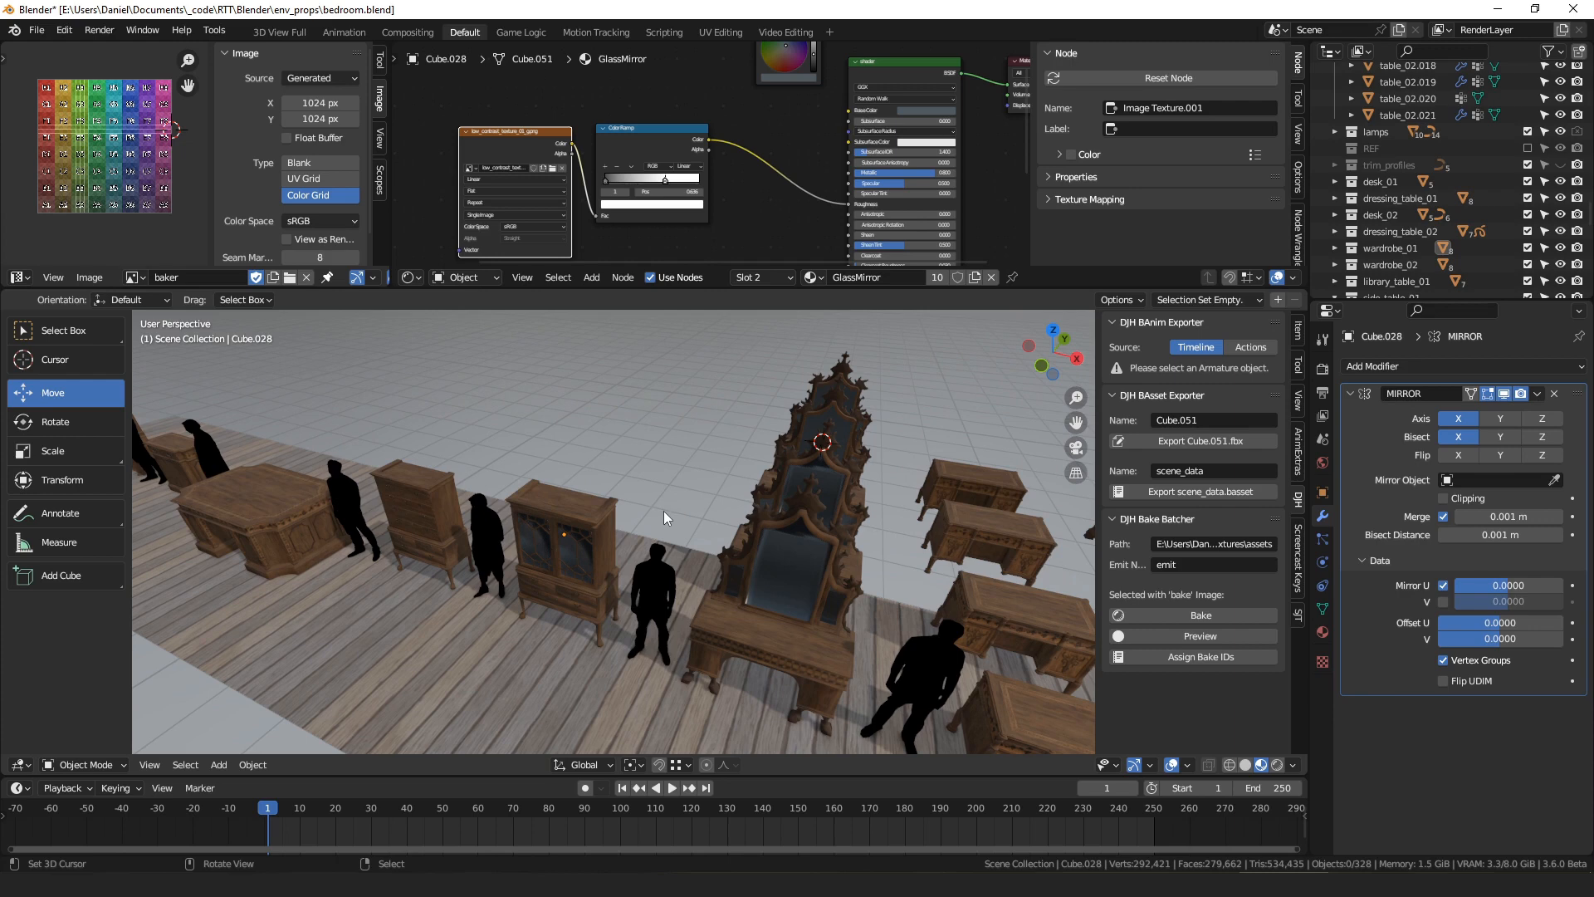
# - Select the upper section of the glass-door wardrobe and make its ai_wood_04 material slot active
pyautogui.moveTo(659, 511); pyautogui.dragTo(696, 501, button='middle')
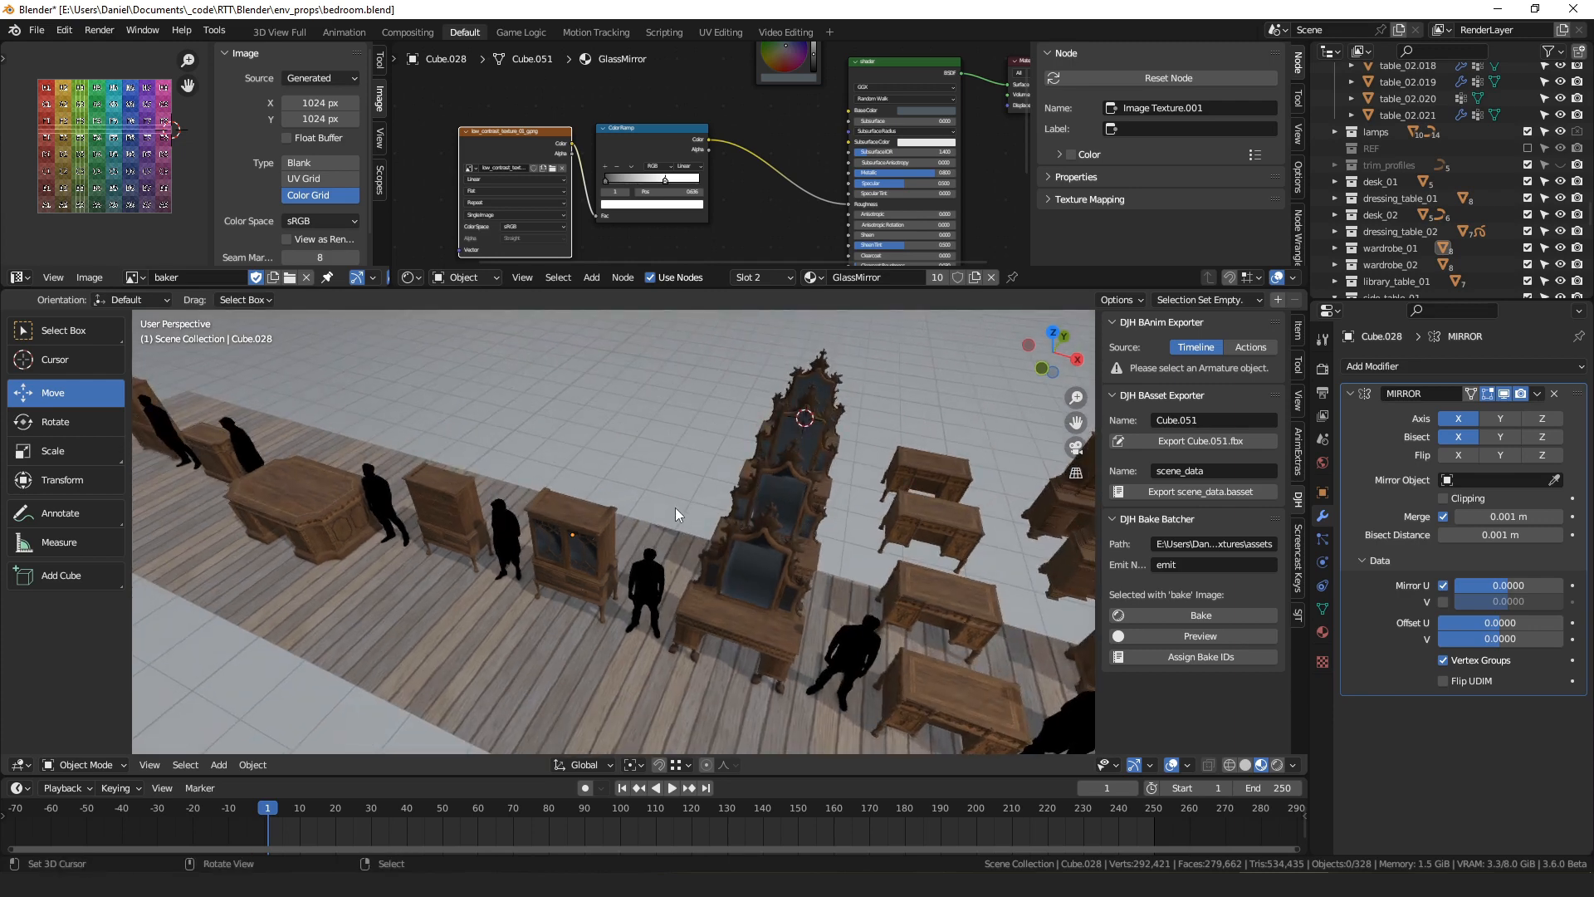
pyautogui.click(618, 529)
pyautogui.scroll(4, 623, 534)
pyautogui.scroll(6, 623, 540)
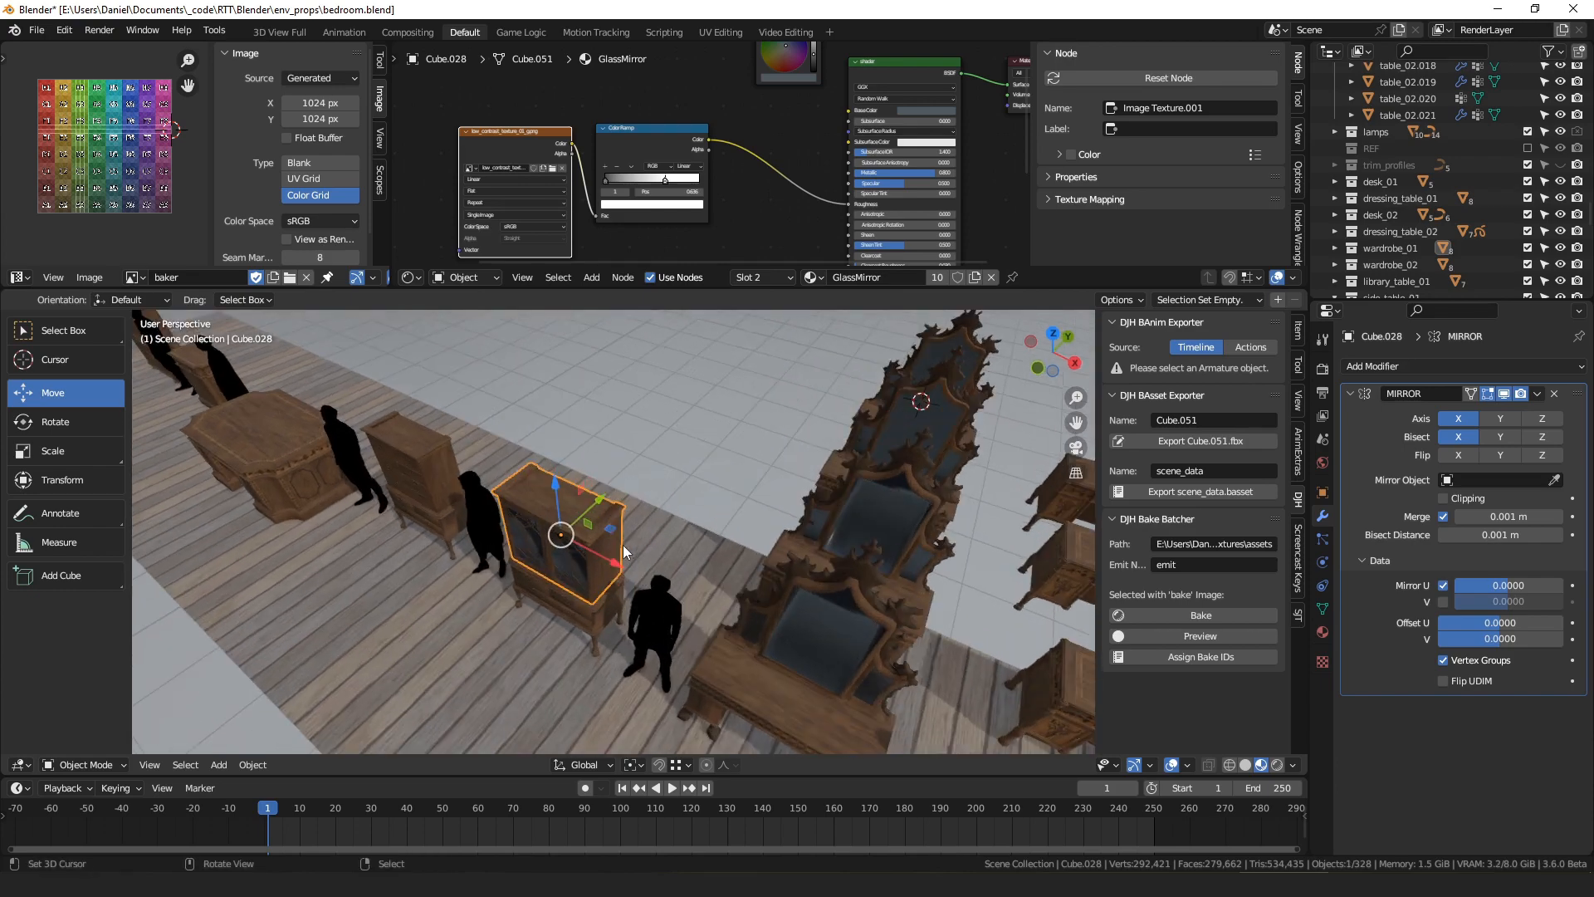
pyautogui.moveTo(630, 559); pyautogui.dragTo(700, 511, button='middle')
pyautogui.scroll(-4, 696, 495)
pyautogui.click(696, 496)
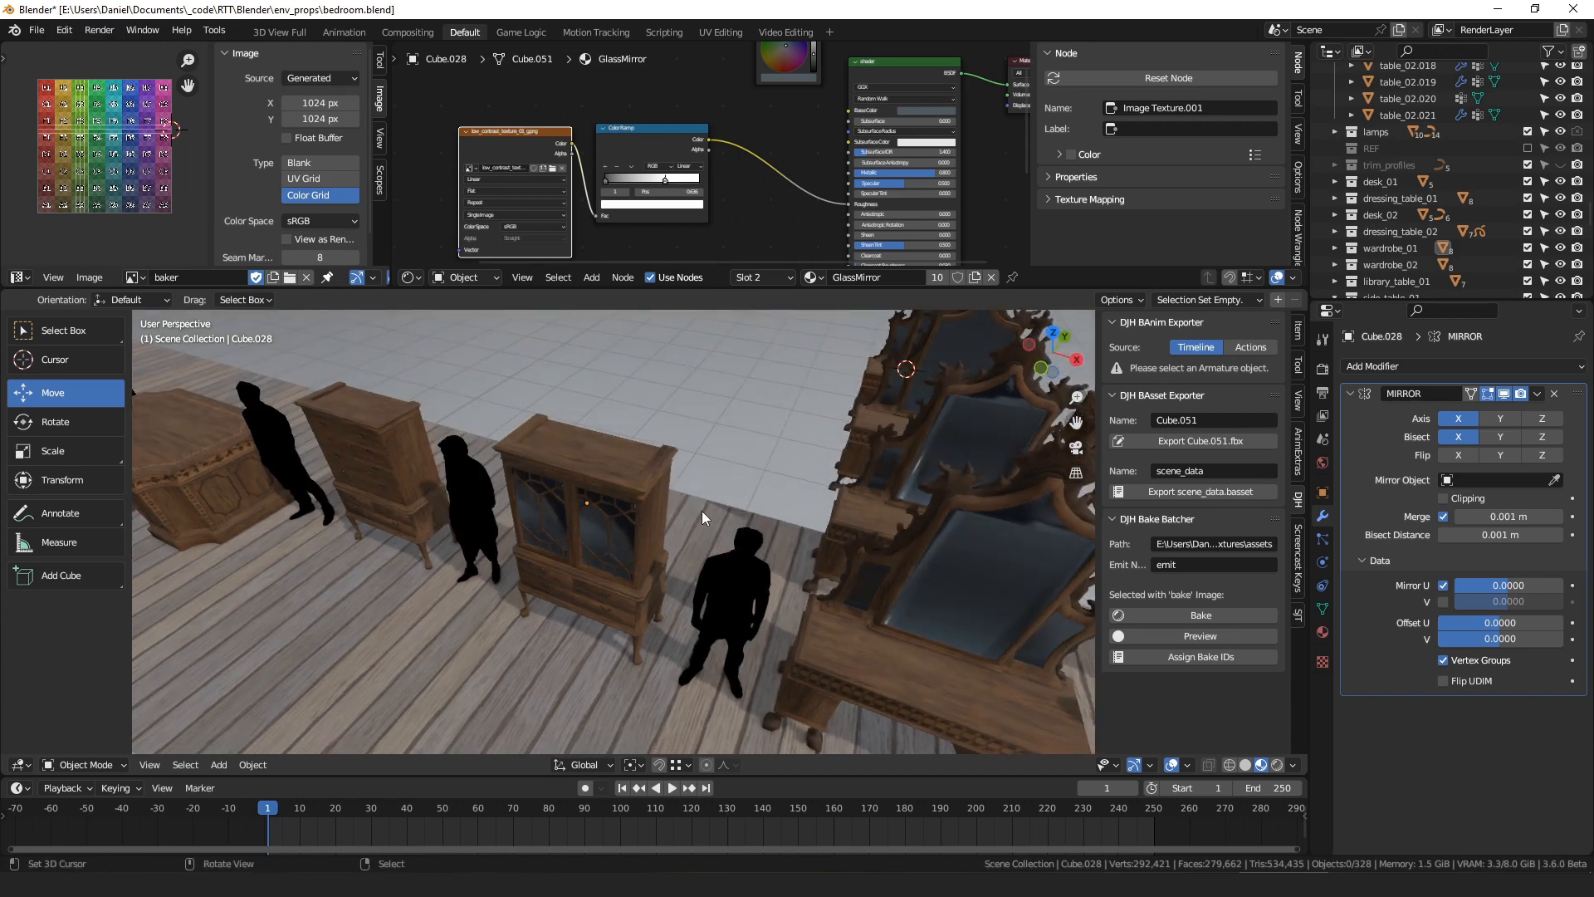
pyautogui.scroll(3, 691, 501)
pyautogui.click(674, 528)
pyautogui.click(1322, 632)
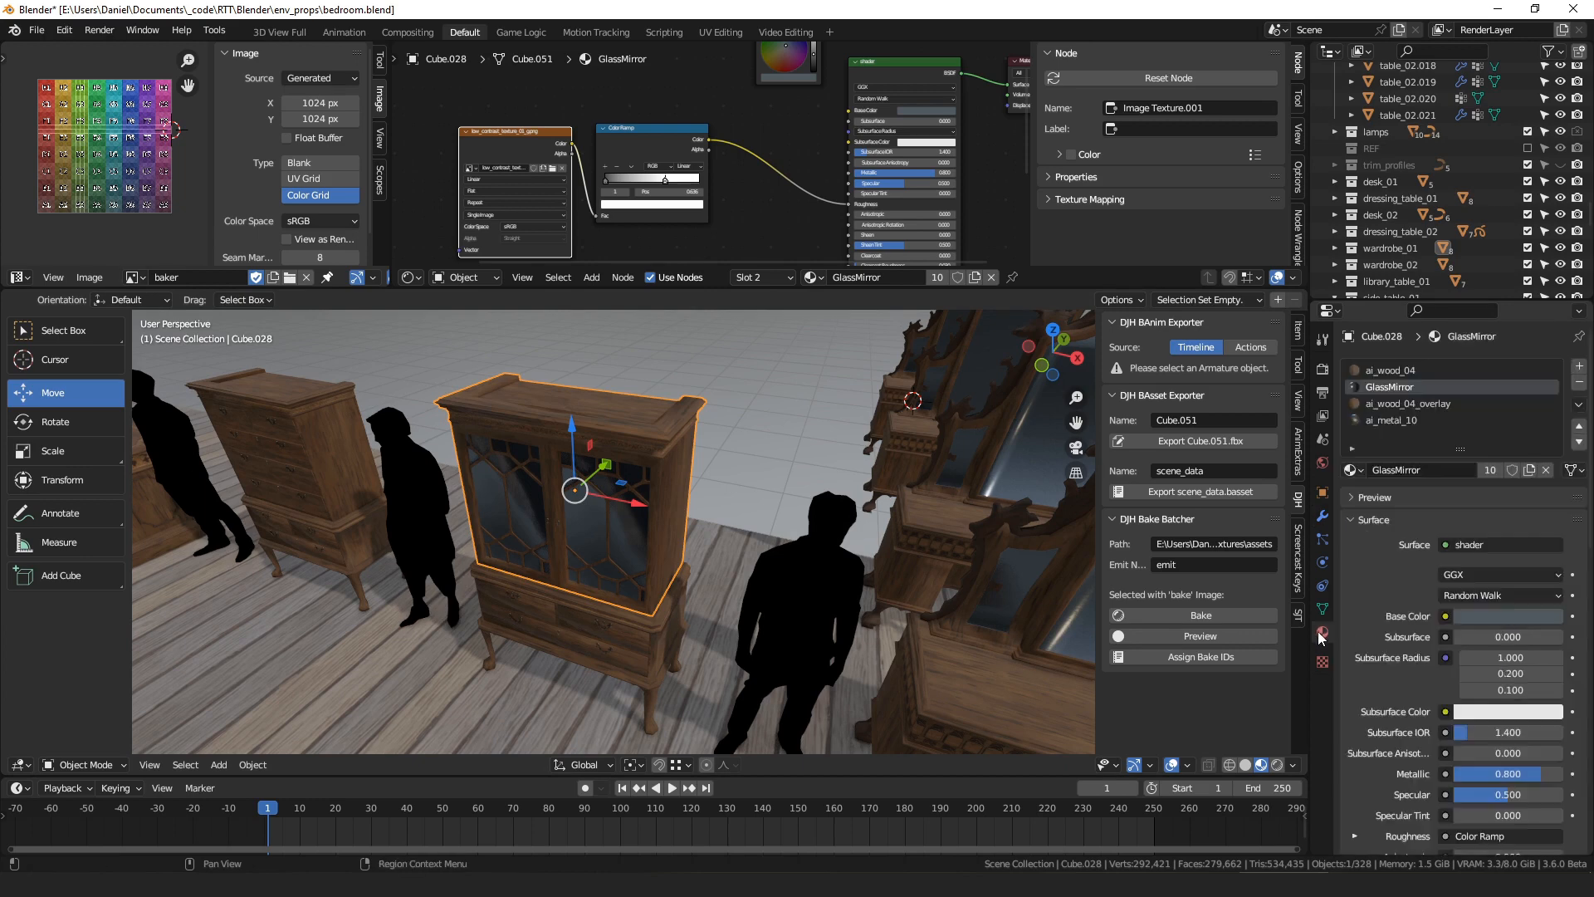
pyautogui.click(1394, 370)
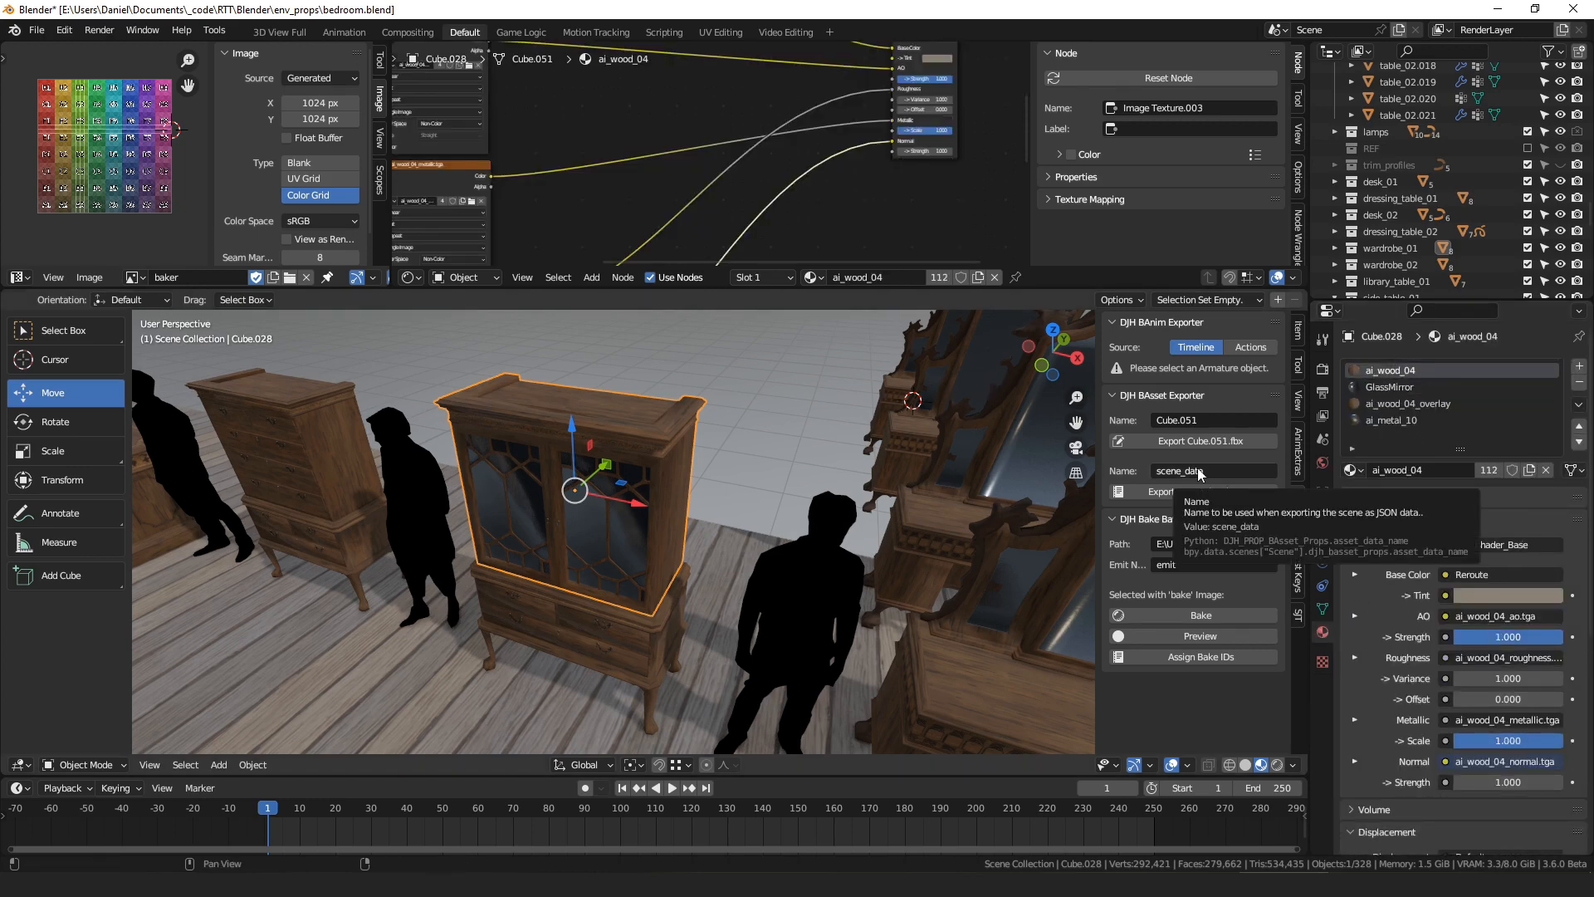
pyautogui.press('Tab')
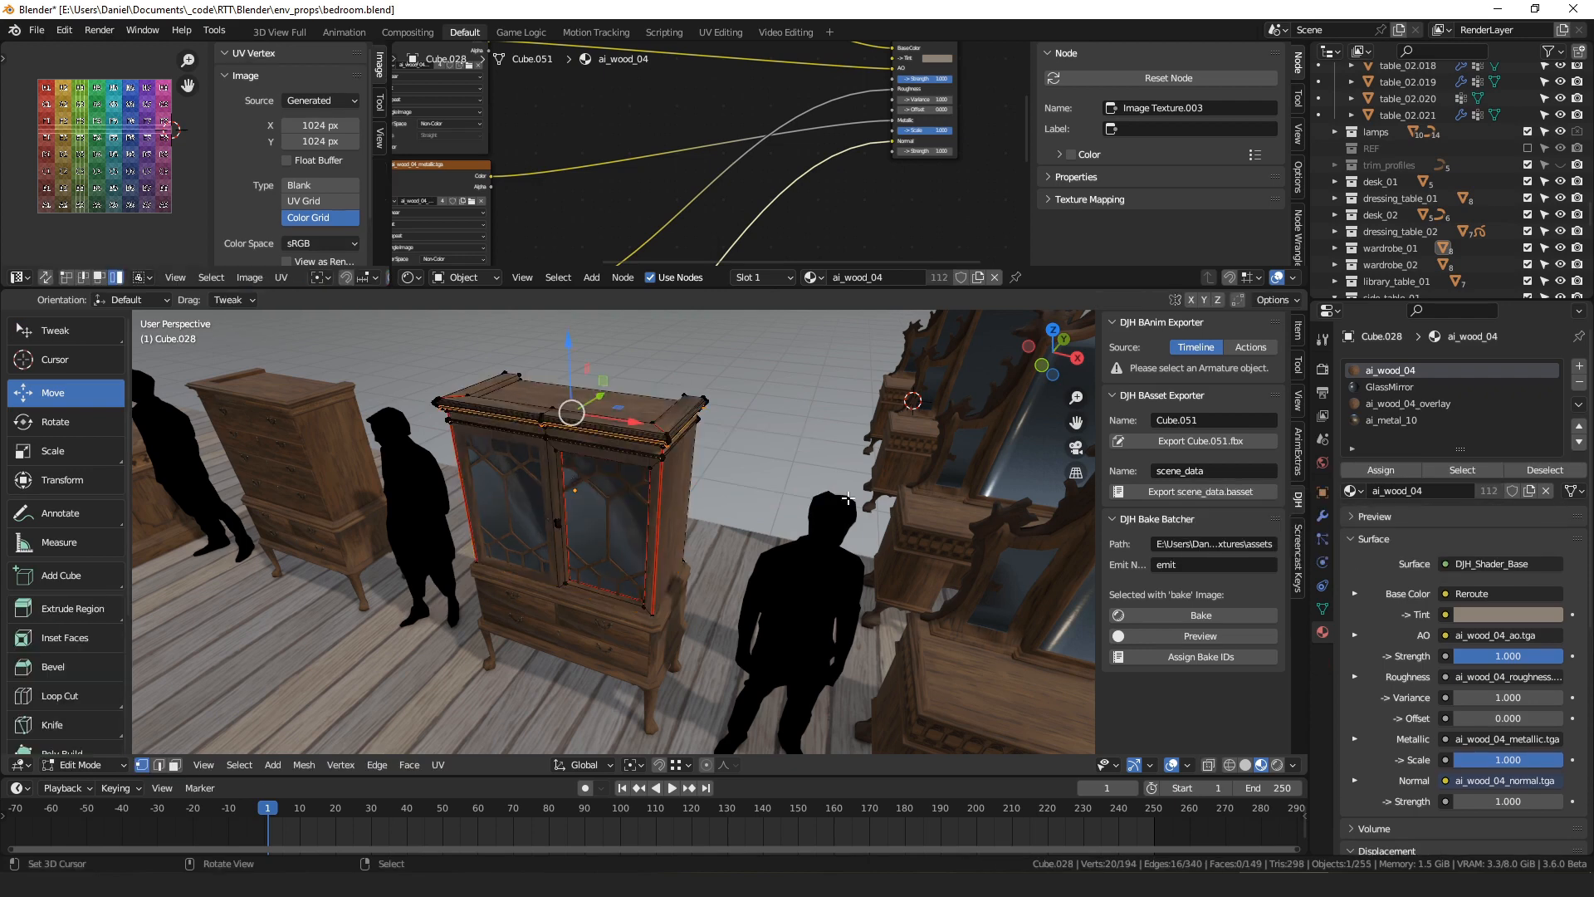
pyautogui.press('a')
pyautogui.press('Tab')
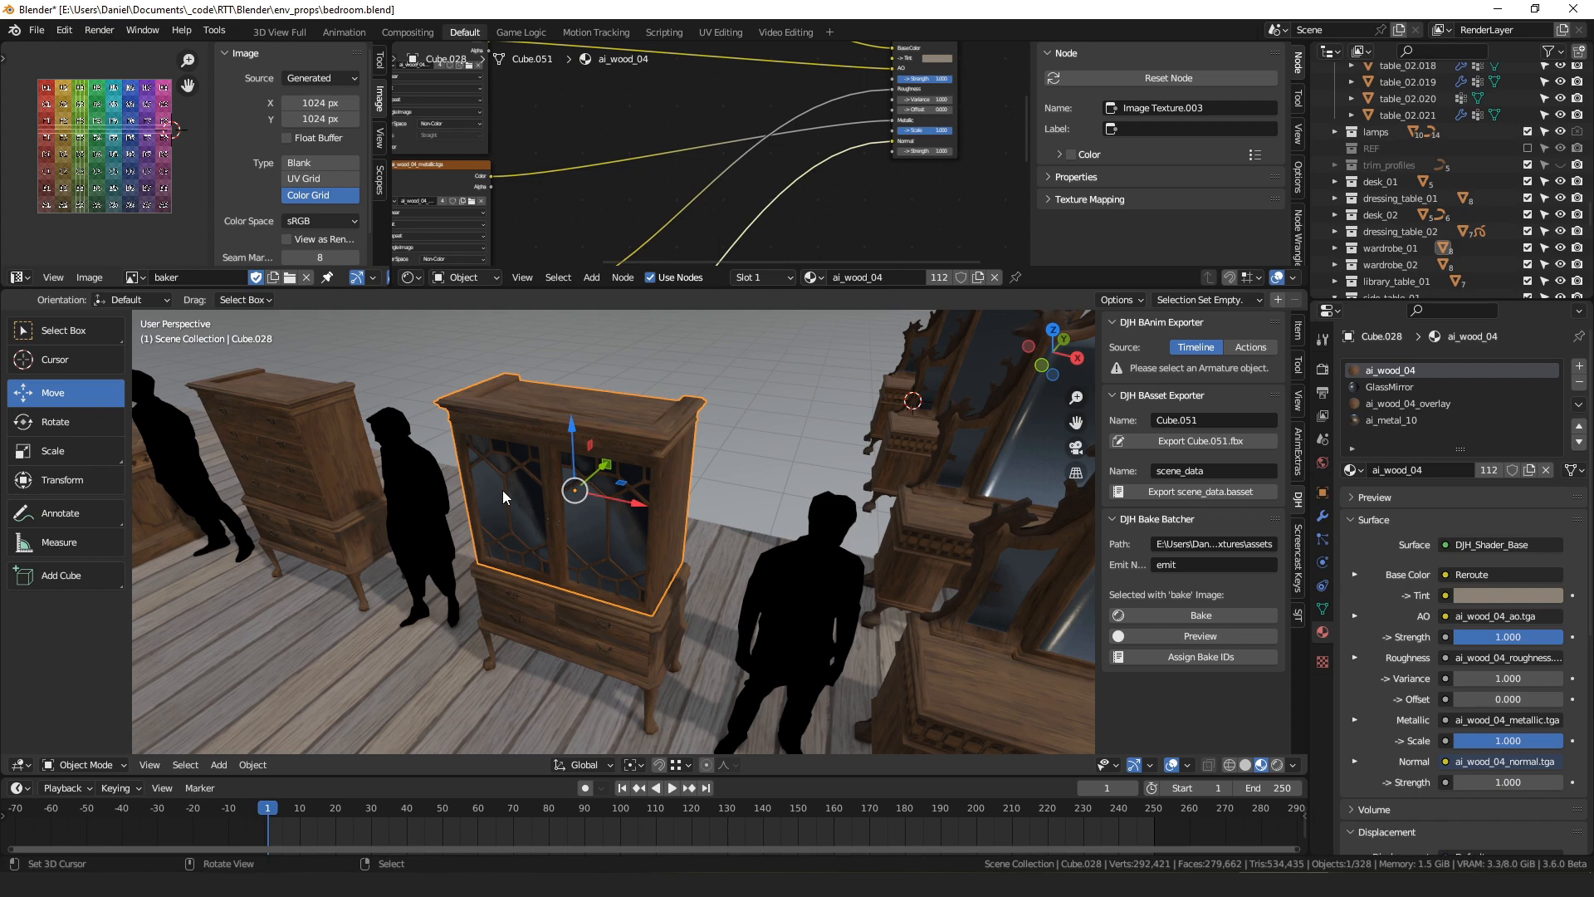
# - Brighten the tint of the ai_wood_04 material to a value of 0.439 and check it across the furniture
pyautogui.click(1507, 596)
pyautogui.moveTo(1550, 411); pyautogui.dragTo(1550, 394)
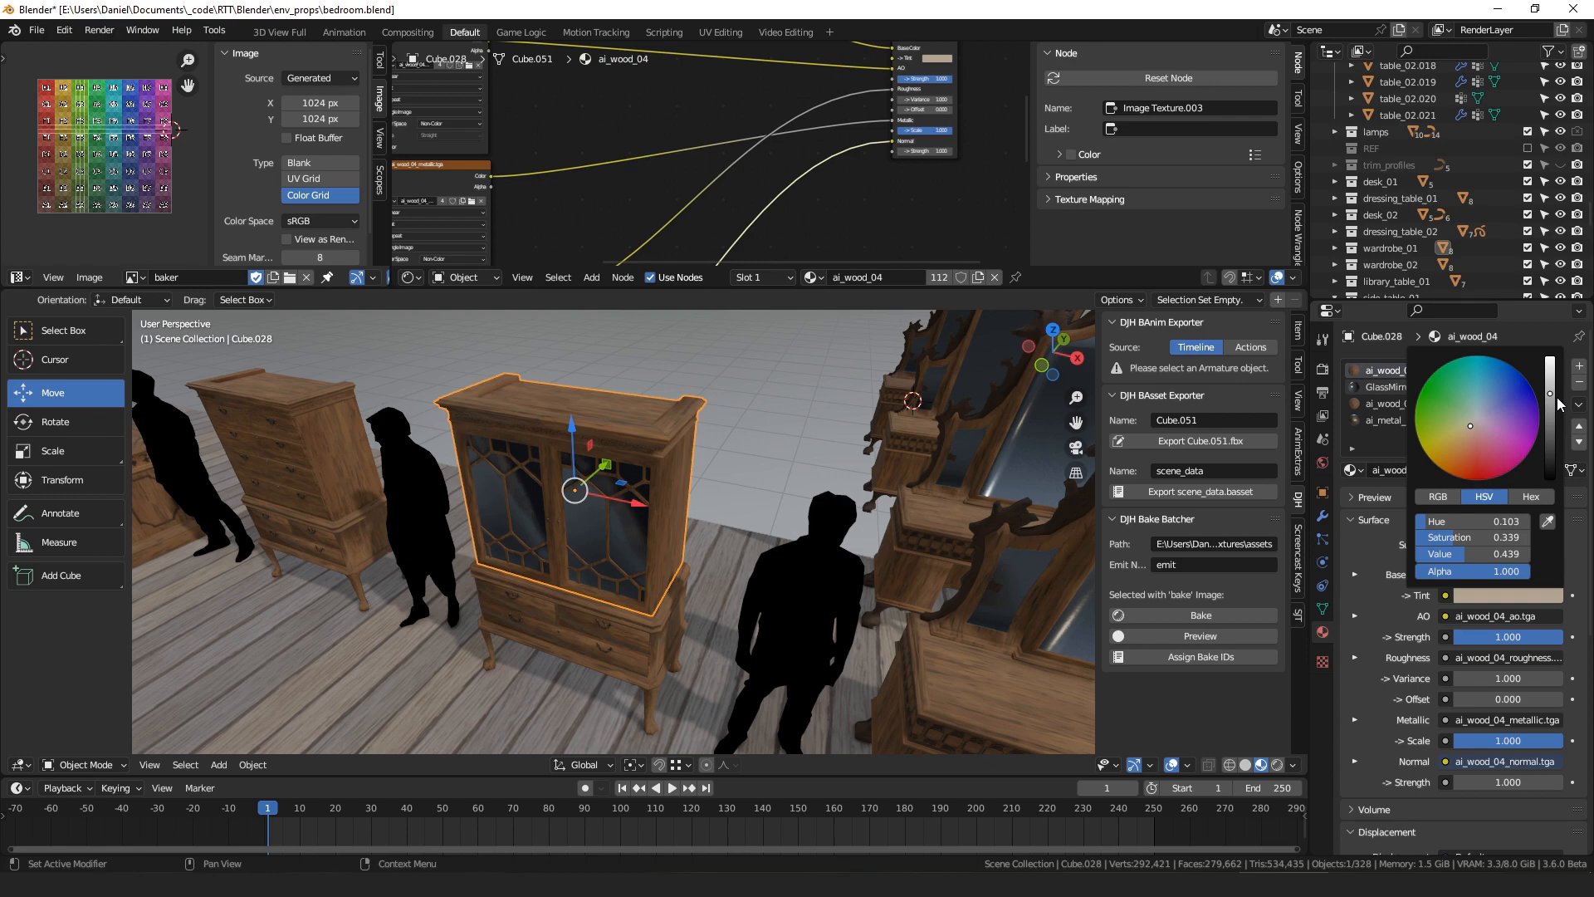
pyautogui.scroll(-5, 679, 515)
pyautogui.moveTo(705, 542); pyautogui.dragTo(681, 508, button='middle')
pyautogui.scroll(4, 794, 491)
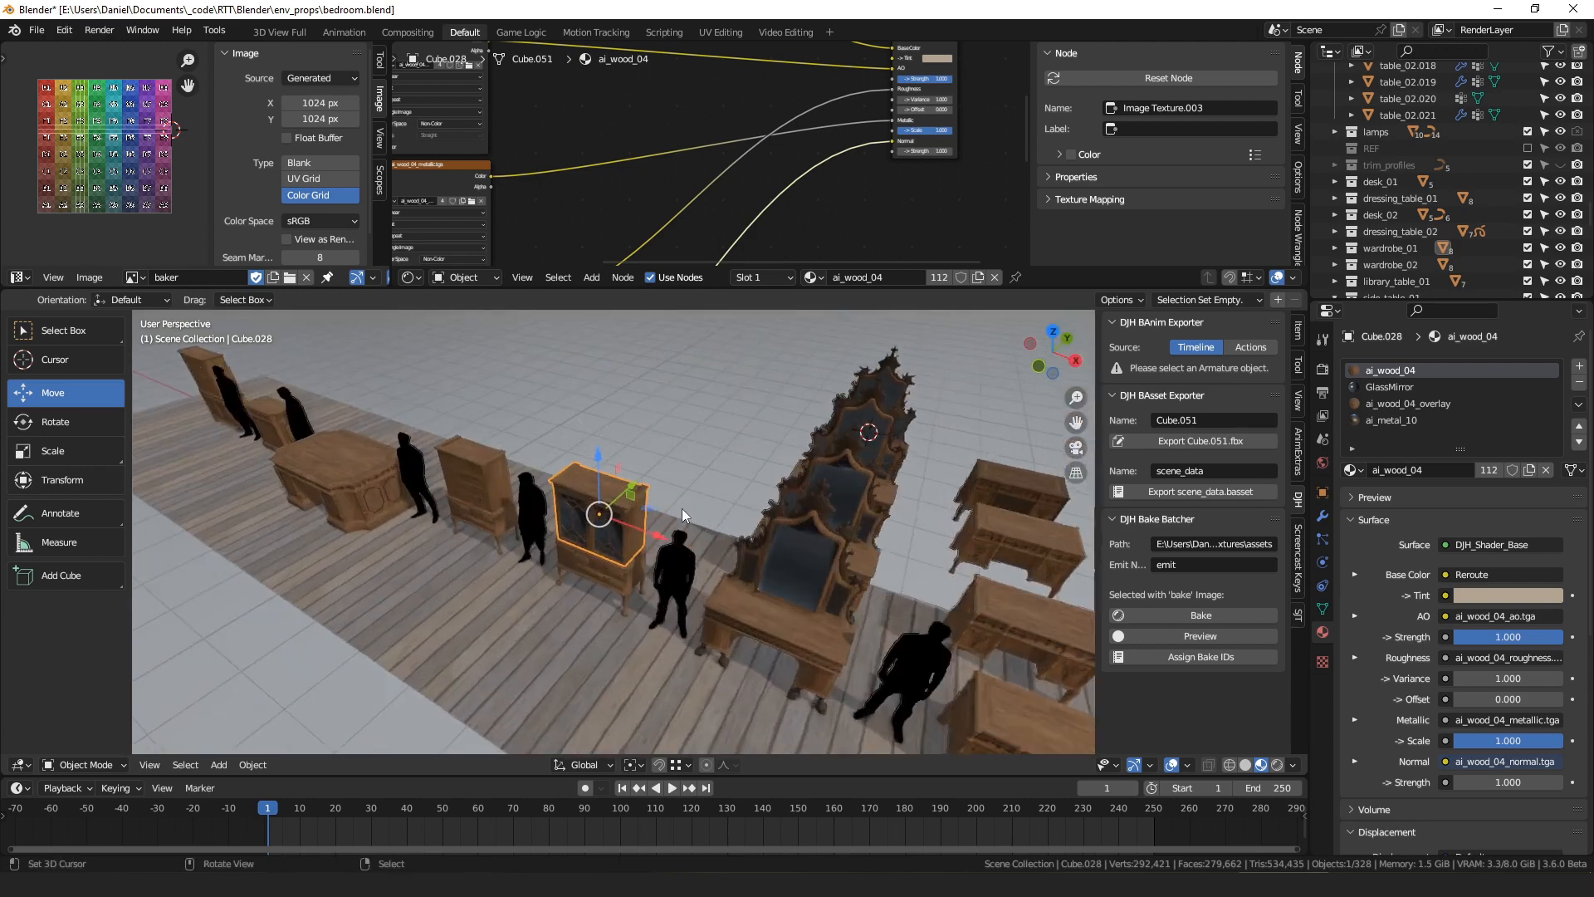
pyautogui.scroll(2, 685, 501)
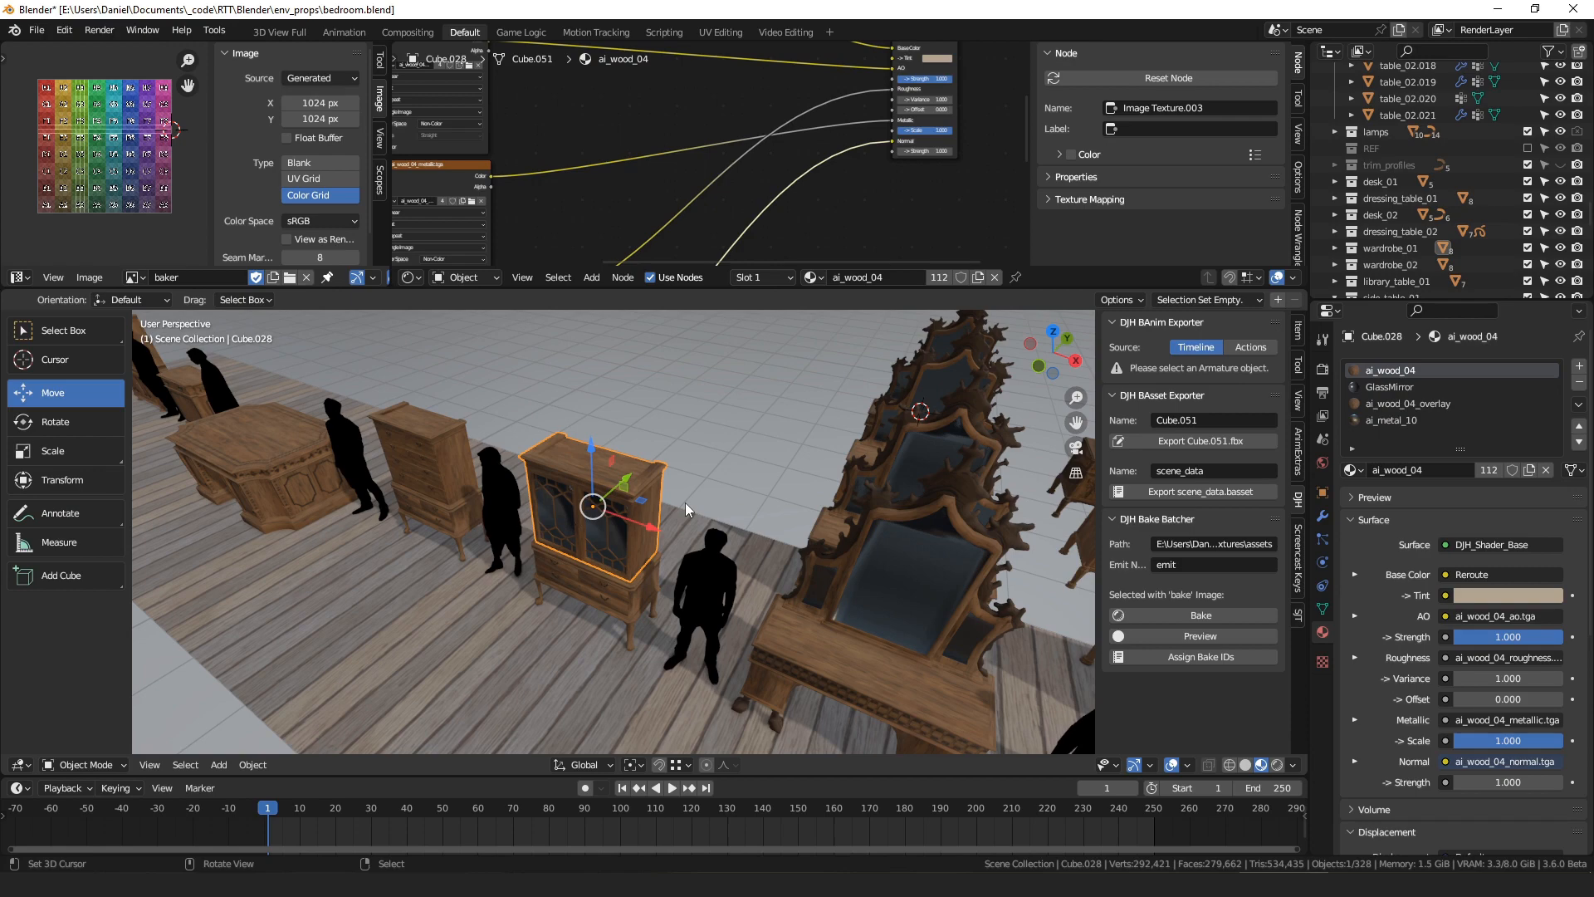
# - Switch to File Explorer, preview lamp_01_baseColor.tga in the assets texture folder, and return to Blender
pyautogui.hotkey('alt', 'Tab')
pyautogui.scroll(-3, 594, 634)
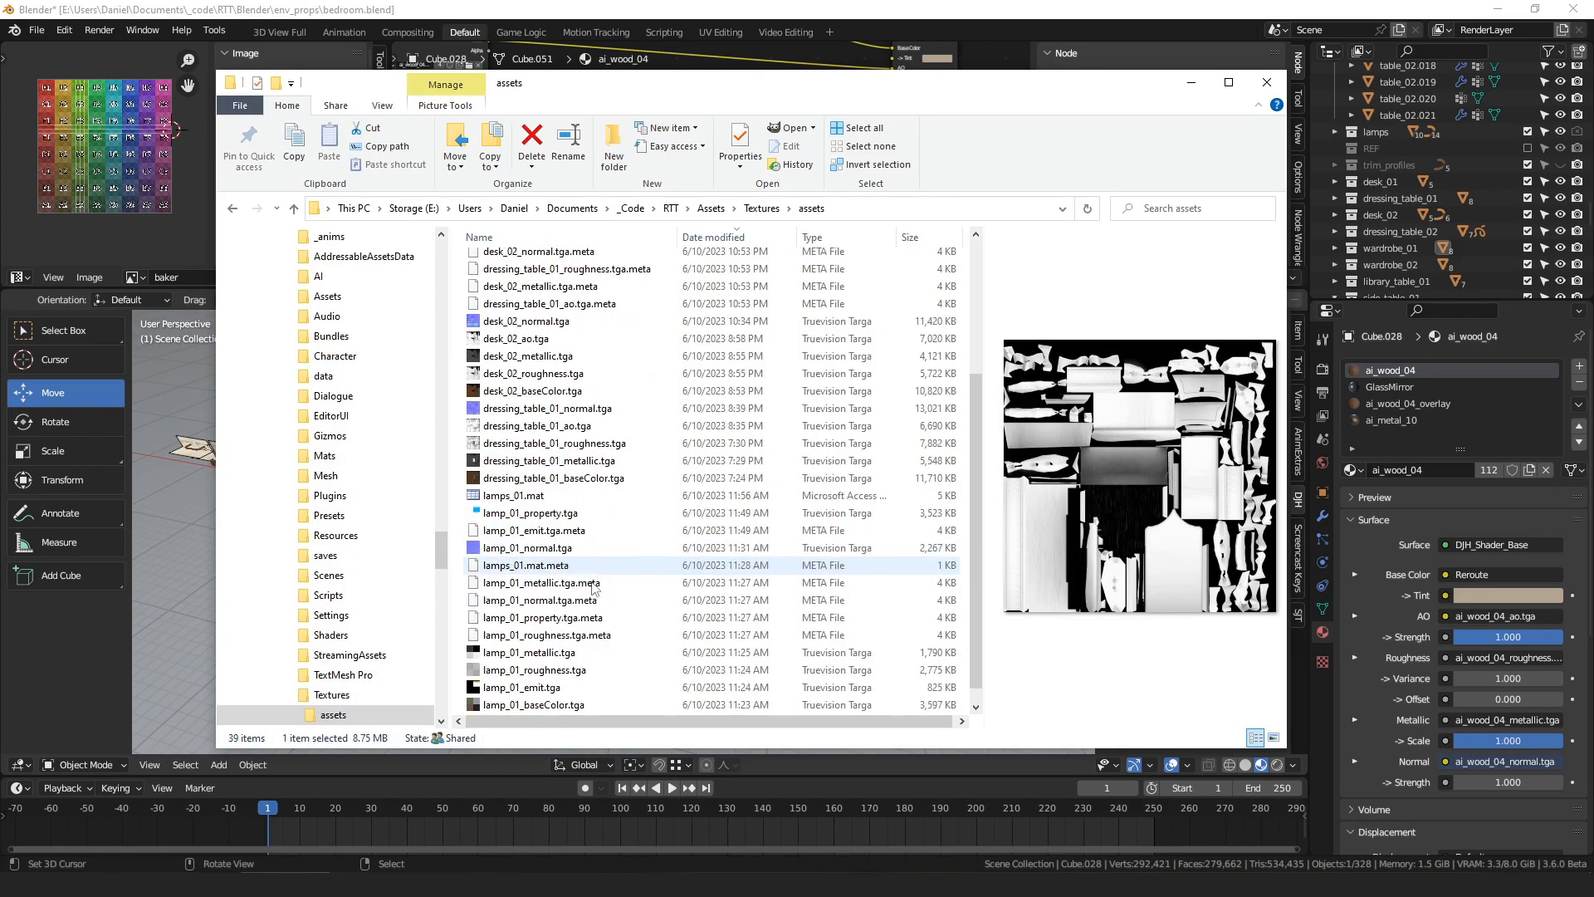
pyautogui.click(570, 688)
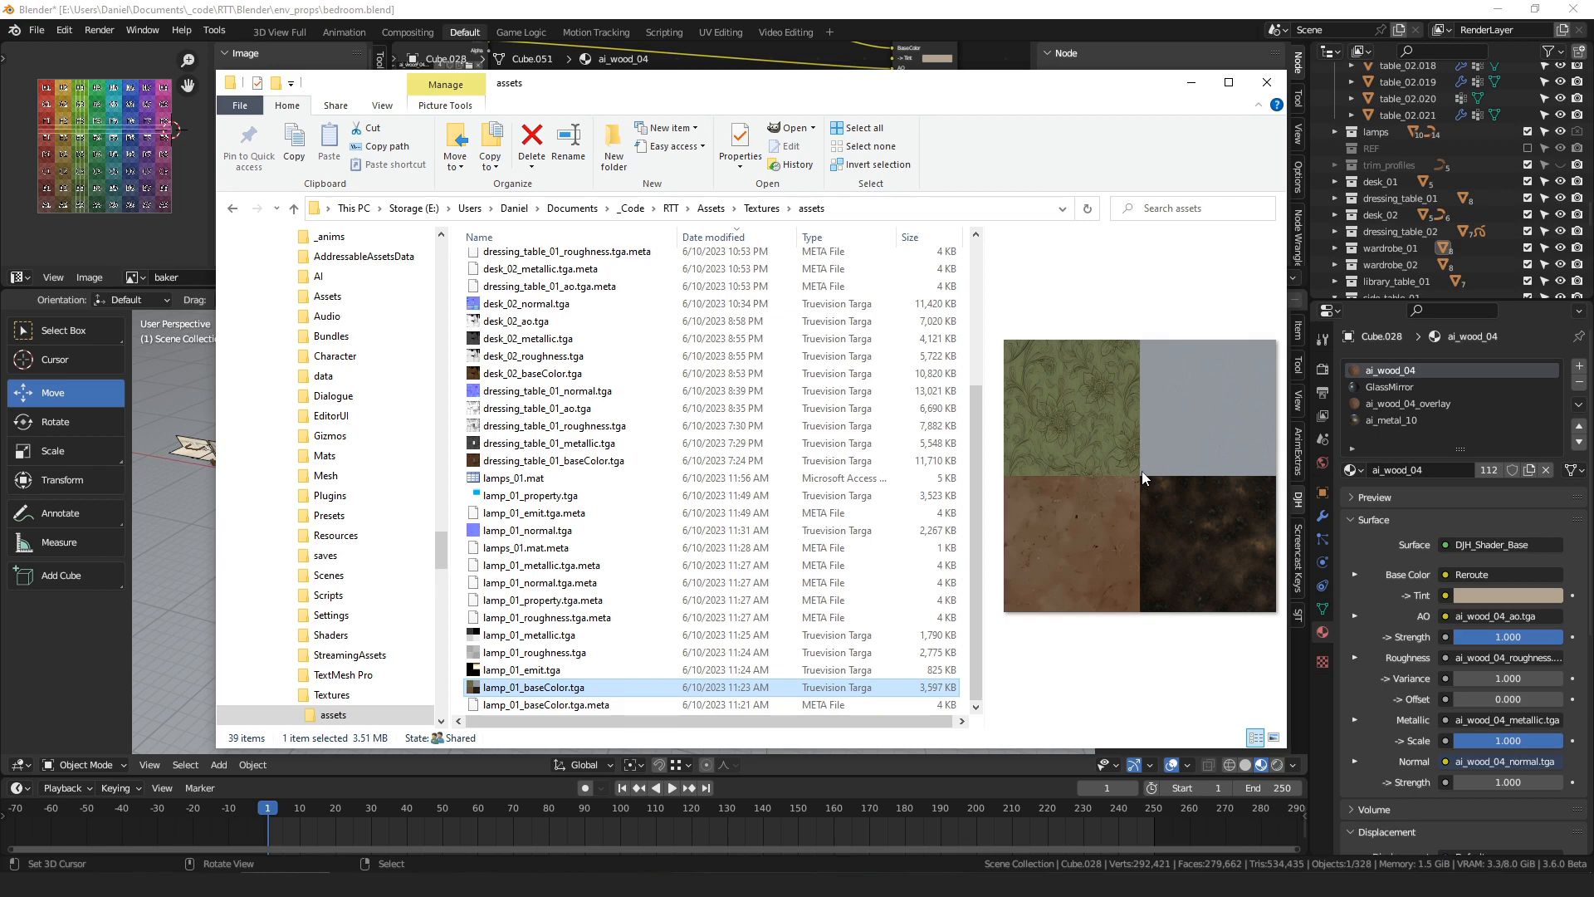
pyautogui.click(1187, 90)
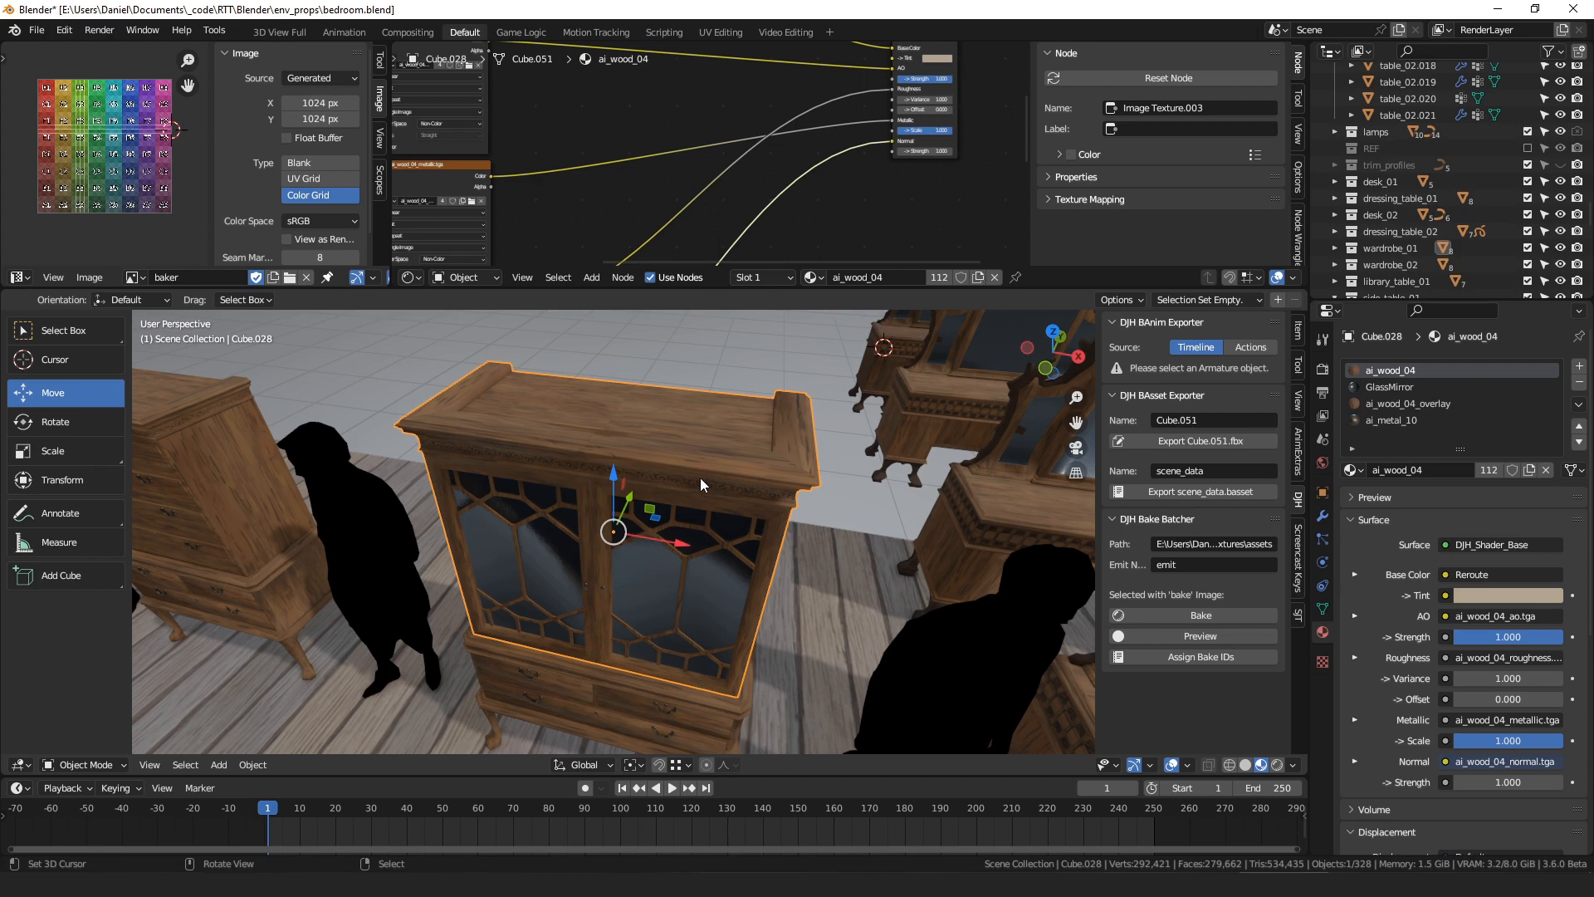
# - Examine the wardrobe's glass doors, lattice, trim and drawers up close and alongside the neighbouring furniture
pyautogui.scroll(-5, 733, 435)
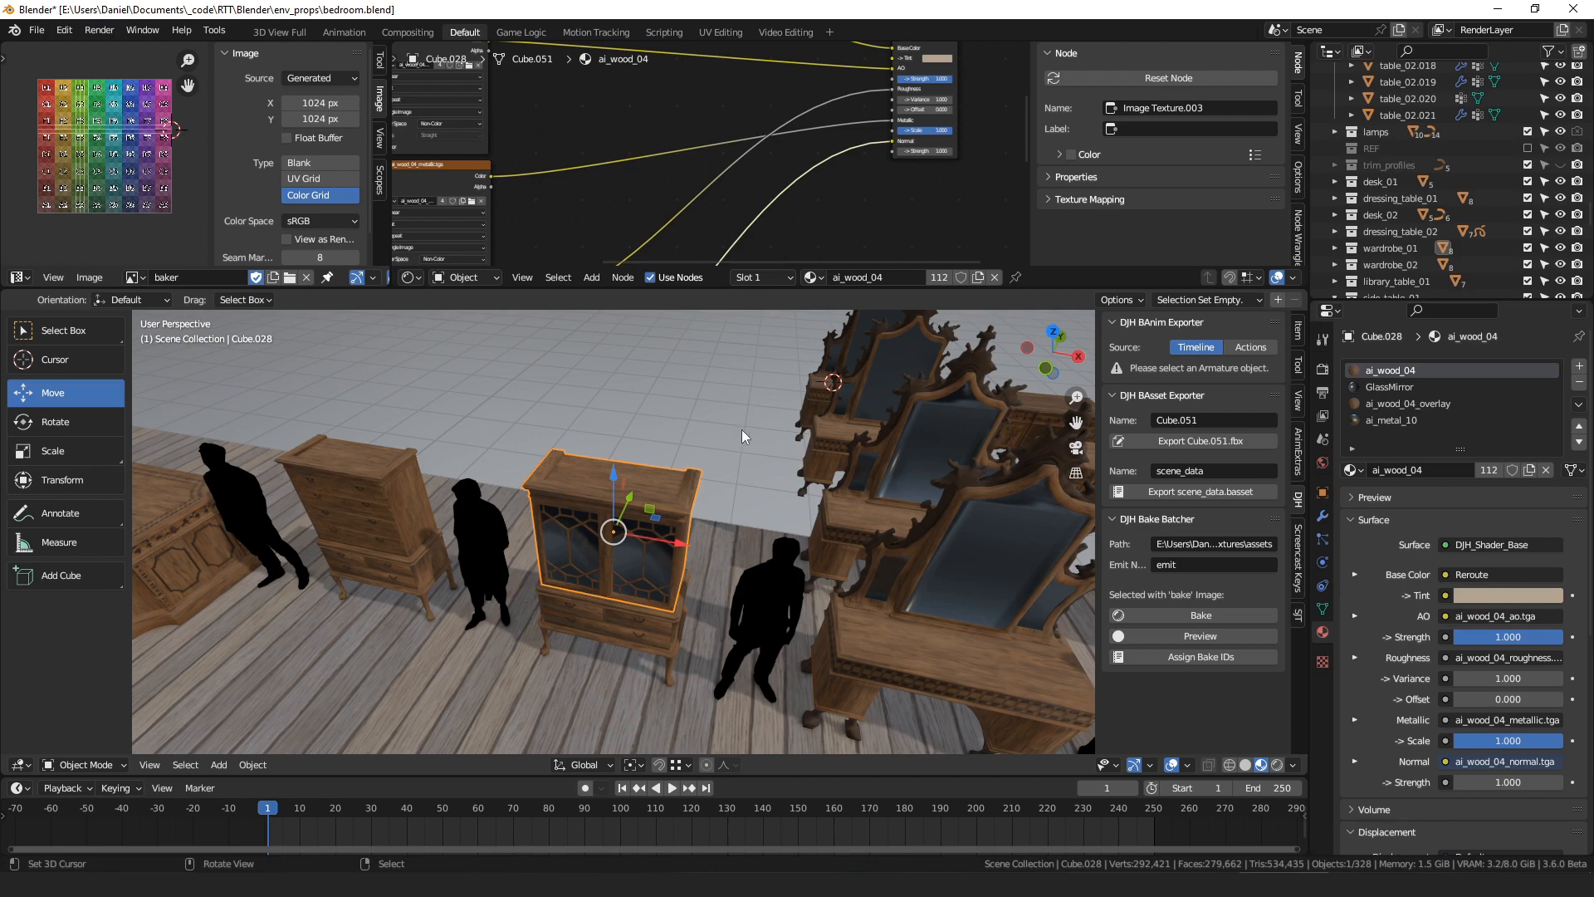
pyautogui.scroll(-5, 716, 459)
pyautogui.scroll(5, 650, 556)
pyautogui.moveTo(647, 573); pyautogui.dragTo(656, 535, button='middle')
pyautogui.scroll(5, 657, 538)
pyautogui.moveTo(664, 604); pyautogui.dragTo(664, 488, button='middle')
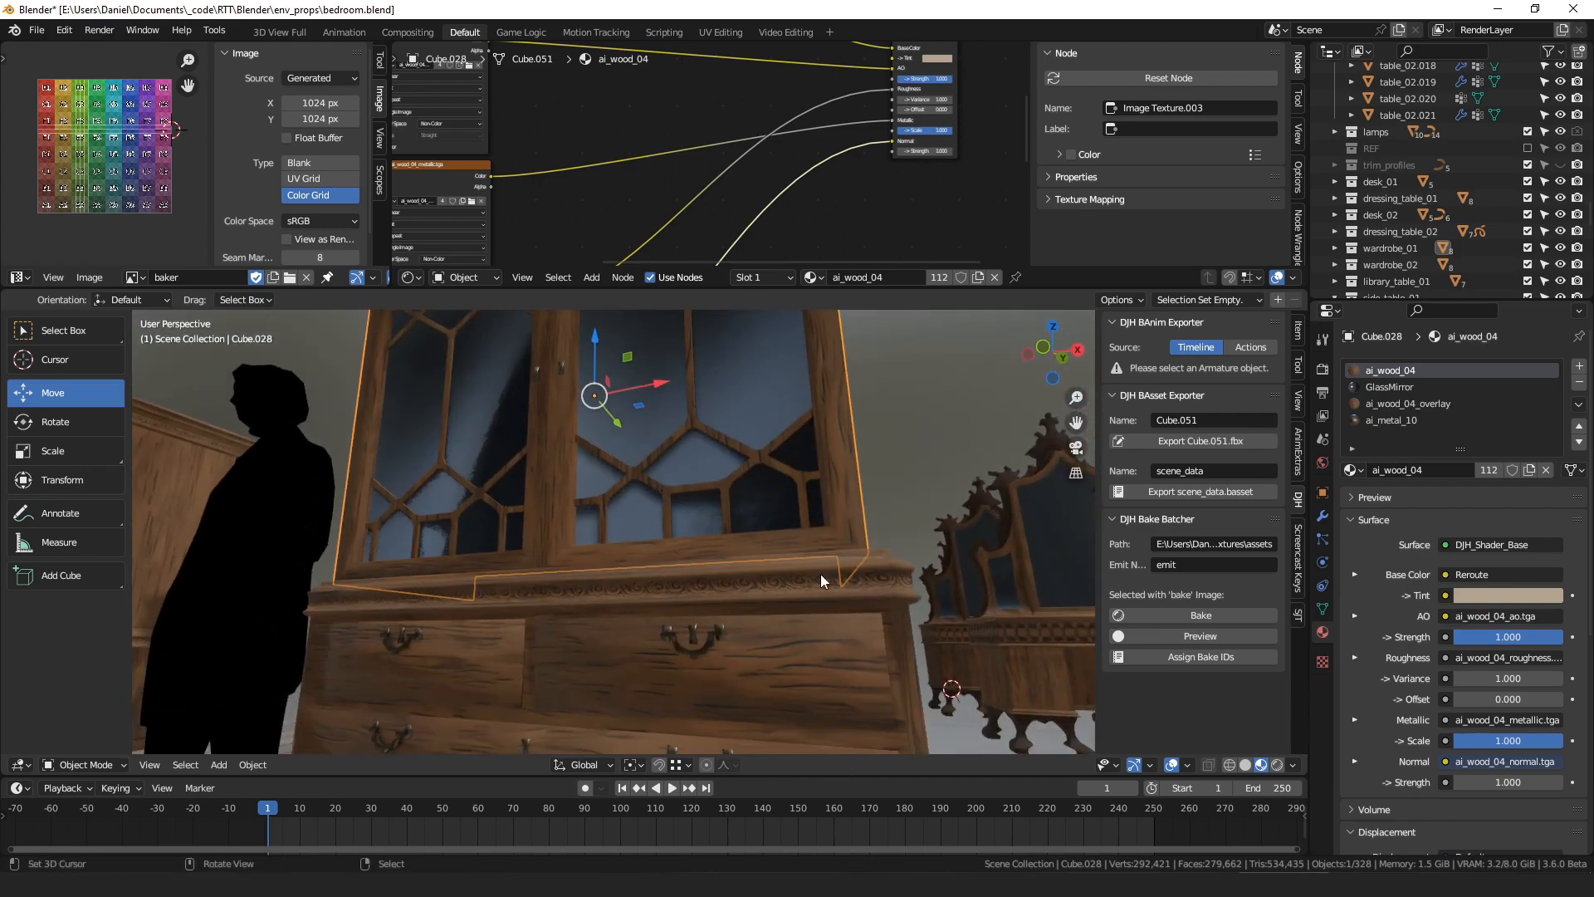
pyautogui.scroll(-6, 745, 576)
pyautogui.moveTo(875, 573); pyautogui.dragTo(706, 591, button='middle')
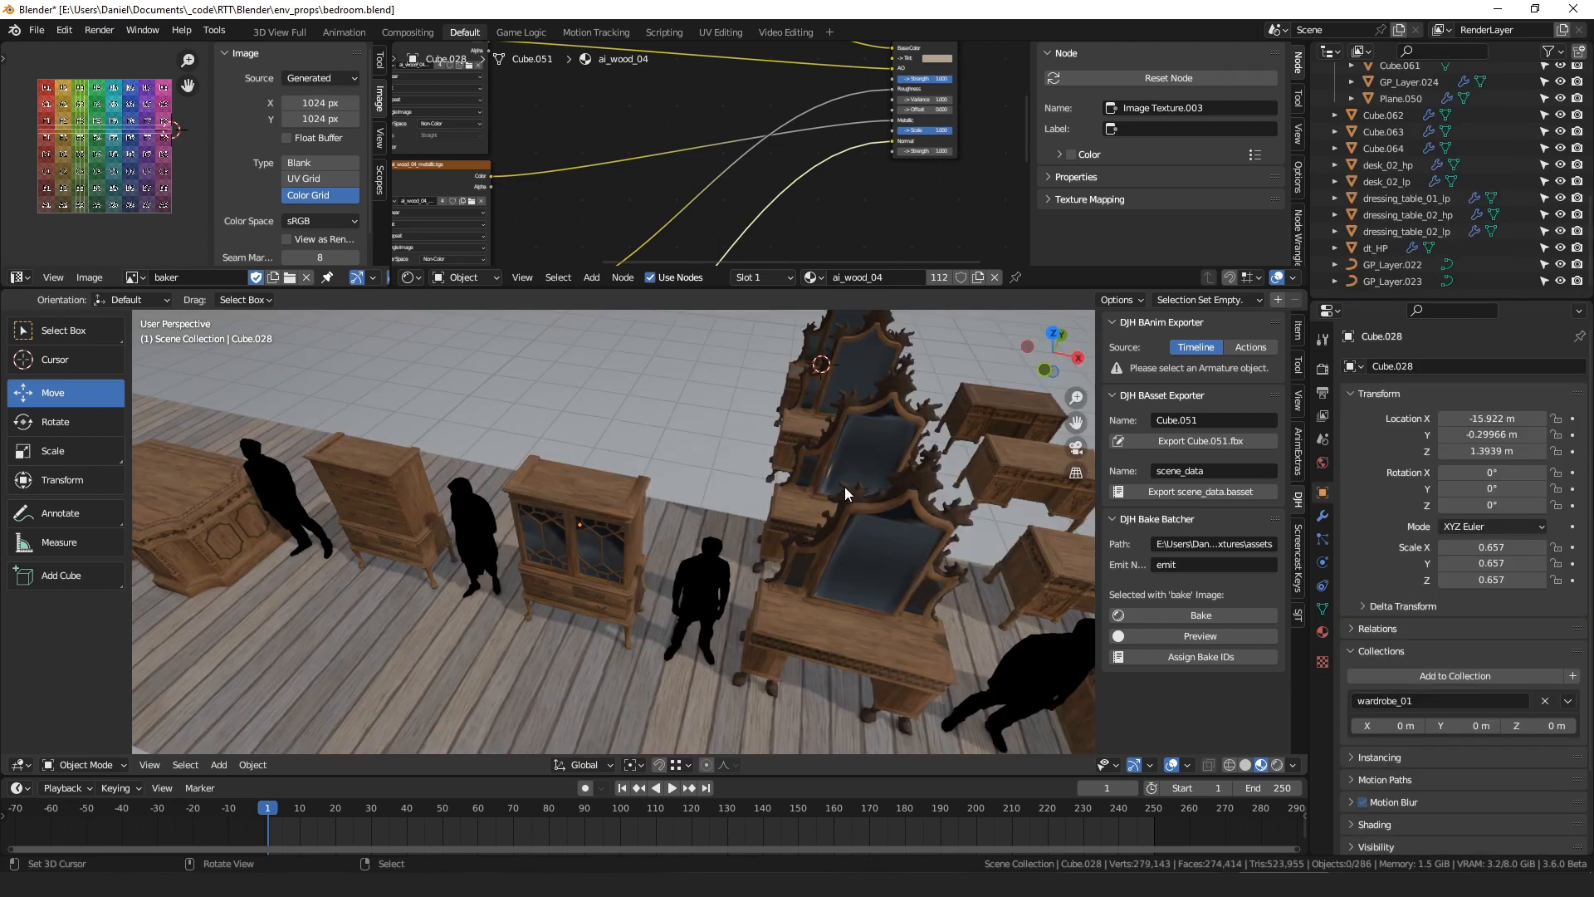
# - Duplicate the combined dressing table object about 2.3 m along negative X, placing it behind the wardrobe
pyautogui.click(809, 499)
pyautogui.hotkey('shift', 'd')
pyautogui.press('x')
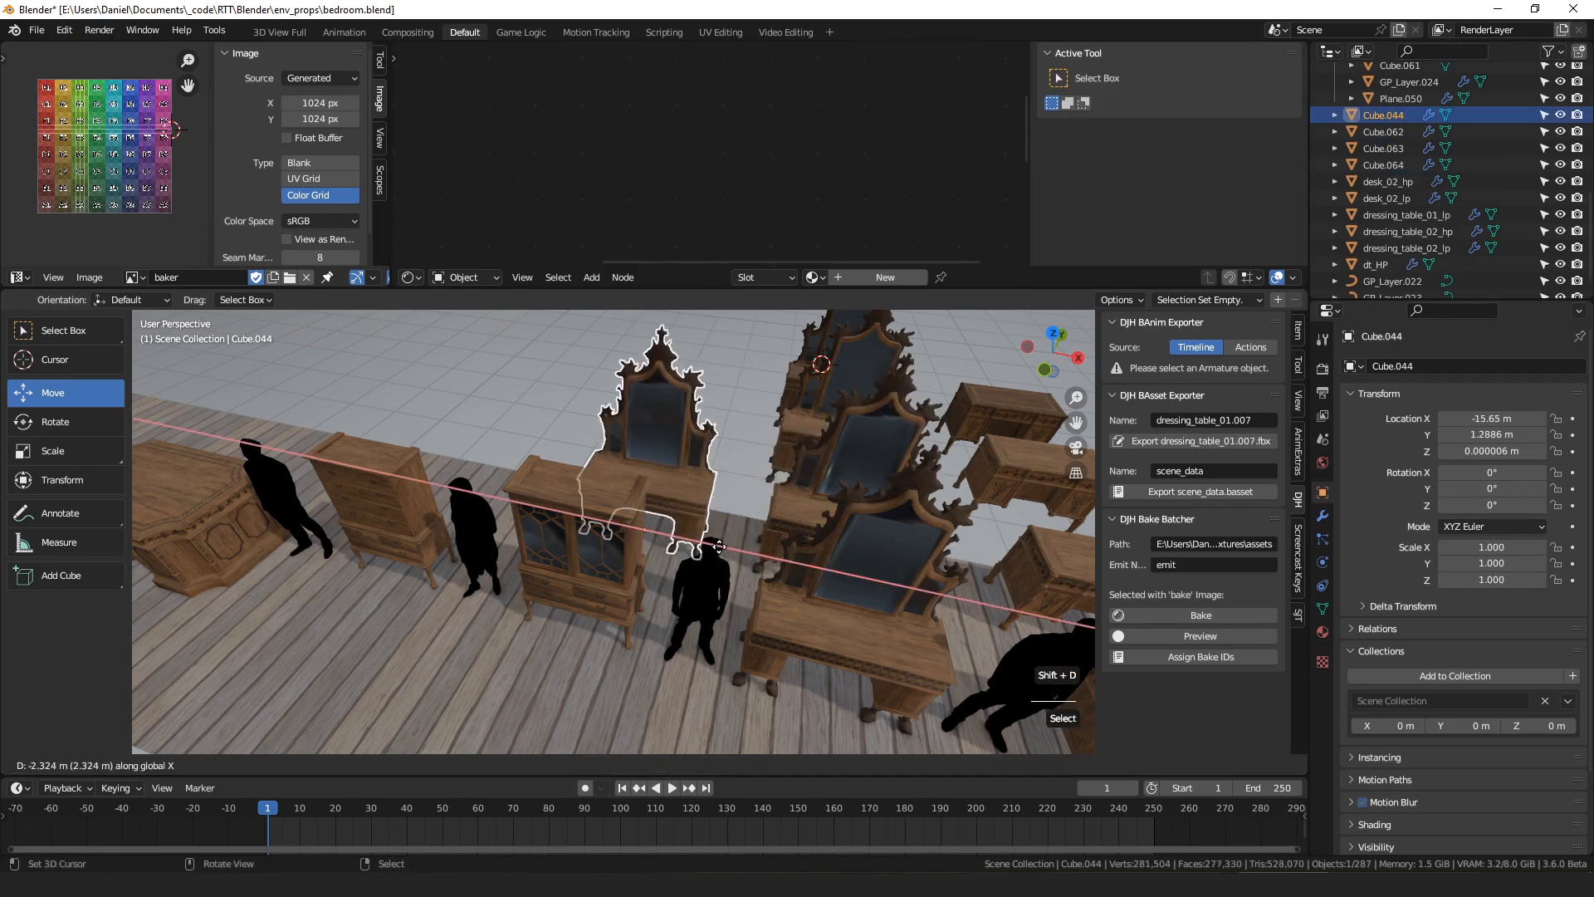
pyautogui.click(715, 545)
pyautogui.moveTo(716, 545); pyautogui.dragTo(739, 521, button='middle')
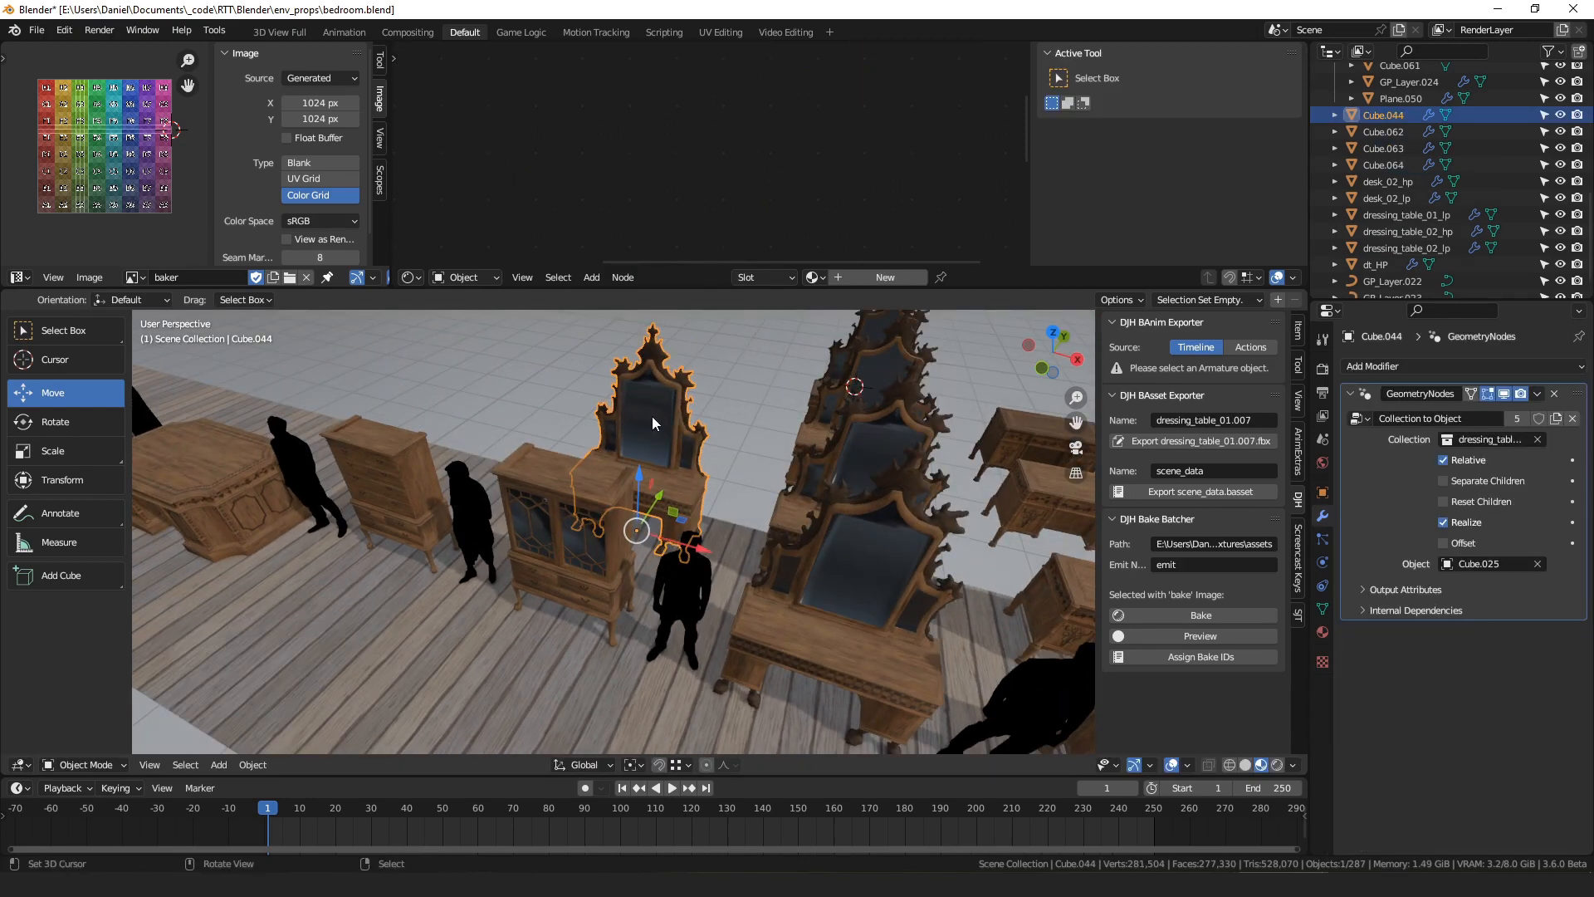
# - Set the duplicate's geometry nodes collection to wardrobe_01 and its reference object to Cube.049, the wardrobe's lower section
pyautogui.click(1538, 439)
pyautogui.click(1476, 440)
pyautogui.write('war')
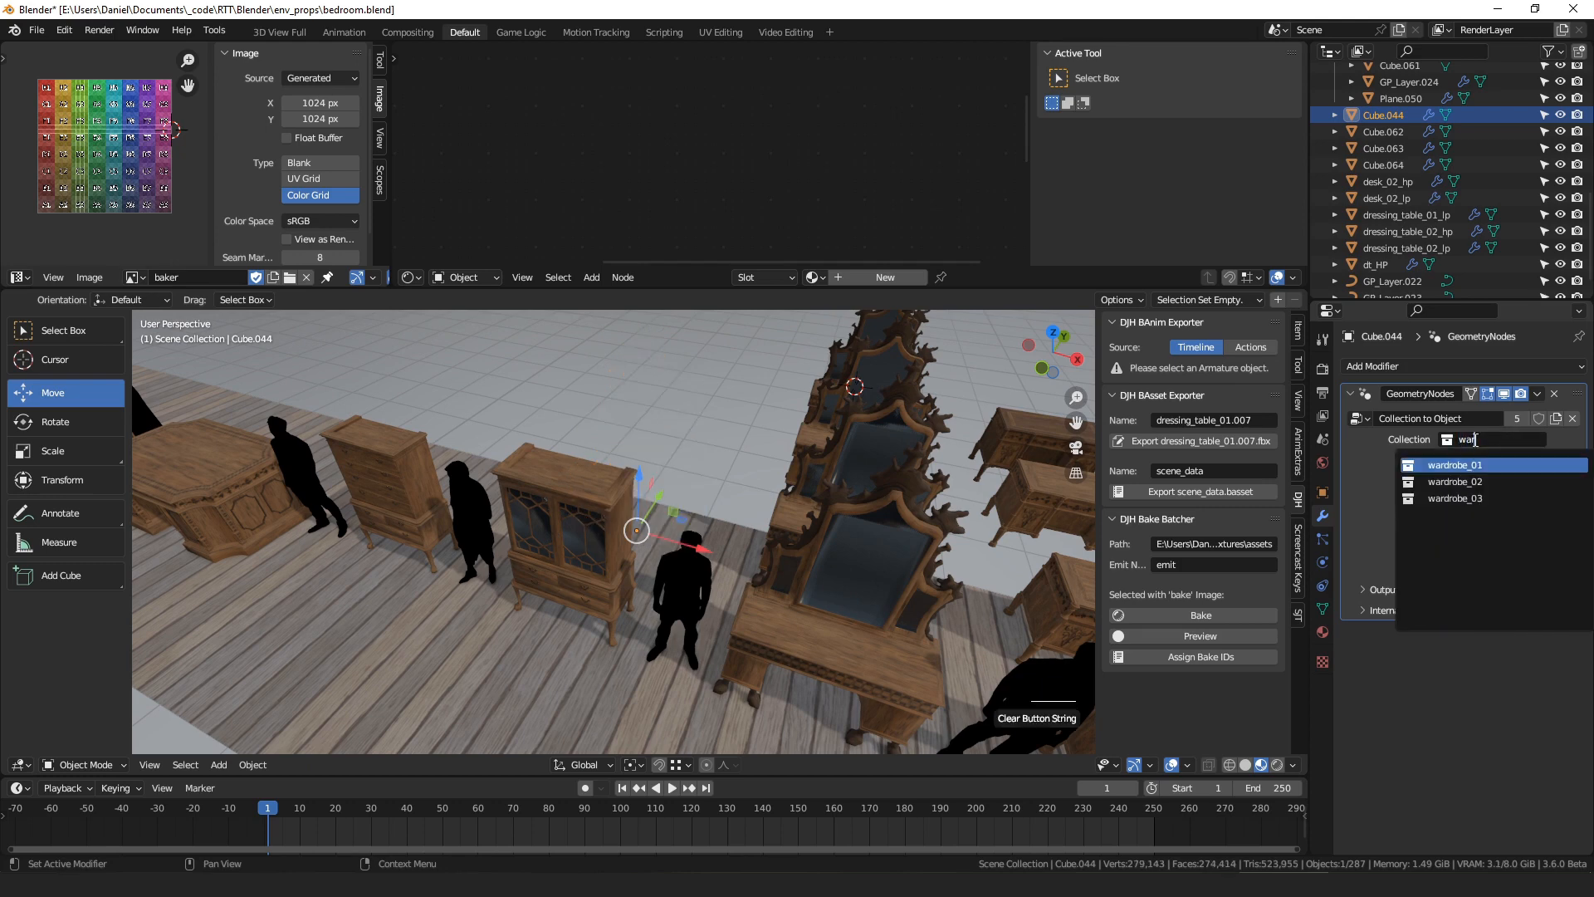
pyautogui.press('Return')
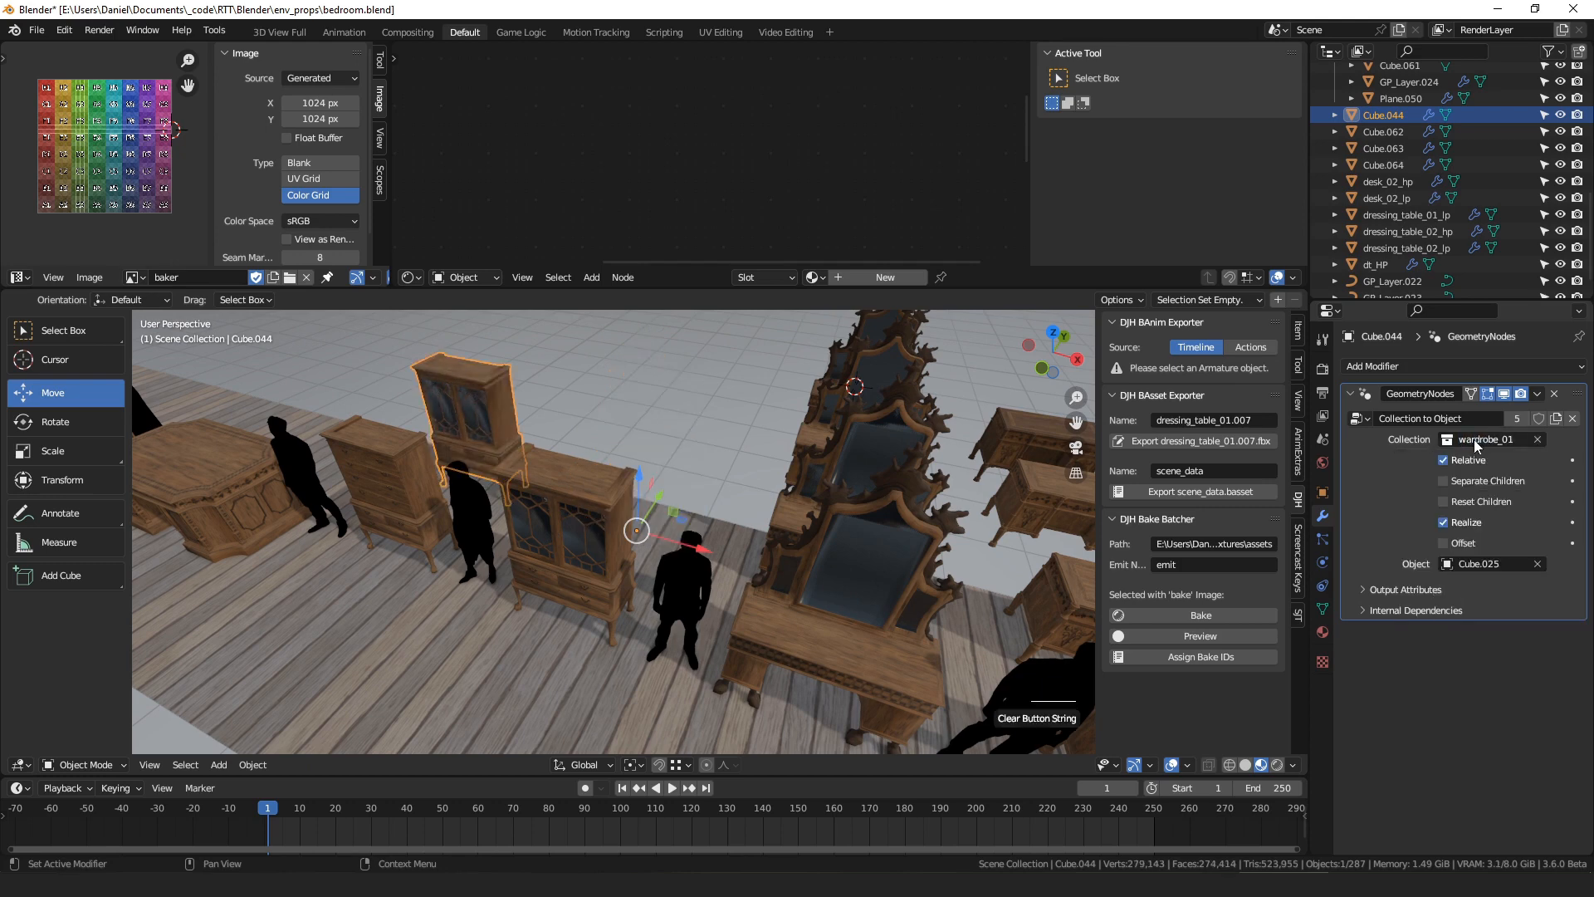
pyautogui.click(1533, 563)
pyautogui.click(1538, 564)
pyautogui.click(573, 594)
# - Move the combined wardrobe object about 0.053 m along negative Y
pyautogui.moveTo(599, 601); pyautogui.dragTo(674, 502, button='middle')
pyautogui.scroll(4, 660, 520)
pyautogui.moveTo(656, 490); pyautogui.dragTo(648, 496)
pyautogui.scroll(-5, 683, 480)
pyautogui.moveTo(659, 521); pyautogui.dragTo(625, 500, button='middle')
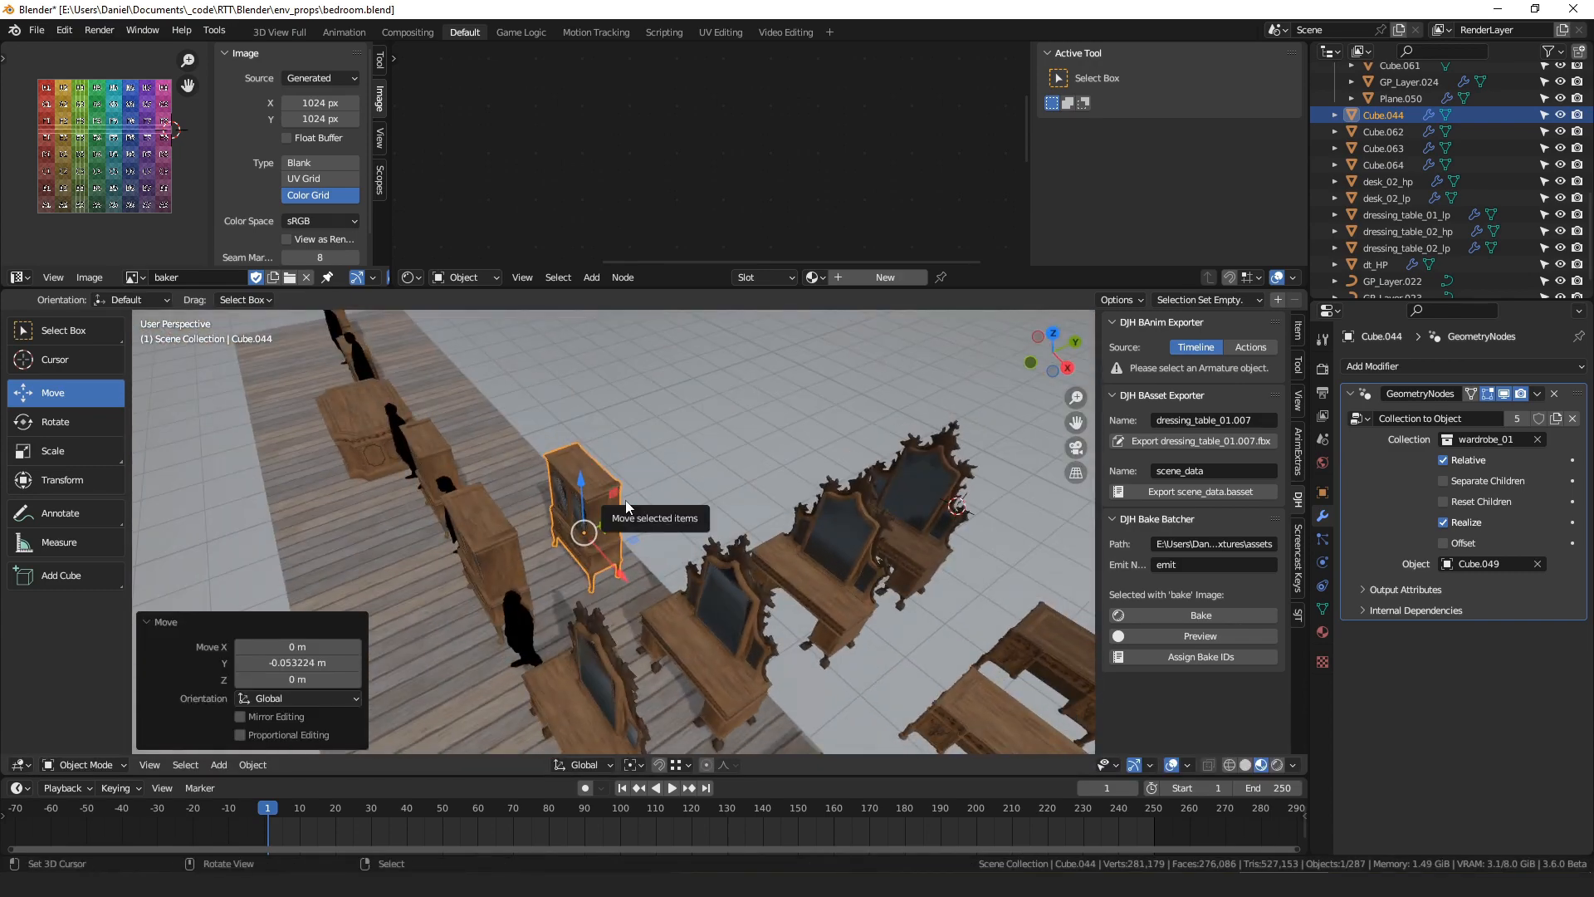
# - Duplicate the combined wardrobe 1.72 m along Y and convert the copy to a mesh
pyautogui.hotkey('shift', 'd')
pyautogui.press('y')
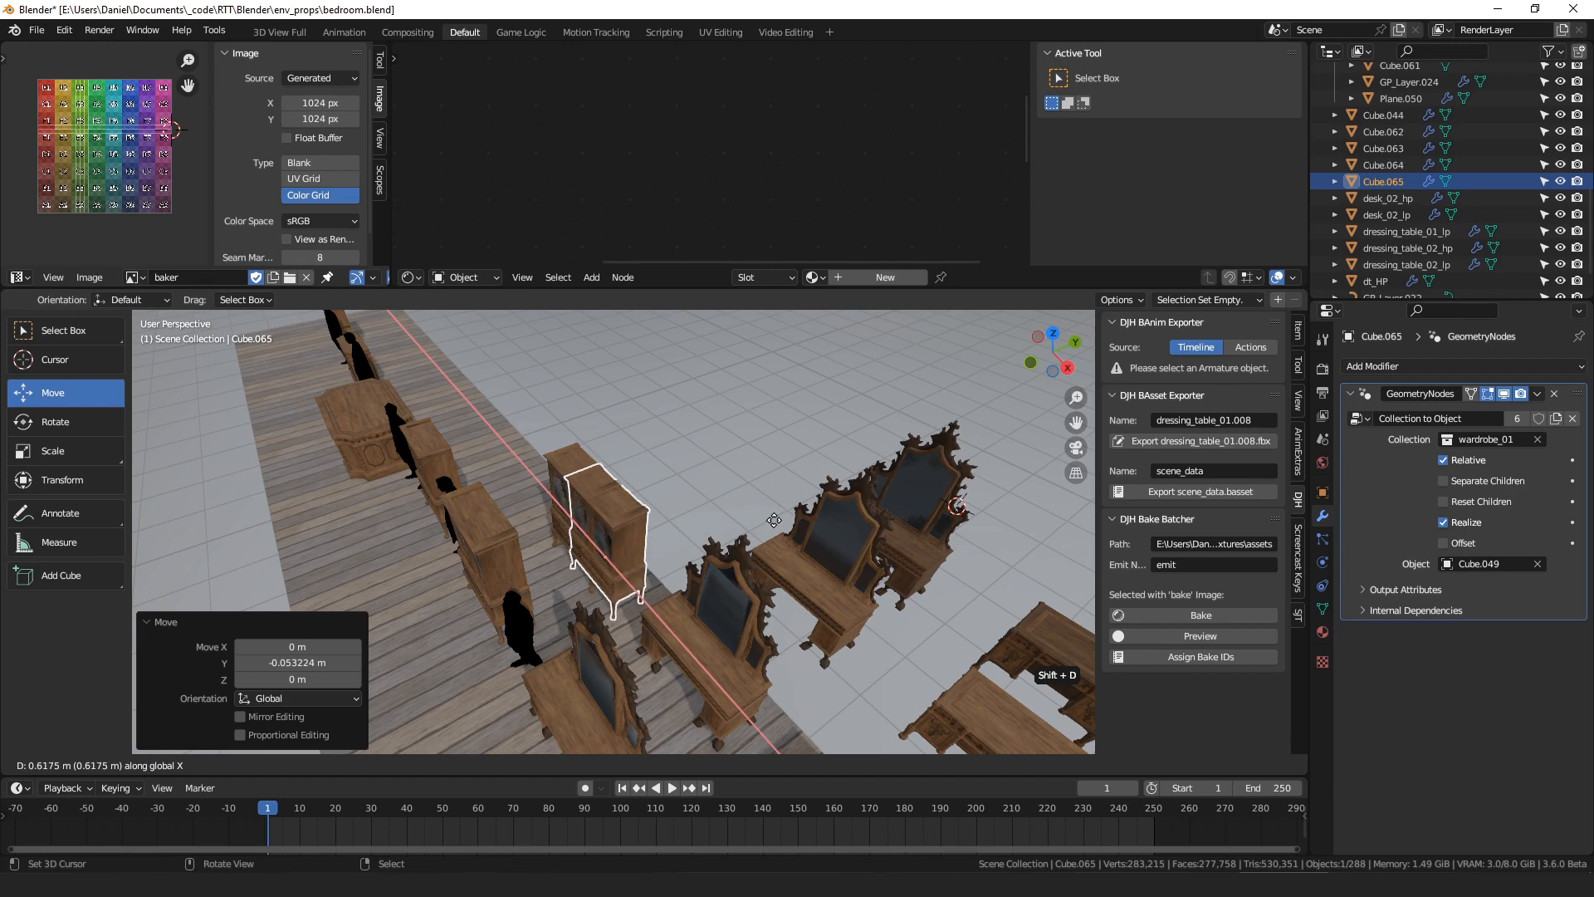
pyautogui.click(782, 516)
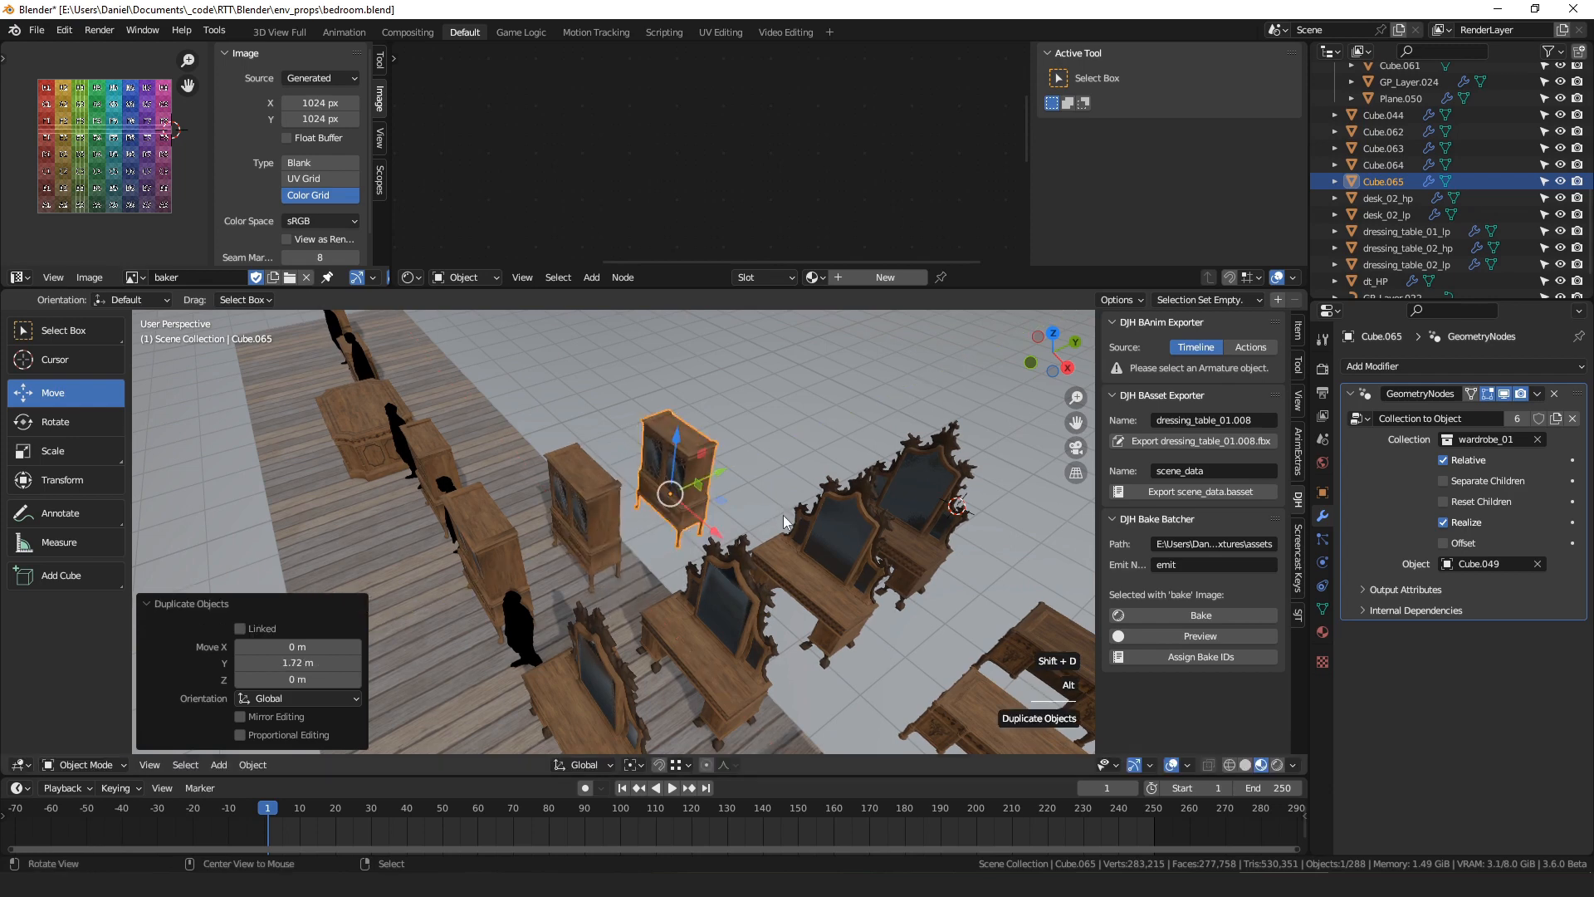
pyautogui.hotkey('alt', 'c')
pyautogui.click(783, 515)
pyautogui.moveTo(779, 513); pyautogui.dragTo(706, 510, button='middle')
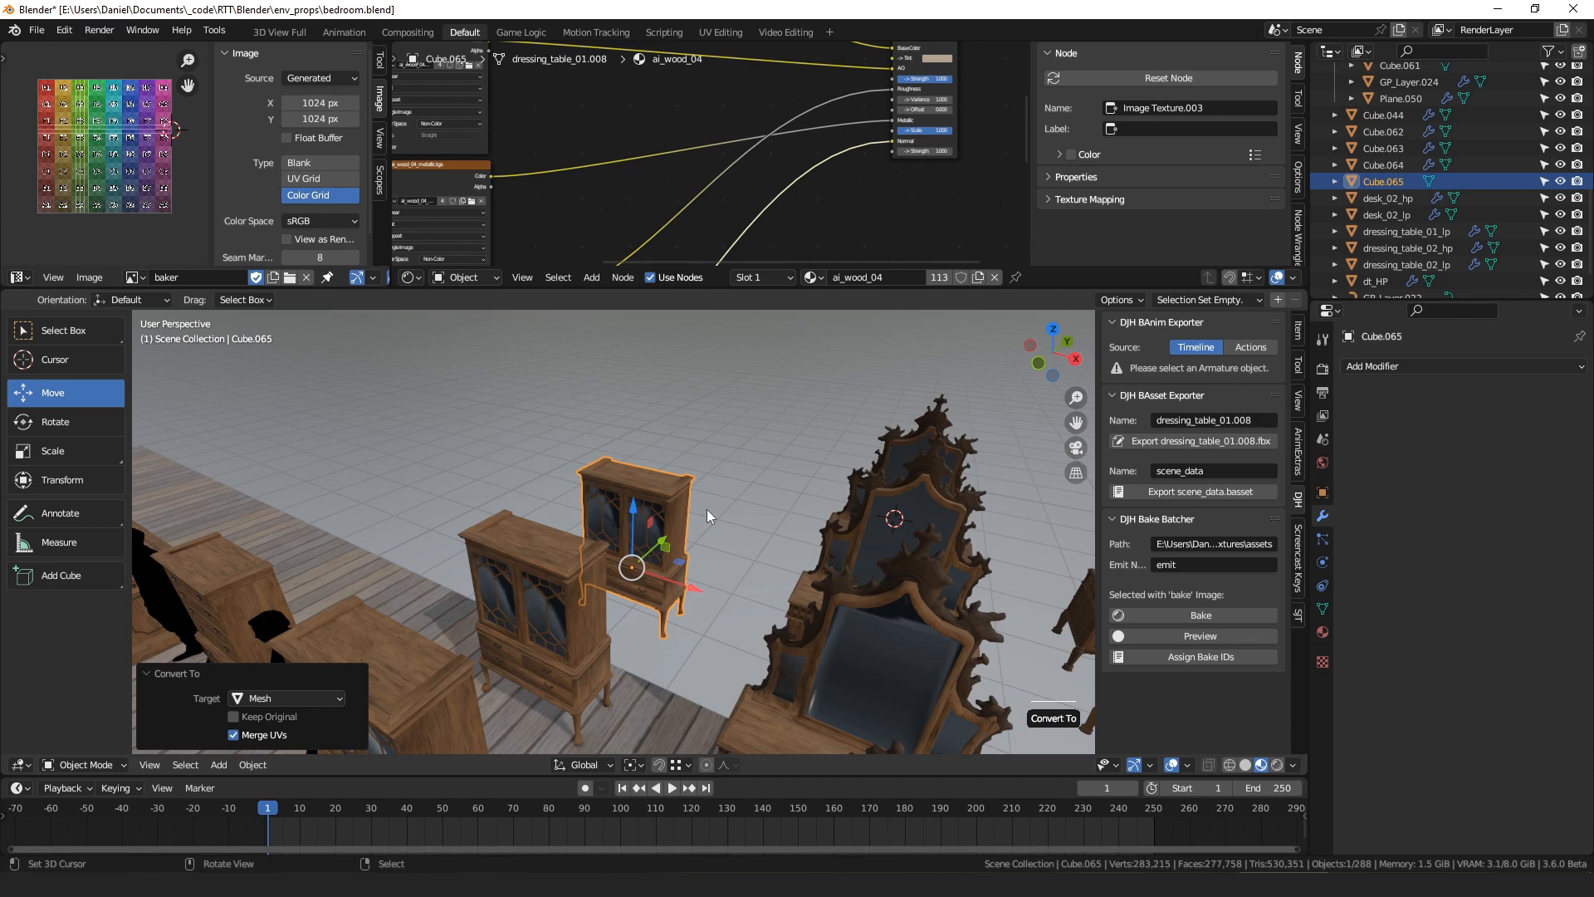
pyautogui.moveTo(705, 485)
pyautogui.mouseDown(button='middle')
pyautogui.moveTo(671, 481)
pyautogui.moveTo(720, 478)
pyautogui.mouseUp(button='middle')
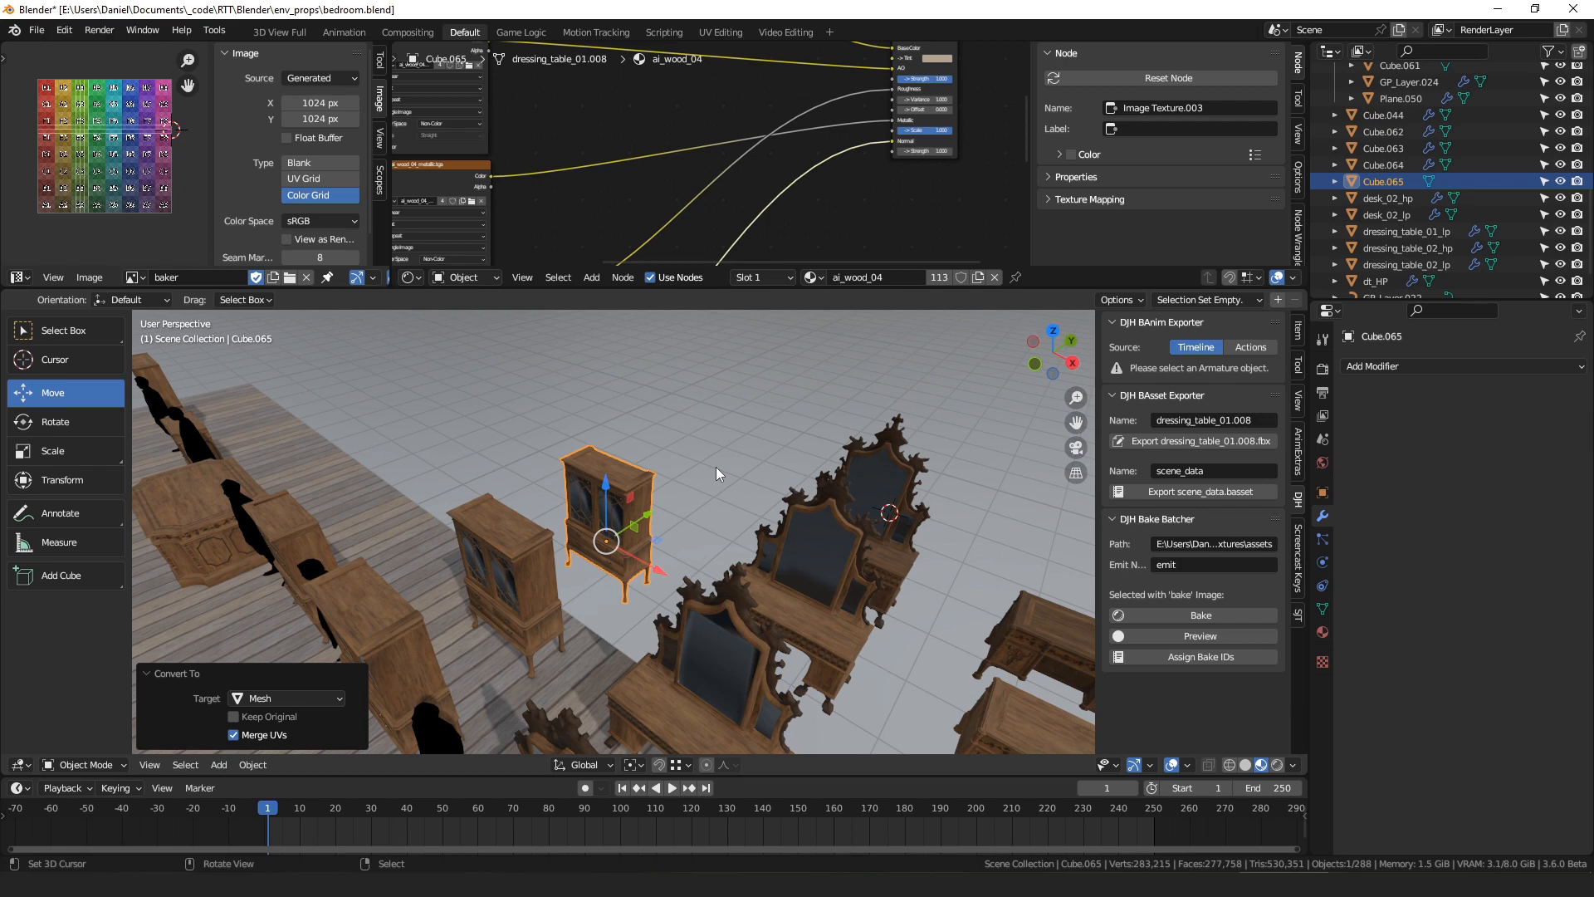
pyautogui.scroll(2, 648, 528)
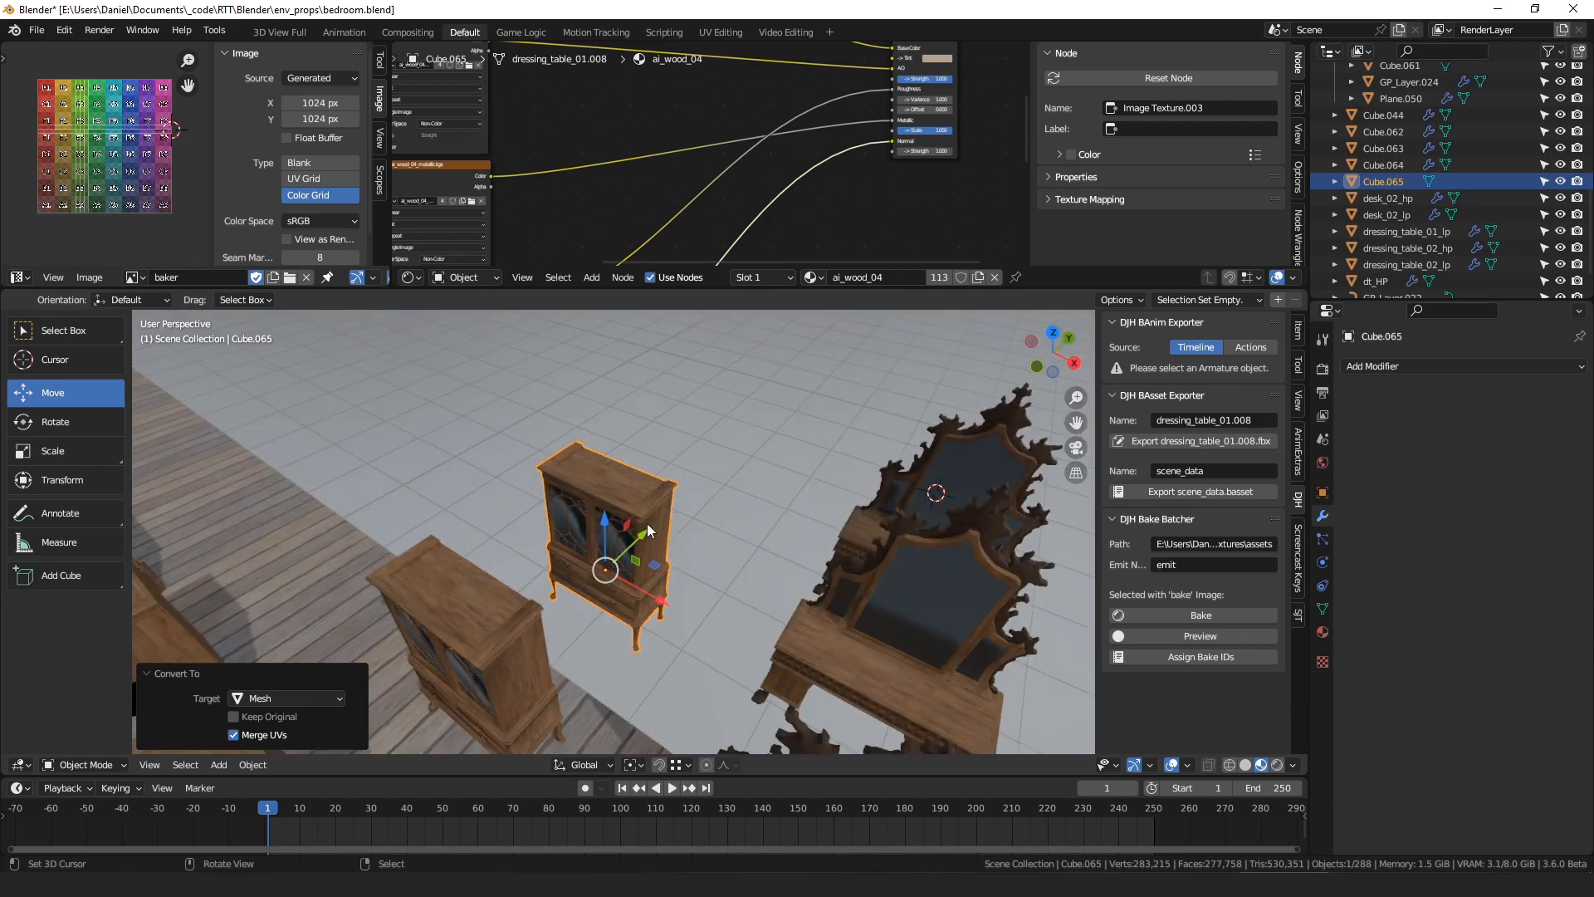
# - Add a second UV map named uv2 to the converted wardrobe mesh
pyautogui.click(1322, 608)
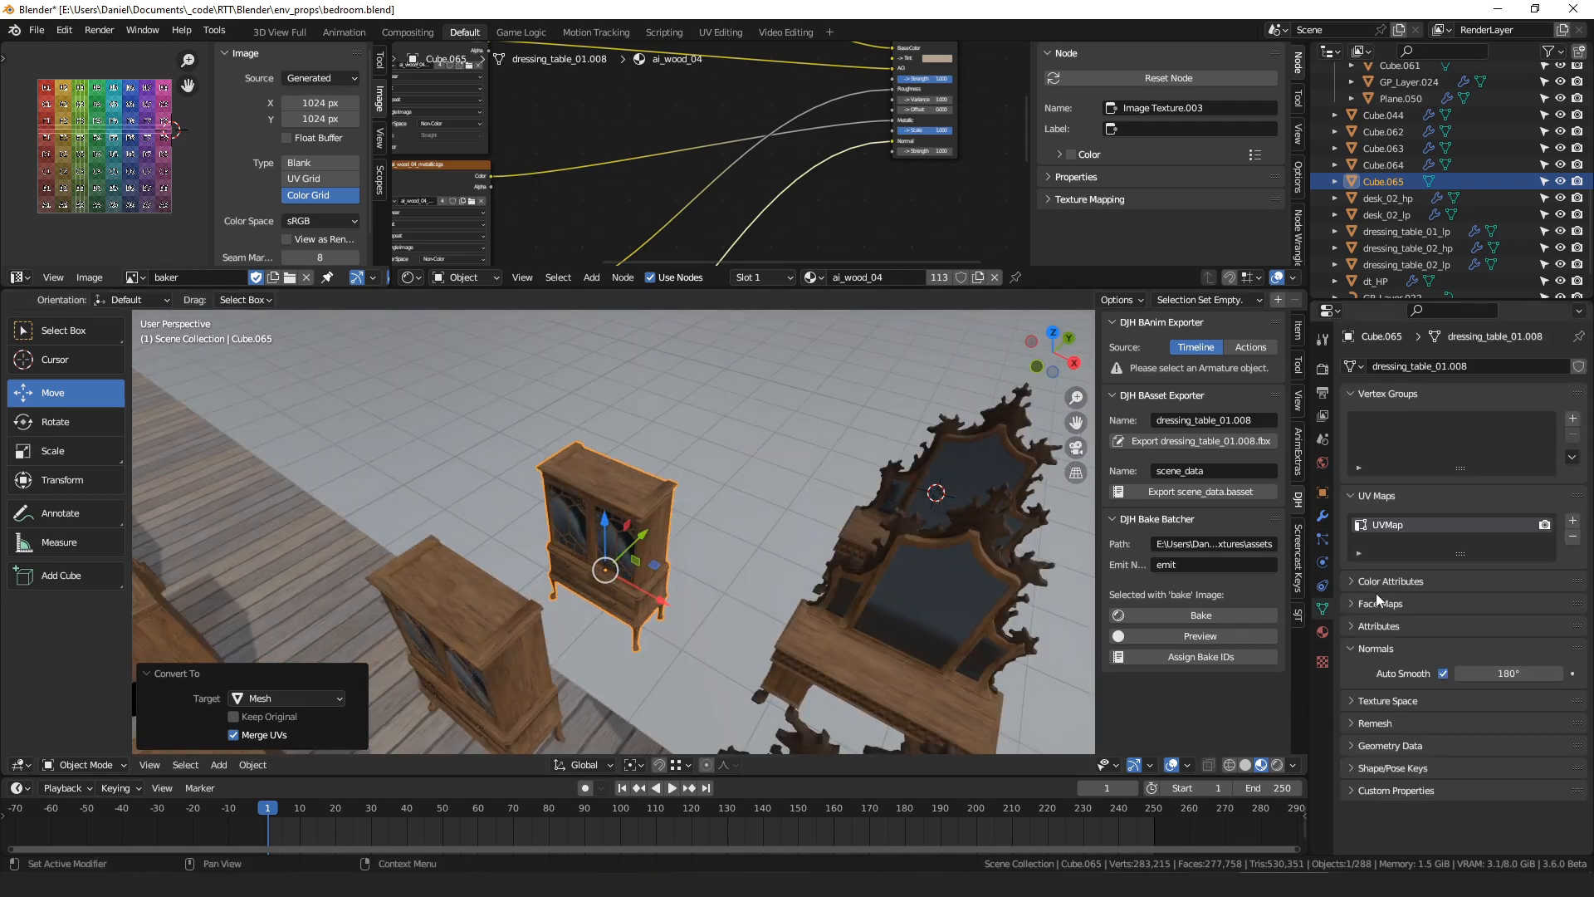
pyautogui.click(1573, 522)
pyautogui.doubleClick(1483, 541)
pyautogui.write('uv2')
pyautogui.press('Return')
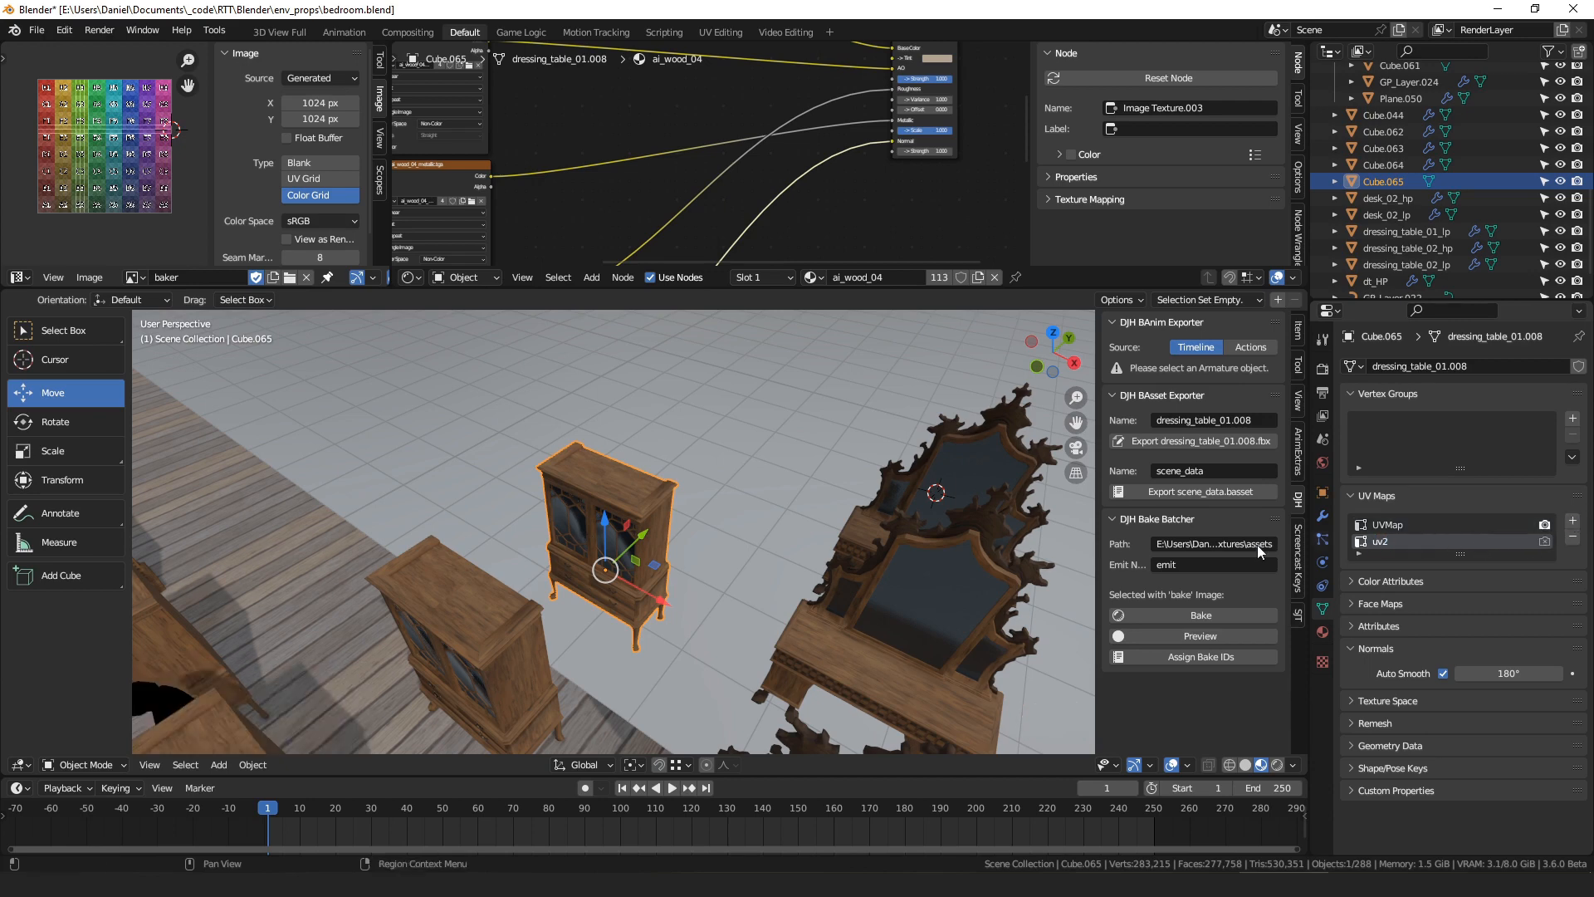
# - Unwrap the wardrobe's entire geometry into the uv2 map
pyautogui.press('Tab')
pyautogui.press('a')
pyautogui.press('a')
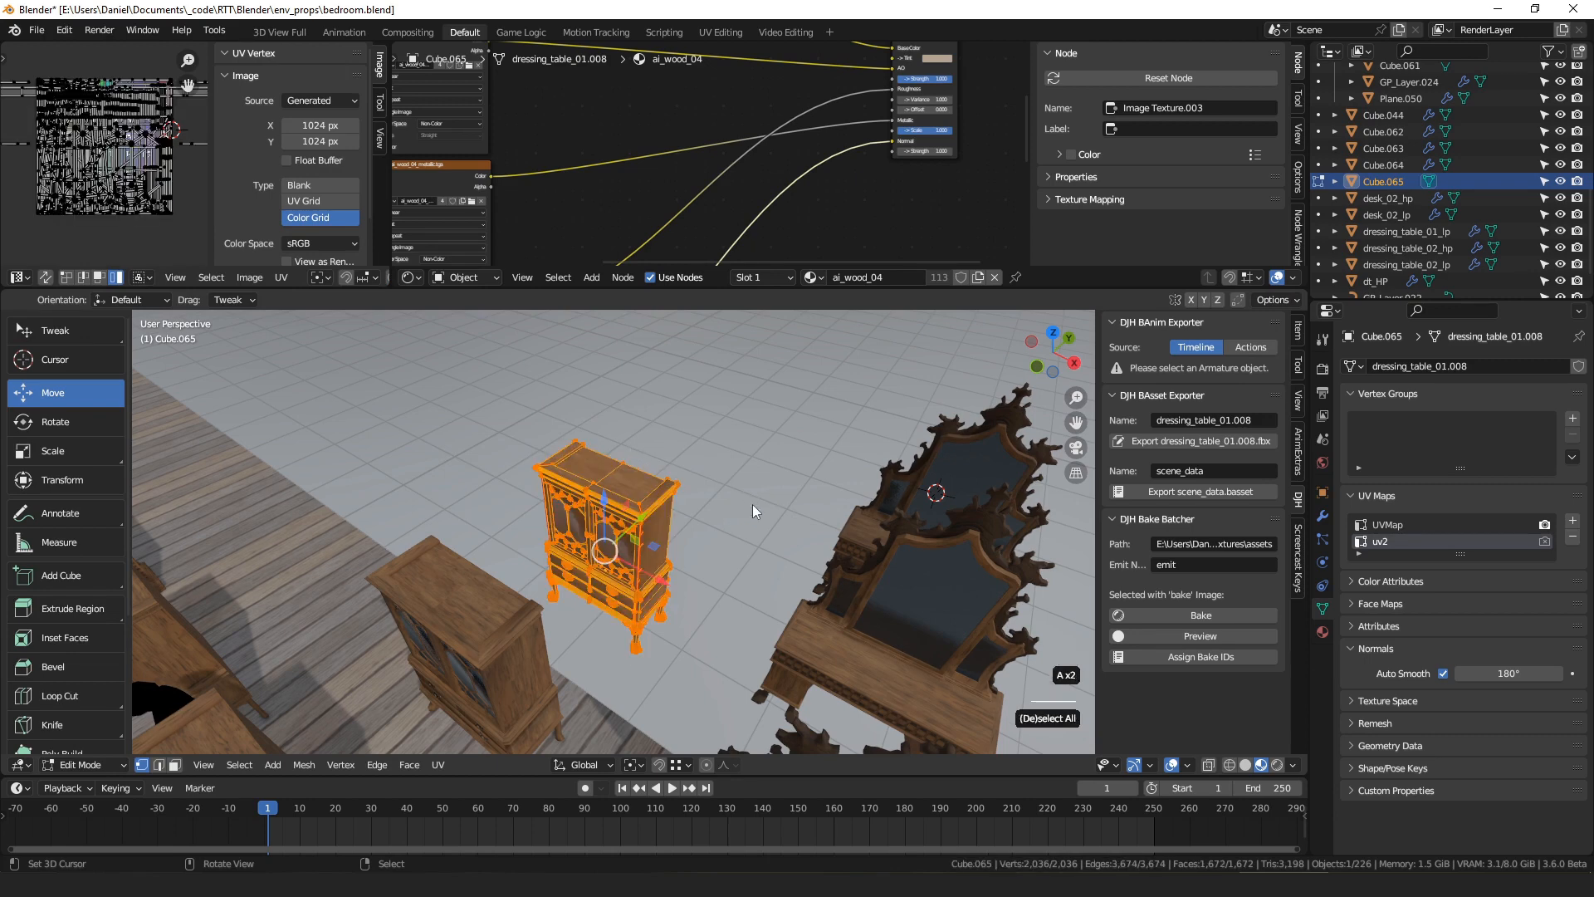
pyautogui.press('u')
pyautogui.press('u')
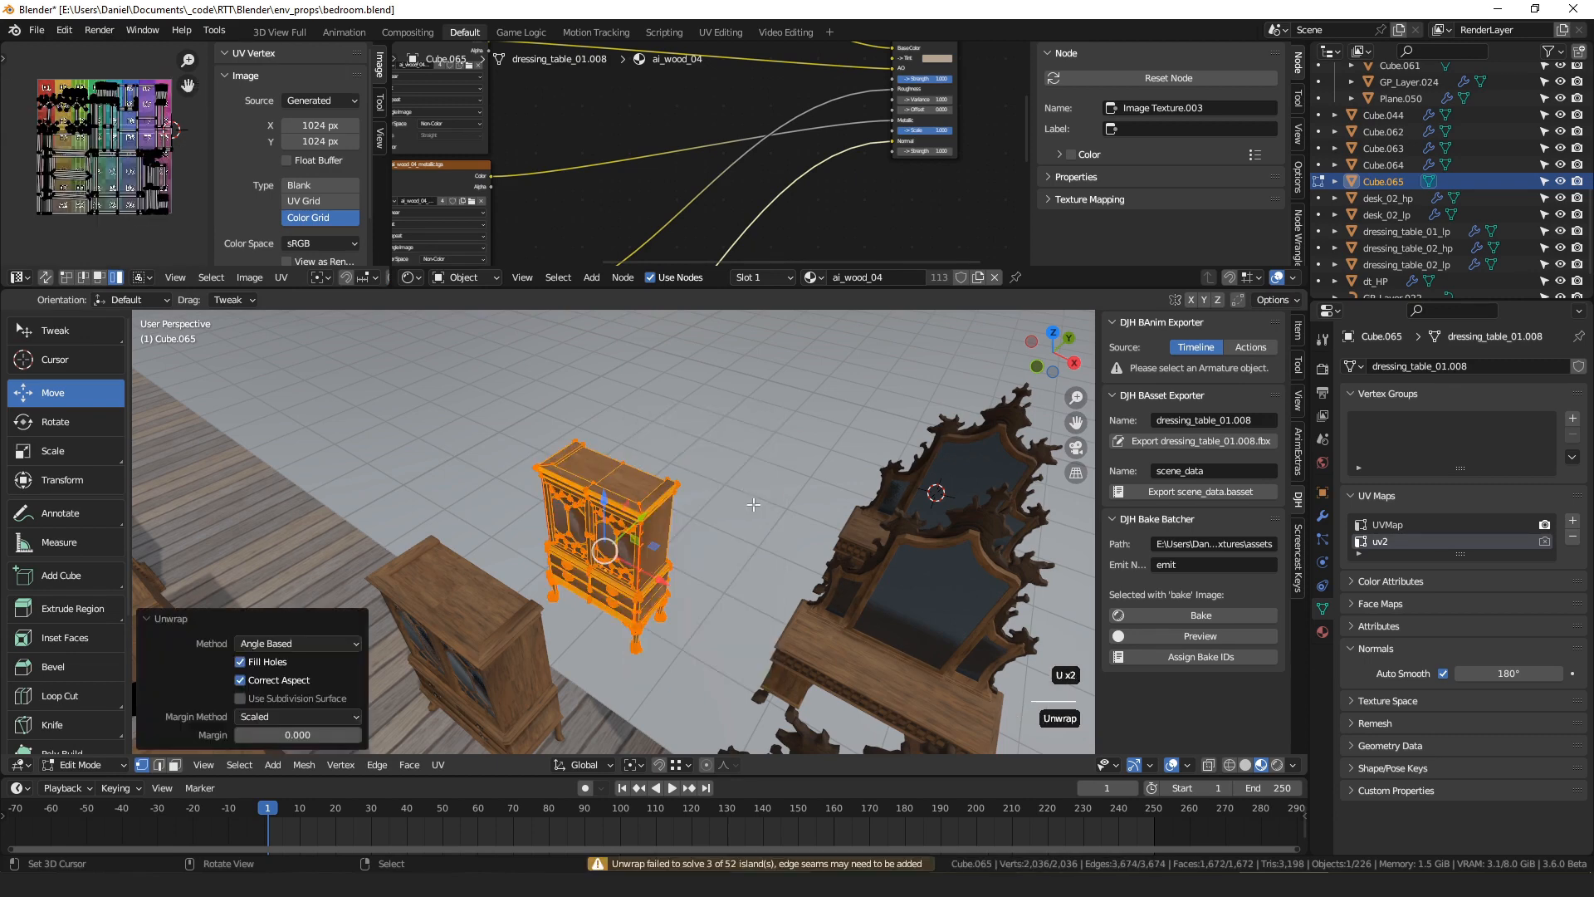
# - Pull the diagonal bar strip beside the F3 lattice joint away from its island in the uv2 layout
pyautogui.press('KP_Decimal')
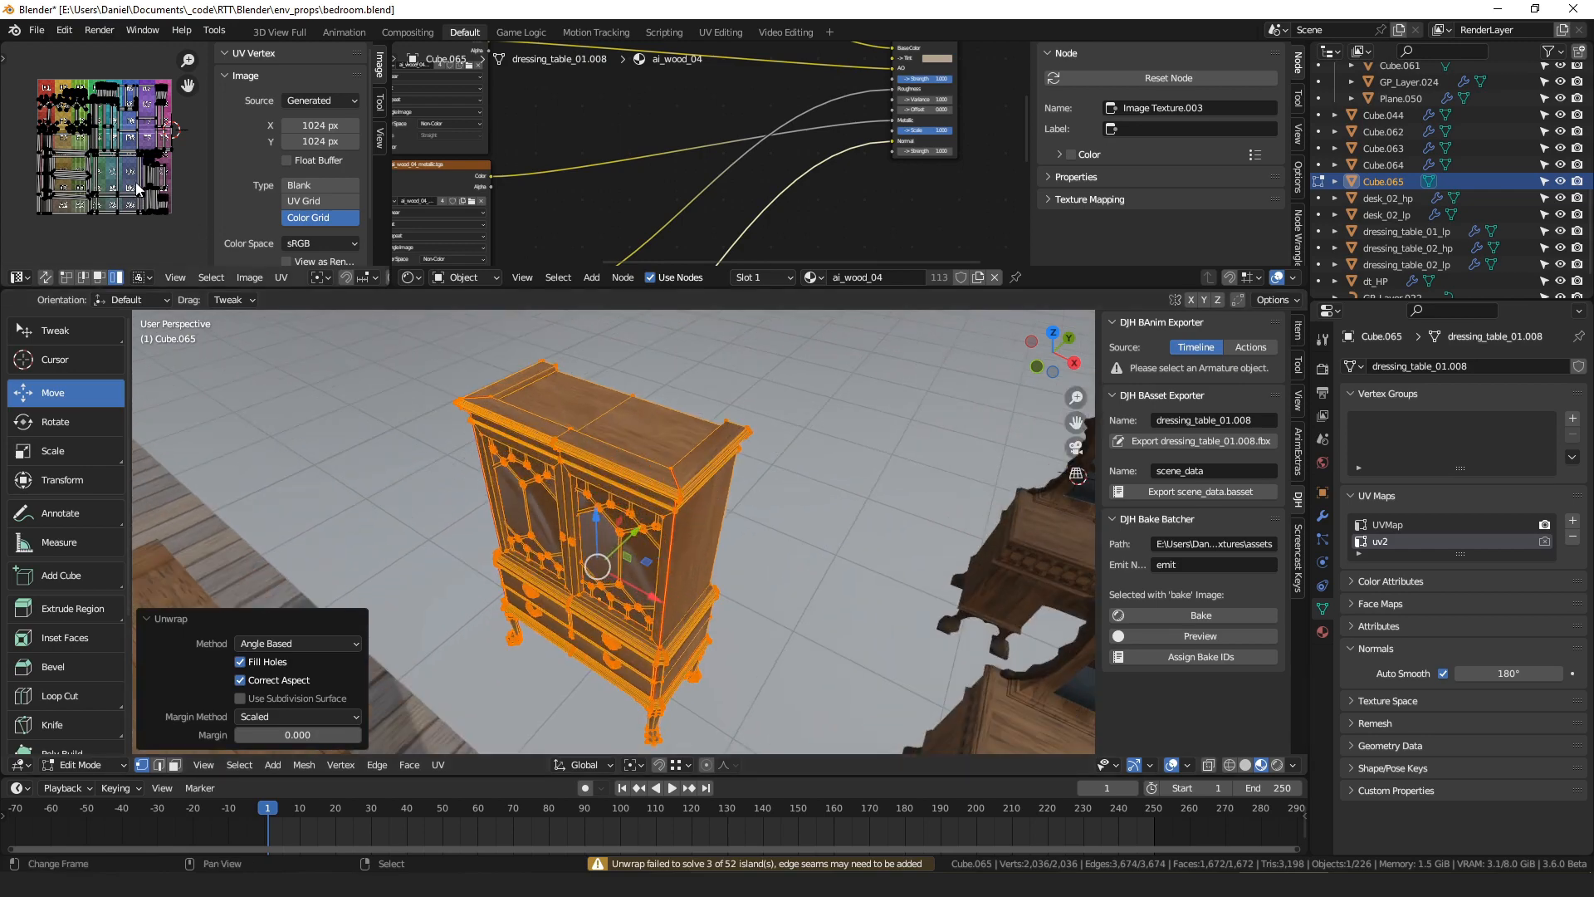
pyautogui.scroll(4, 135, 152)
pyautogui.scroll(5, 135, 152)
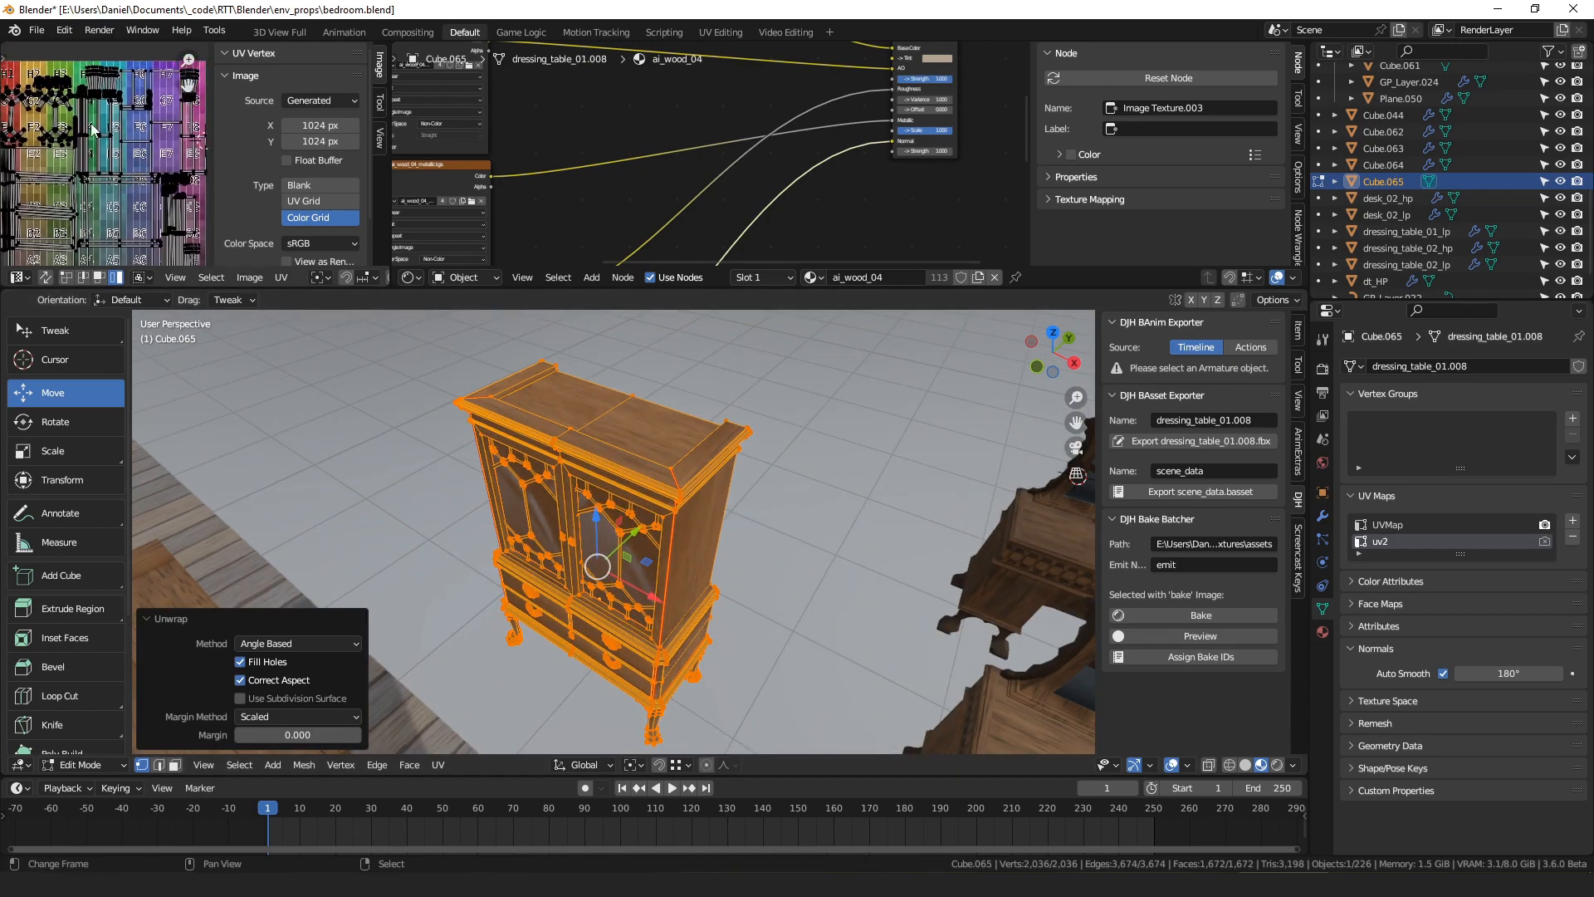
pyautogui.hotkey('ctrl', 'space')
pyautogui.scroll(4, 704, 332)
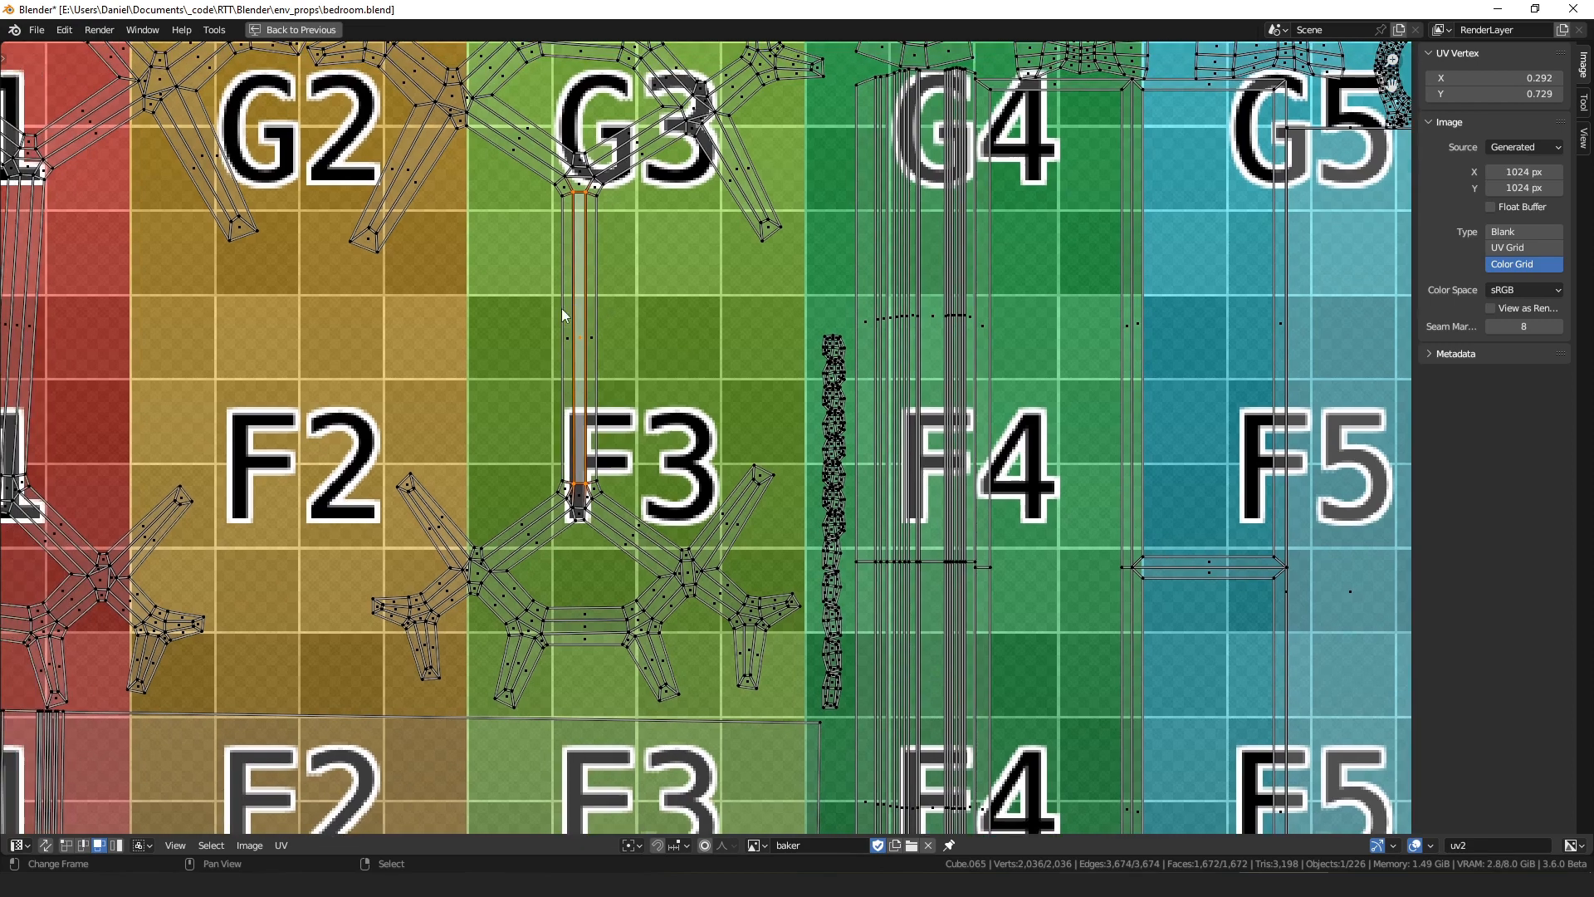
pyautogui.moveTo(602, 539); pyautogui.dragTo(721, 475, button='middle')
pyautogui.keyDown('alt'); pyautogui.click(728, 476); pyautogui.keyUp('alt')
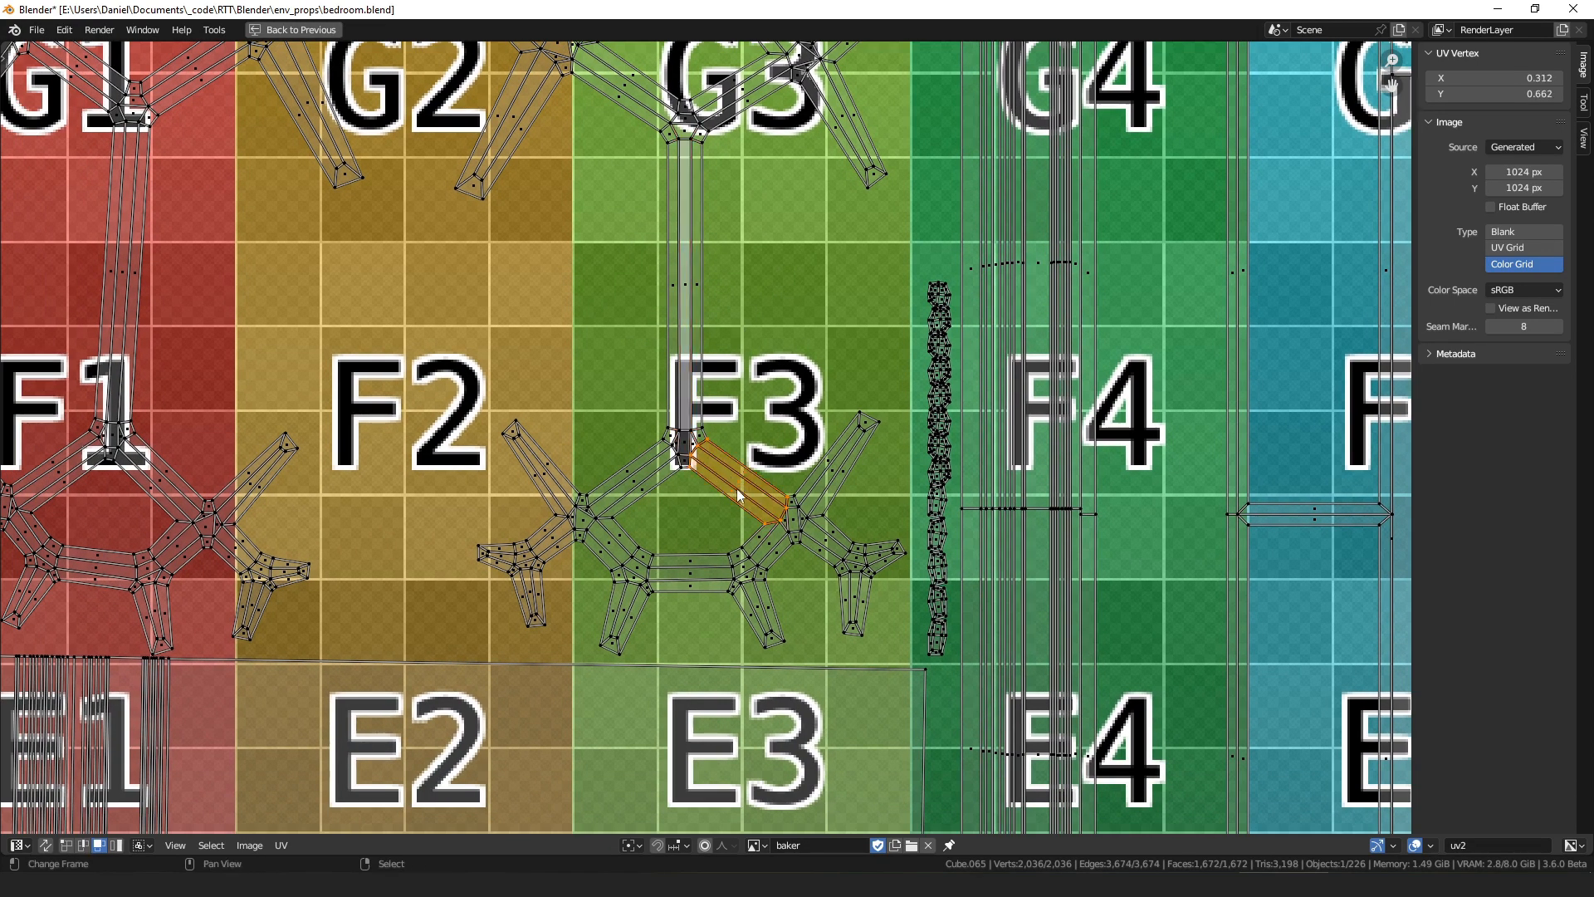
pyautogui.moveTo(744, 495); pyautogui.dragTo(777, 416)
# - Separate the opposite diagonal bar strip from the same F3 lattice island
pyautogui.keyDown('alt'); pyautogui.click(651, 490); pyautogui.keyUp('alt')
pyautogui.press('g')
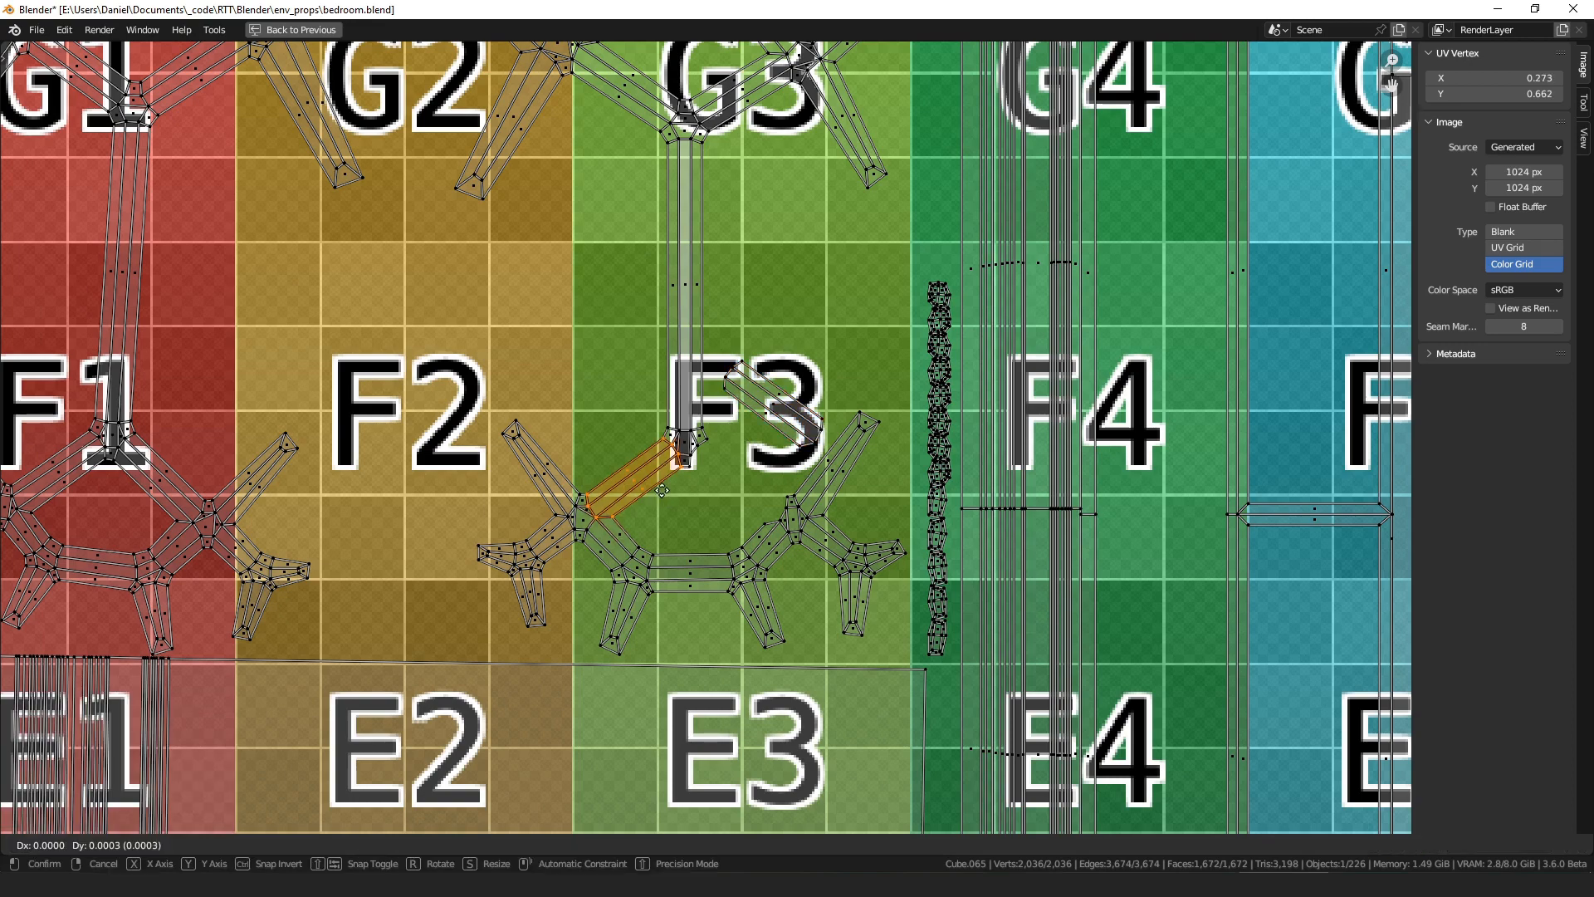
pyautogui.rightClick(640, 446)
pyautogui.scroll(1, 649, 521)
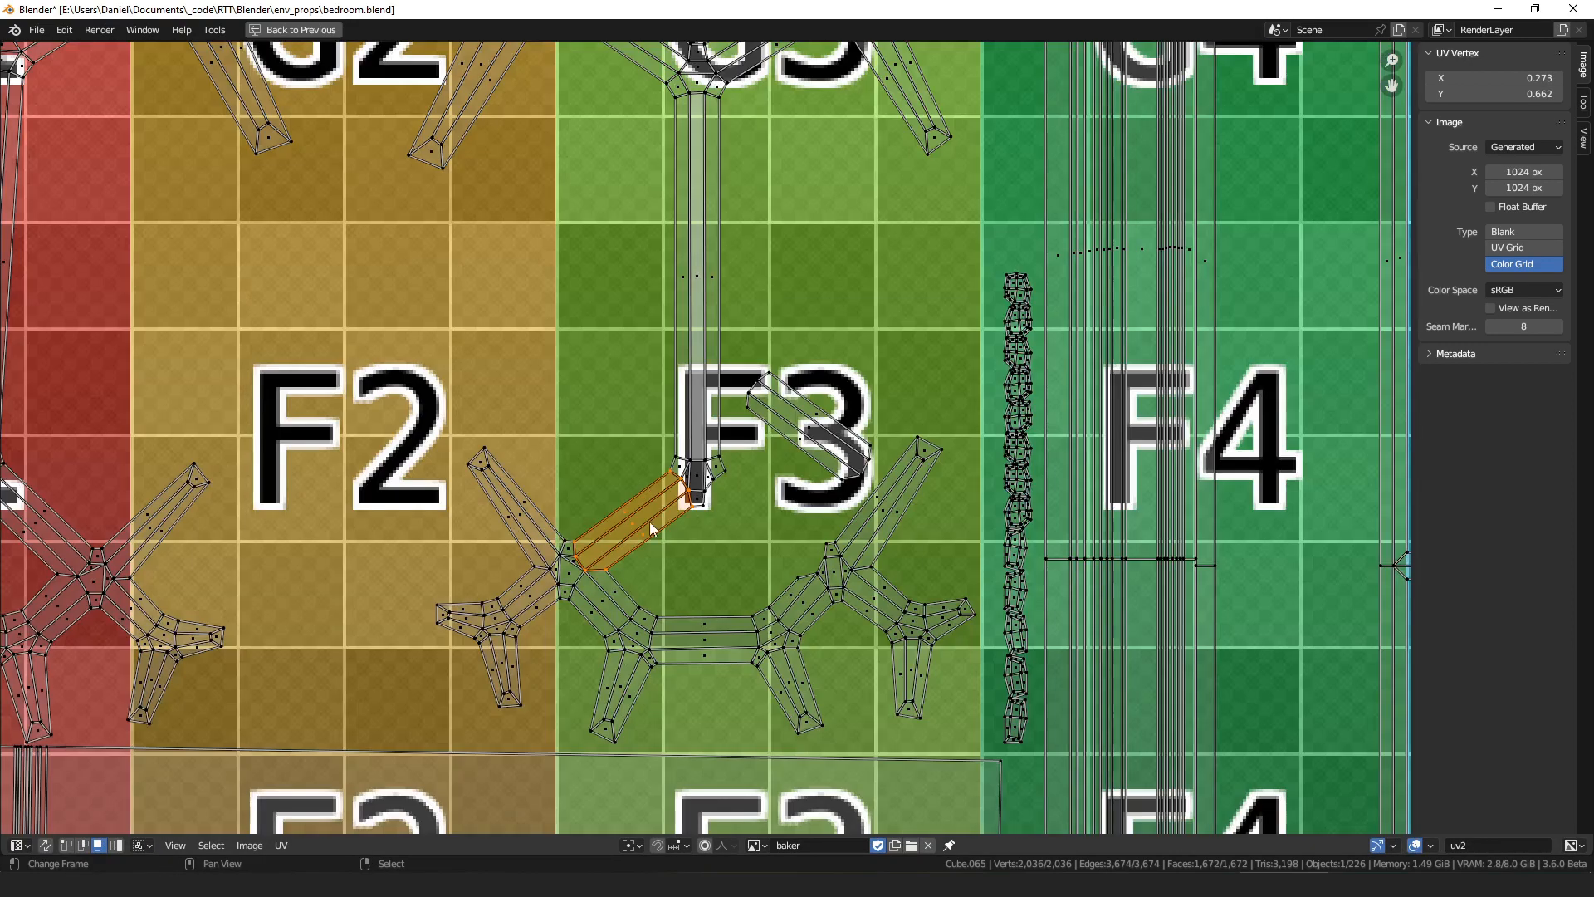
pyautogui.keyDown('shift'); pyautogui.scroll(5, 957, 366); pyautogui.keyUp('shift')
pyautogui.keyDown('ctrl'); pyautogui.hscroll(-5, 957, 365); pyautogui.keyUp('ctrl')
# - Separate the bar strips from the lattice islands around G3 by moving them apart in the UV layout
pyautogui.press('g')
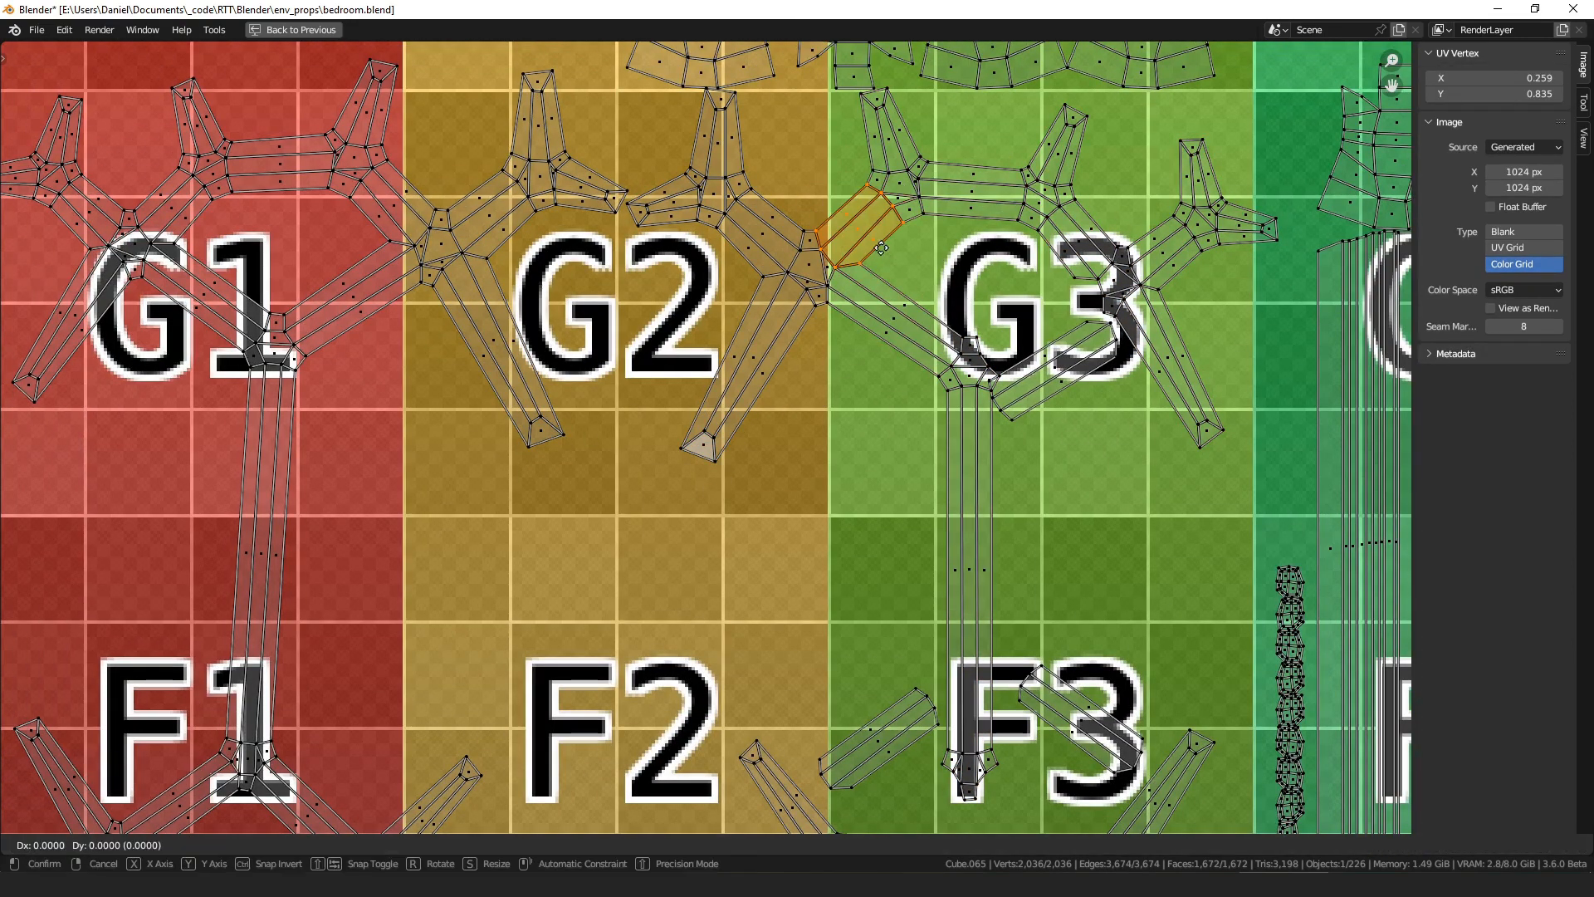
pyautogui.keyDown('ctrl'); pyautogui.hscroll(5, 788, 402); pyautogui.keyUp('ctrl')
pyautogui.click(930, 397)
pyautogui.keyDown('shift'); pyautogui.scroll(1, 930, 397); pyautogui.keyUp('shift')
pyautogui.keyDown('shift'); pyautogui.scroll(-2, 702, 324); pyautogui.keyUp('shift')
pyautogui.keyDown('ctrl'); pyautogui.hscroll(-1, 703, 324); pyautogui.keyUp('ctrl')
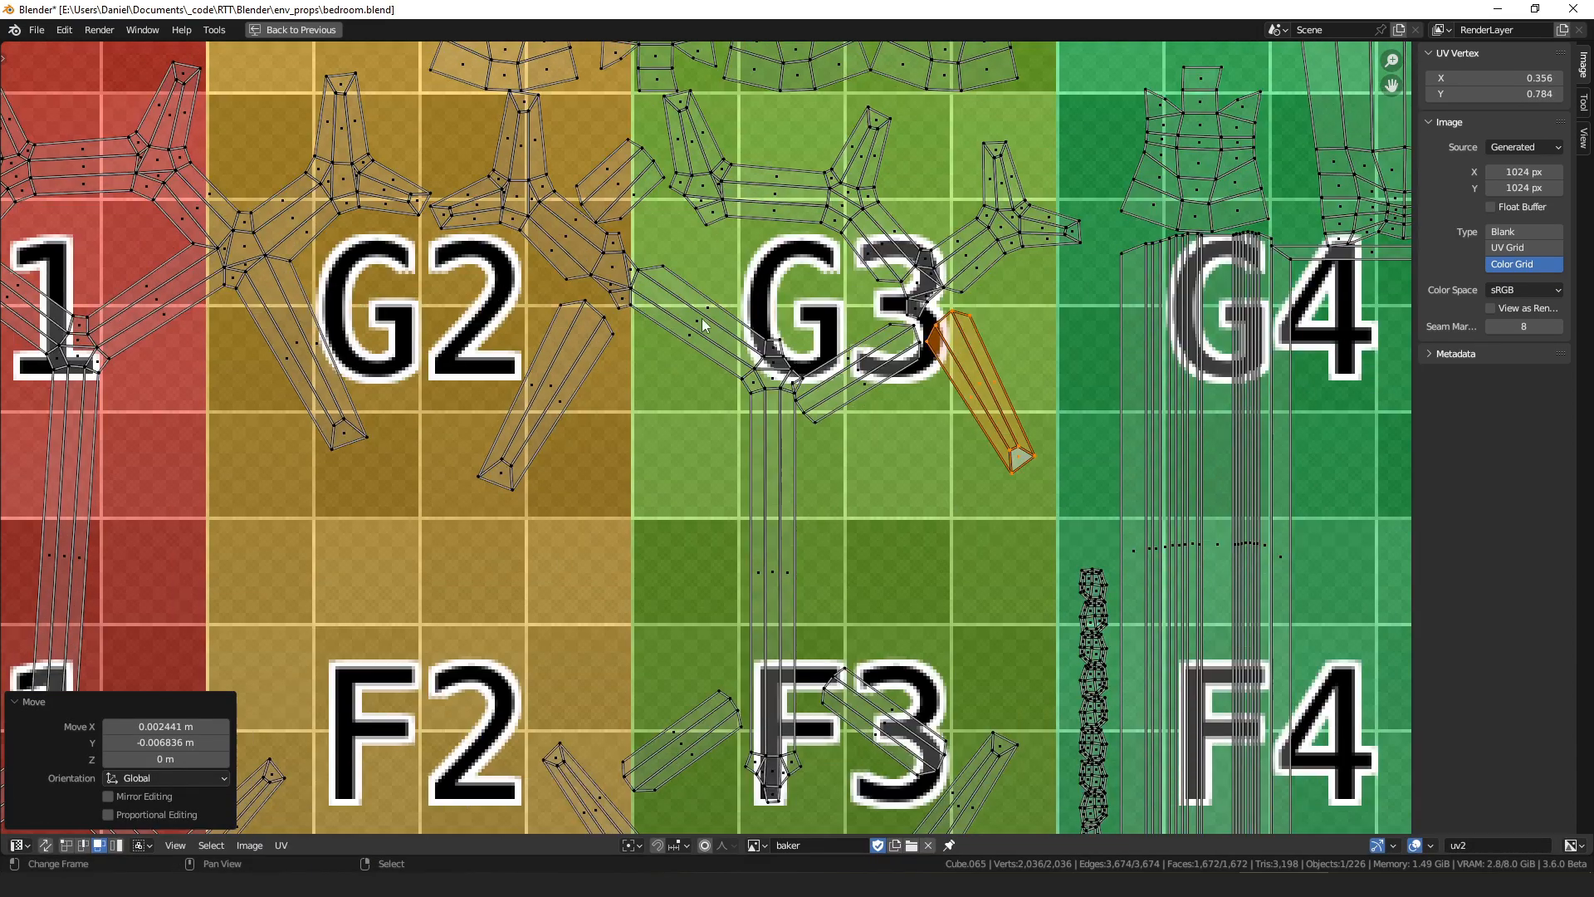
# - Separate the connecting bar strips of the lattice islands around G1 and G2
pyautogui.keyDown('shift'); pyautogui.scroll(-2, 703, 324); pyautogui.keyUp('shift')
pyautogui.scroll(-1, 714, 277)
pyautogui.keyDown('alt'); pyautogui.click(752, 274); pyautogui.keyUp('alt')
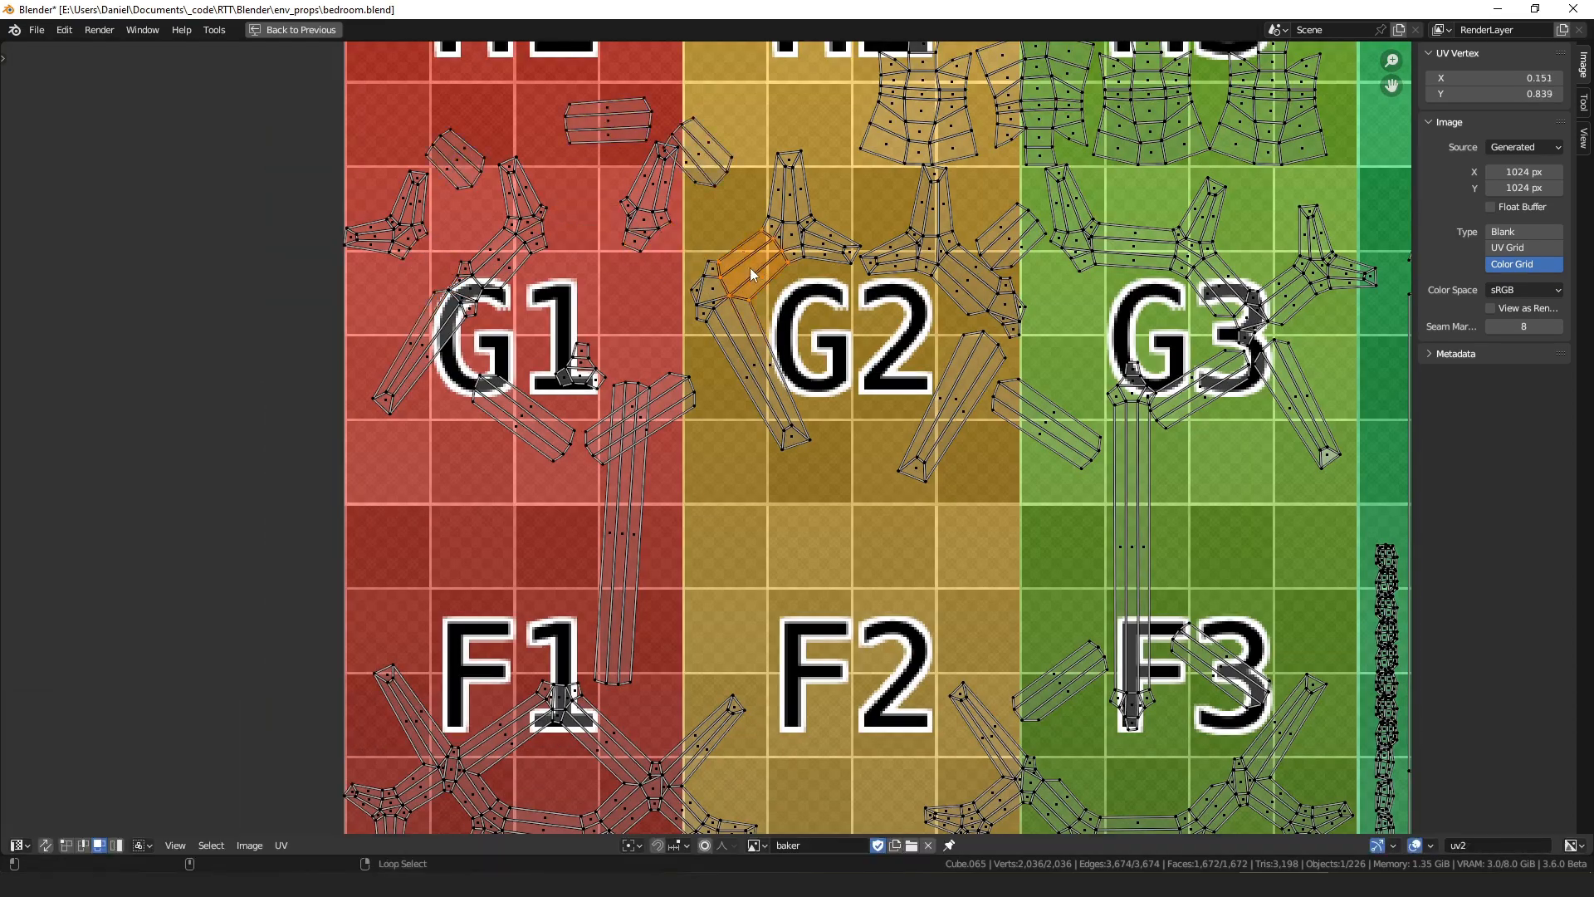
pyautogui.keyDown('shift'); pyautogui.scroll(-2, 751, 274); pyautogui.keyUp('shift')
pyautogui.press('g')
pyautogui.keyDown('shift'); pyautogui.scroll(-1, 913, 499); pyautogui.keyUp('shift')
pyautogui.click(944, 372)
# - Detach the remaining connected bar strips of the upper lattice islands and clear the UV selection
pyautogui.moveTo(944, 379); pyautogui.dragTo(503, 266, button='middle')
pyautogui.scroll(2, 785, 415)
pyautogui.scroll(-3, 747, 445)
pyautogui.press('g')
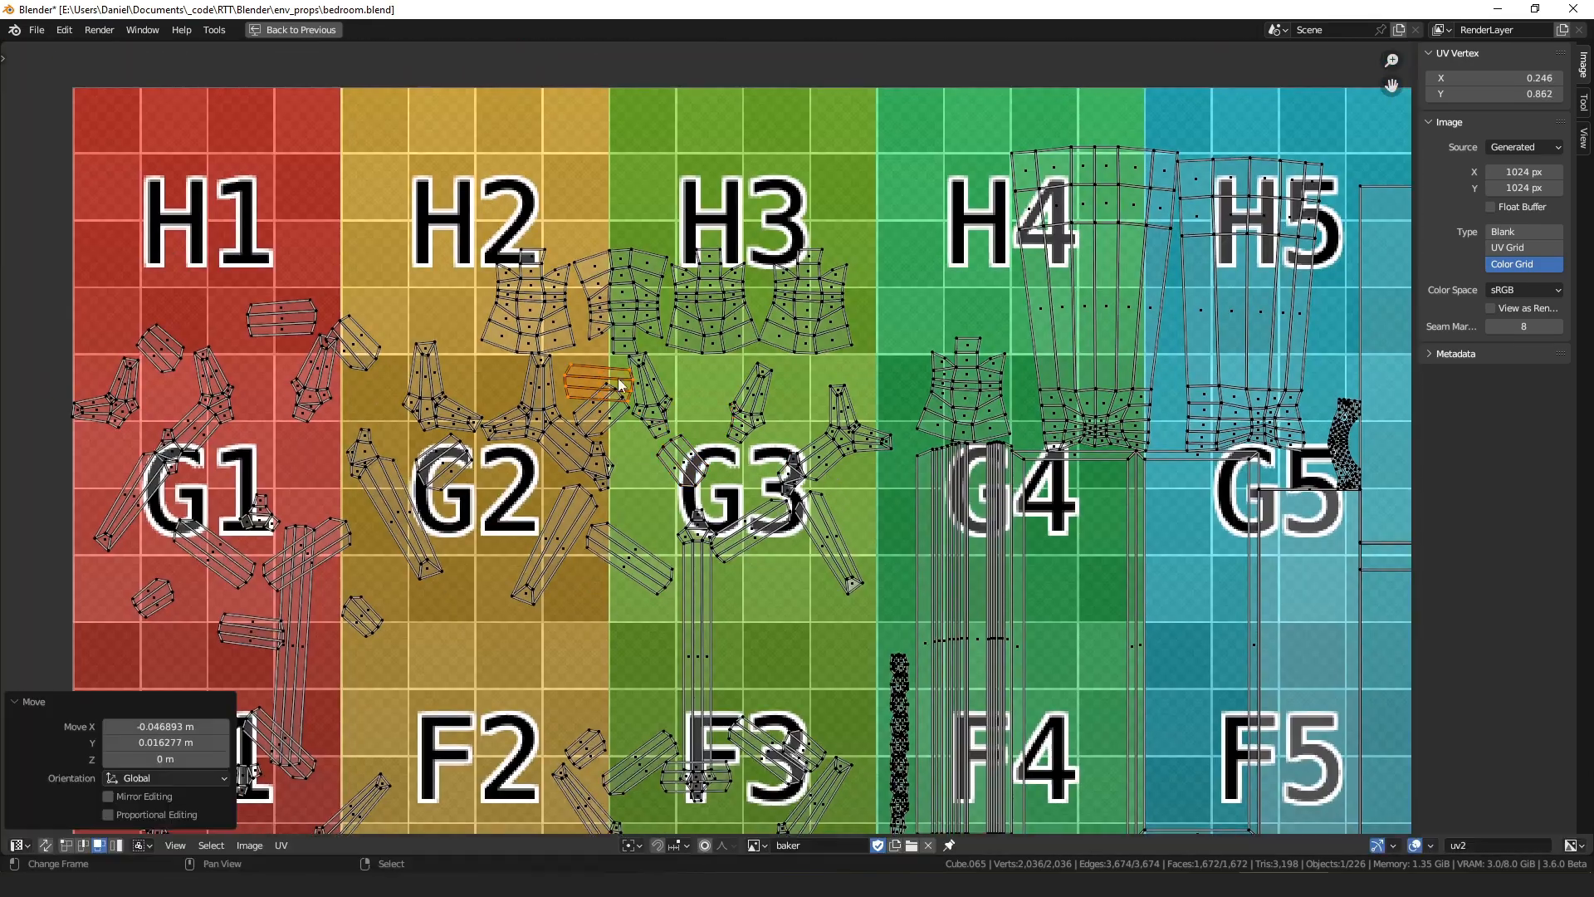
pyautogui.click(602, 385)
pyautogui.hotkey('alt', 'a')
pyautogui.scroll(-1, 764, 491)
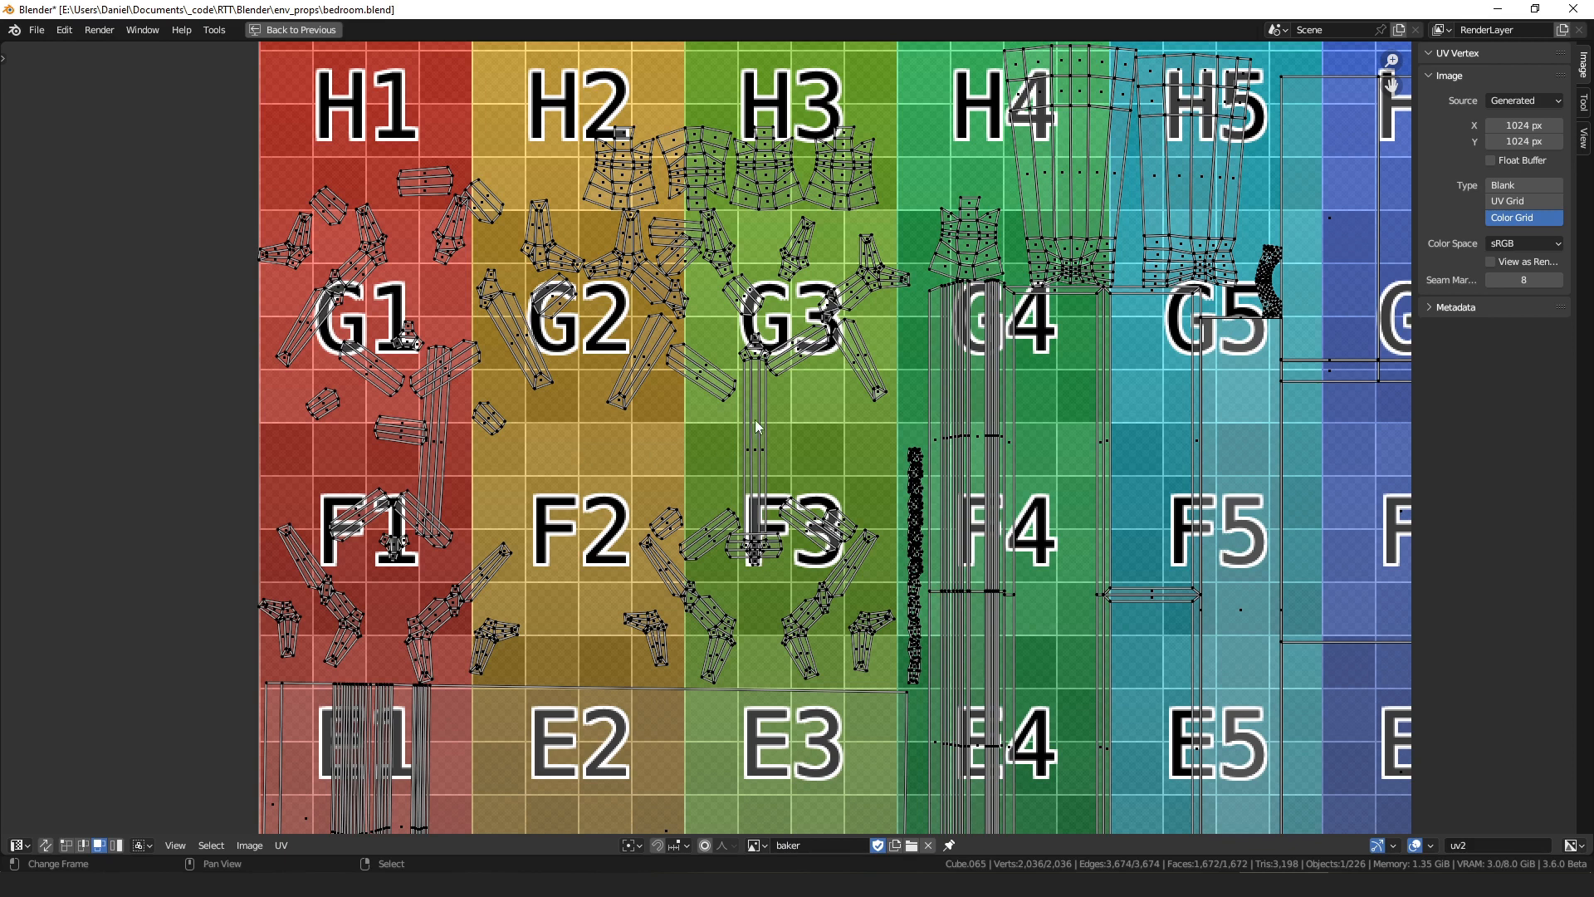
# - Select all UV islands and mark seams from the island borders with Seams from Islands
pyautogui.press('a')
pyautogui.press('F3')
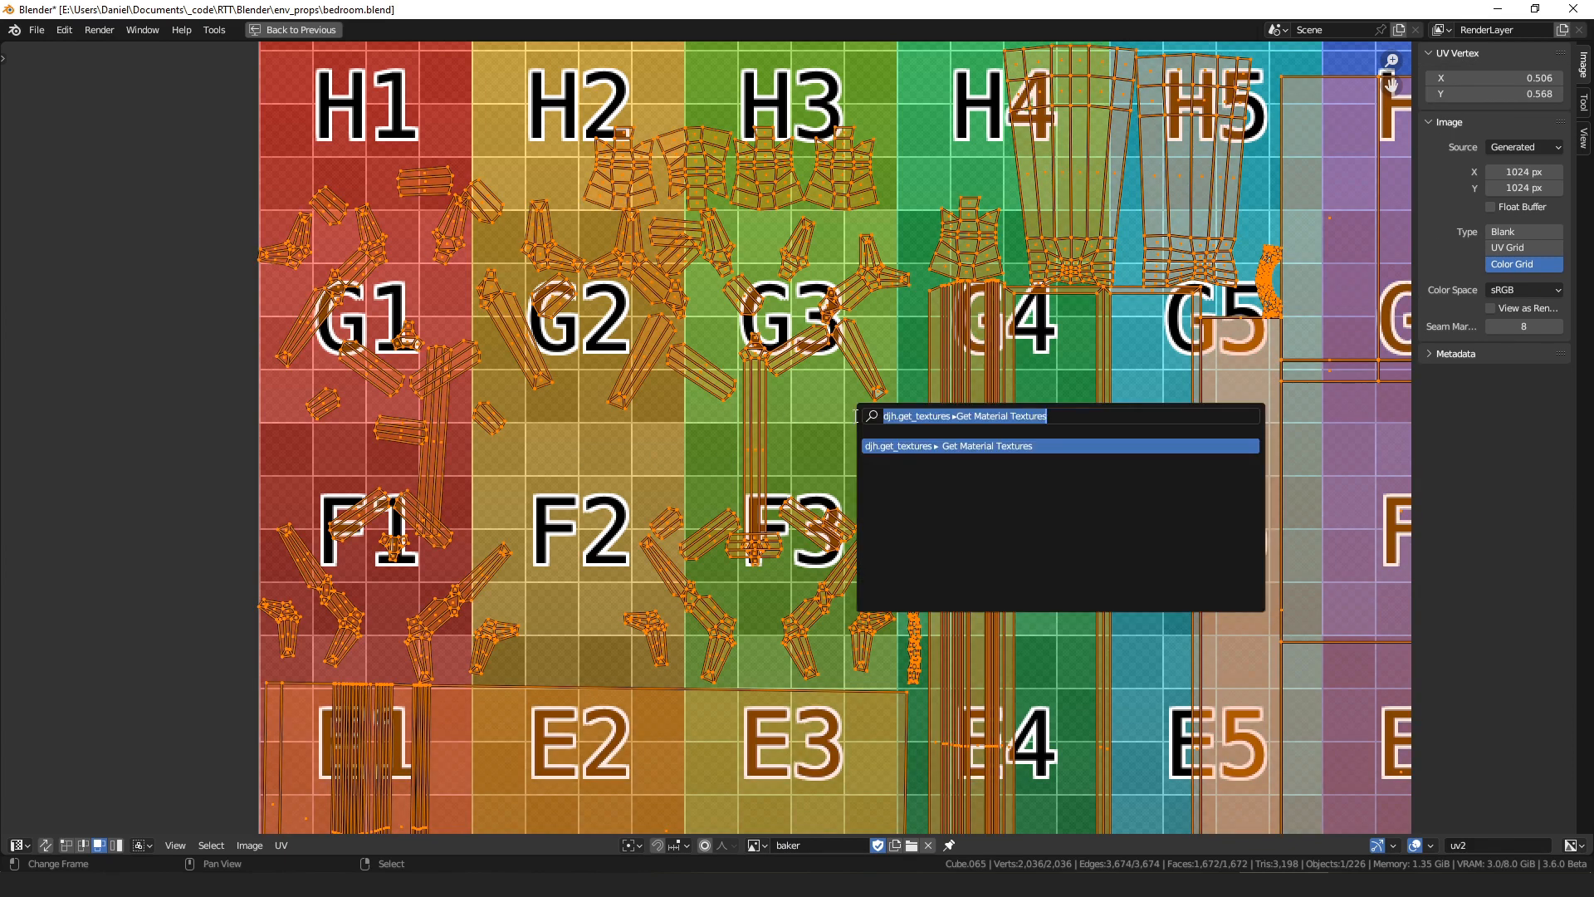
pyautogui.write('seasm')
pyautogui.press('Return')
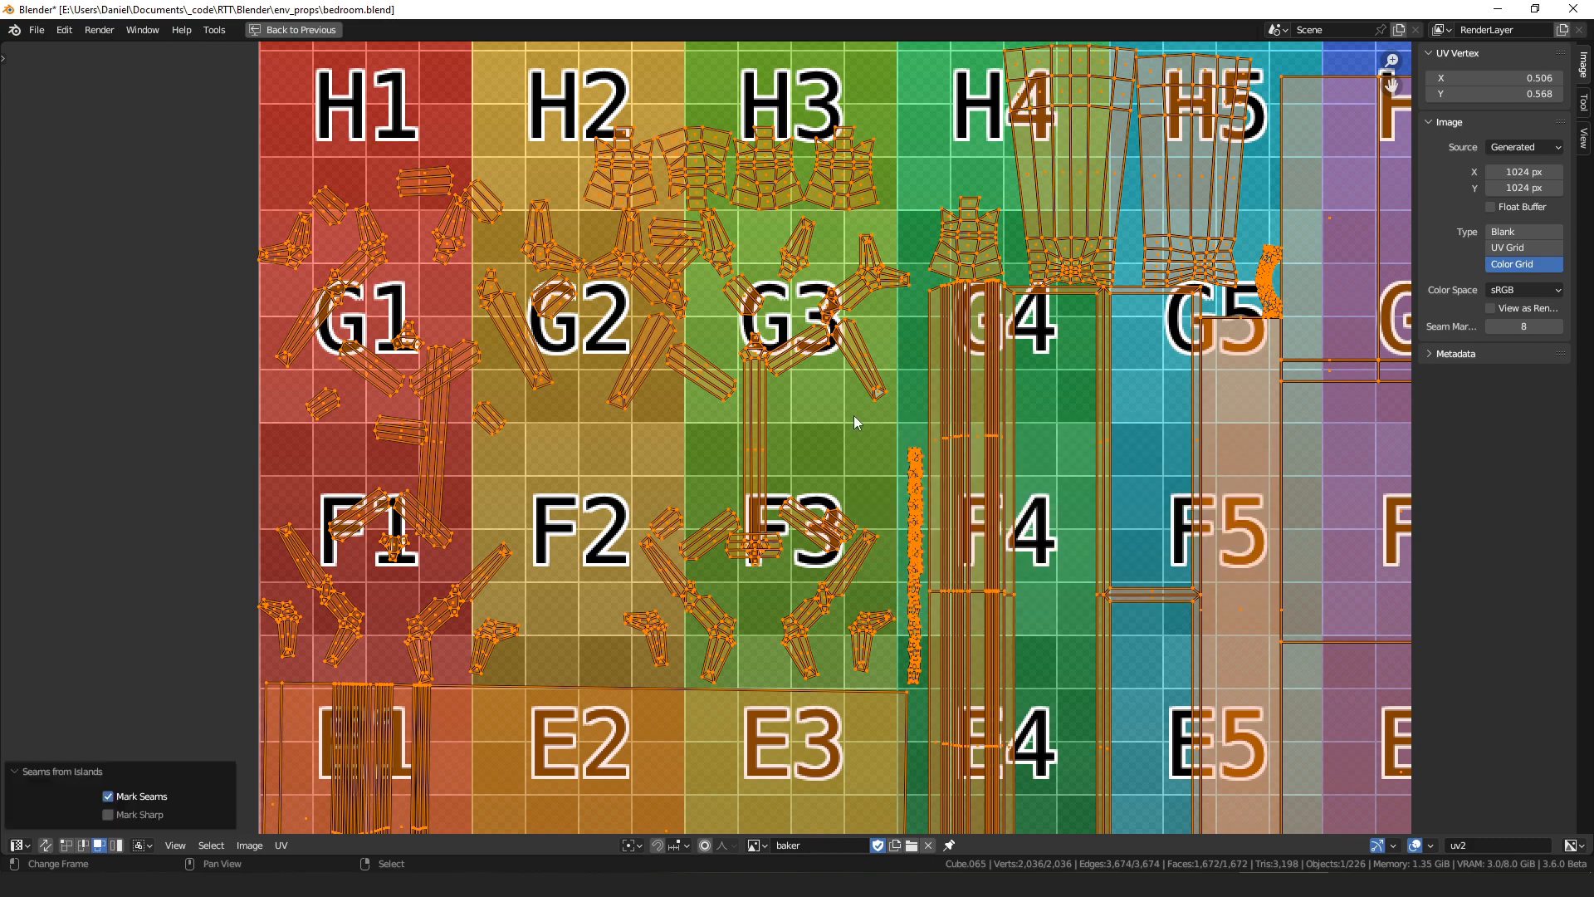
# - Inspect the new seams on the wardrobe's glass-door lattice and drawer fronts in the 3D view
pyautogui.hotkey('ctrl', 'space')
pyautogui.press('Tab')
pyautogui.scroll(3, 582, 475)
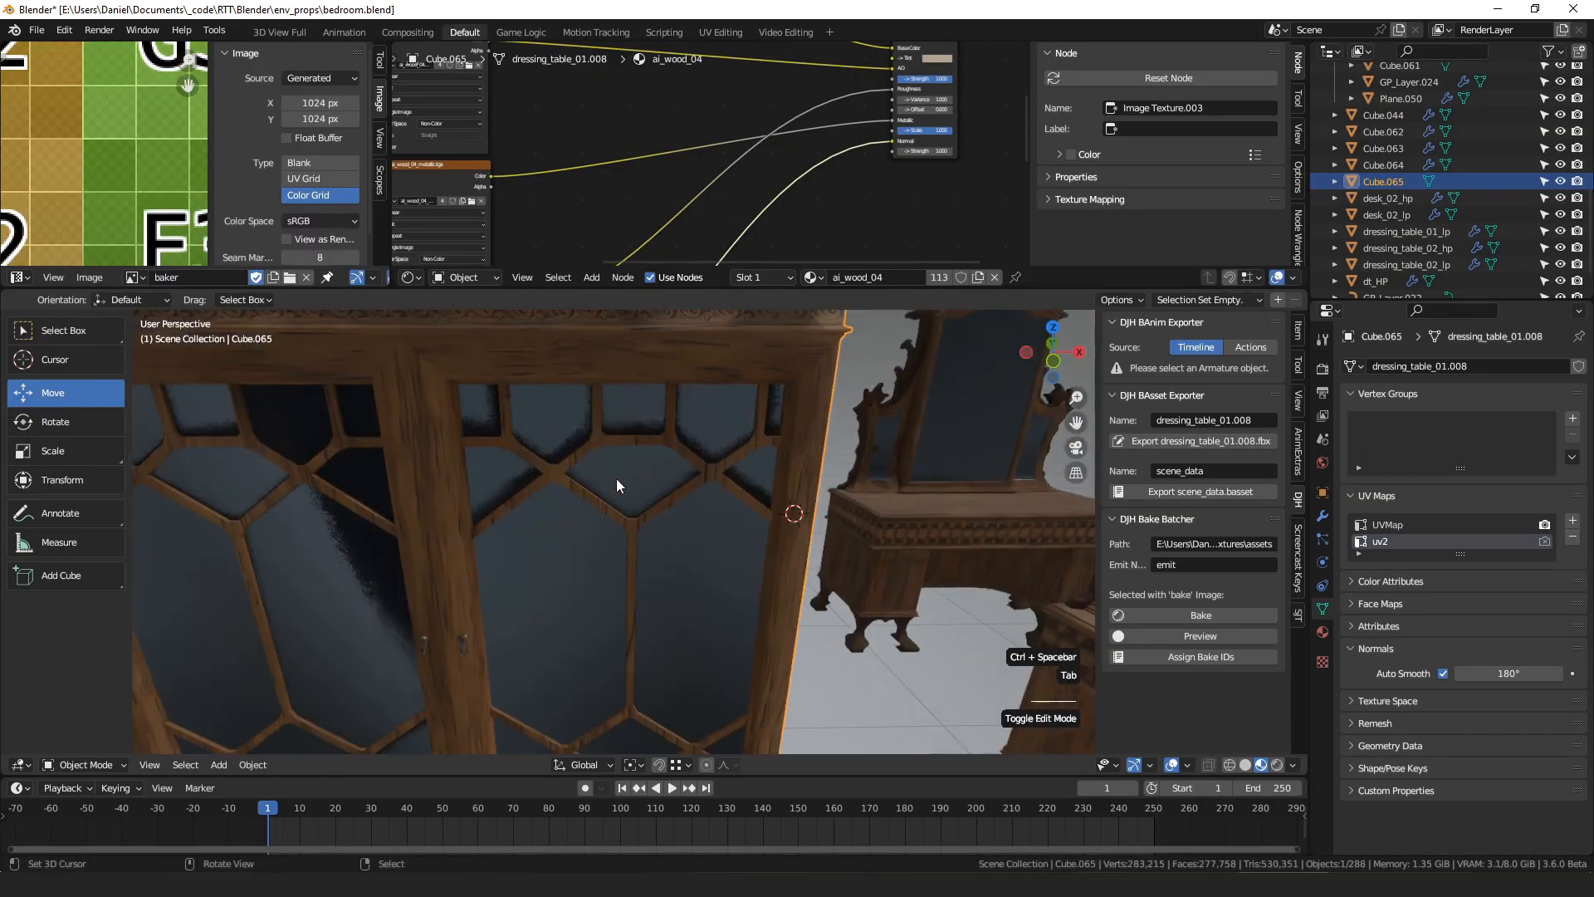
pyautogui.press('Tab')
pyautogui.scroll(4, 626, 474)
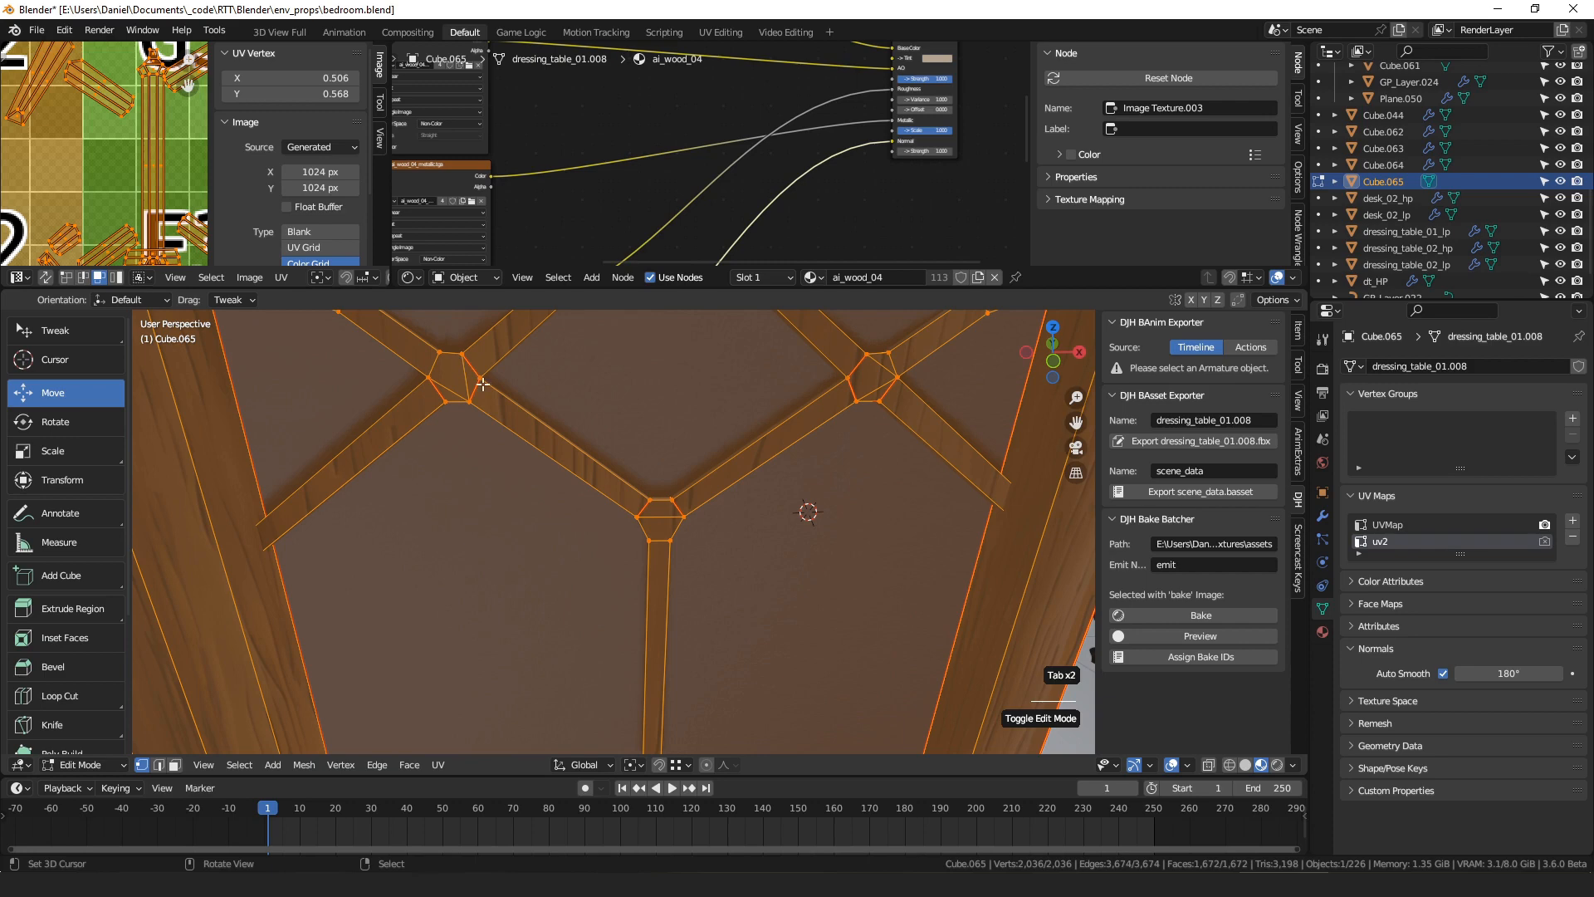
pyautogui.scroll(-6, 588, 441)
pyautogui.scroll(-5, 599, 587)
pyautogui.moveTo(600, 586); pyautogui.dragTo(726, 559, button='middle')
# - Delete the vertices of both lower drawer handles and the upper handle on the far side, keeping a single drawer handle
pyautogui.click(726, 559)
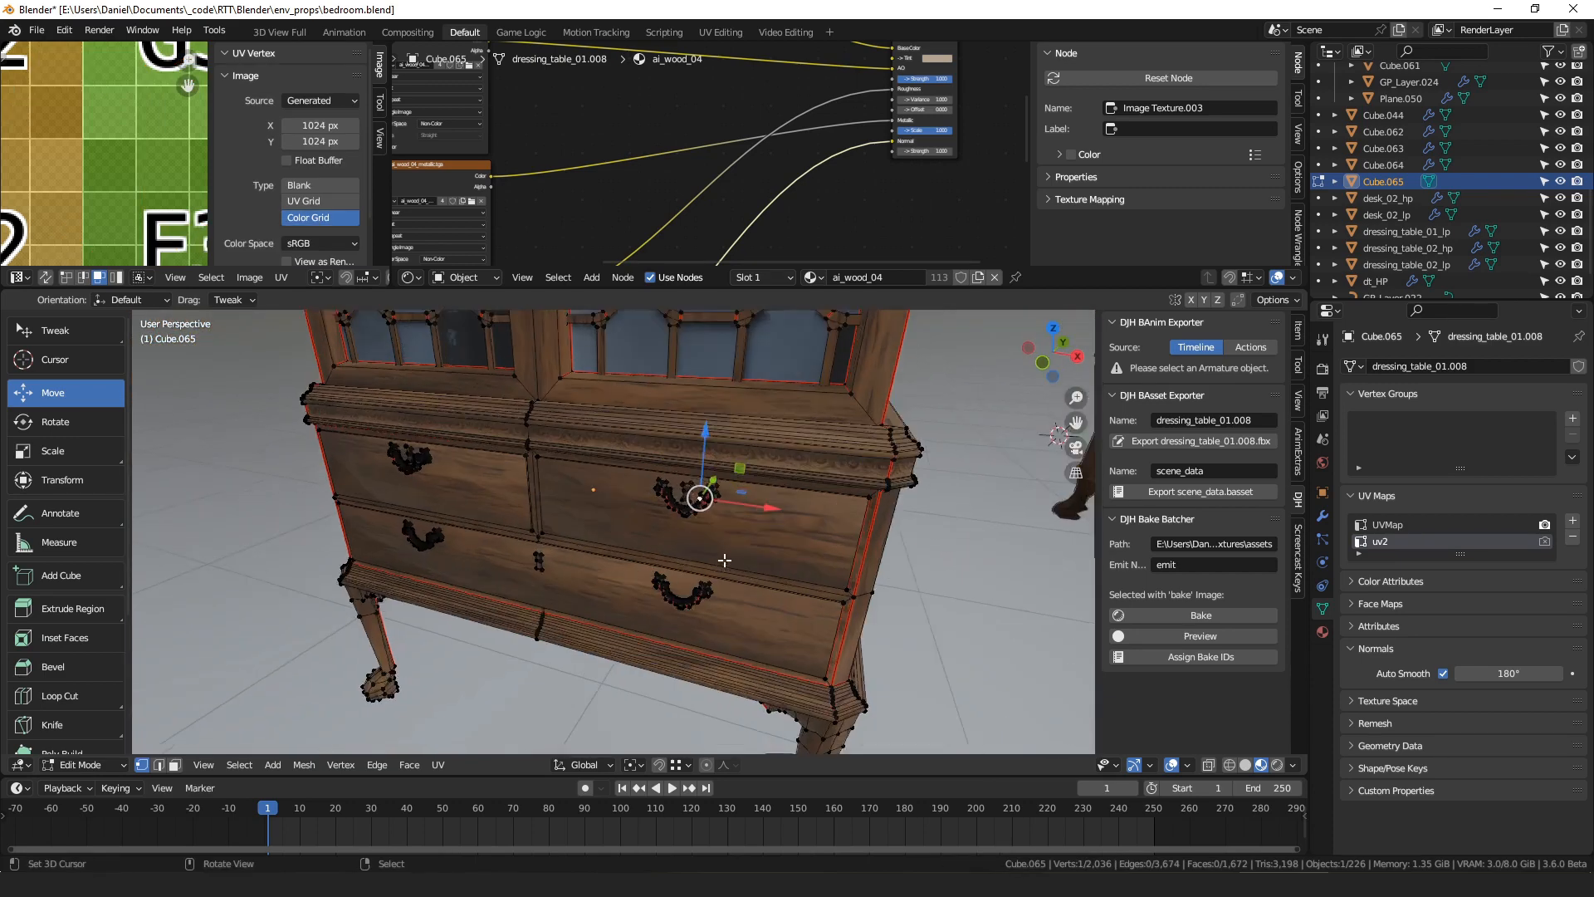
pyautogui.scroll(3, 730, 498)
pyautogui.scroll(1, 739, 482)
pyautogui.moveTo(712, 513); pyautogui.dragTo(693, 600, button='middle')
pyautogui.click(693, 600)
pyautogui.press('b')
pyautogui.moveTo(722, 590); pyautogui.dragTo(605, 630)
pyautogui.press('b')
pyautogui.moveTo(287, 572); pyautogui.dragTo(174, 533)
pyautogui.press('b')
pyautogui.moveTo(218, 444); pyautogui.dragTo(135, 397)
pyautogui.hotkey('ctrl', 'l')
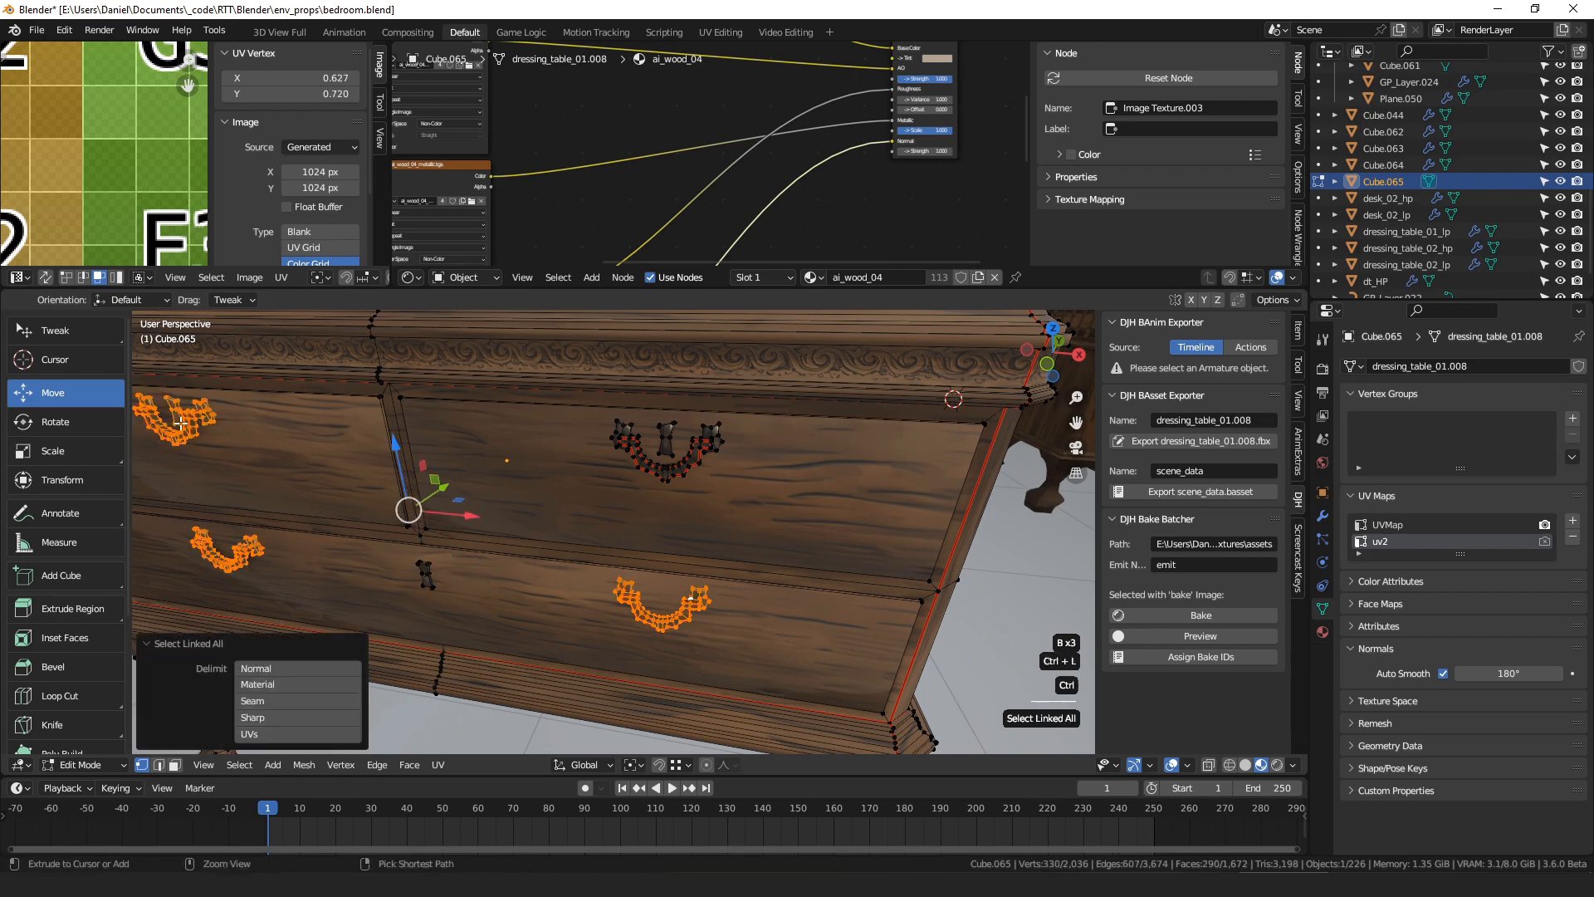
pyautogui.press('x')
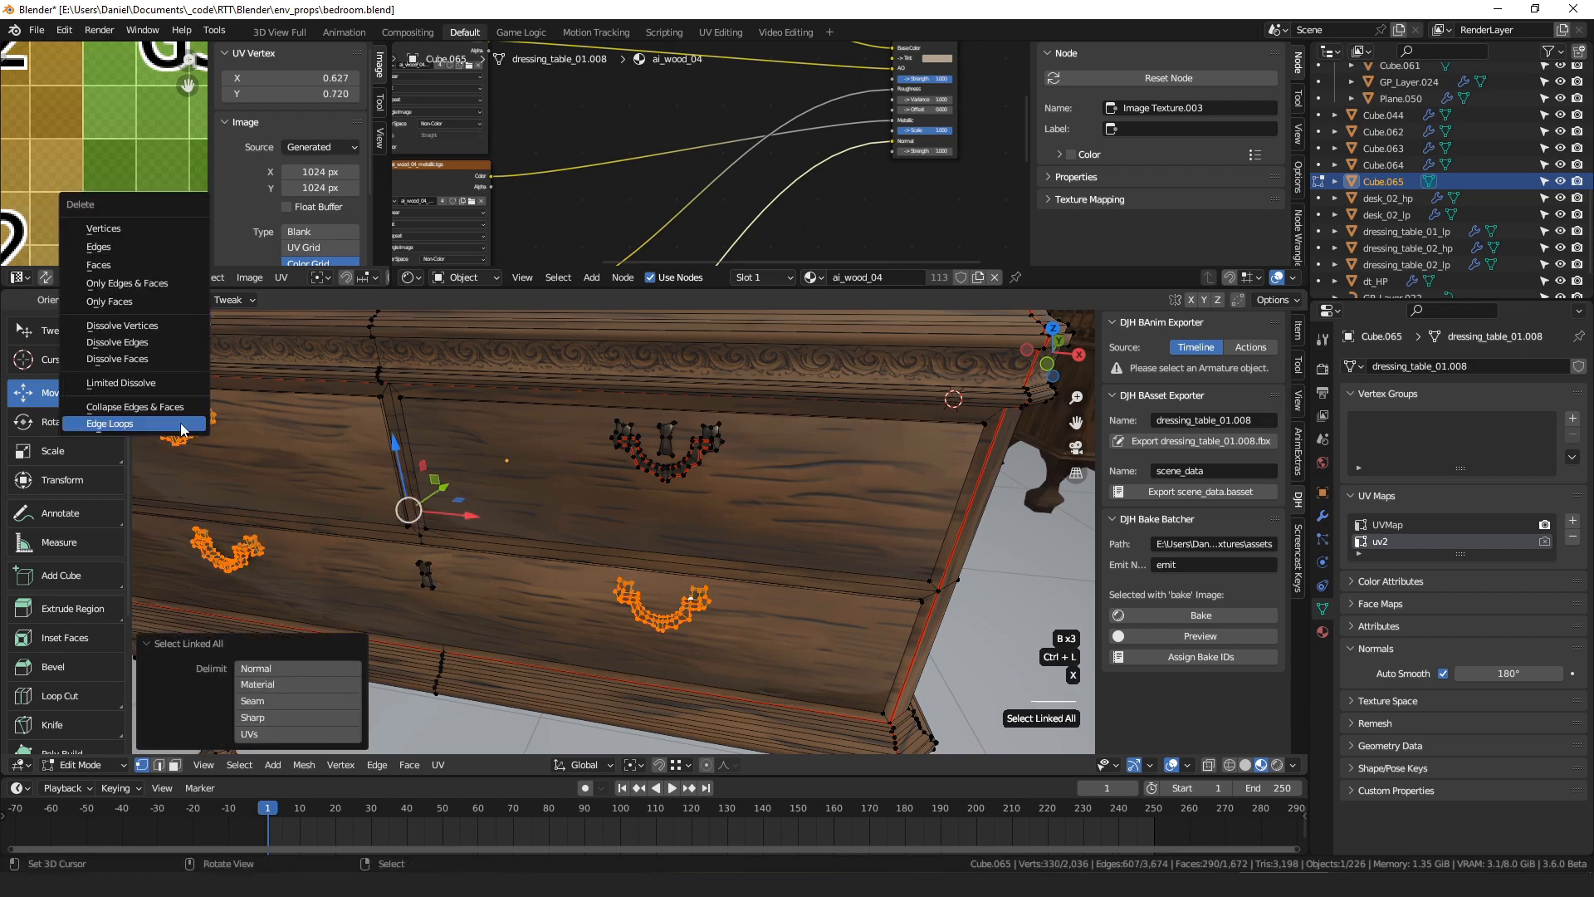
pyautogui.click(148, 231)
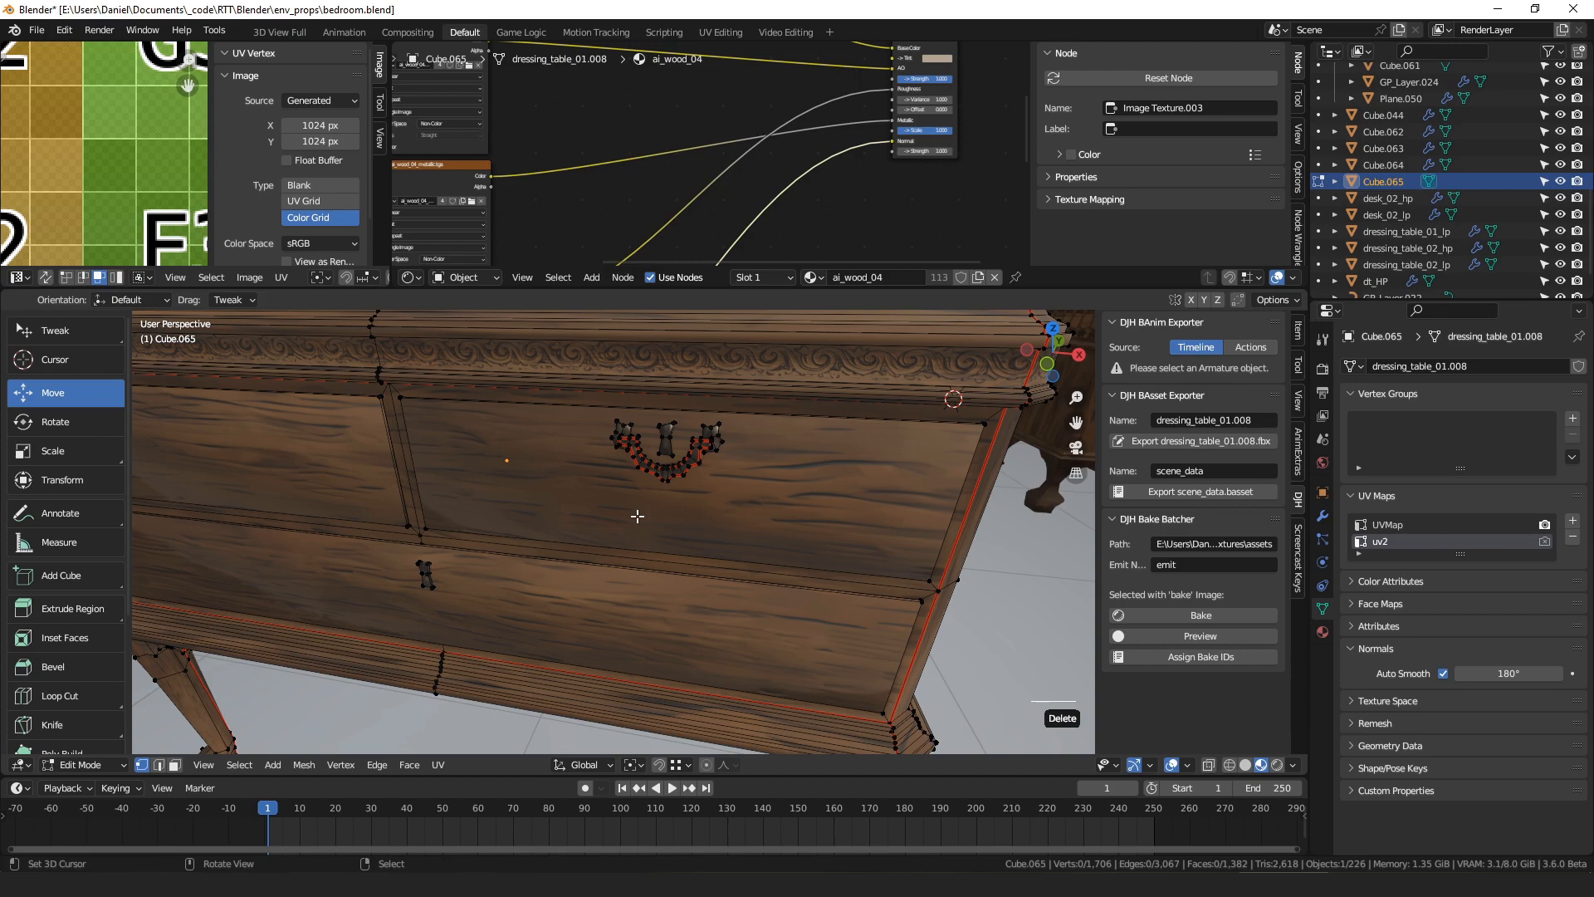
# - Check the cornice's UV island, then mark seams along the edges where the cornice meets the wardrobe's side panels
pyautogui.scroll(-5, 660, 504)
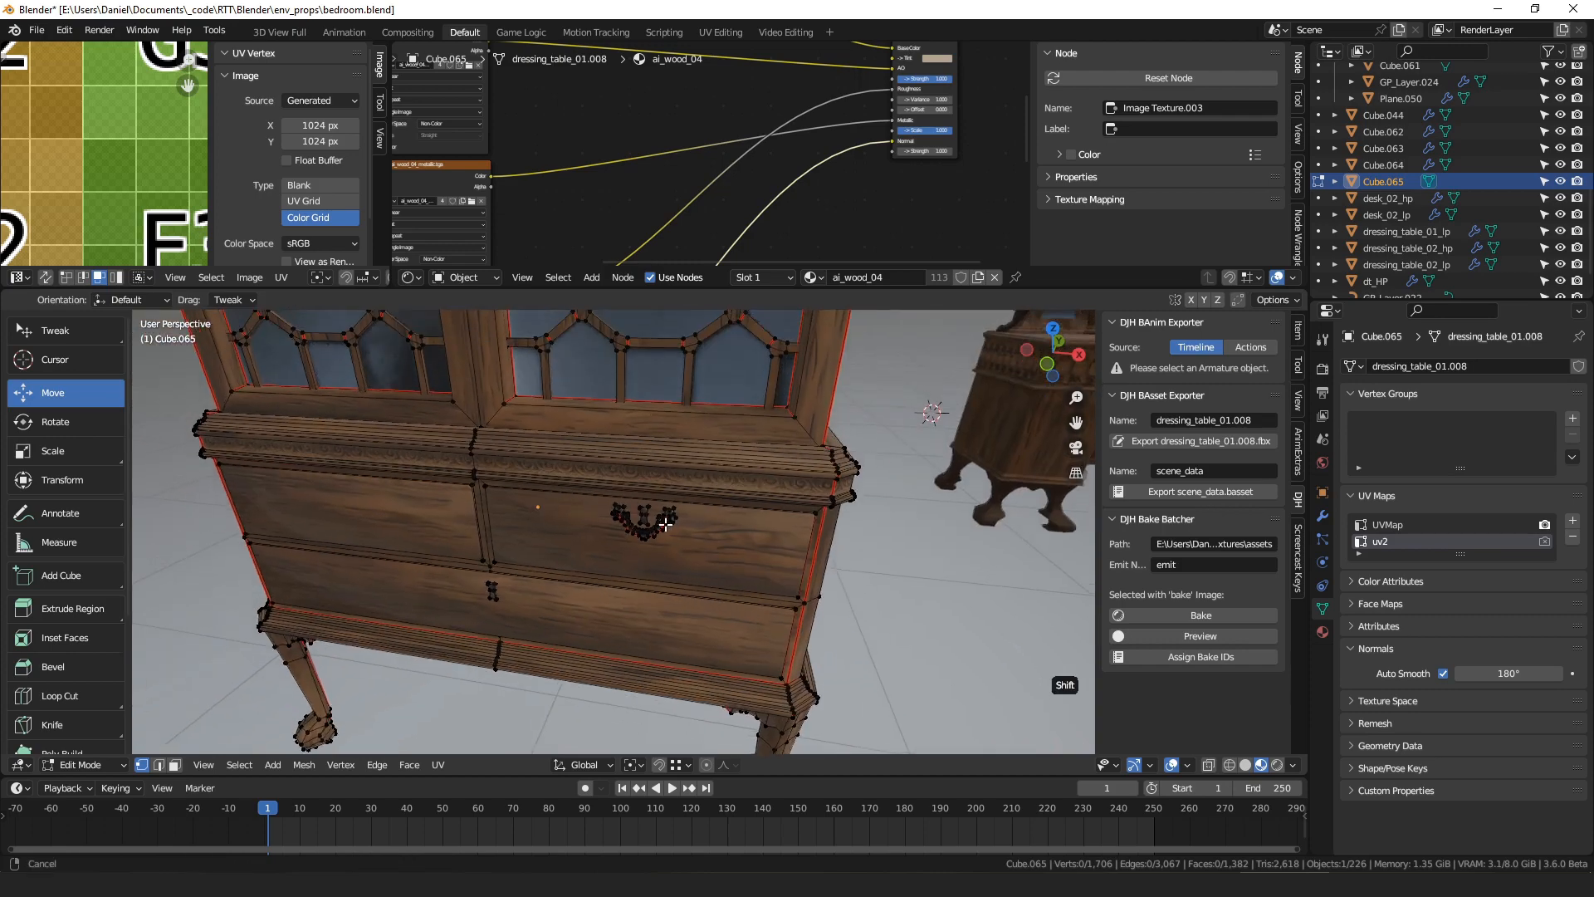
pyautogui.moveTo(659, 507); pyautogui.dragTo(591, 455, button='middle')
pyautogui.scroll(3, 623, 473)
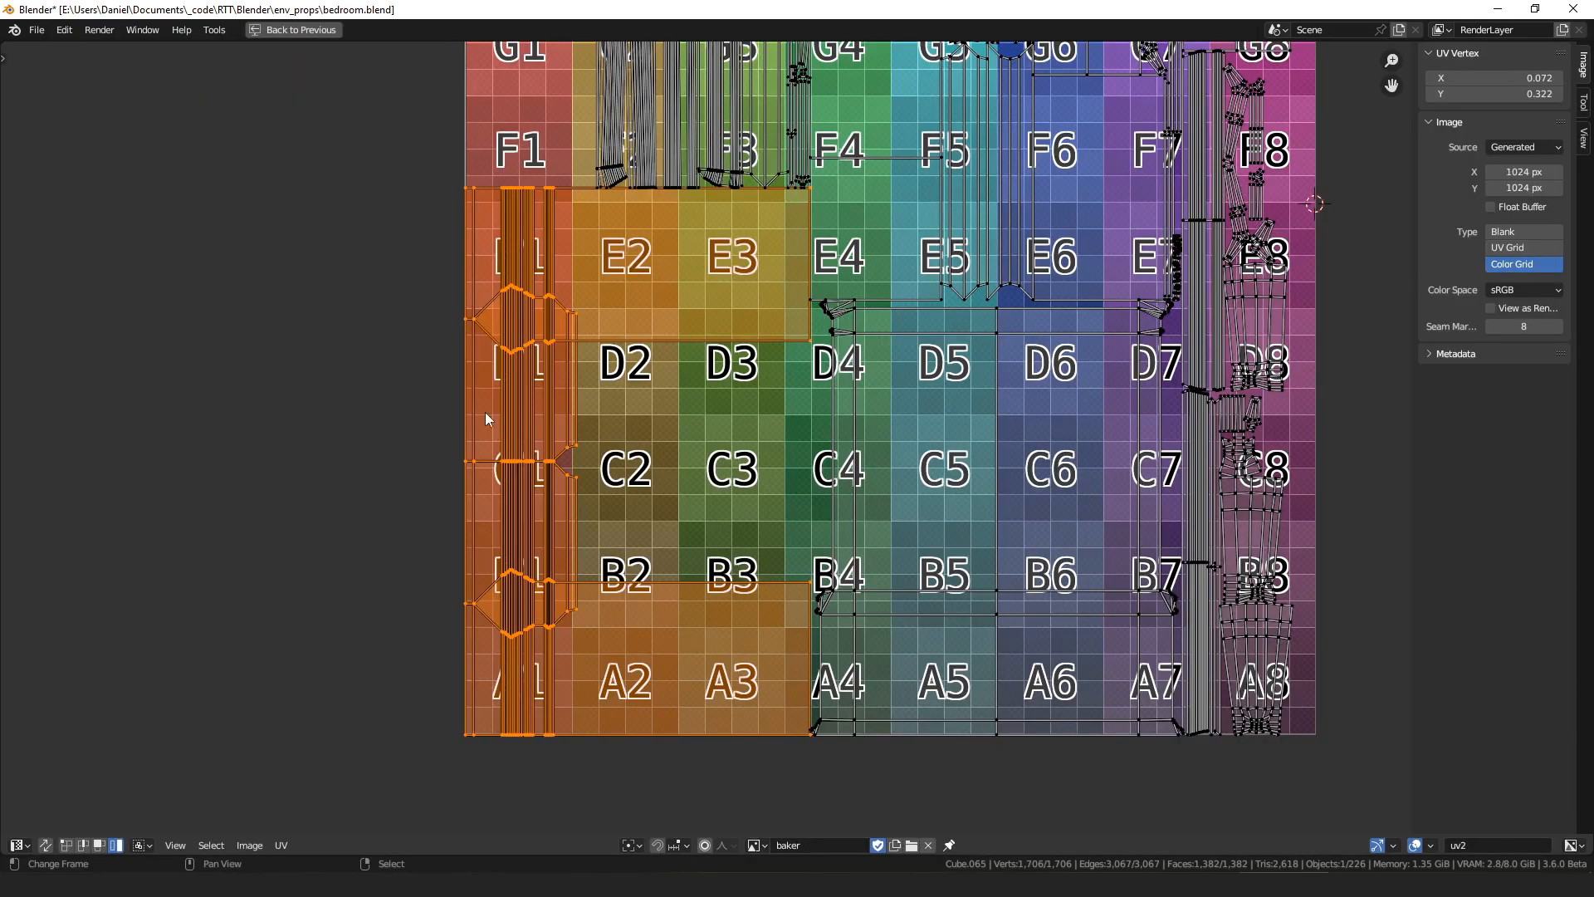
pyautogui.scroll(3, 480, 416)
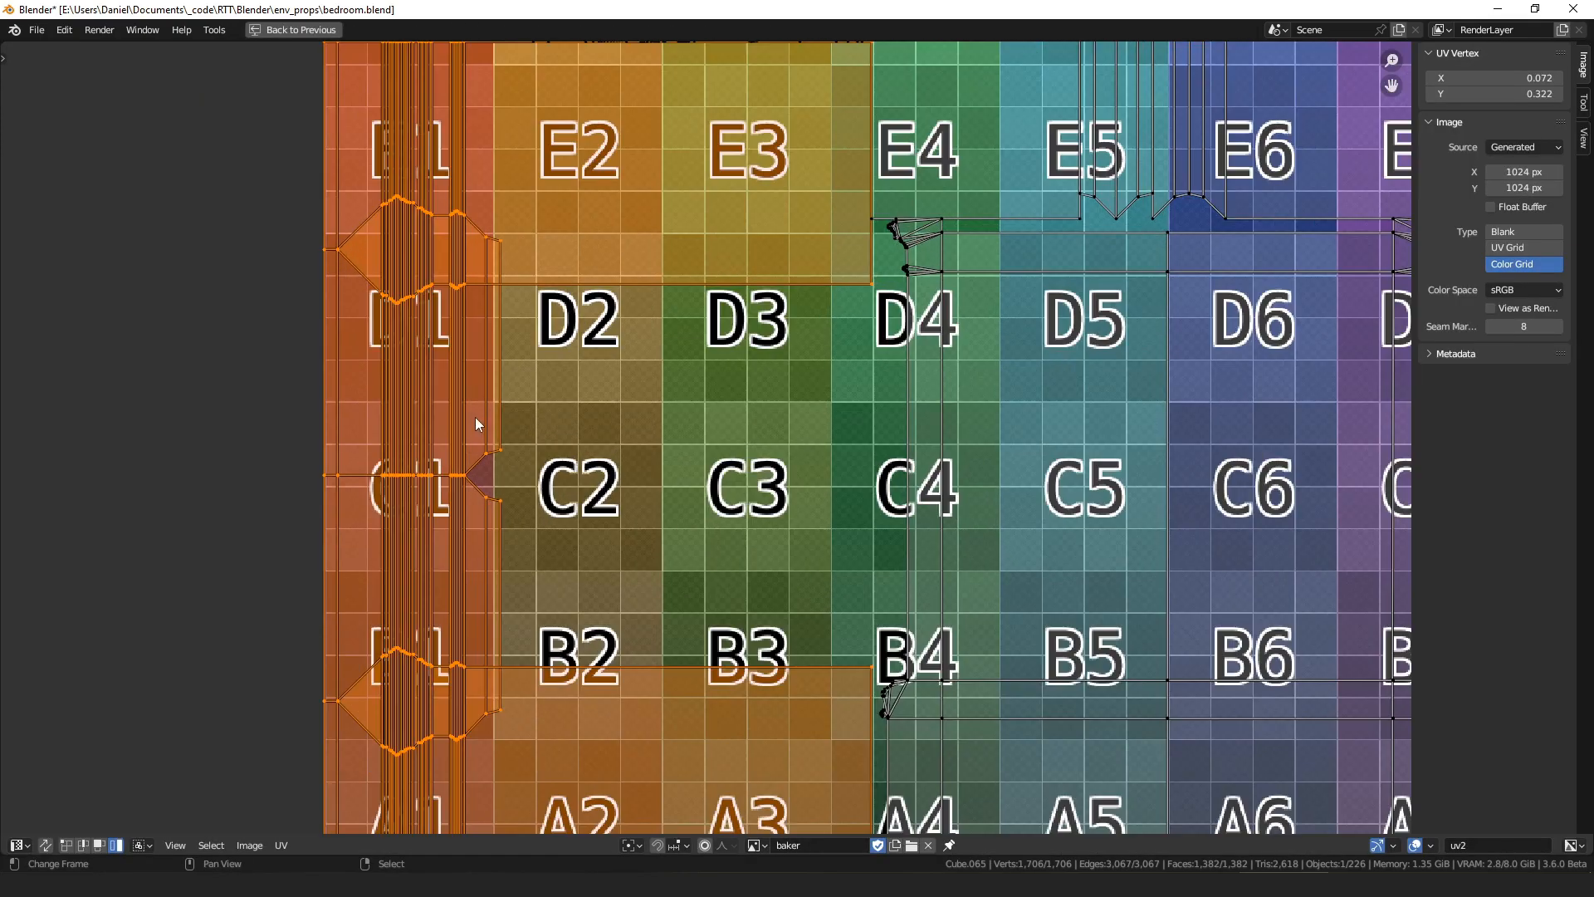
pyautogui.moveTo(656, 519); pyautogui.dragTo(581, 465, button='middle')
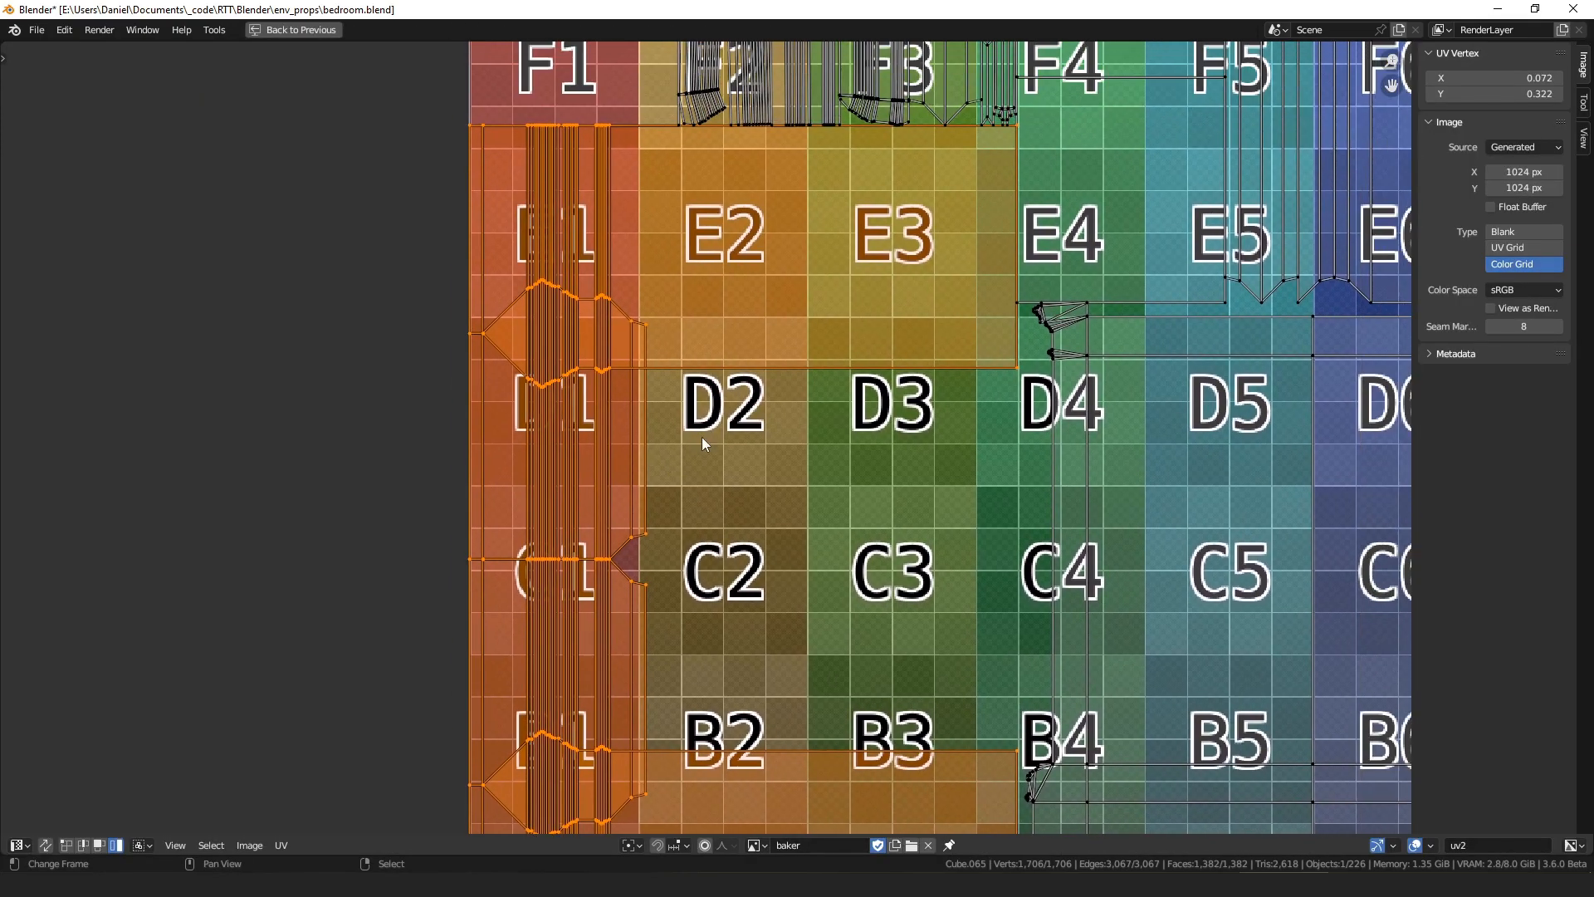
pyautogui.hotkey('ctrl', 'space')
pyautogui.scroll(-3, 688, 492)
pyautogui.moveTo(676, 465); pyautogui.dragTo(752, 457, button='middle')
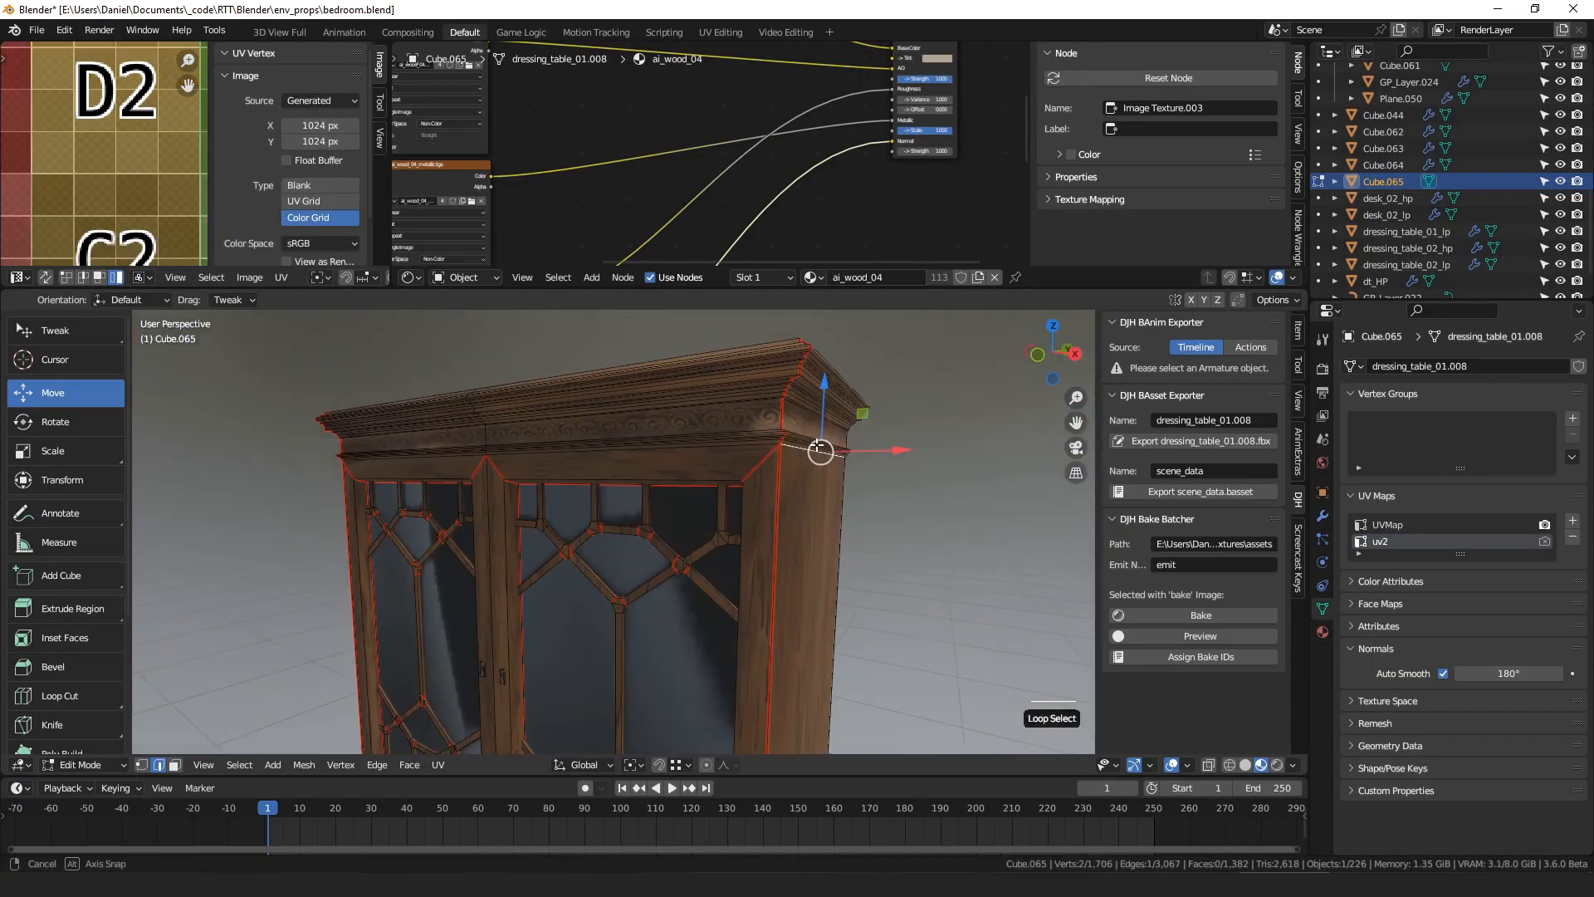
pyautogui.keyDown('shift'); pyautogui.rightClick(631, 456); pyautogui.keyUp('shift')
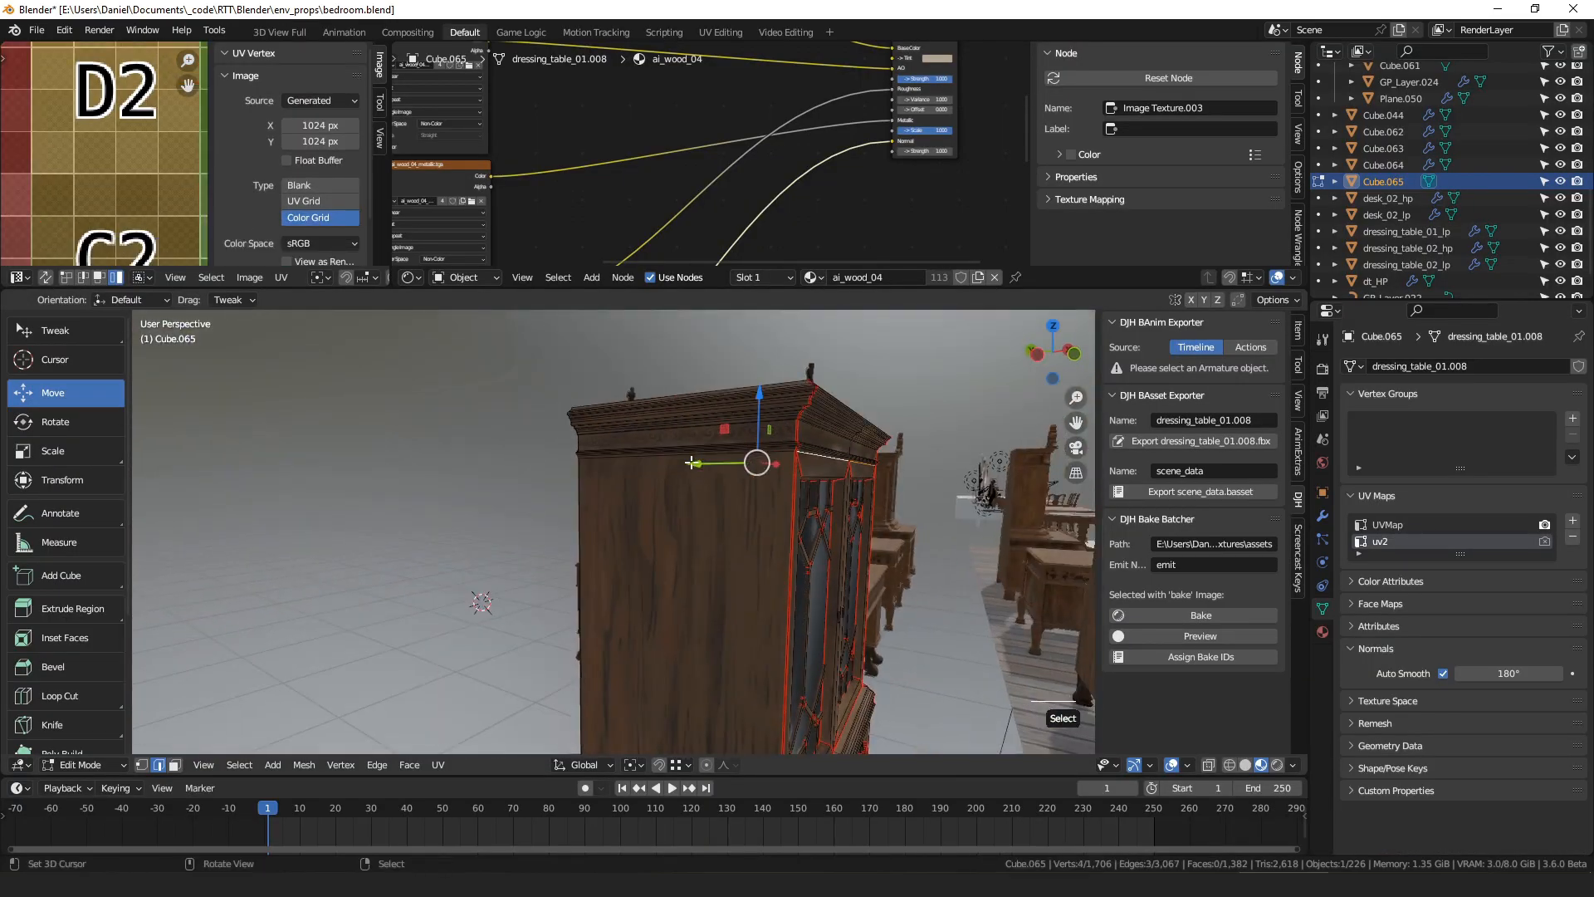
pyautogui.keyDown('ctrl'); pyautogui.rightClick(772, 456); pyautogui.keyUp('ctrl')
pyautogui.hotkey('ctrl', 'e')
pyautogui.click(822, 455)
# - Unwrap the wardrobe's entire geometry again using the added cornice seams
pyautogui.press('a')
pyautogui.press('a')
pyautogui.press('u')
pyautogui.press('u')
pyautogui.press('space')
pyautogui.press('Return')
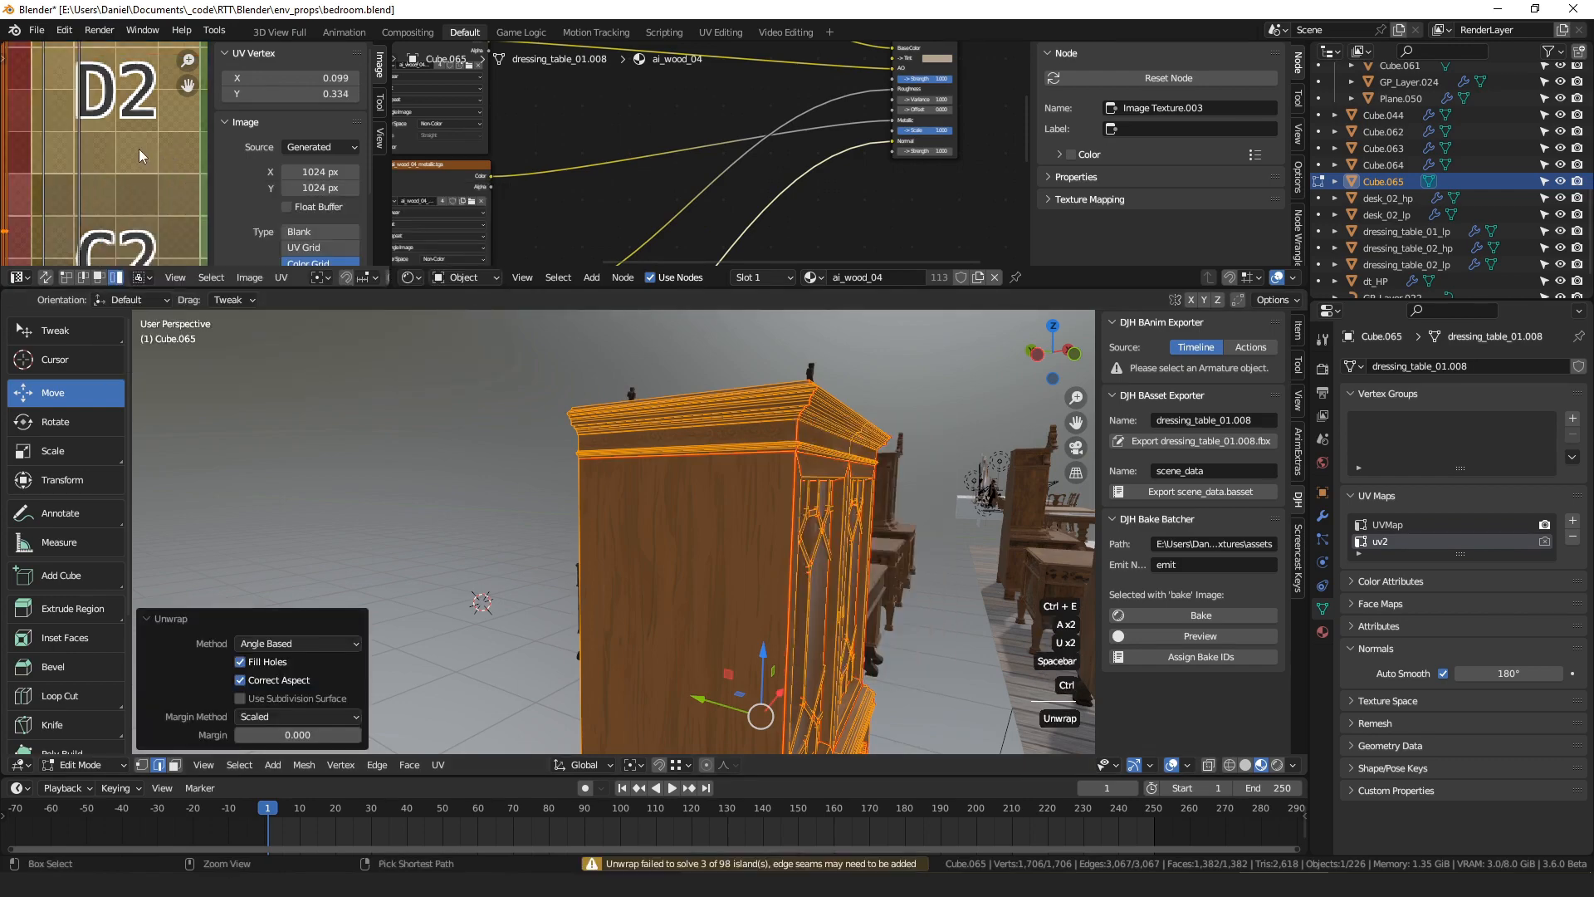
# - Select the tall cornice island in the UV layout and hide all unselected geometry
pyautogui.hotkey('ctrl', 'space')
pyautogui.click(569, 573)
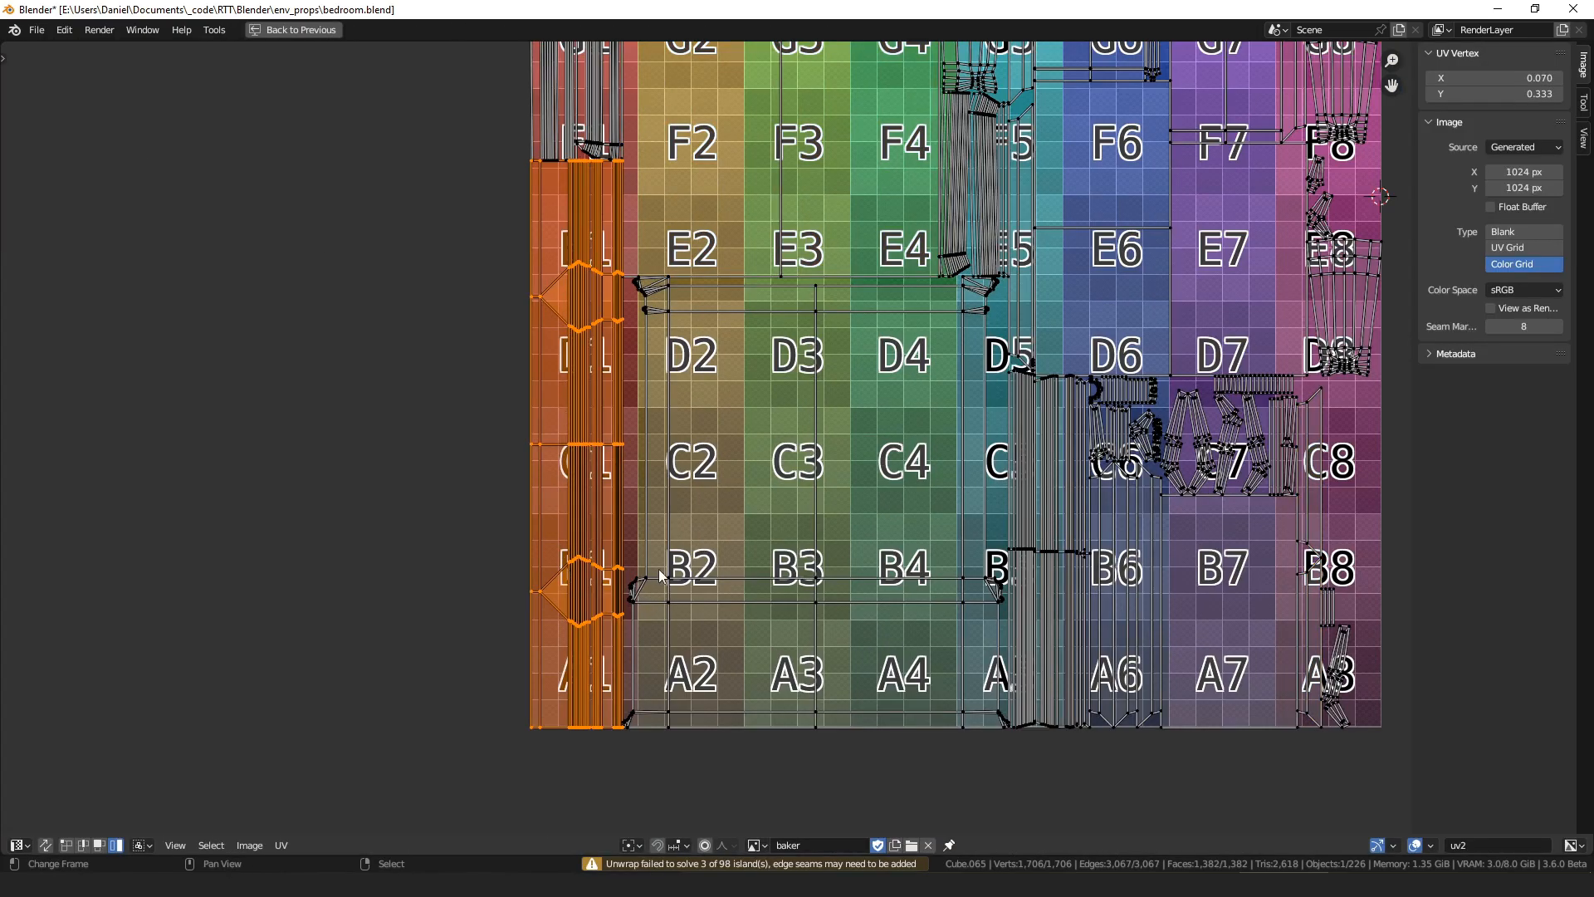
pyautogui.scroll(5, 659, 570)
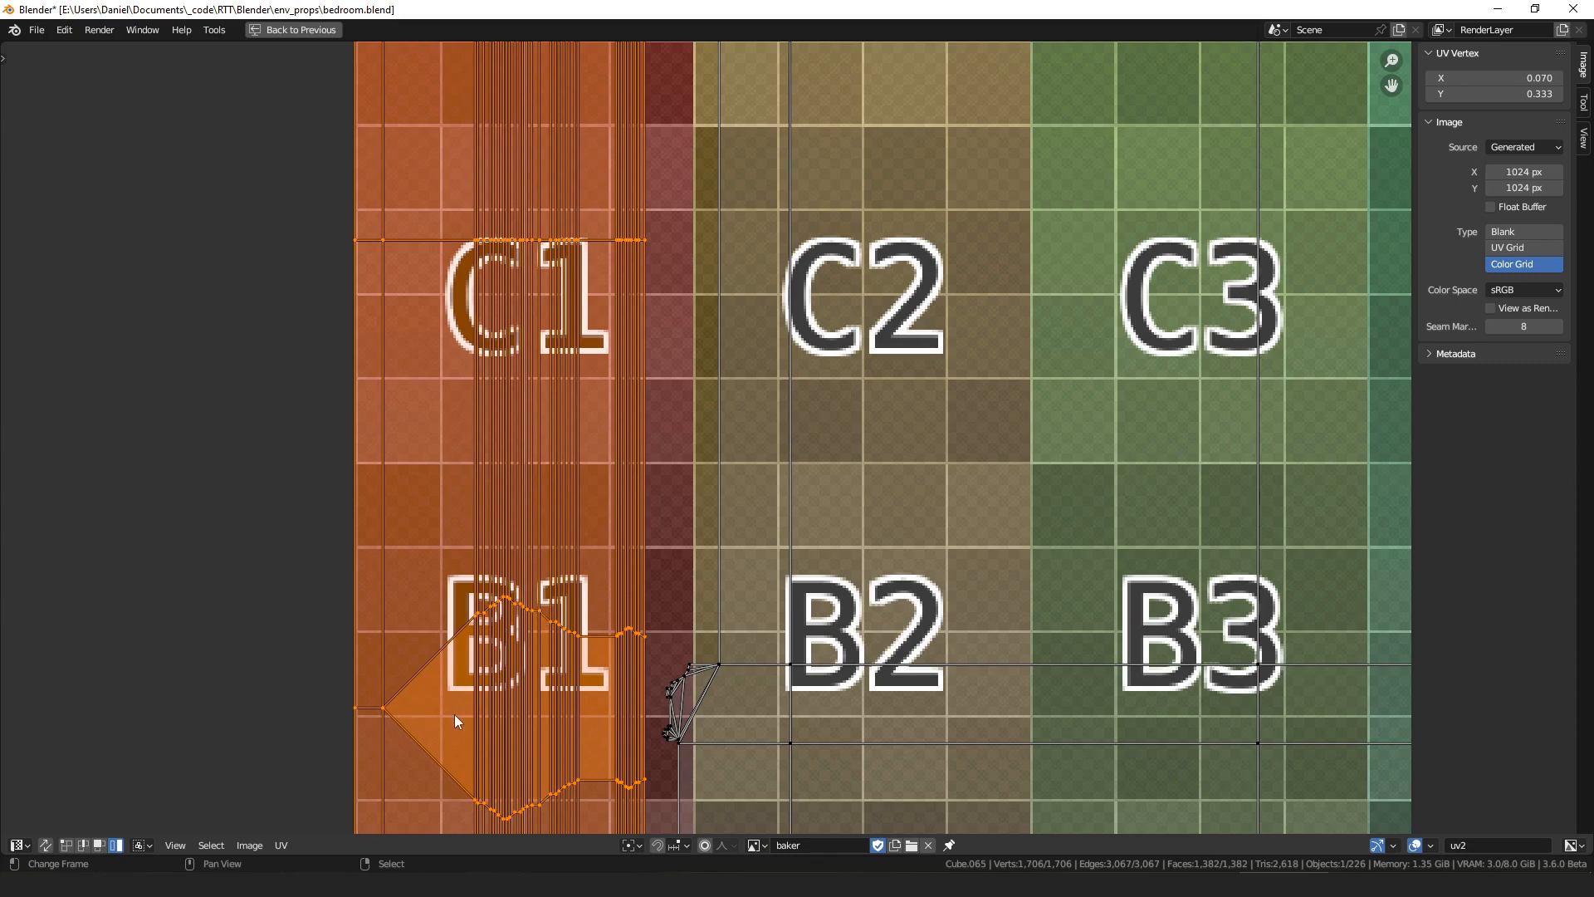
pyautogui.hotkey('shift', 'h')
pyautogui.hotkey('ctrl', 'space')
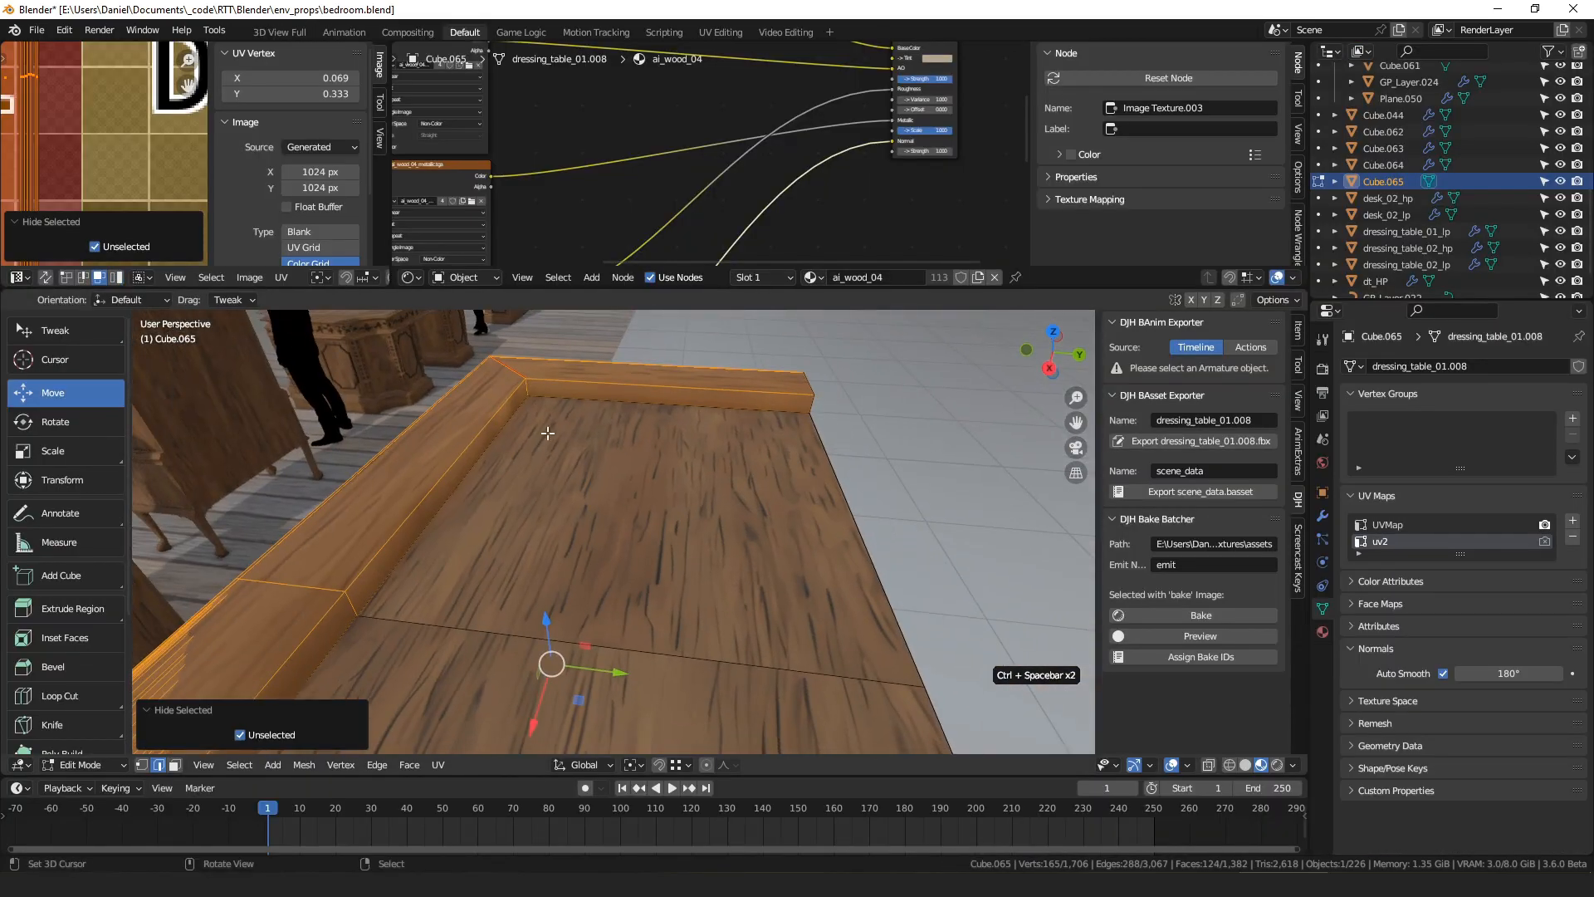
# - Mark seams across the mitred corner edges of the cornice rim on the wardrobe's top
pyautogui.press('2')
pyautogui.click(547, 433)
pyautogui.moveTo(547, 432); pyautogui.dragTo(478, 470, button='middle')
pyautogui.keyDown('shift'); pyautogui.click(478, 470); pyautogui.keyUp('shift')
pyautogui.hotkey('ctrl', 'e')
pyautogui.click(490, 467)
# - Select the full wardrobe mesh and unwrap it again with the new corner seams
pyautogui.press('a')
pyautogui.press('a')
pyautogui.press('u')
pyautogui.press('u')
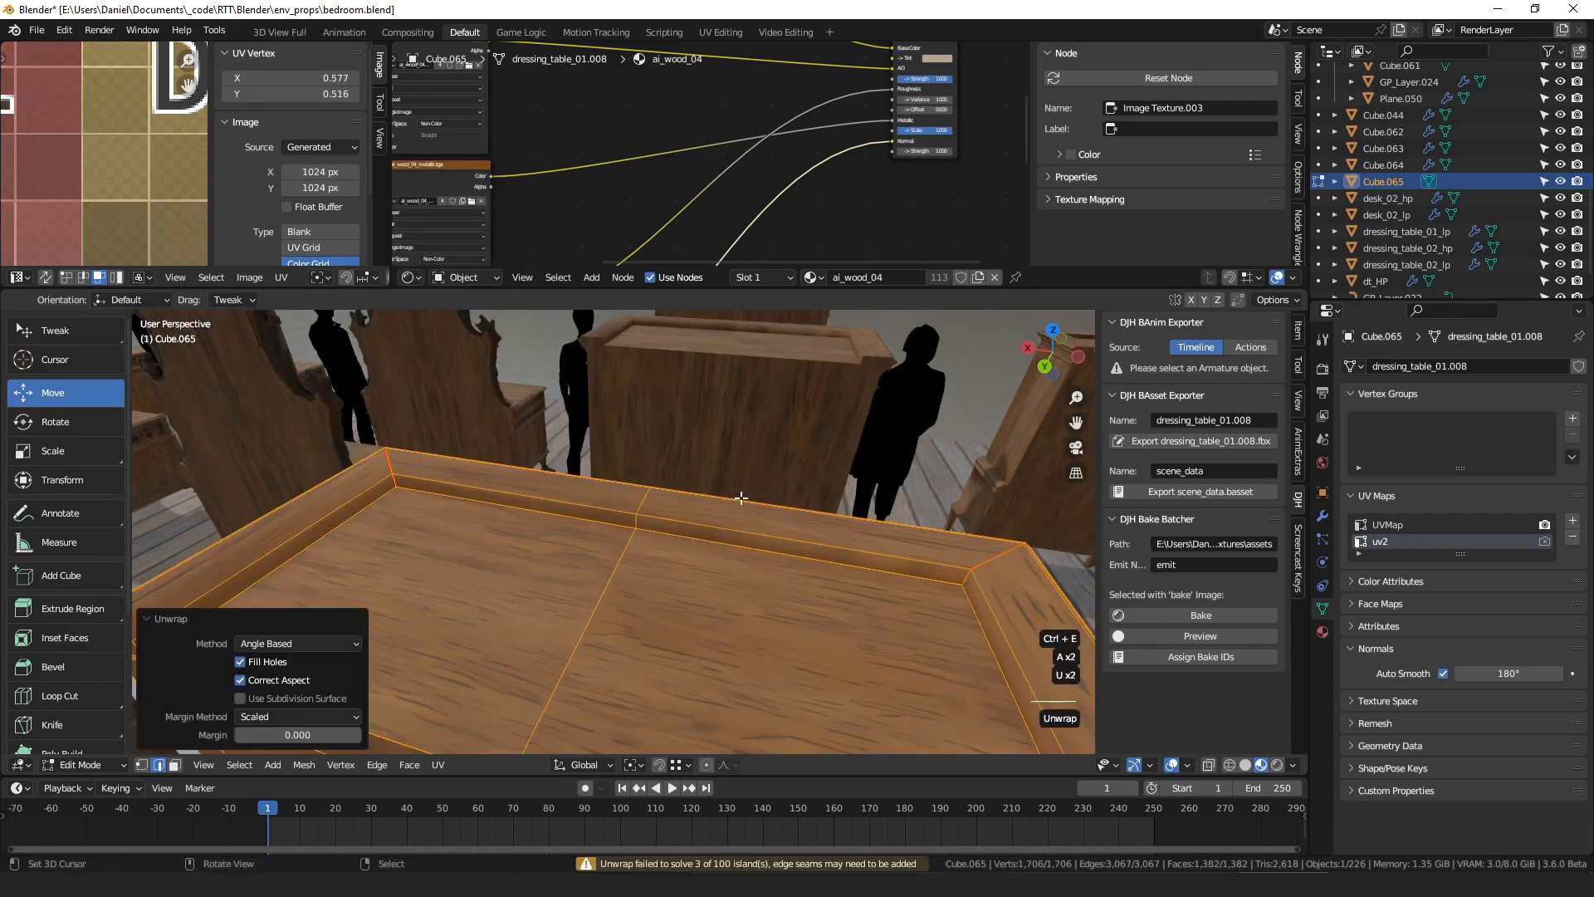
# - Examine the arrangement and overlap of the wardrobe's islands across the whole uv2 layout
pyautogui.hotkey('ctrl', 'space')
pyautogui.scroll(-2, 789, 387)
pyautogui.press('a')
pyautogui.hscroll(8, 824, 408)
pyautogui.scroll(5, 824, 409)
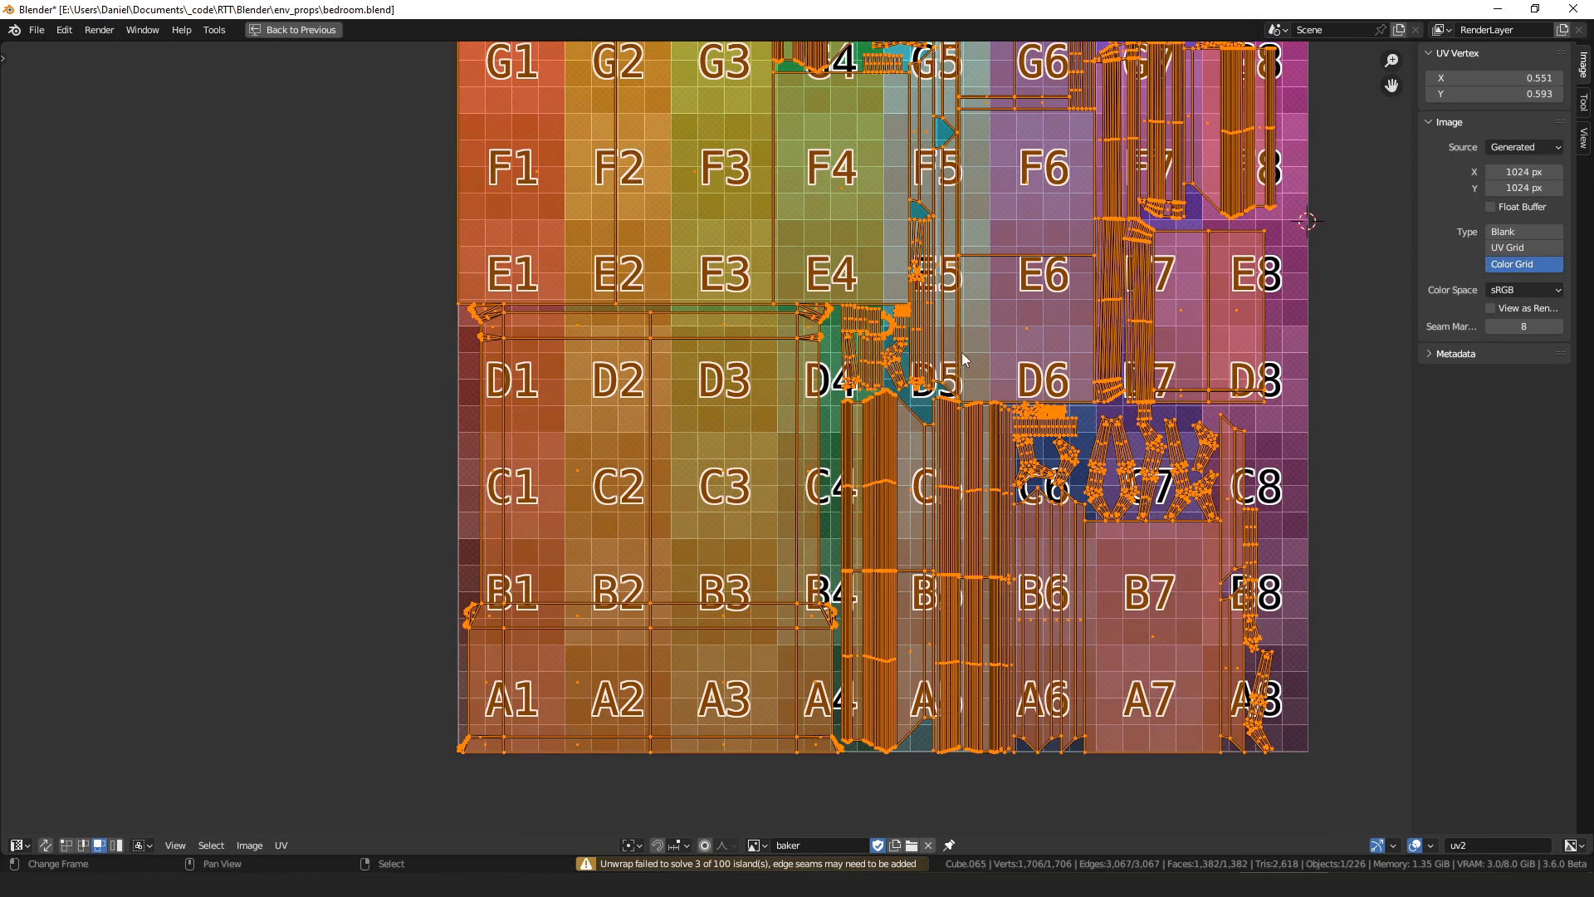
pyautogui.scroll(-2, 802, 455)
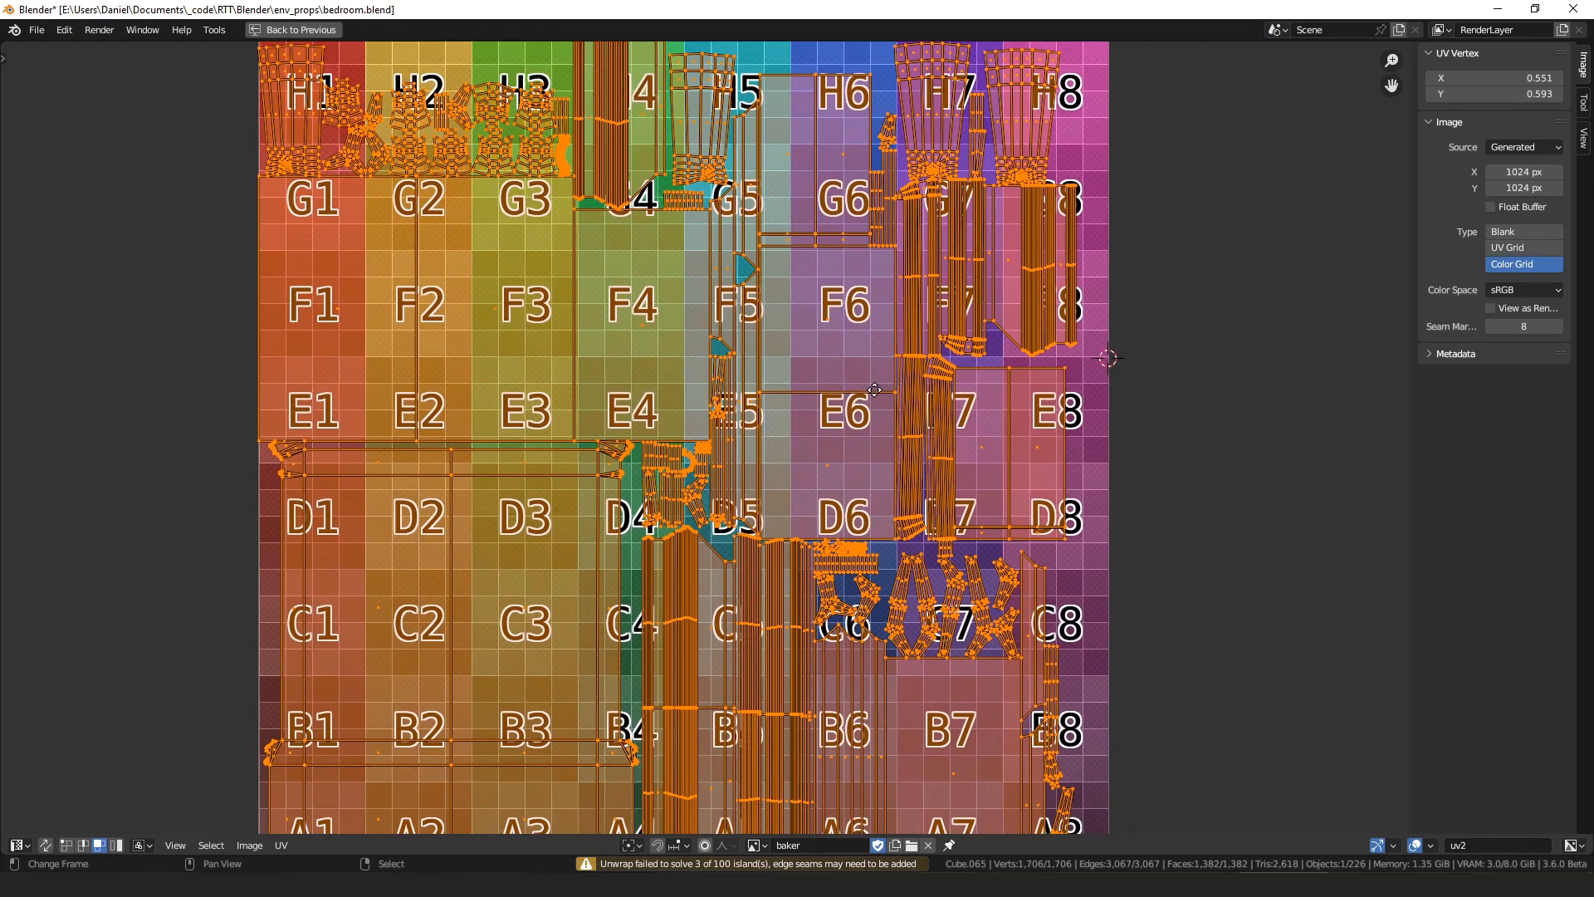
pyautogui.hotkey('ctrl', 'space')
pyautogui.scroll(2, 591, 371)
pyautogui.scroll(-2, 591, 371)
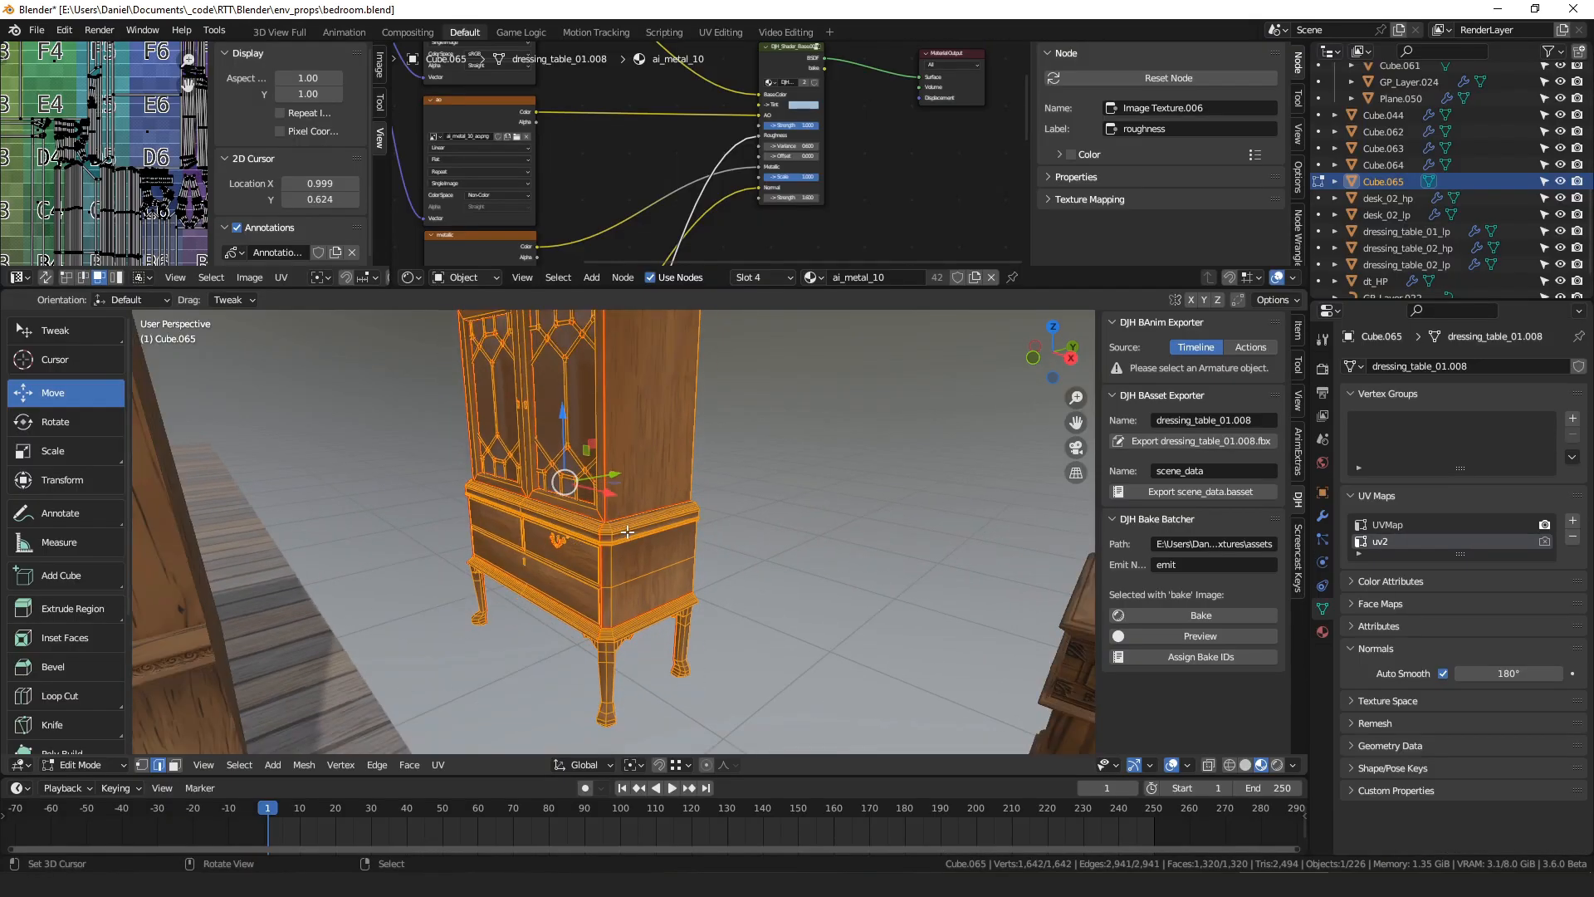
pyautogui.hotkey('ctrl', 'space')
pyautogui.scroll(3, 704, 511)
pyautogui.scroll(1, 691, 498)
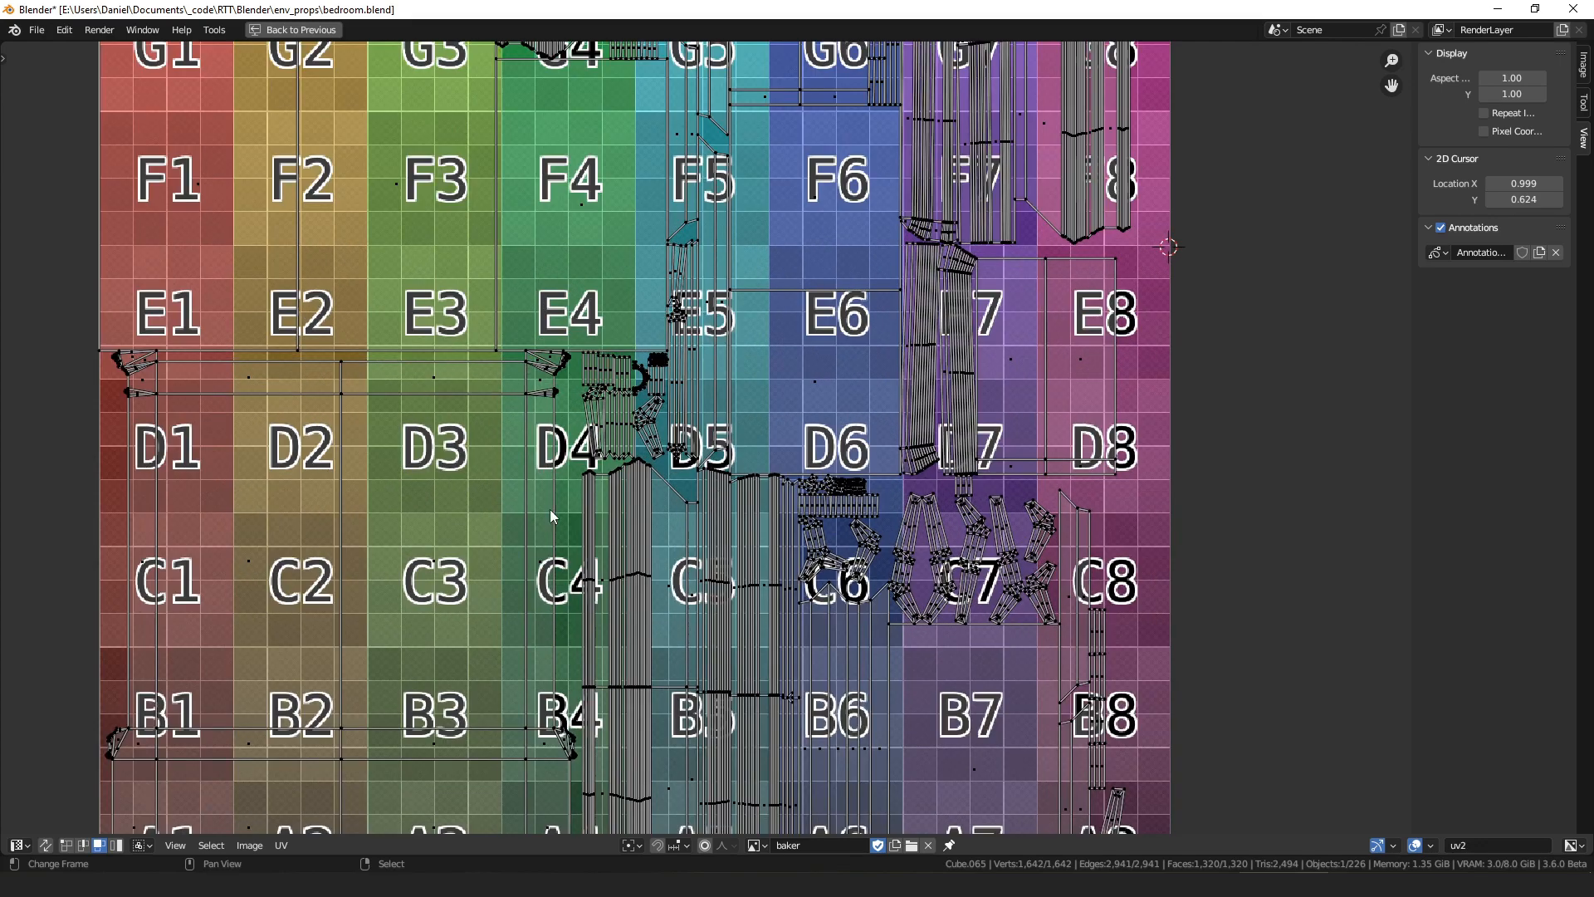
pyautogui.moveTo(735, 301); pyautogui.dragTo(563, 320, button='middle')
pyautogui.scroll(-1, 731, 476)
pyautogui.moveTo(778, 475); pyautogui.dragTo(678, 320, button='middle')
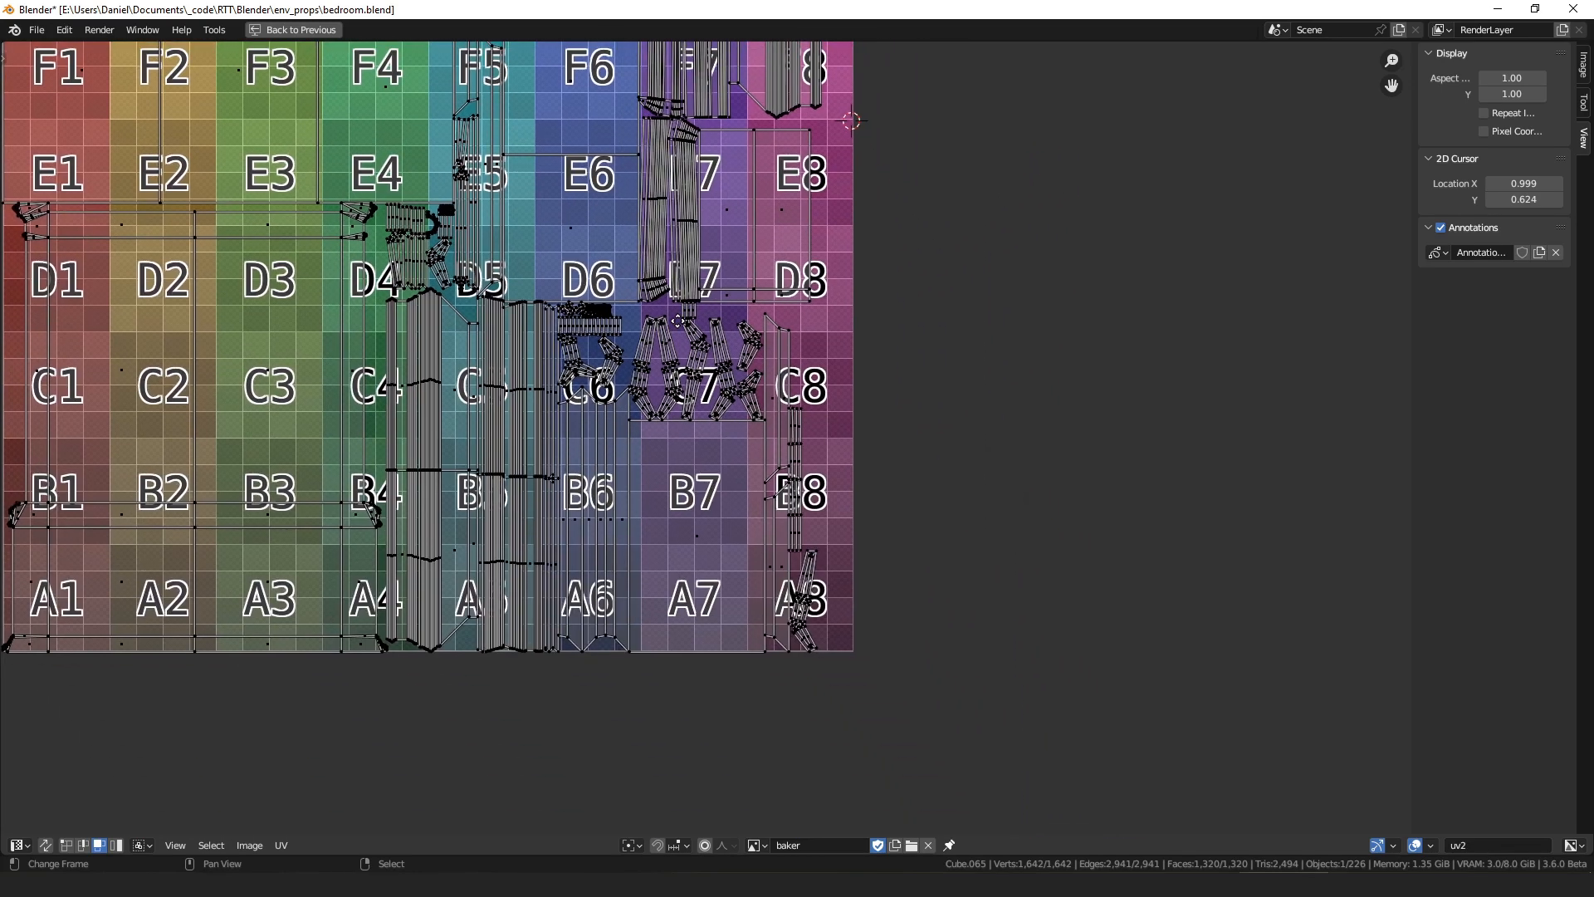
# - Select the large carcass island in the uv2 layout and scale it down to 0.66
pyautogui.moveTo(603, 159); pyautogui.dragTo(730, 404, button='middle')
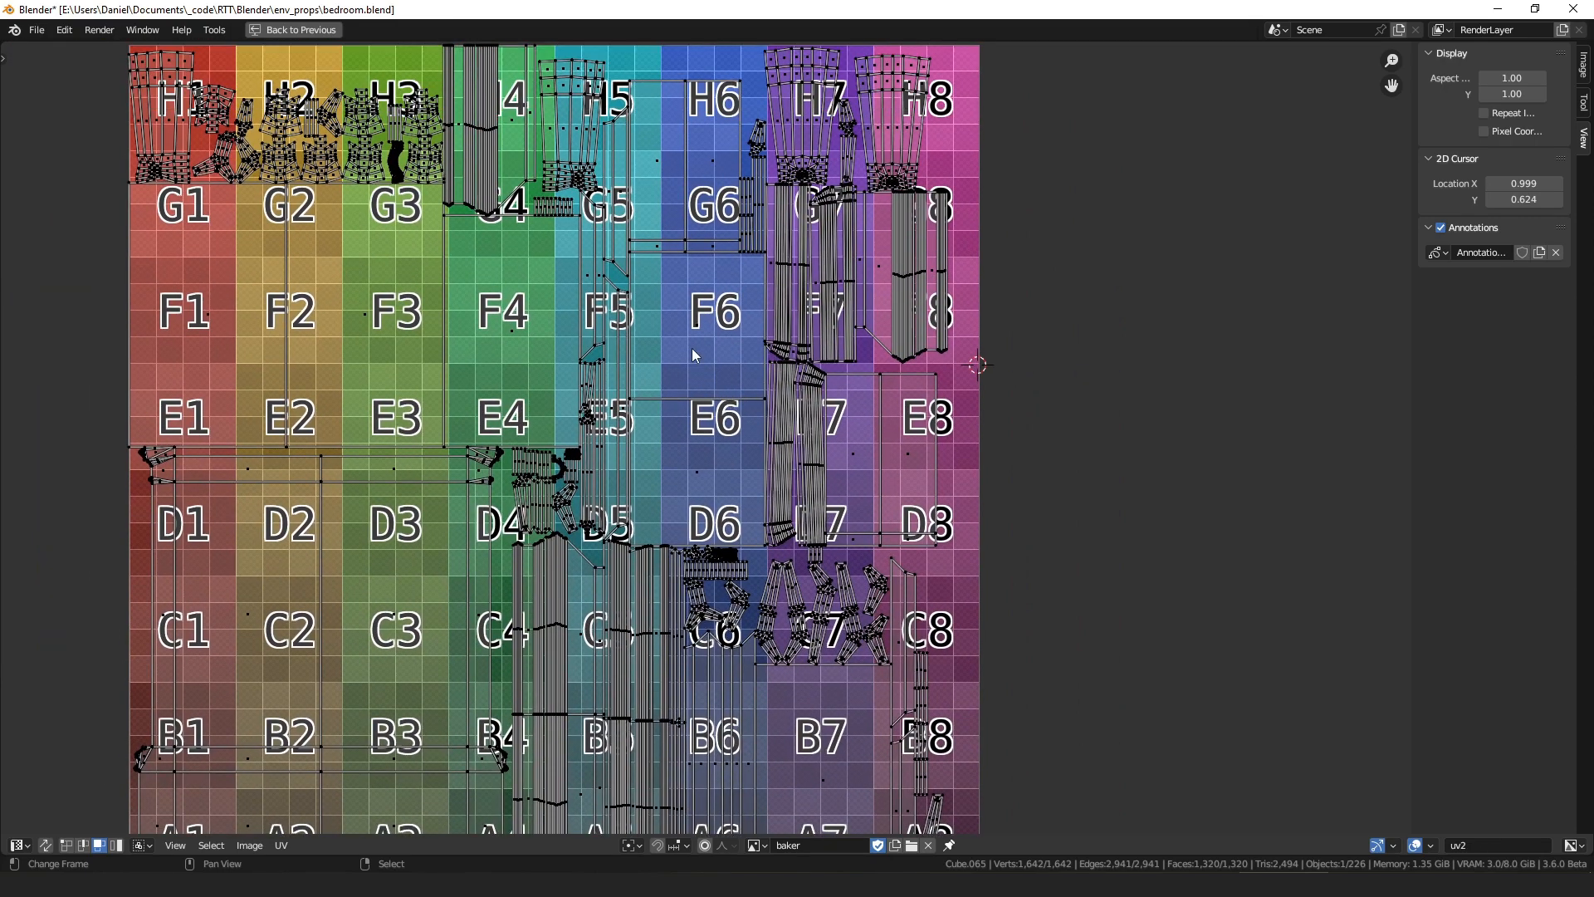
pyautogui.scroll(-1, 324, 599)
pyautogui.click(340, 589)
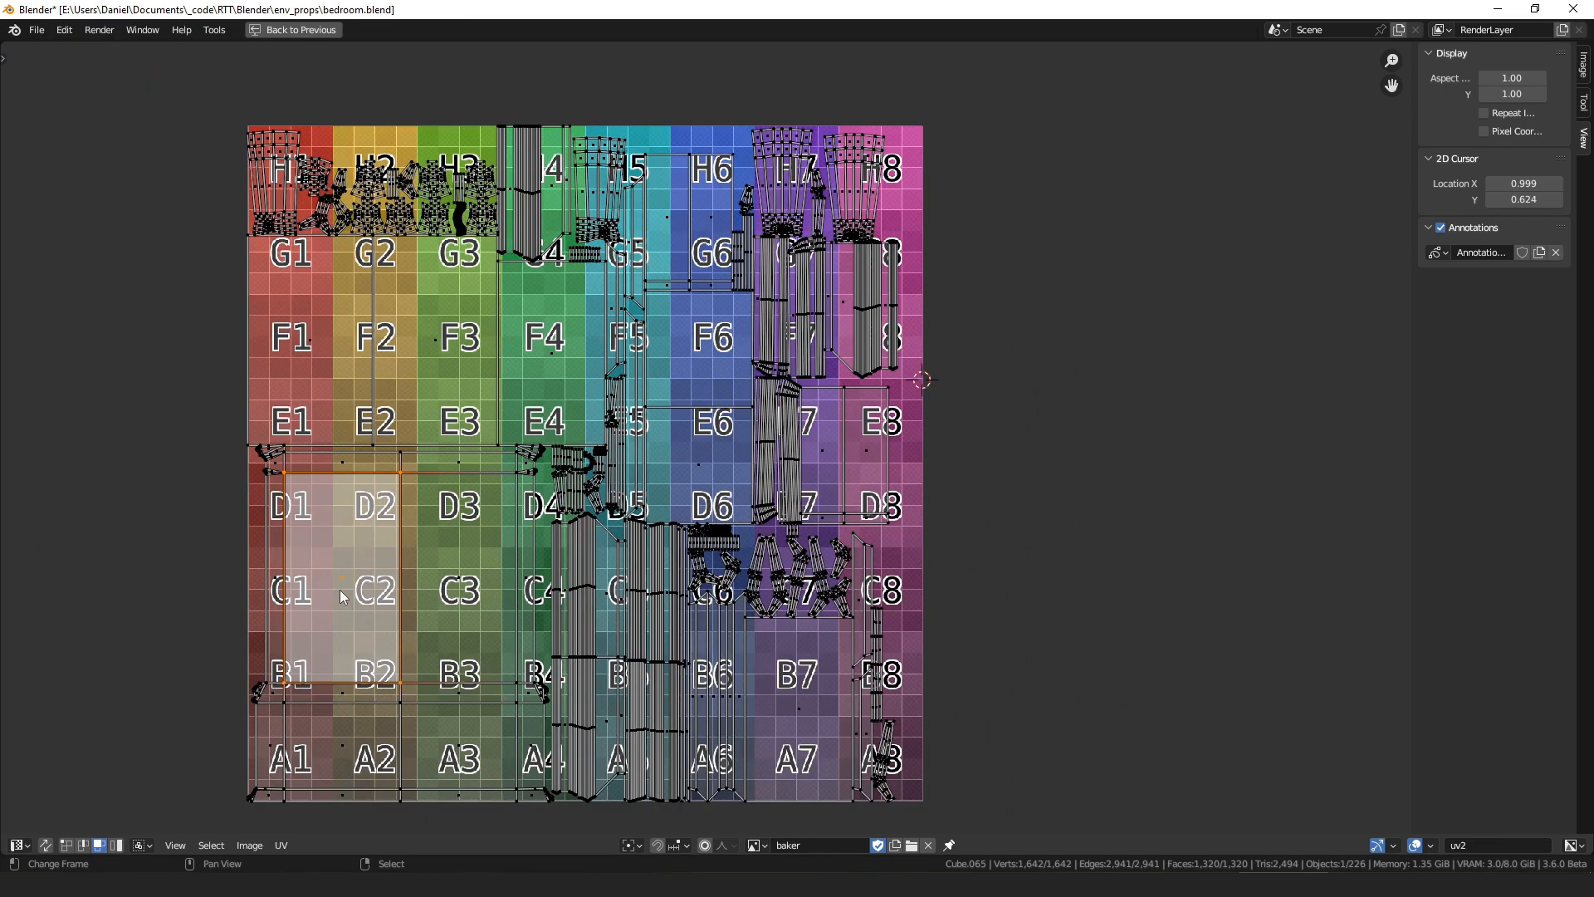
pyautogui.press('4')
pyautogui.click(364, 602)
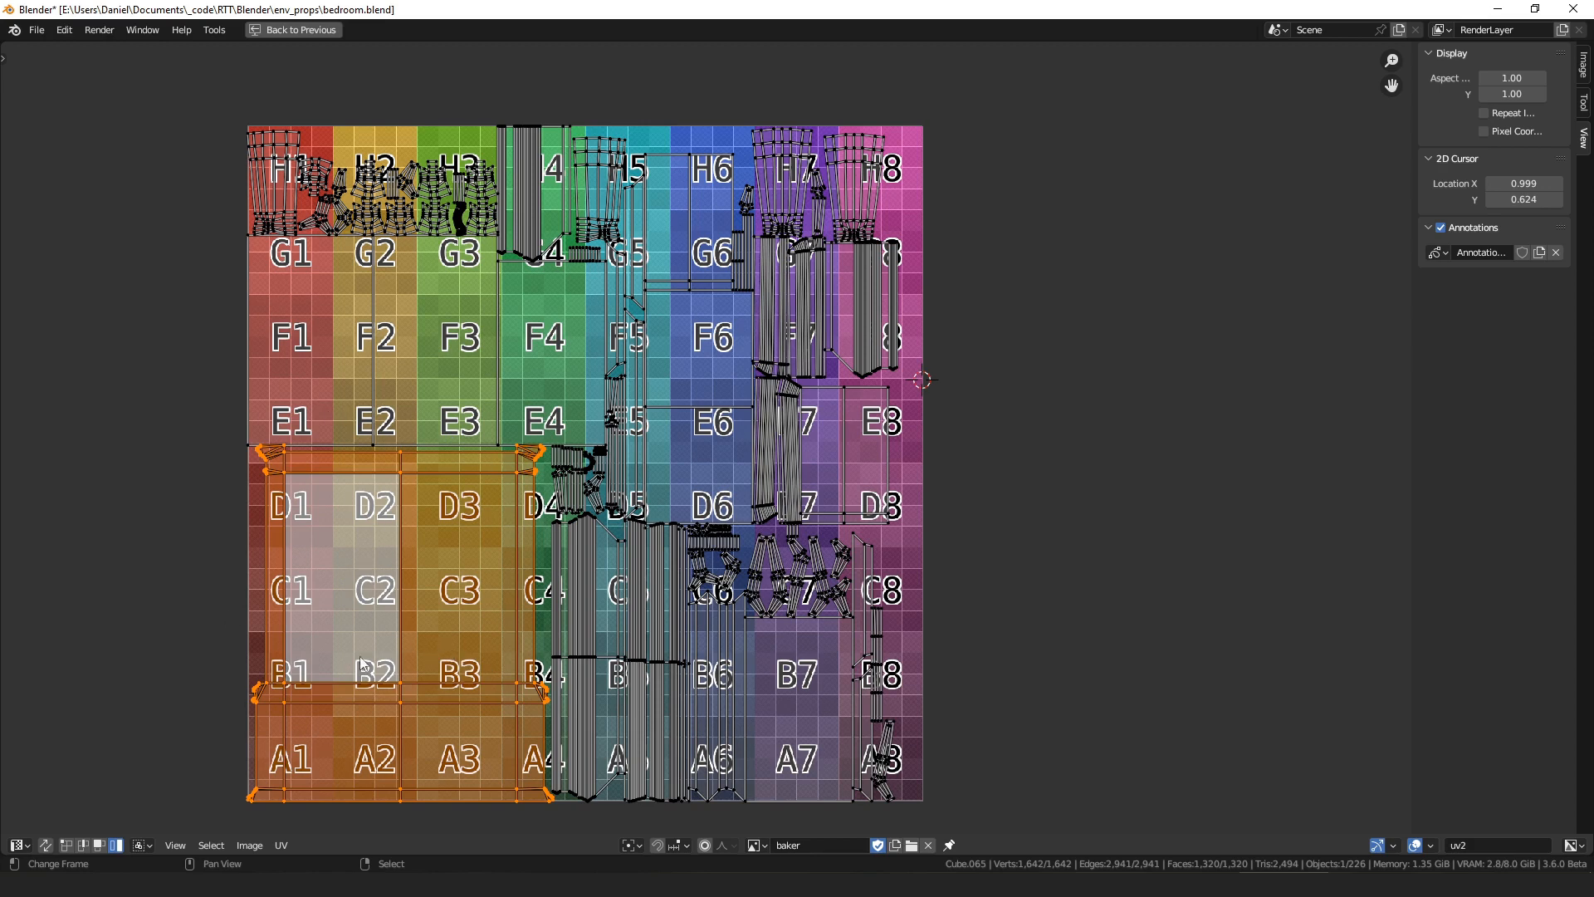
pyautogui.press('s')
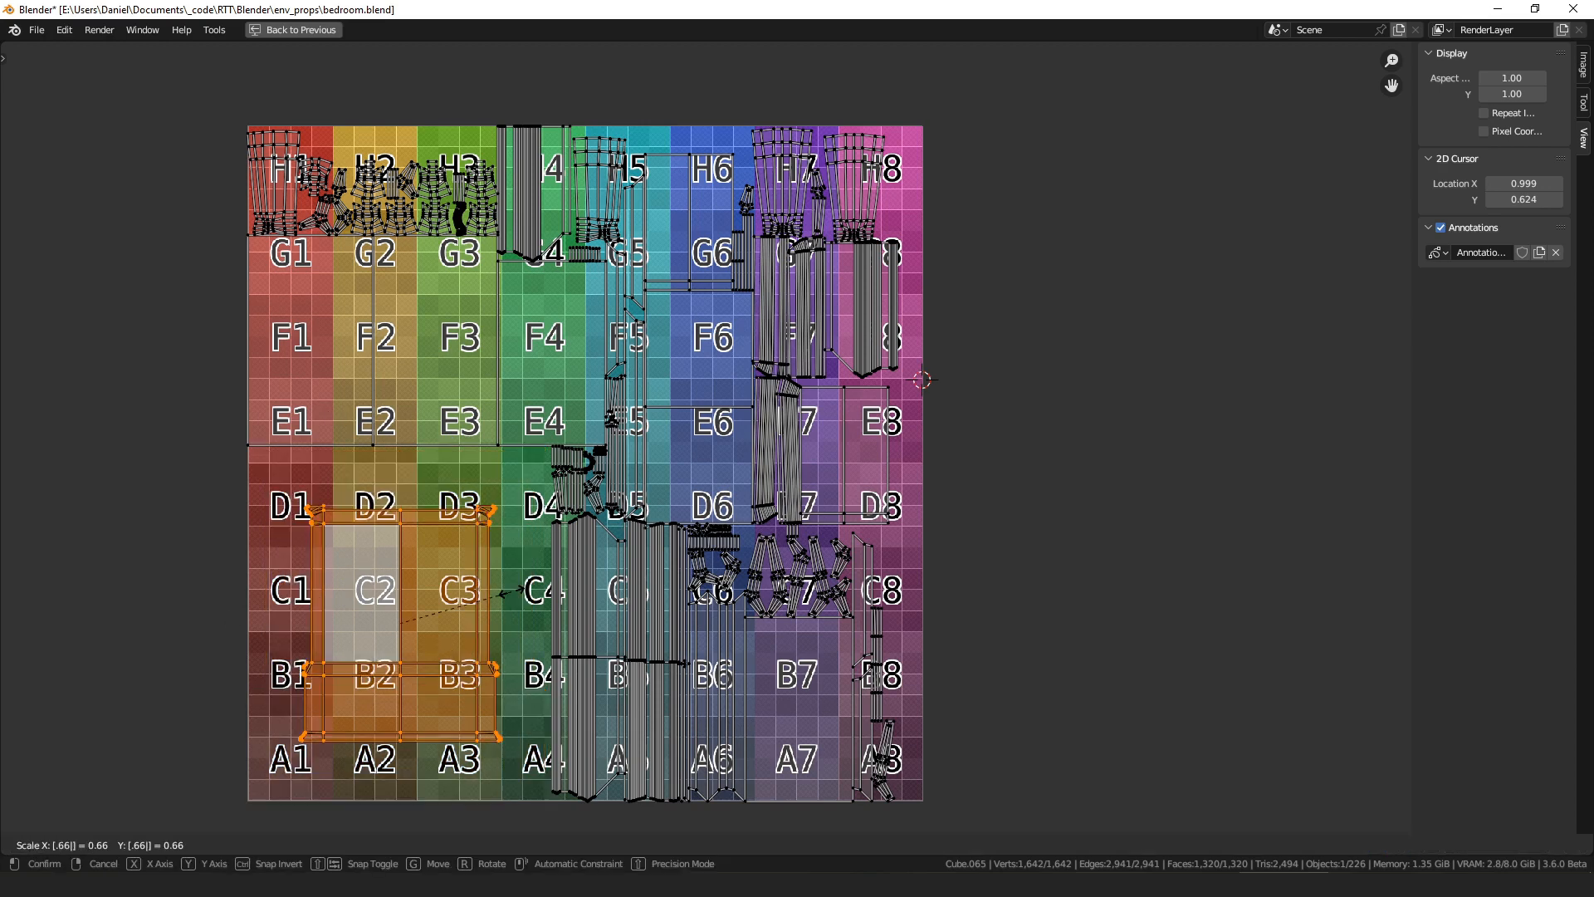
pyautogui.click(511, 591)
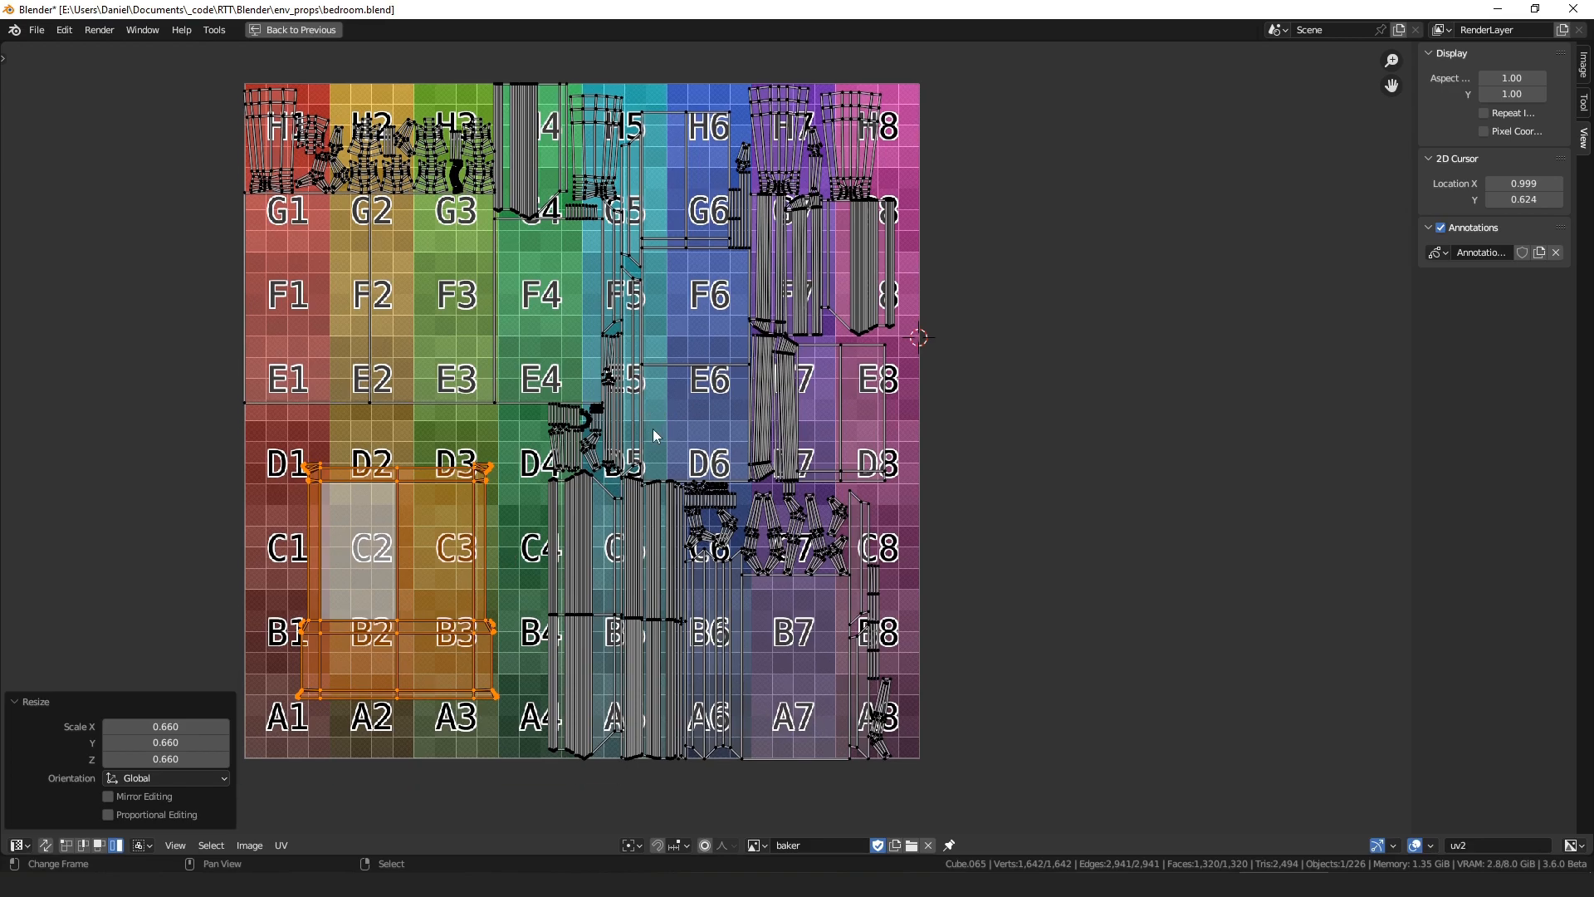
# - Select all of the wardrobe's geometry and repack its uv2 layout with Pack Islands
pyautogui.hotkey('ctrl', 'space')
pyautogui.moveTo(679, 502); pyautogui.dragTo(715, 615, button='middle')
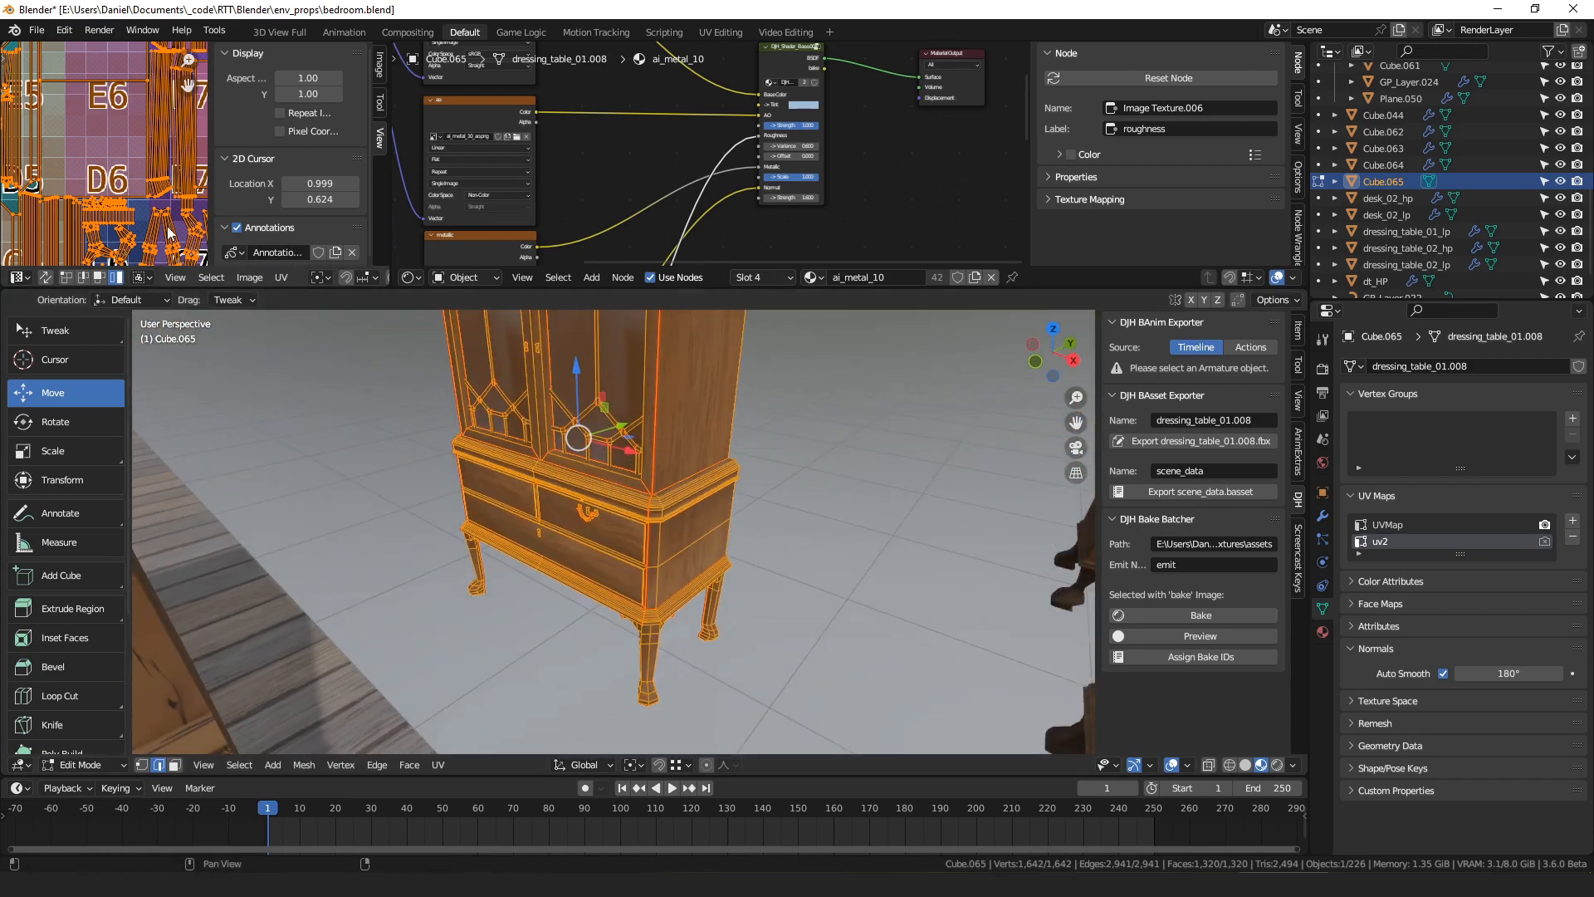
pyautogui.hotkey('ctrl', 'space')
pyautogui.press('F3')
pyautogui.write('pa')
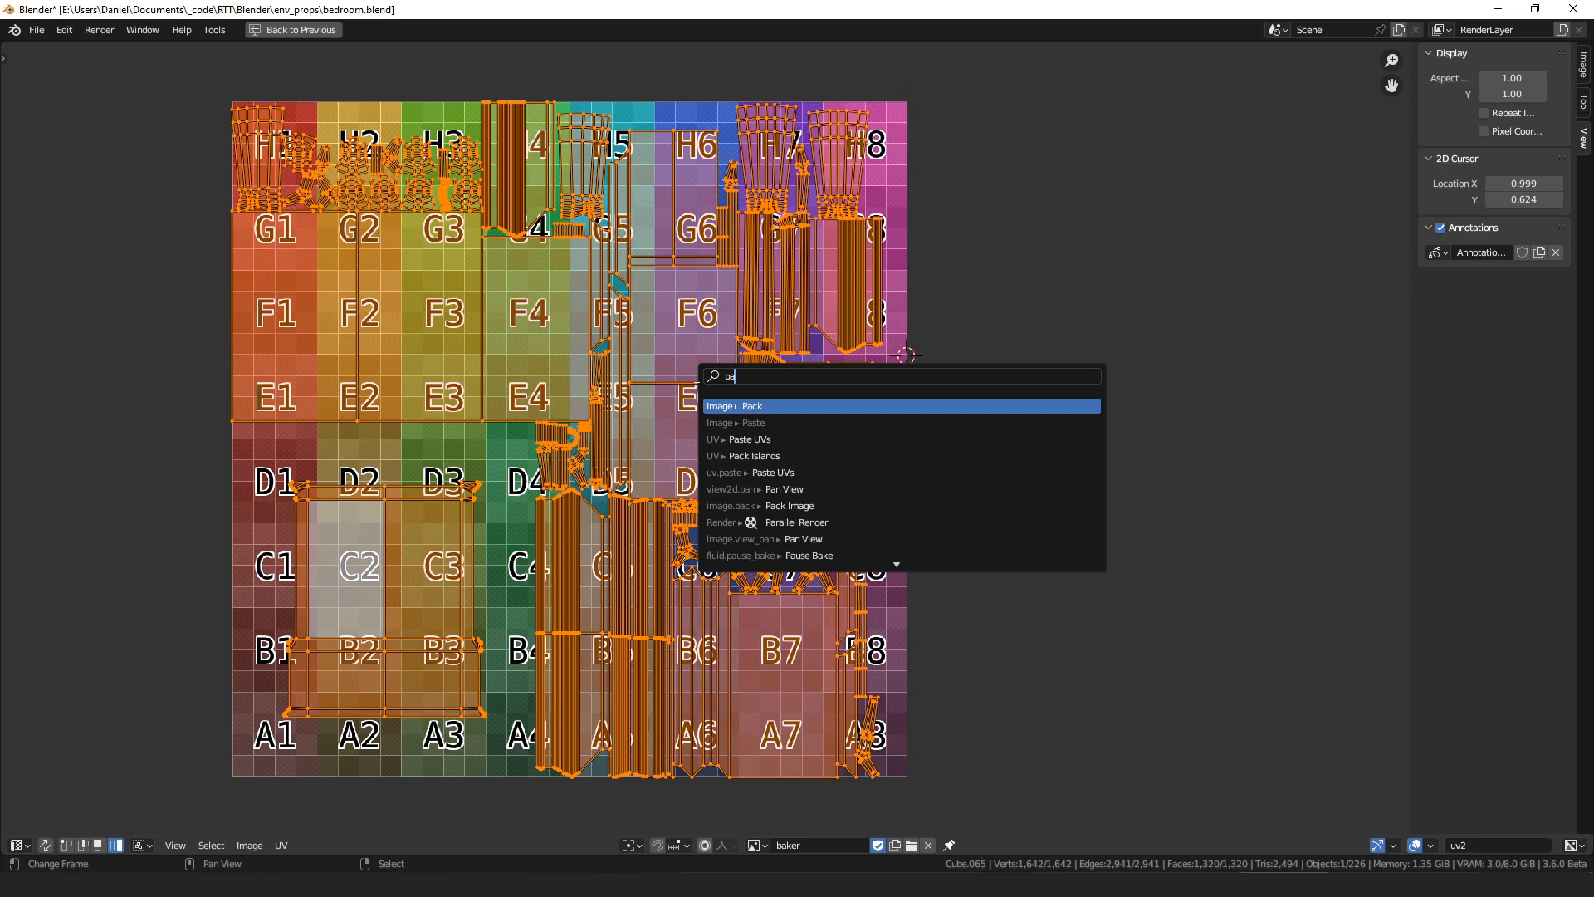
pyautogui.write('ck')
pyautogui.press('Down')
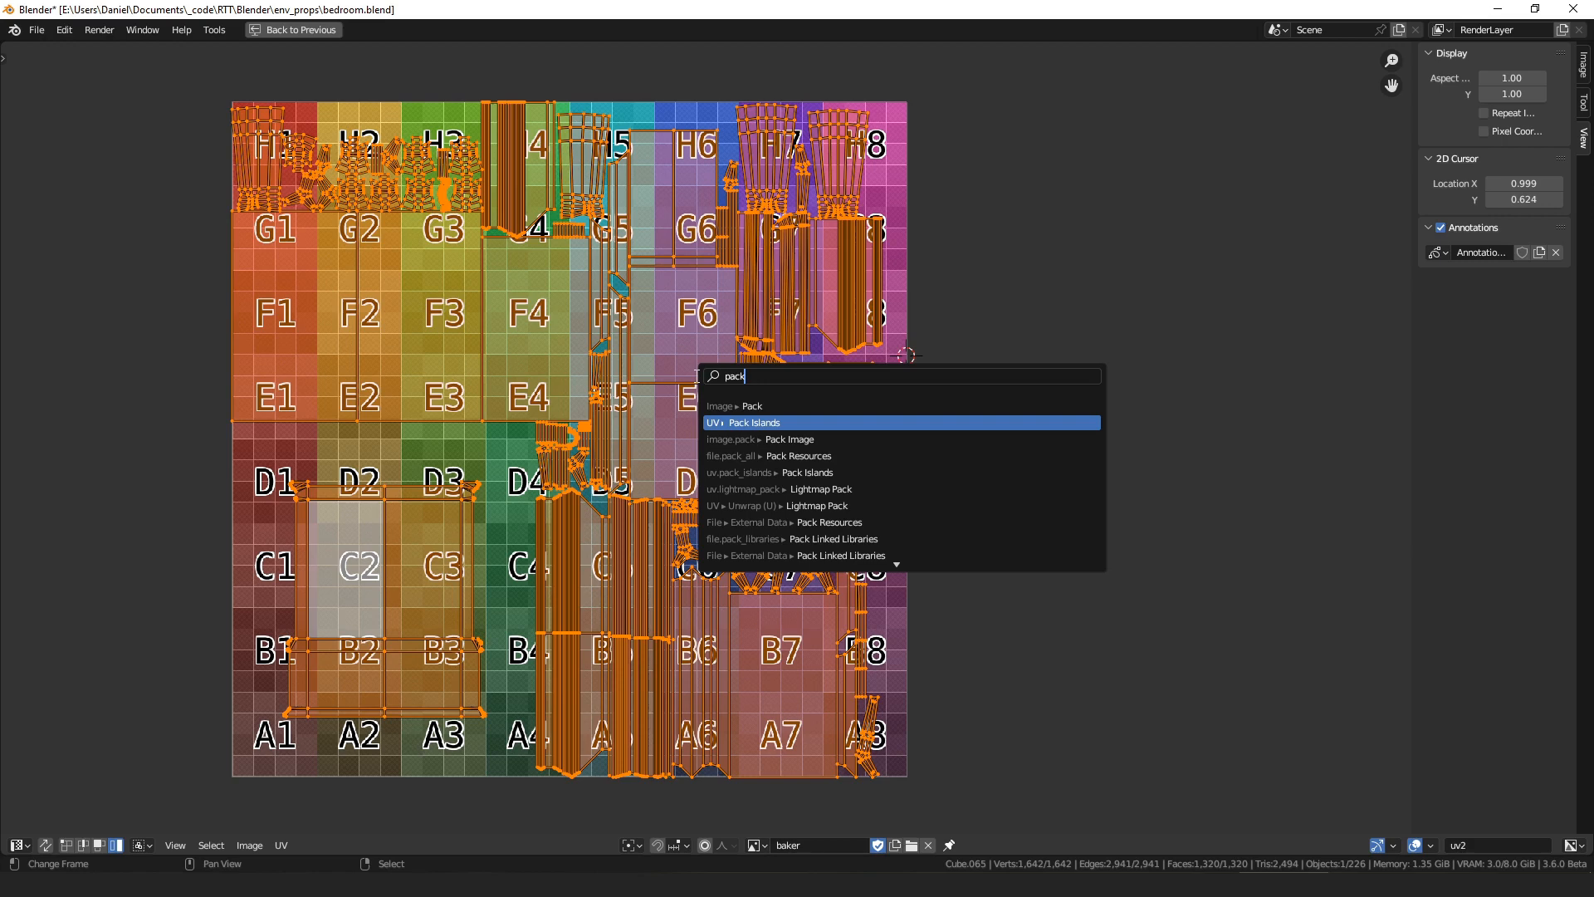
pyautogui.press('Return')
pyautogui.click(683, 619)
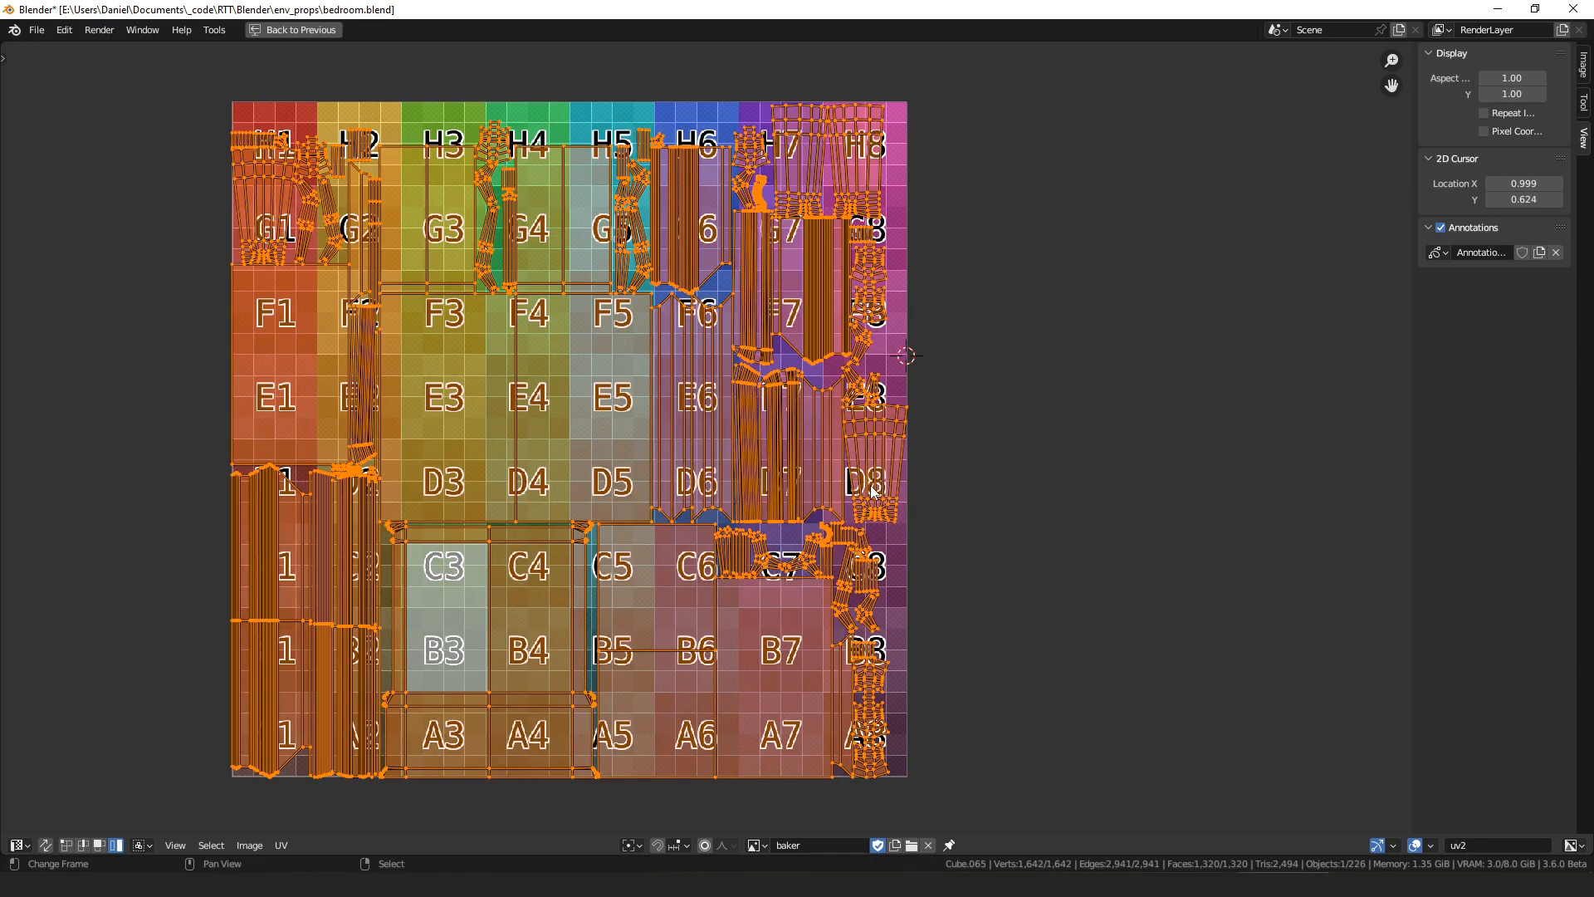
# - Duplicate the wardrobe object and place the copy about 1.8 m away along the Y axis
pyautogui.hotkey('ctrl', 'space')
pyautogui.moveTo(645, 604); pyautogui.dragTo(625, 540, button='middle')
pyautogui.scroll(3, 631, 544)
pyautogui.hotkey('shift', 'd')
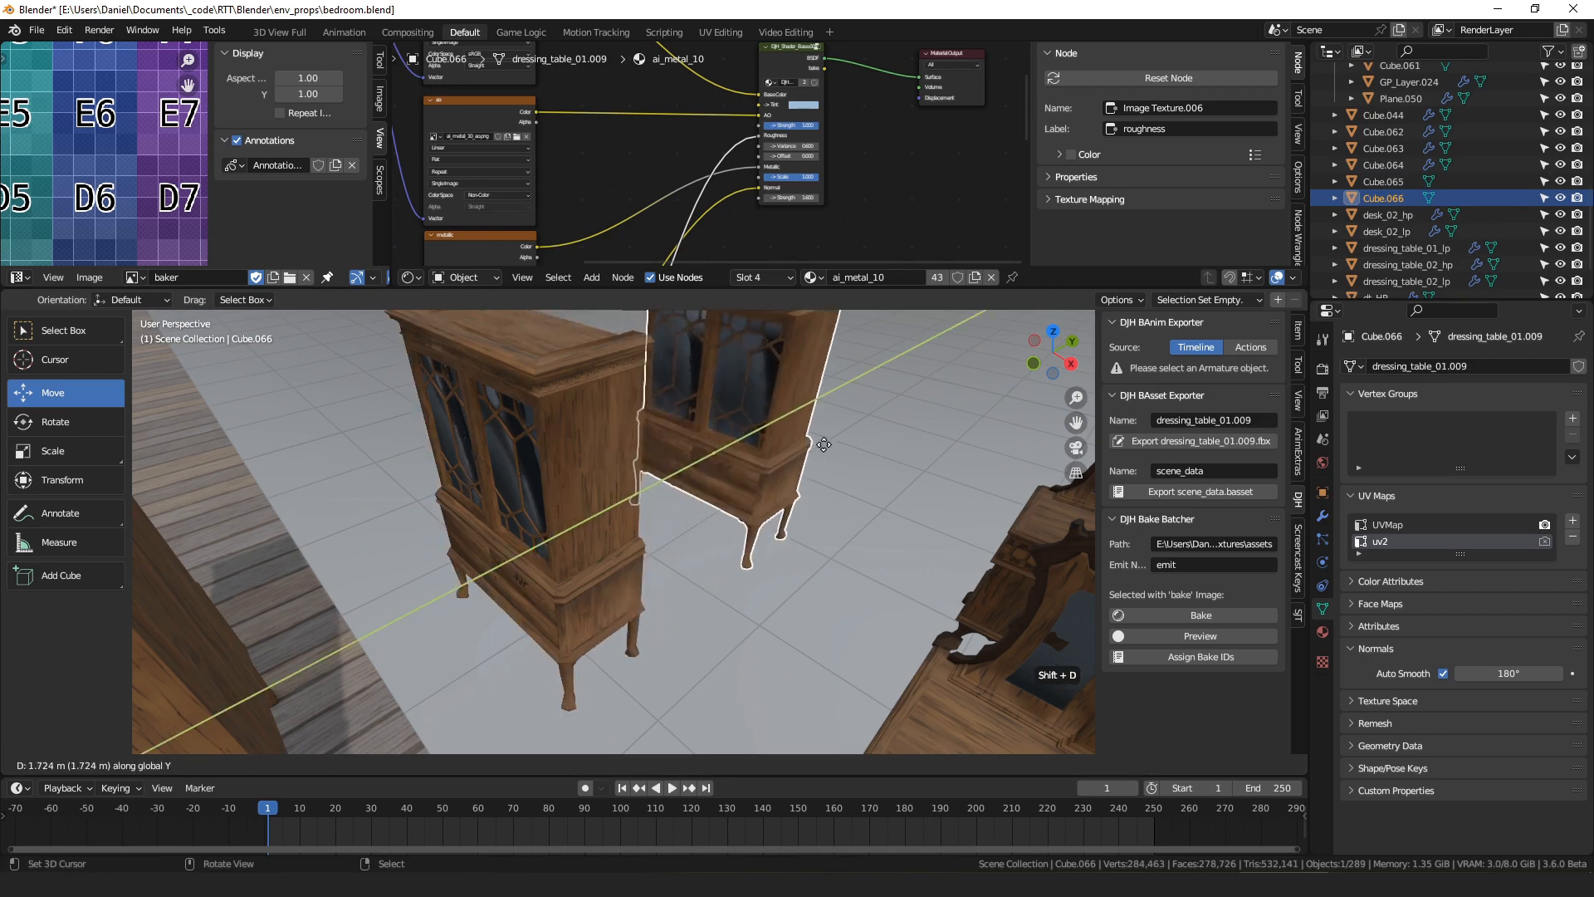
pyautogui.click(731, 461)
# - Rename the original wardrobe object as wardrobe_01_hp
pyautogui.keyDown('shift'); pyautogui.moveTo(730, 461); pyautogui.dragTo(719, 520, button='middle'); pyautogui.keyUp('shift')
pyautogui.click(498, 515)
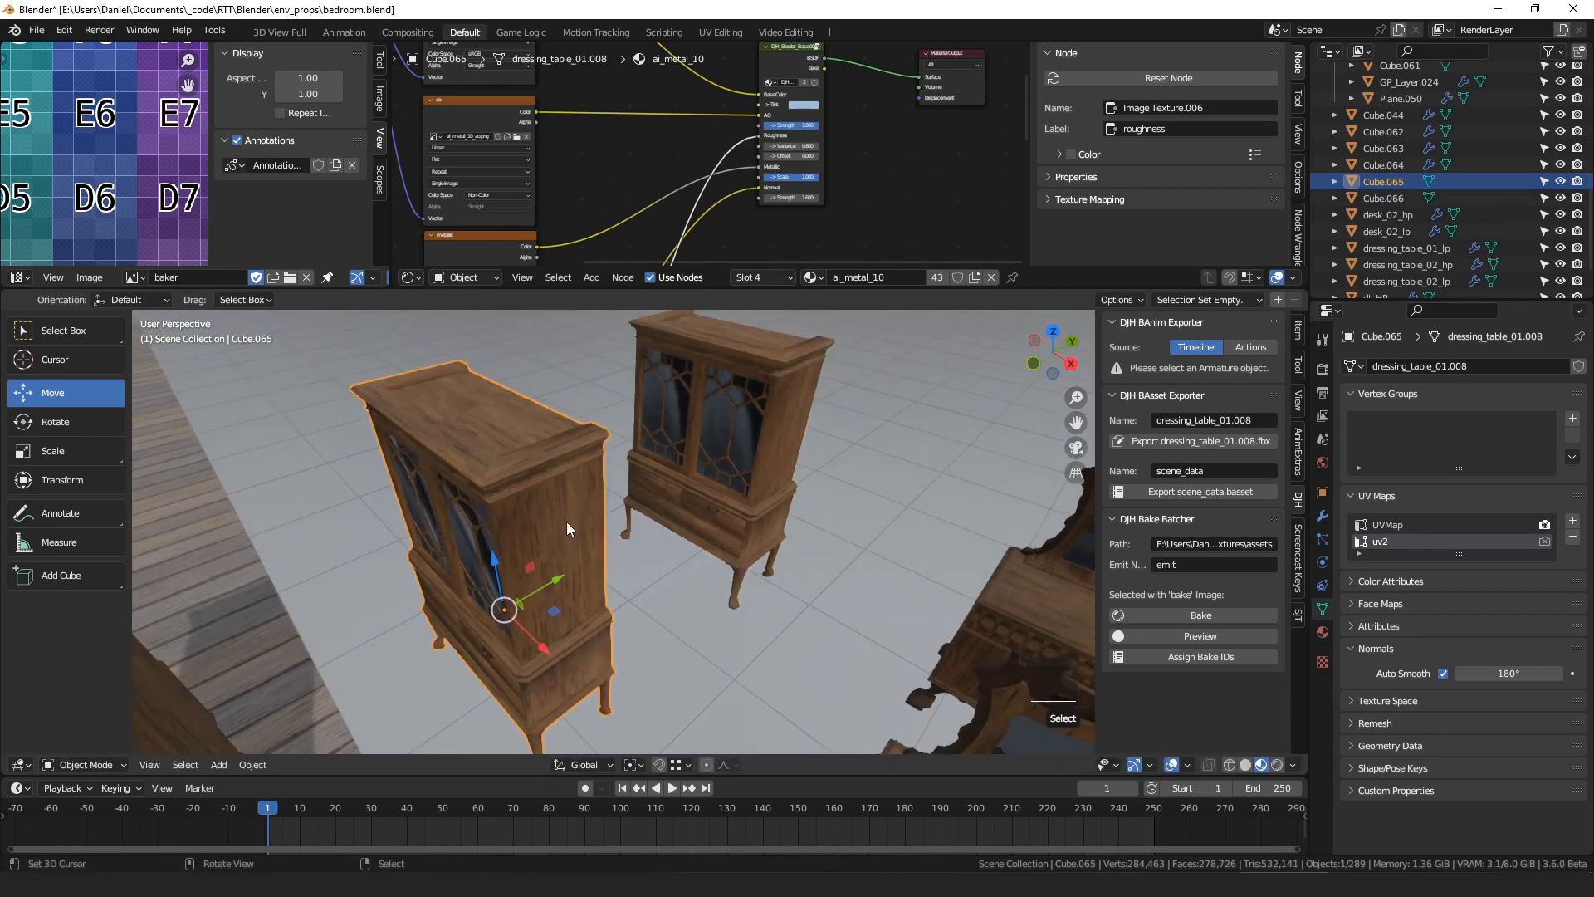
pyautogui.click(1322, 492)
pyautogui.click(1452, 364)
pyautogui.click(1461, 366)
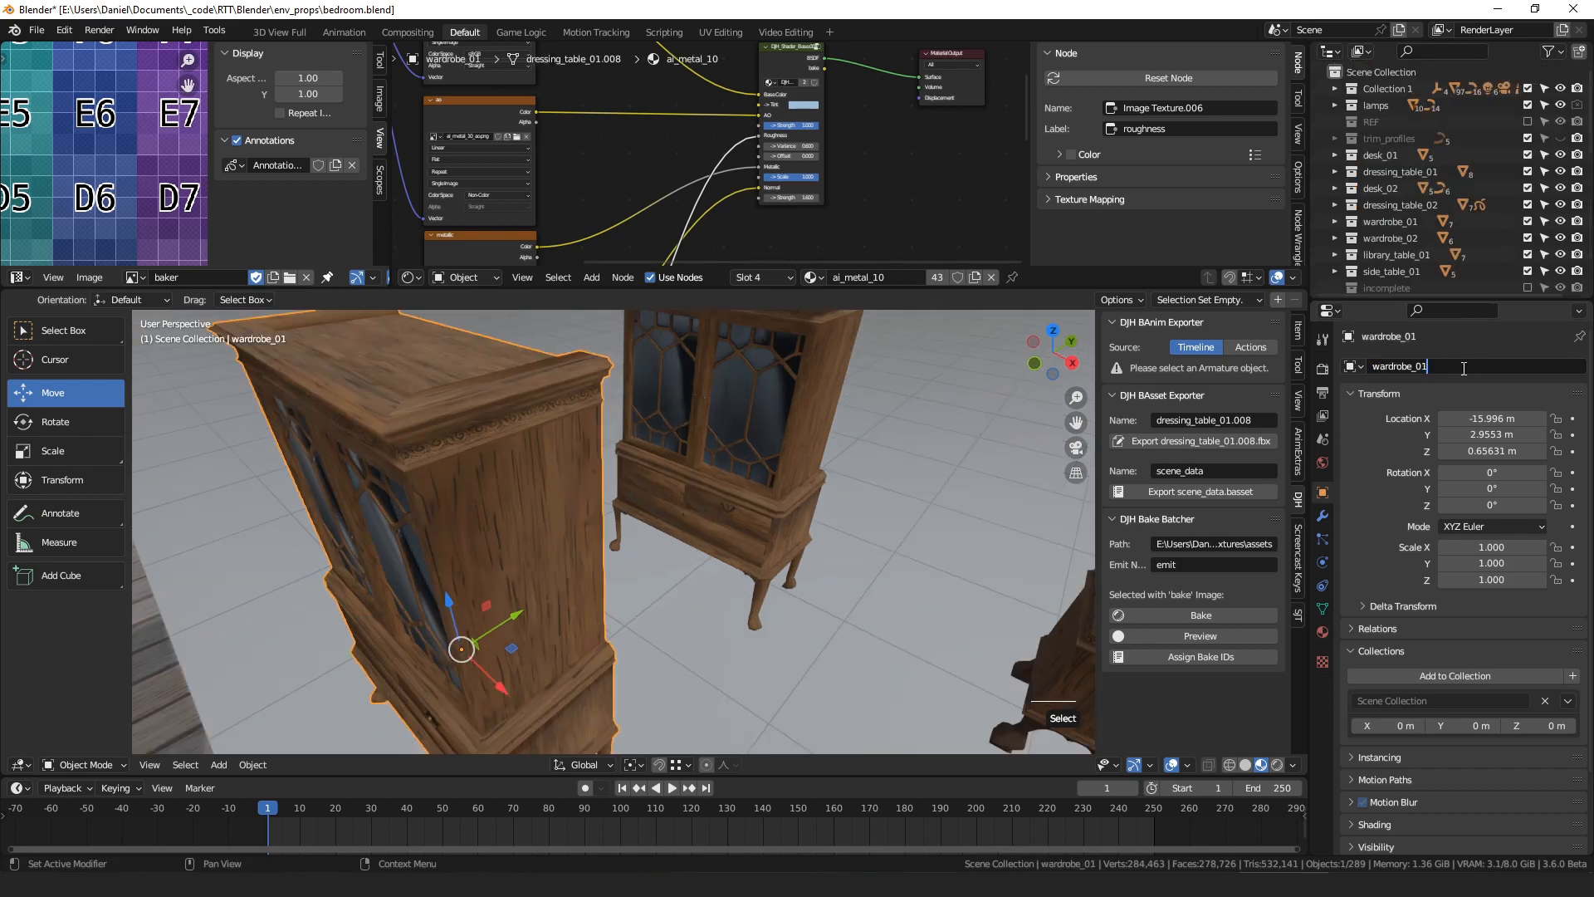
pyautogui.write('_hp')
pyautogui.press('Return')
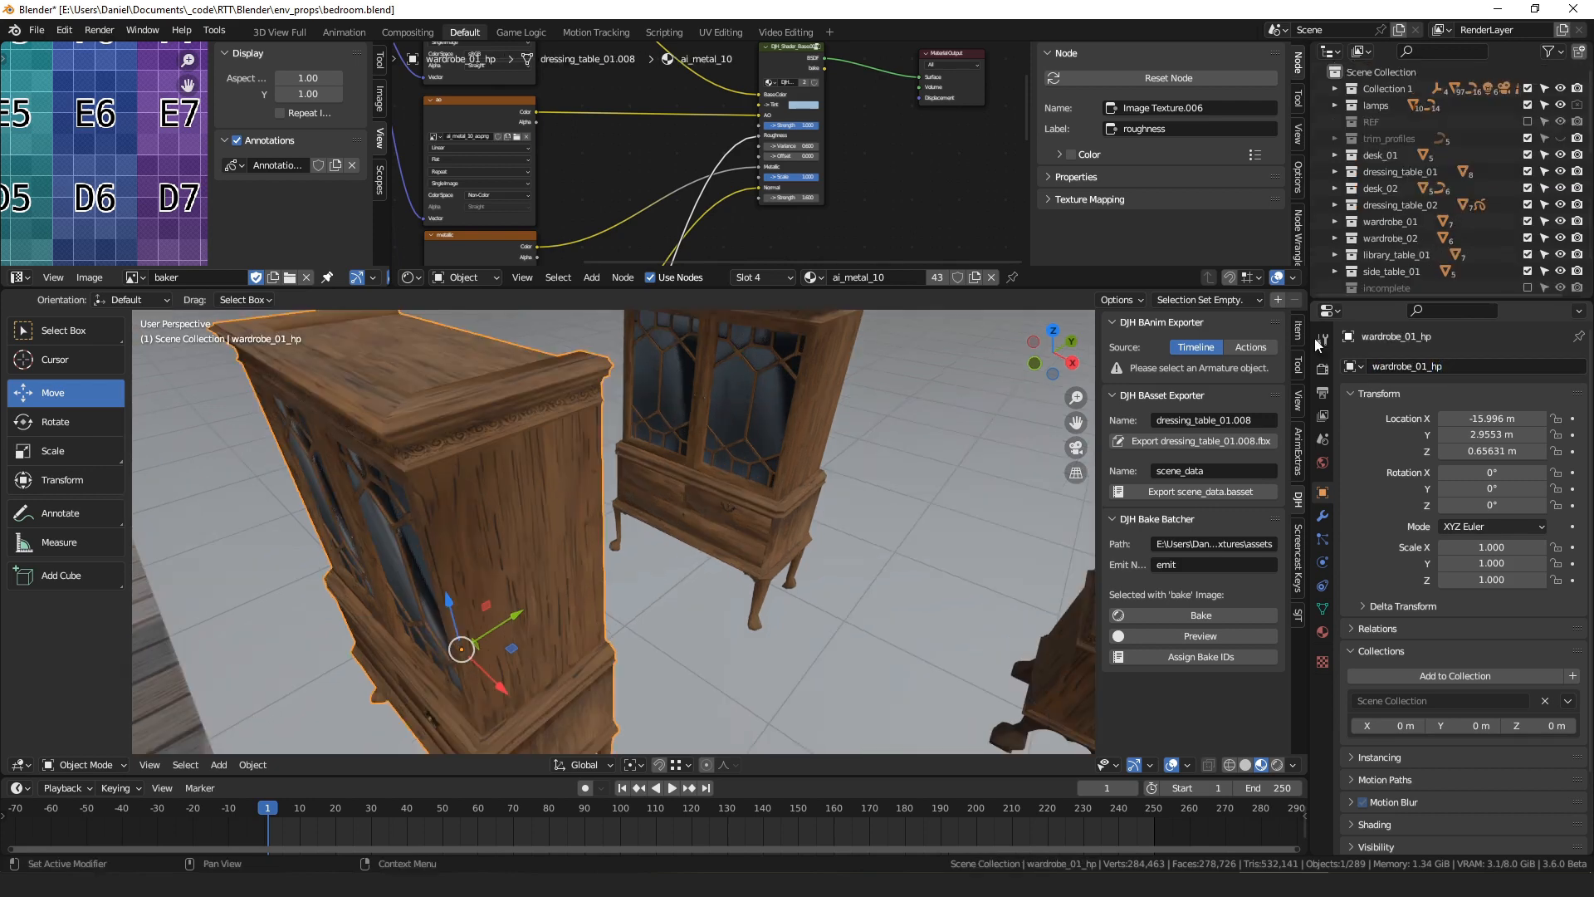
# - Rename the duplicated wardrobe object as wardrobe_01_lp
pyautogui.click(760, 441)
pyautogui.click(1425, 368)
pyautogui.write('ward')
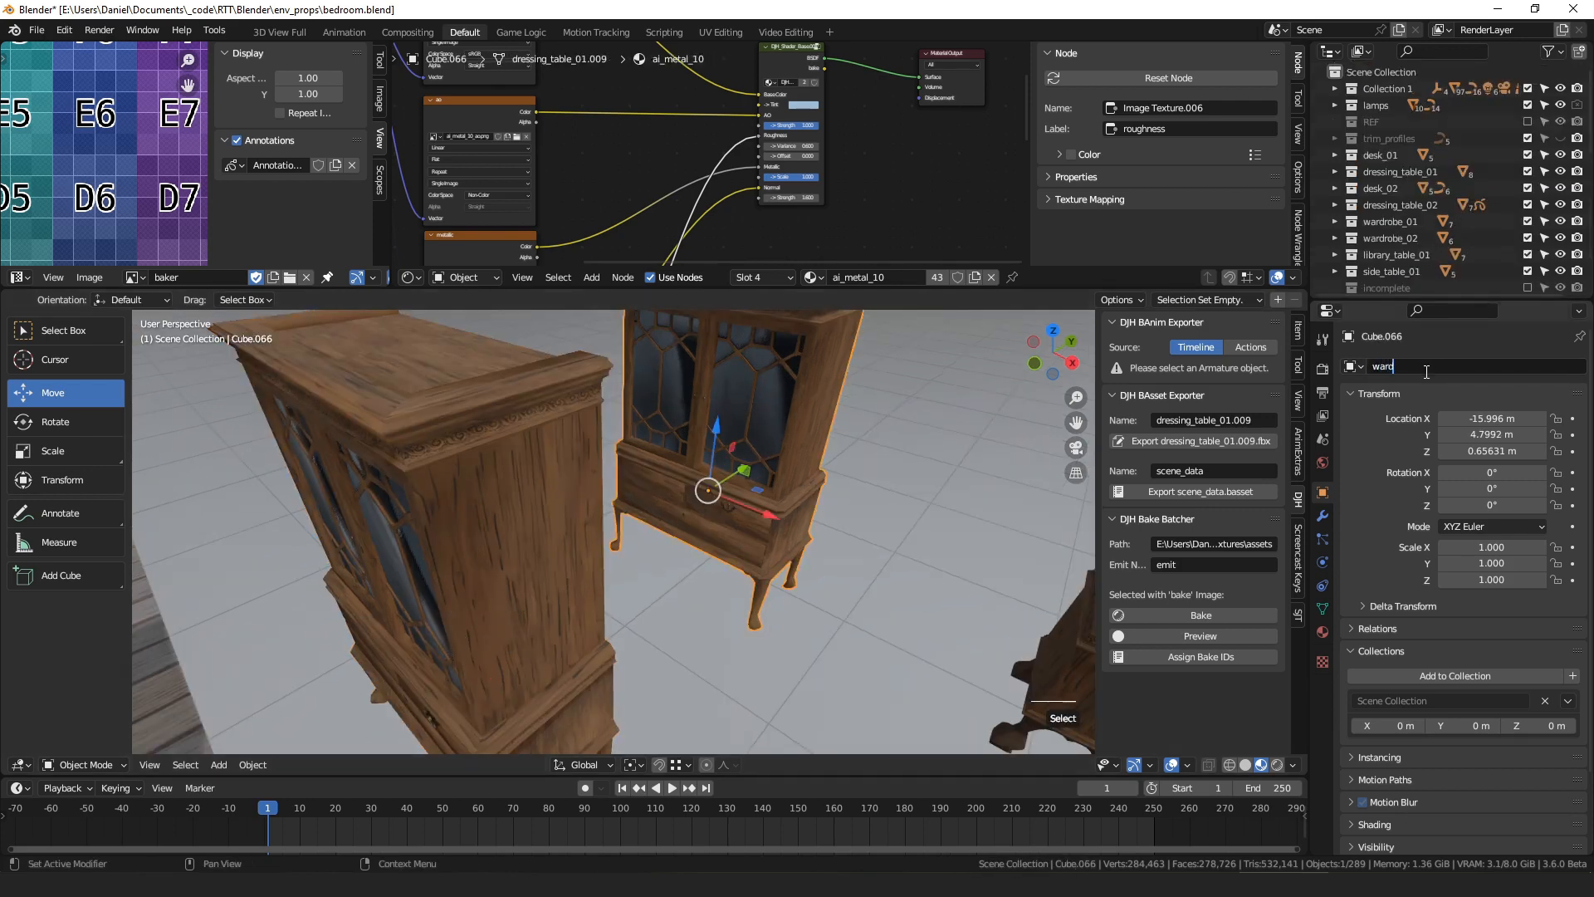
pyautogui.write('robe_01_lp')
pyautogui.press('Return')
# - Rename the low-poly wardrobe's mesh data as wardrobe_01
pyautogui.scroll(-2, 740, 436)
pyautogui.moveTo(741, 437)
pyautogui.mouseDown(button='middle')
pyautogui.moveTo(730, 485)
pyautogui.moveTo(739, 466)
pyautogui.mouseUp(button='middle')
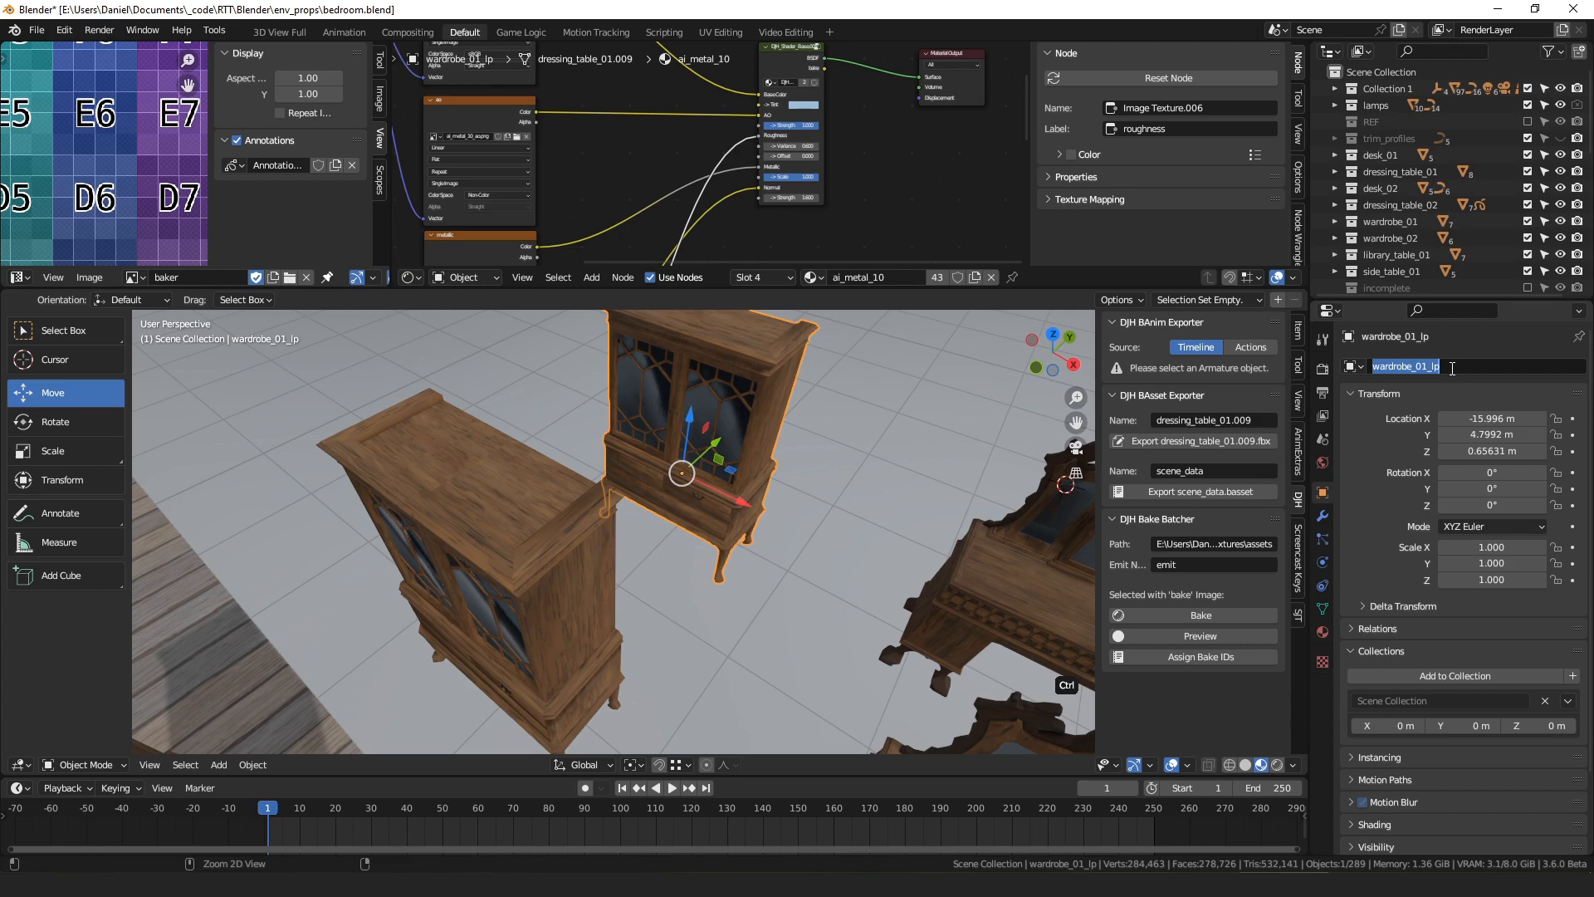
pyautogui.click(1323, 609)
pyautogui.click(1468, 366)
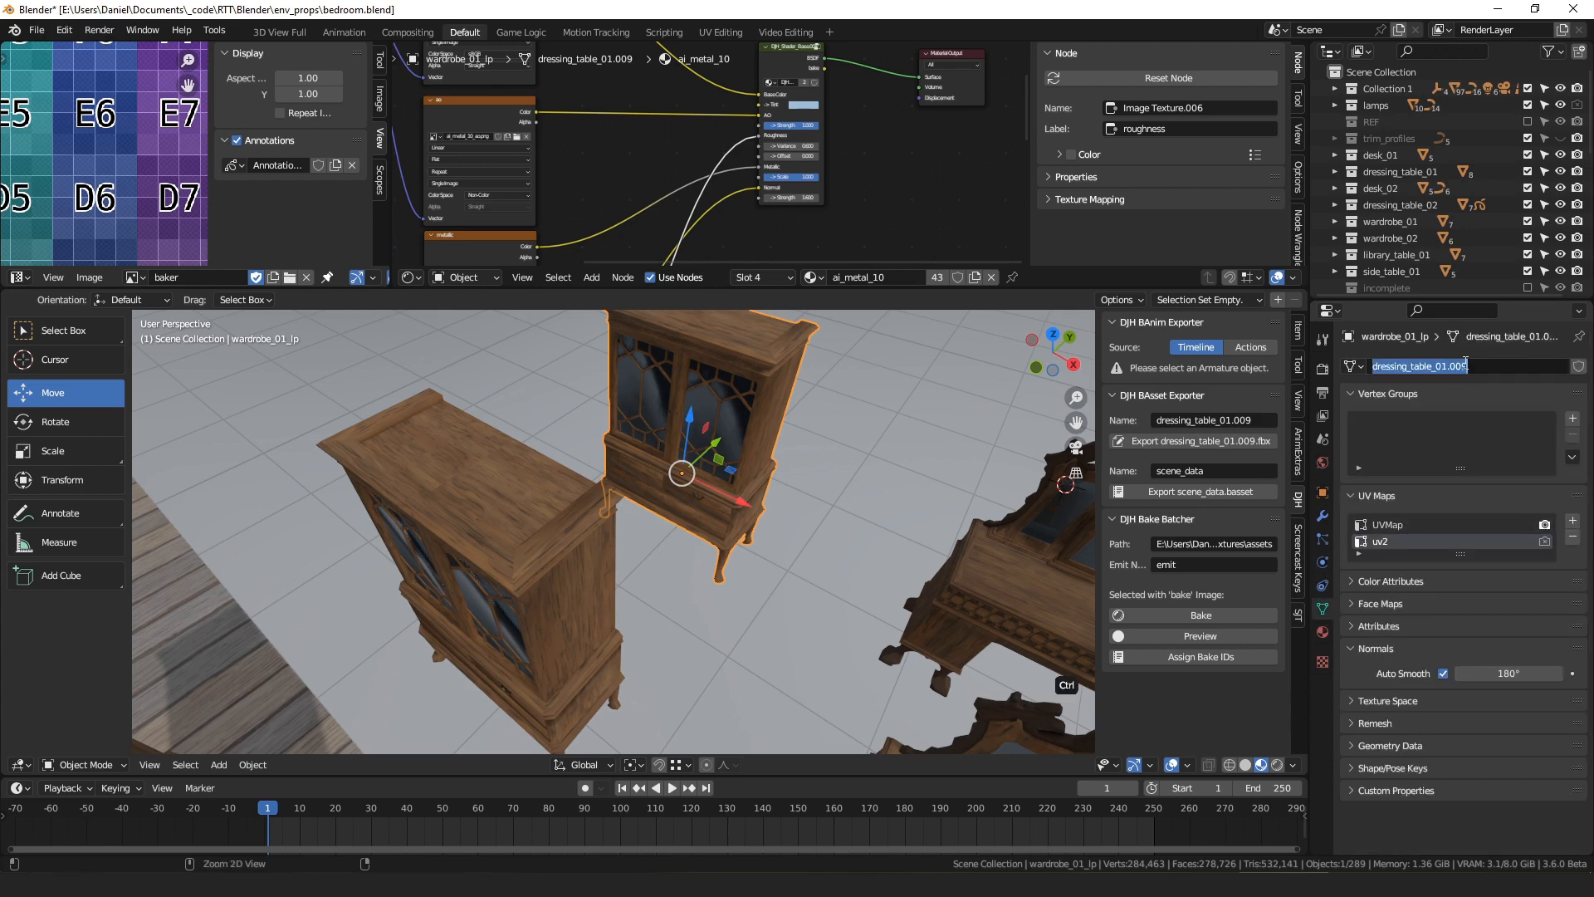
pyautogui.write('wardrobe_01_lp')
pyautogui.press('BackSpace')
pyautogui.press('BackSpace')
pyautogui.press('BackSpace')
pyautogui.press('Return')
pyautogui.moveTo(934, 472); pyautogui.dragTo(677, 508, button='middle')
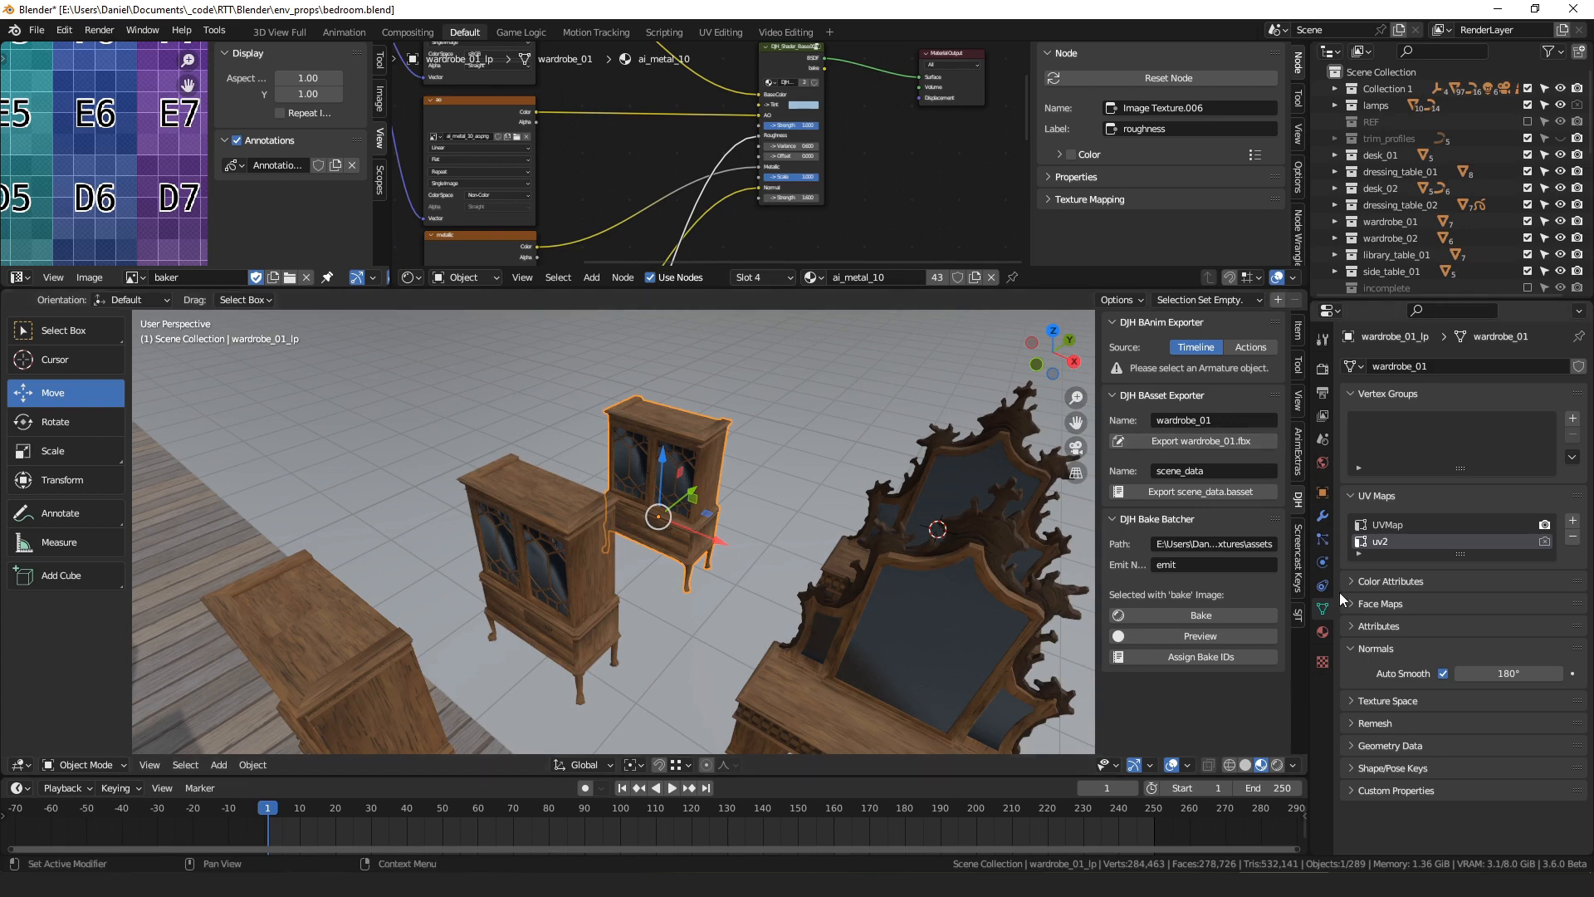
# - Remove the low-poly wardrobe's extra material slots and assign the bake material to the remaining one
pyautogui.click(1323, 632)
pyautogui.click(1581, 385)
pyautogui.click(1580, 384)
pyautogui.click(1580, 385)
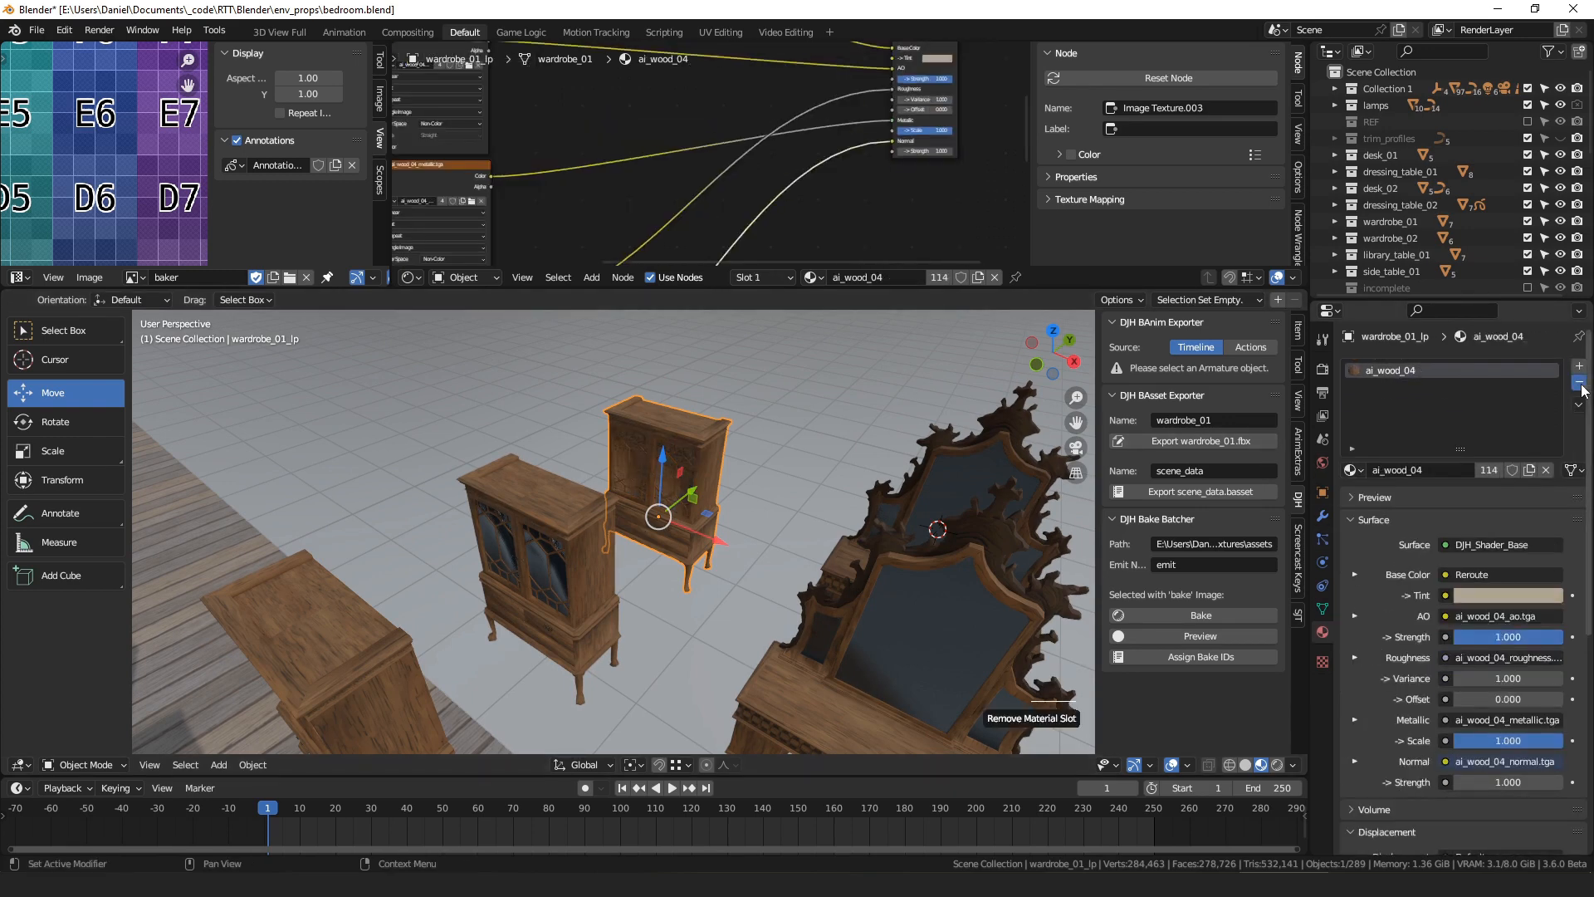
pyautogui.click(1580, 384)
pyautogui.click(1352, 470)
pyautogui.write('bake')
pyautogui.press('Return')
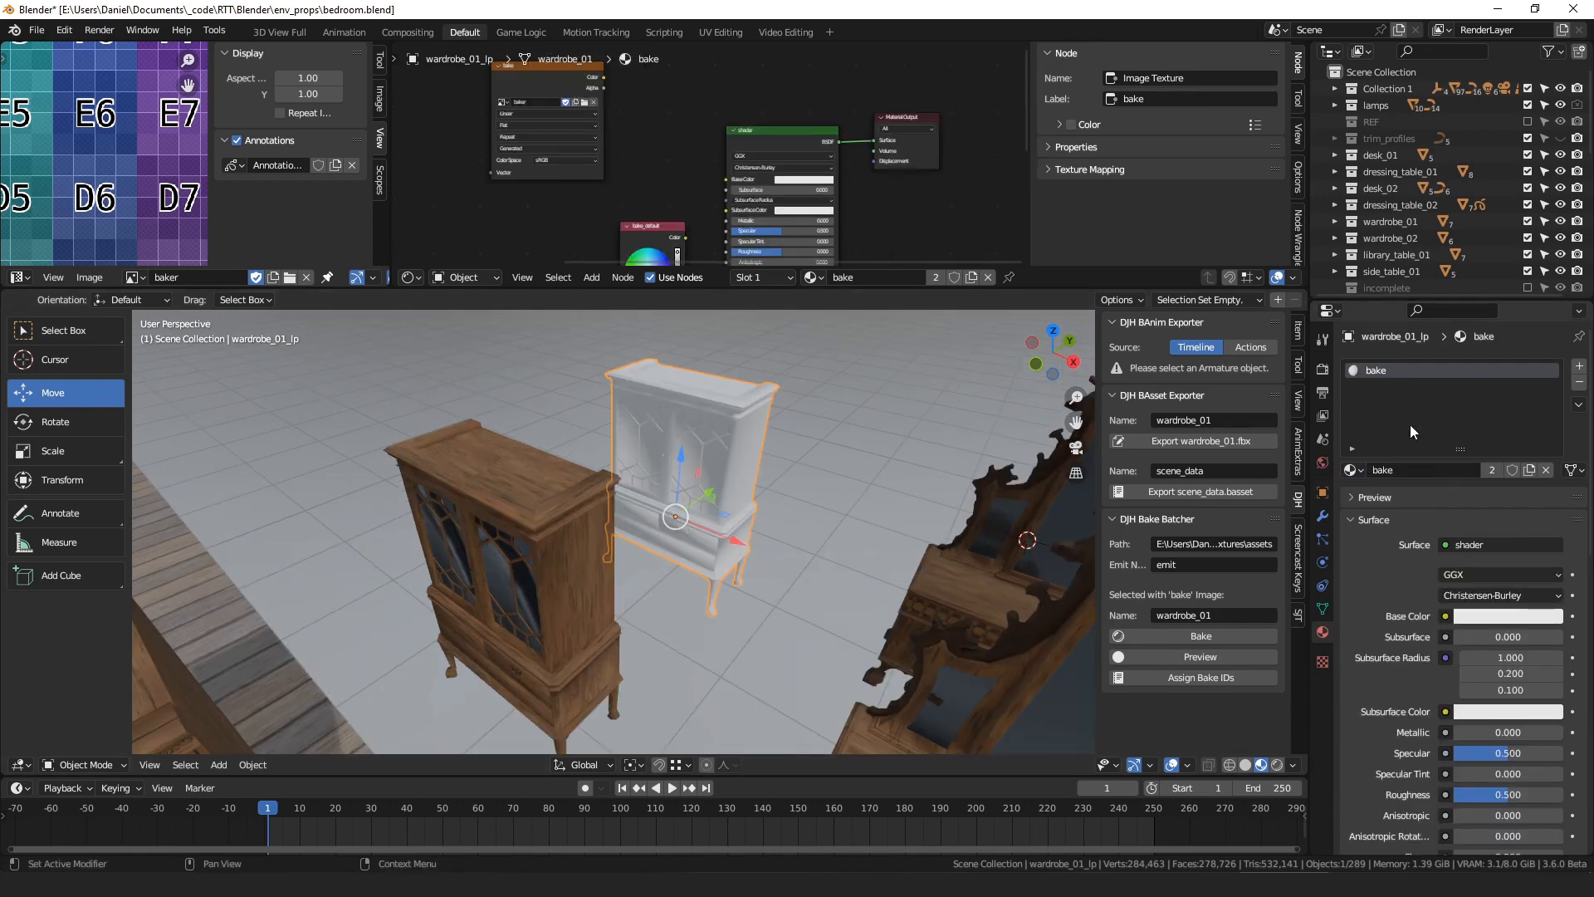
# - Make the bake image texture node active and delete the UVMap layer from the low-poly wardrobe, keeping uv2
pyautogui.moveTo(545, 68); pyautogui.dragTo(553, 76)
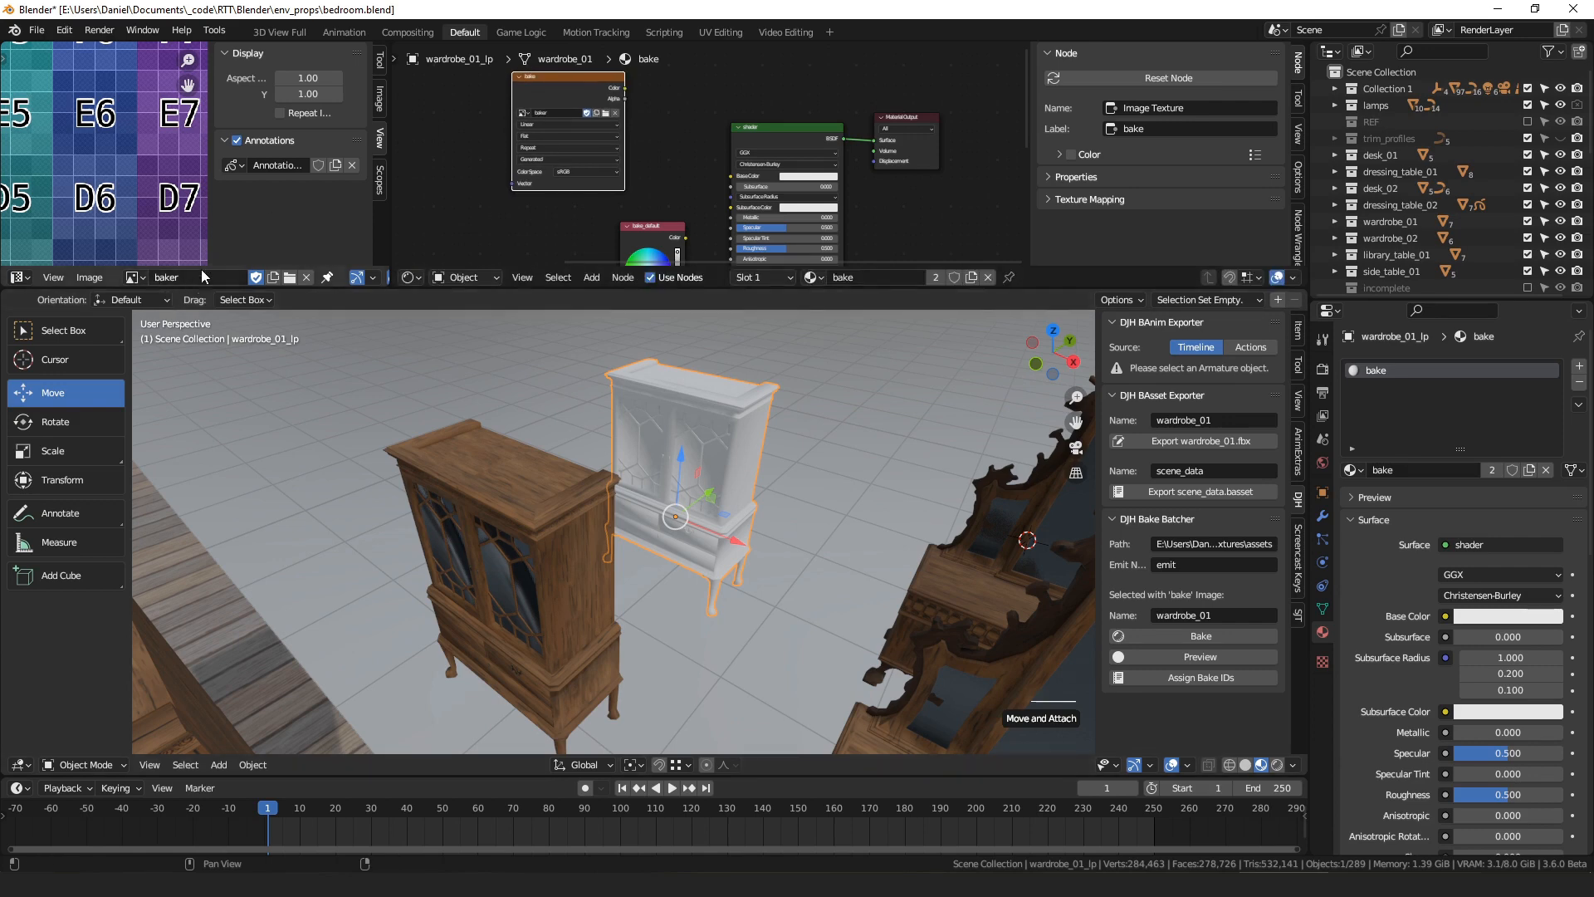
pyautogui.scroll(-2, 125, 116)
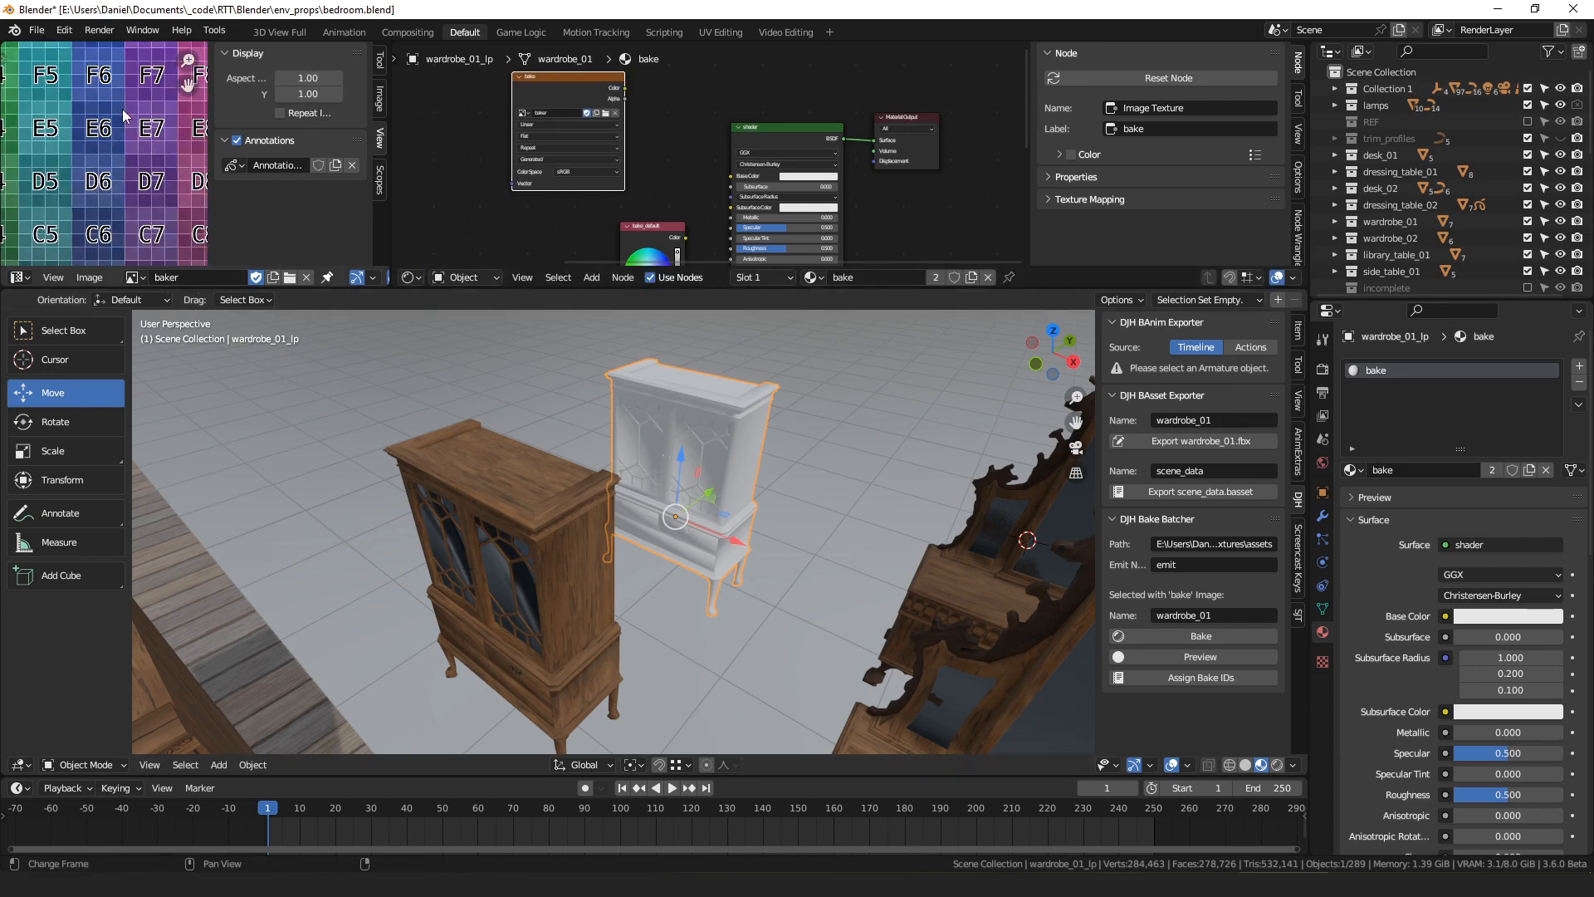
pyautogui.moveTo(611, 535); pyautogui.dragTo(570, 597, button='middle')
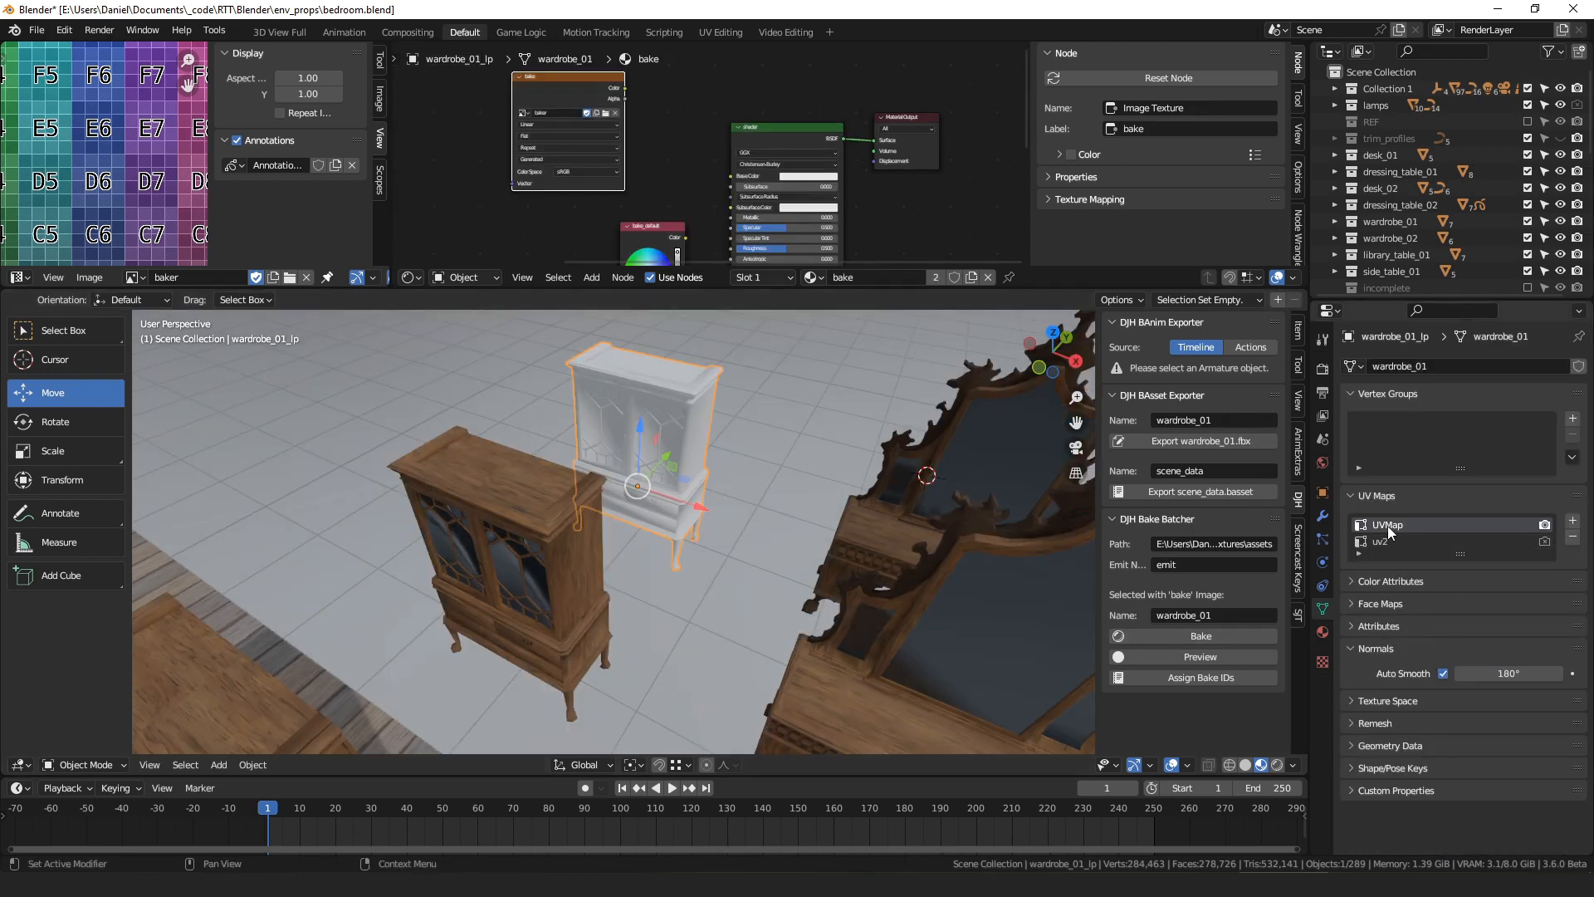
pyautogui.click(1572, 536)
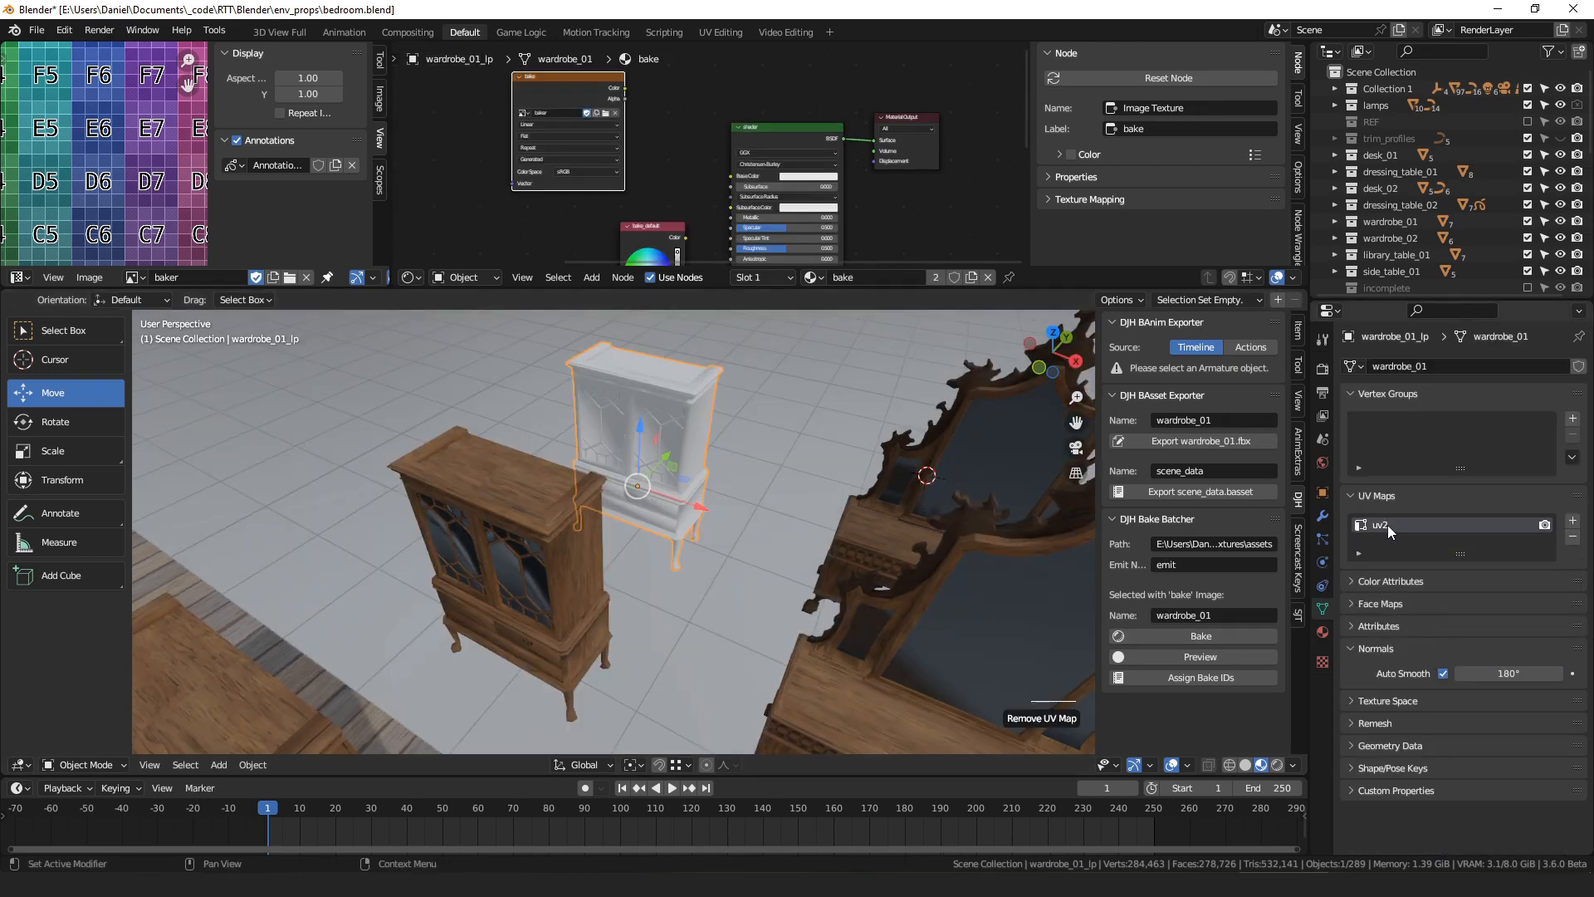
# - Select the high-poly wardrobe and frame its glazed doors up close
pyautogui.click(496, 550)
pyautogui.press('KP_Decimal')
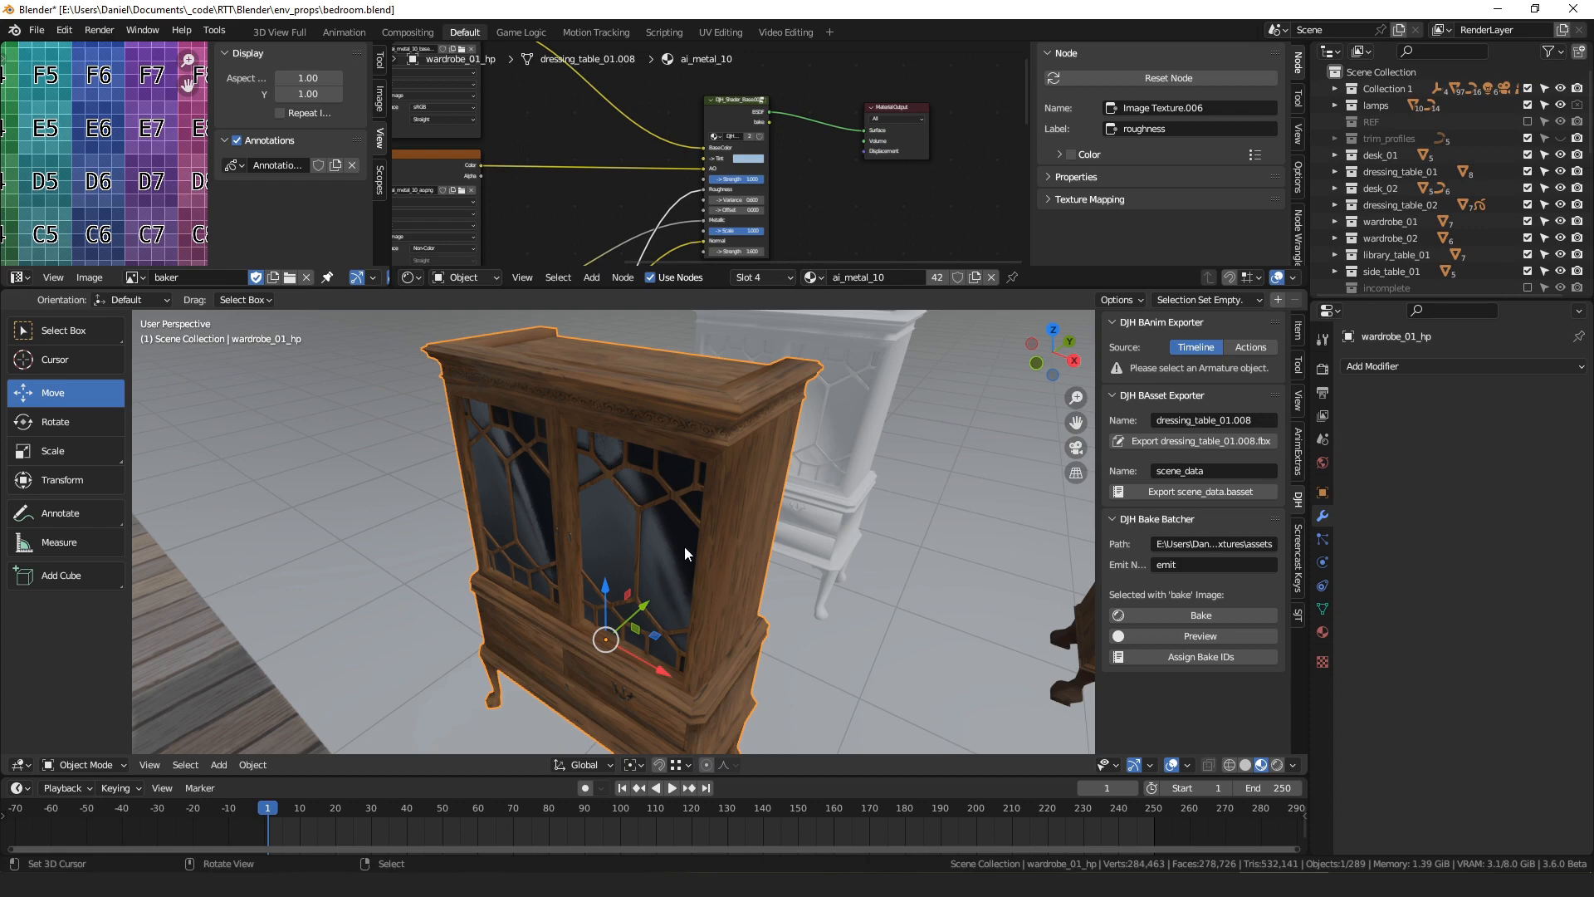
pyautogui.scroll(5, 614, 512)
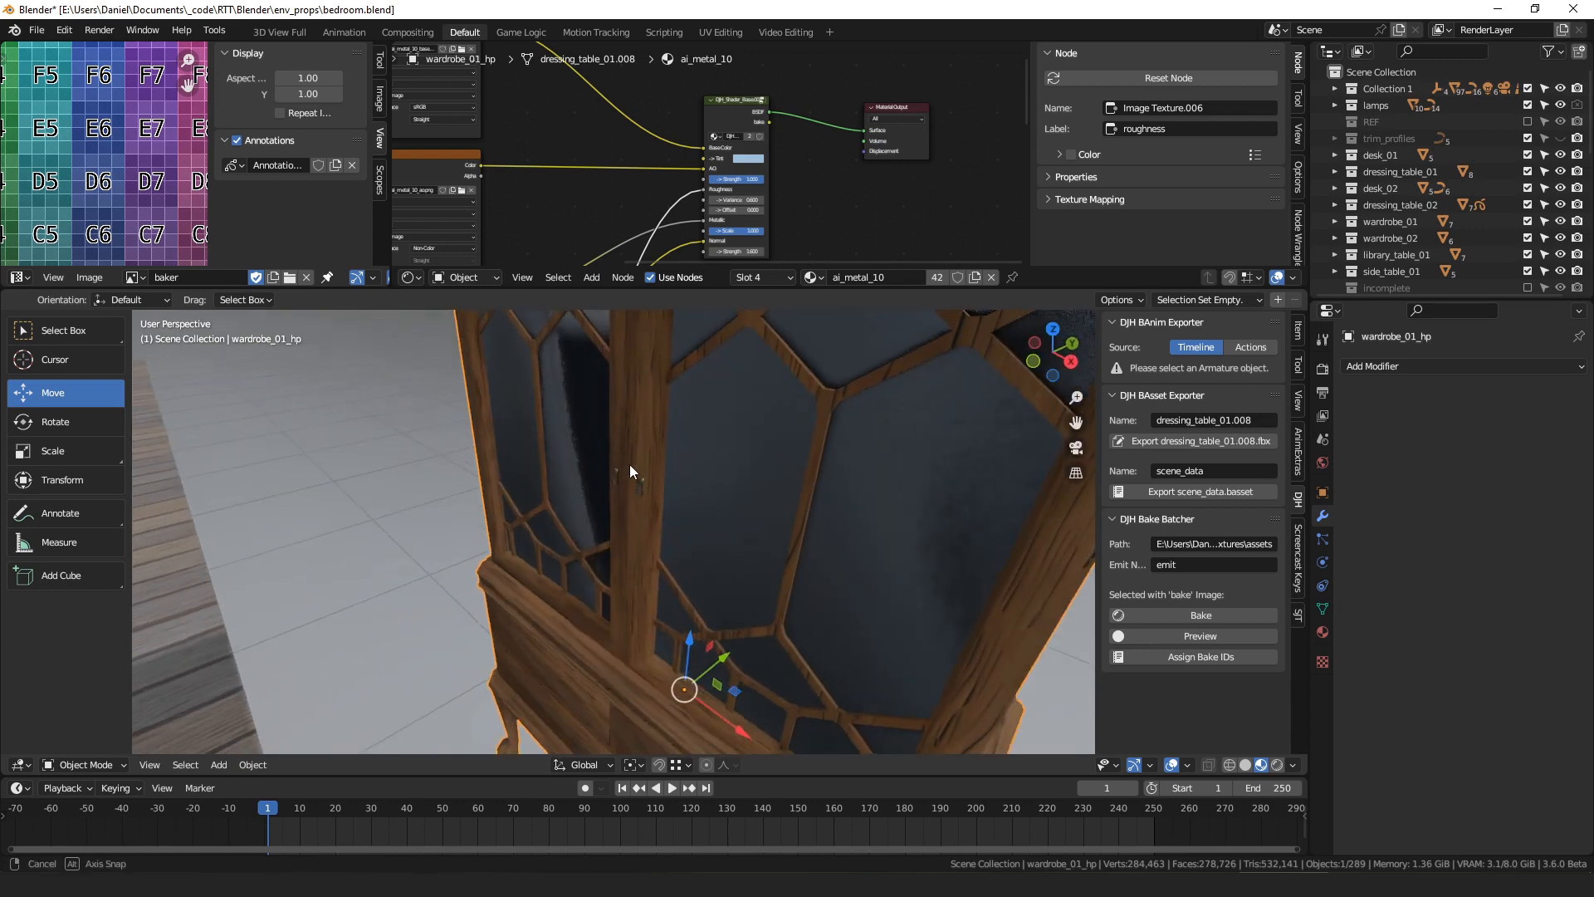
pyautogui.moveTo(660, 440)
pyautogui.mouseDown()
pyautogui.moveTo(654, 498)
pyautogui.moveTo(716, 500)
pyautogui.moveTo(697, 508)
pyautogui.moveTo(738, 539)
pyautogui.moveTo(603, 606)
pyautogui.moveTo(656, 596)
pyautogui.mouseUp()
pyautogui.moveTo(804, 424); pyautogui.dragTo(787, 488)
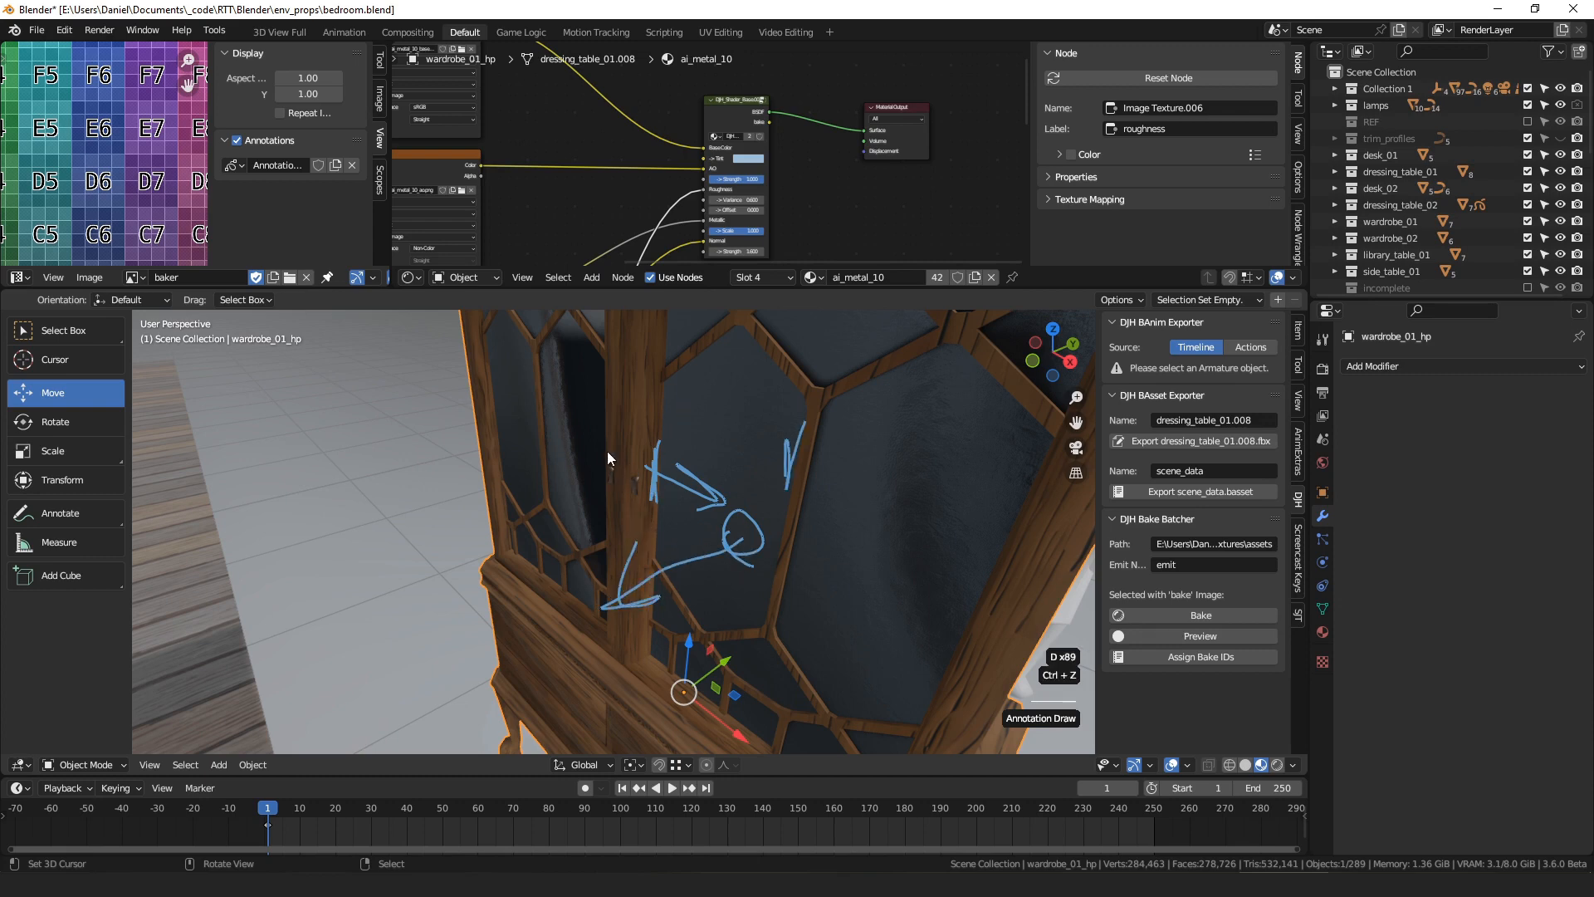
pyautogui.hotkey('ctrl', 'z')
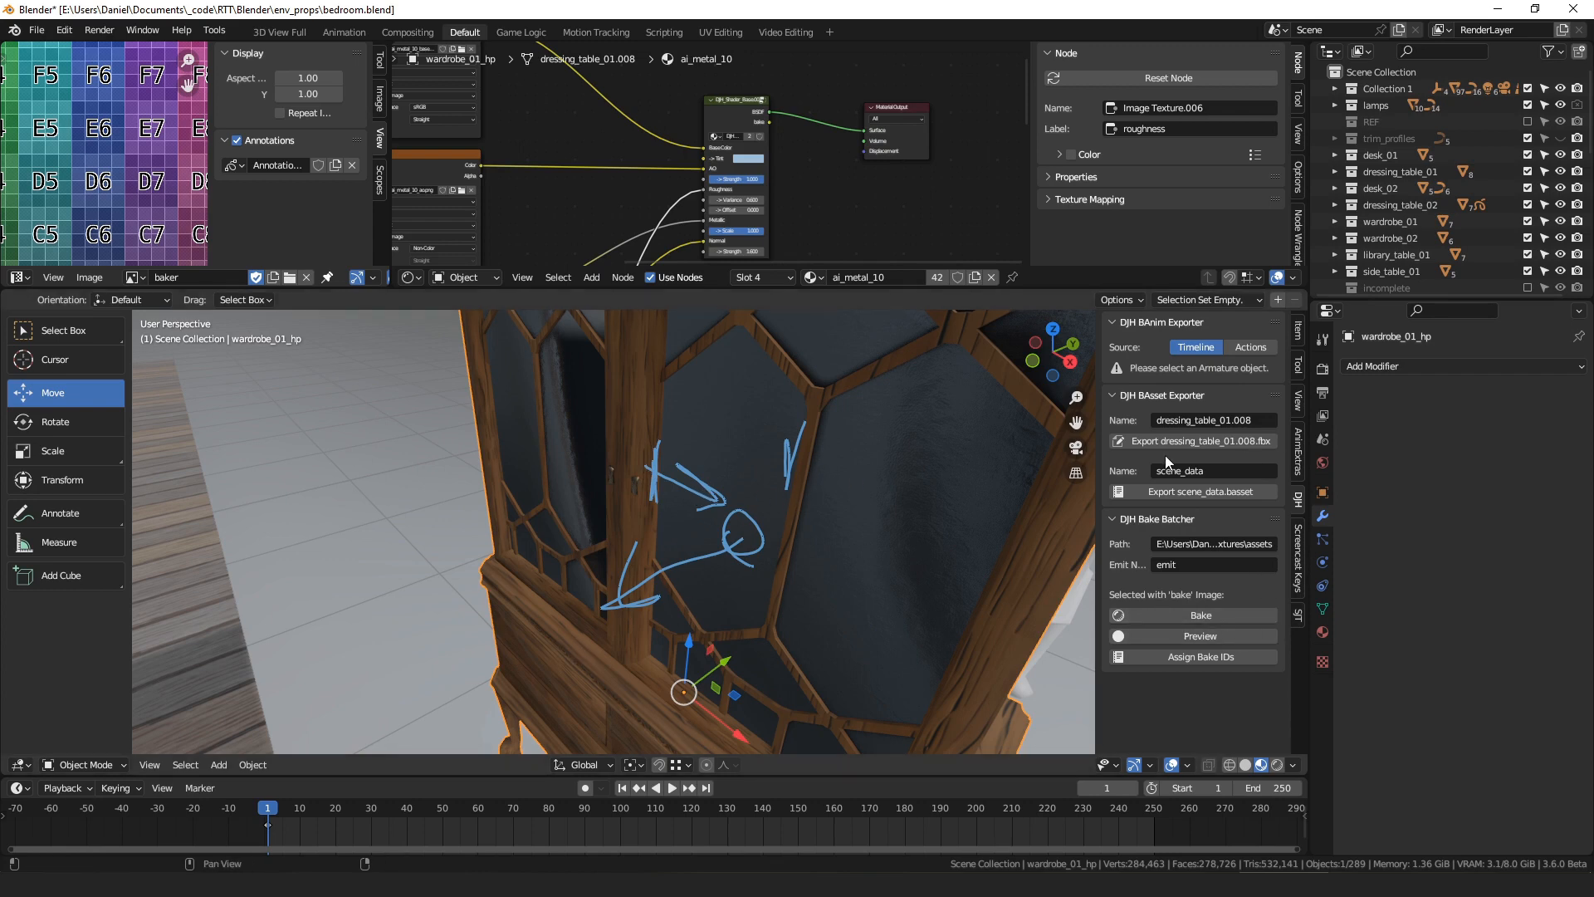
pyautogui.moveTo(721, 486); pyautogui.dragTo(596, 417, button='middle')
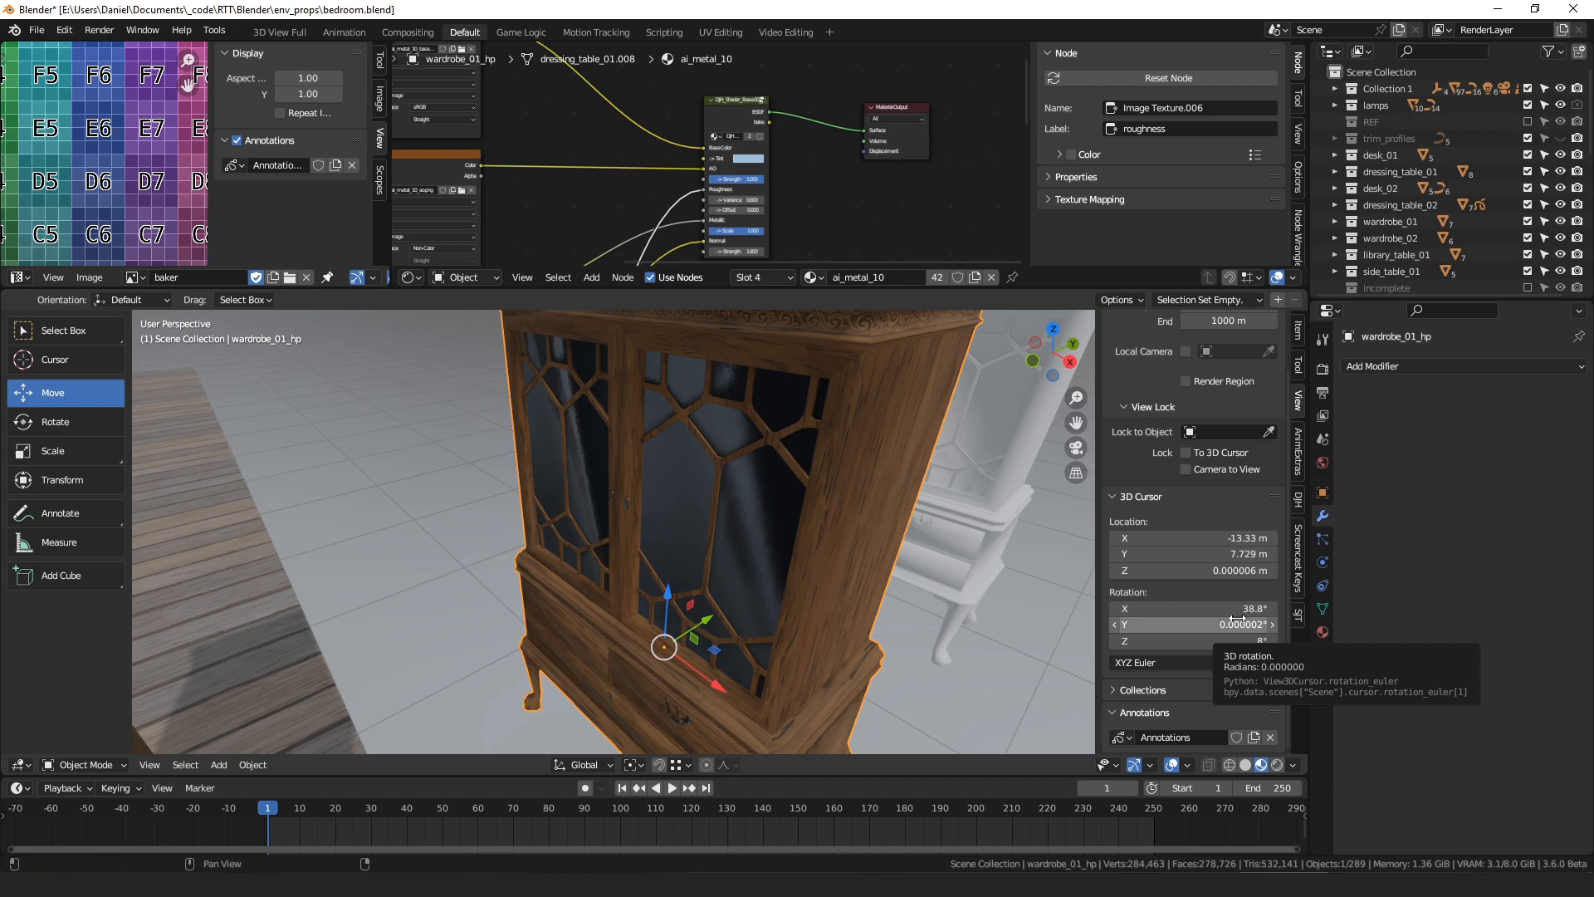
# - Add a Bevel modifier to the high-poly wardrobe with its width type set to Width
pyautogui.scroll(-4, 724, 510)
pyautogui.moveTo(724, 510); pyautogui.dragTo(734, 554, button='middle')
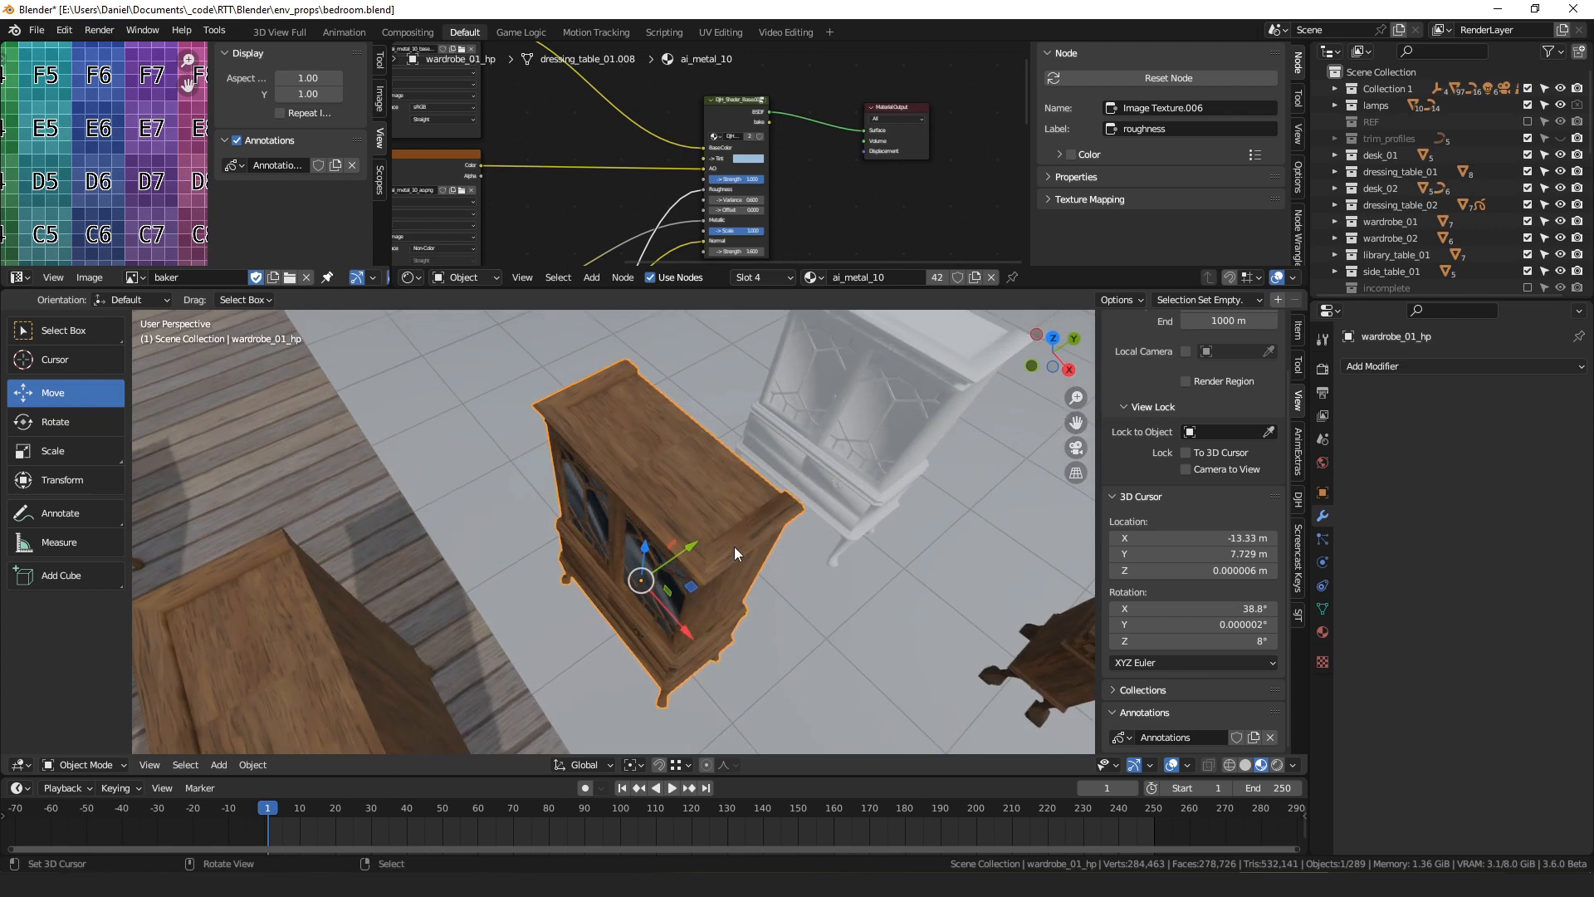
pyautogui.moveTo(734, 547); pyautogui.dragTo(750, 521, button='middle')
pyautogui.scroll(2, 696, 498)
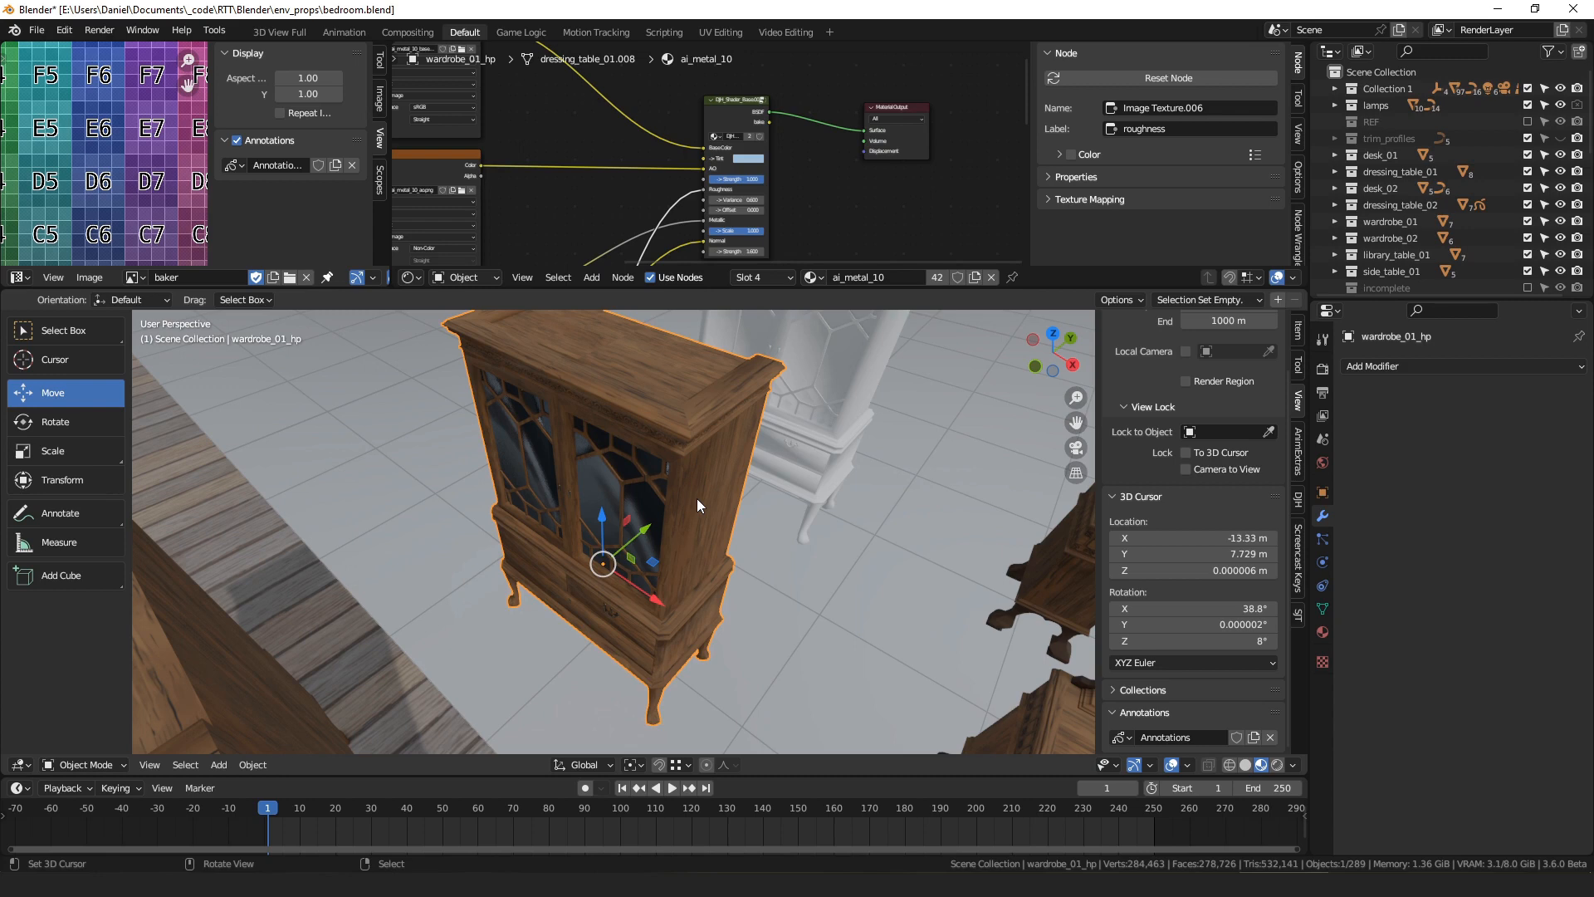
pyautogui.click(1385, 366)
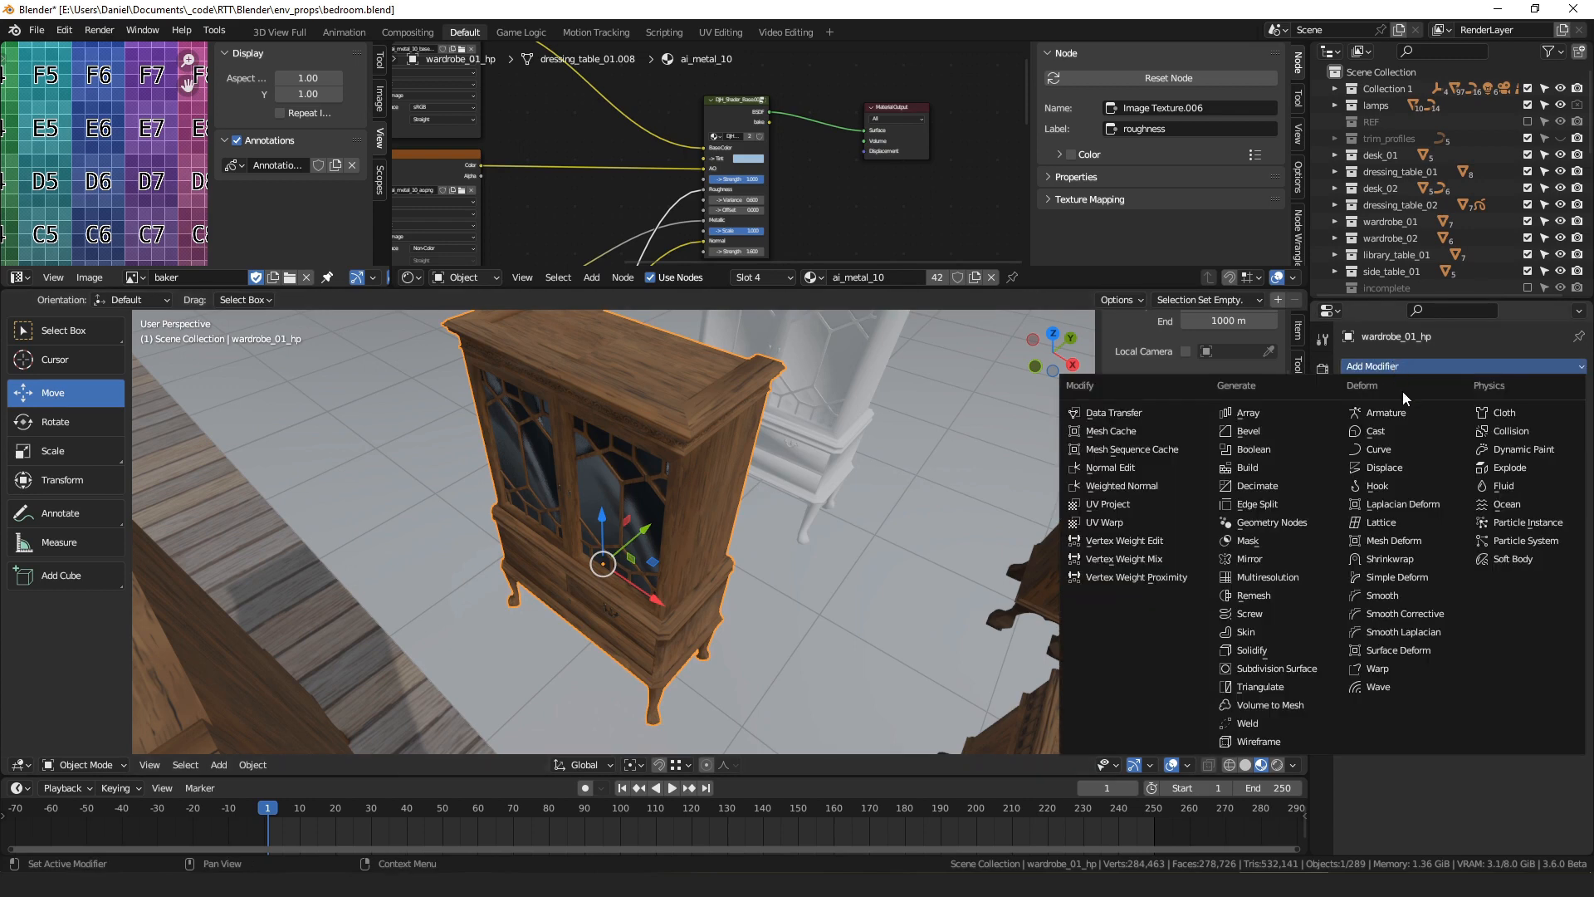
pyautogui.press('b')
pyautogui.scroll(4, 767, 538)
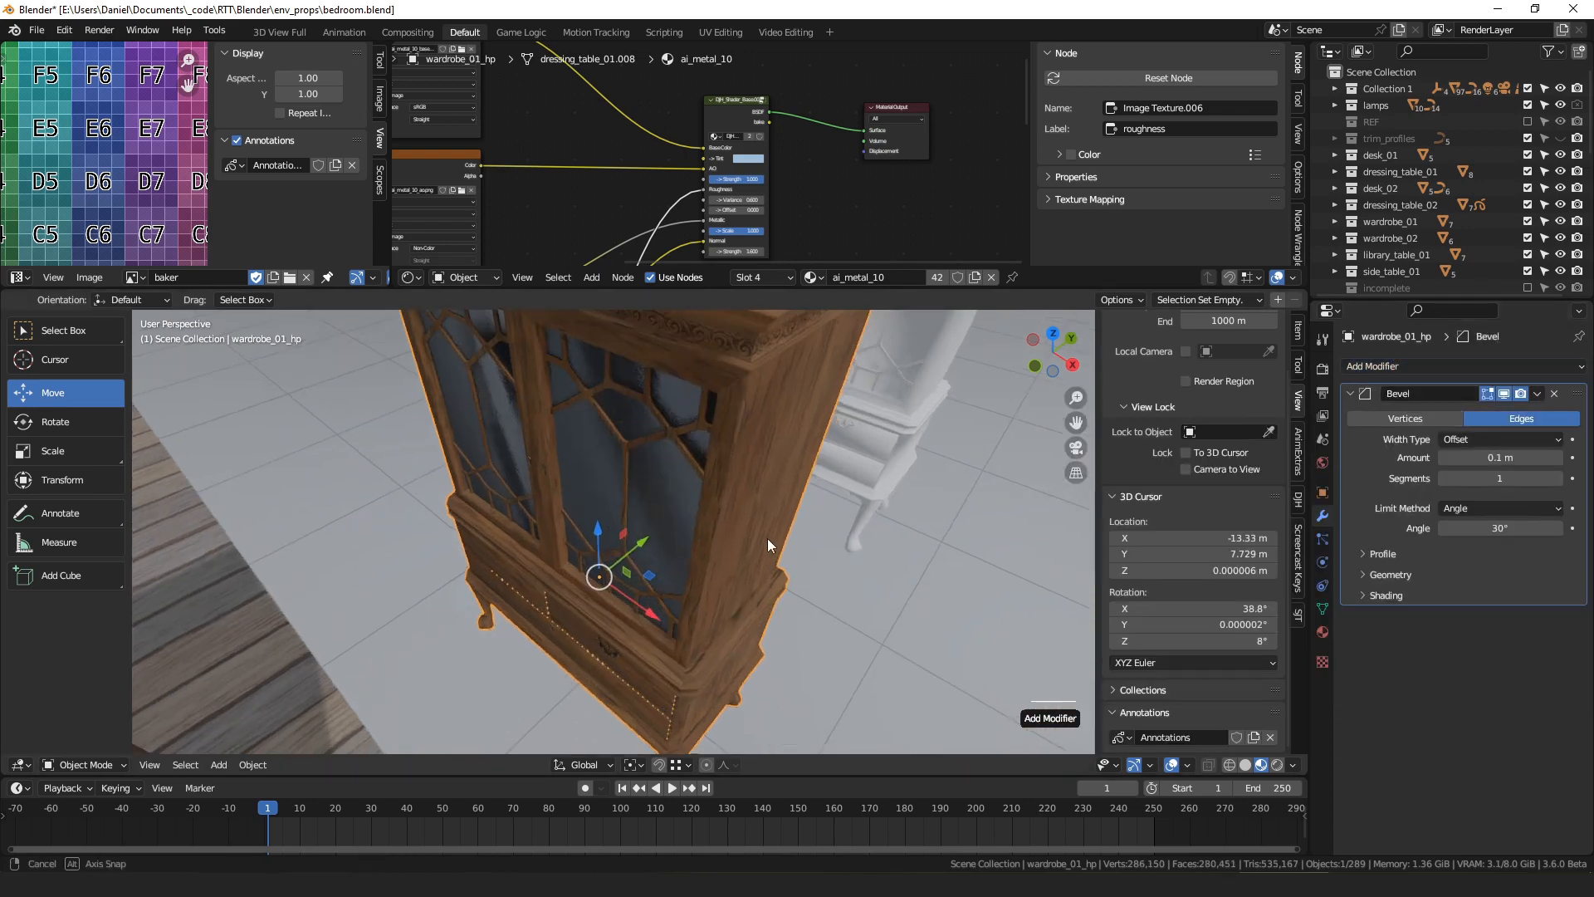
pyautogui.scroll(-4, 771, 570)
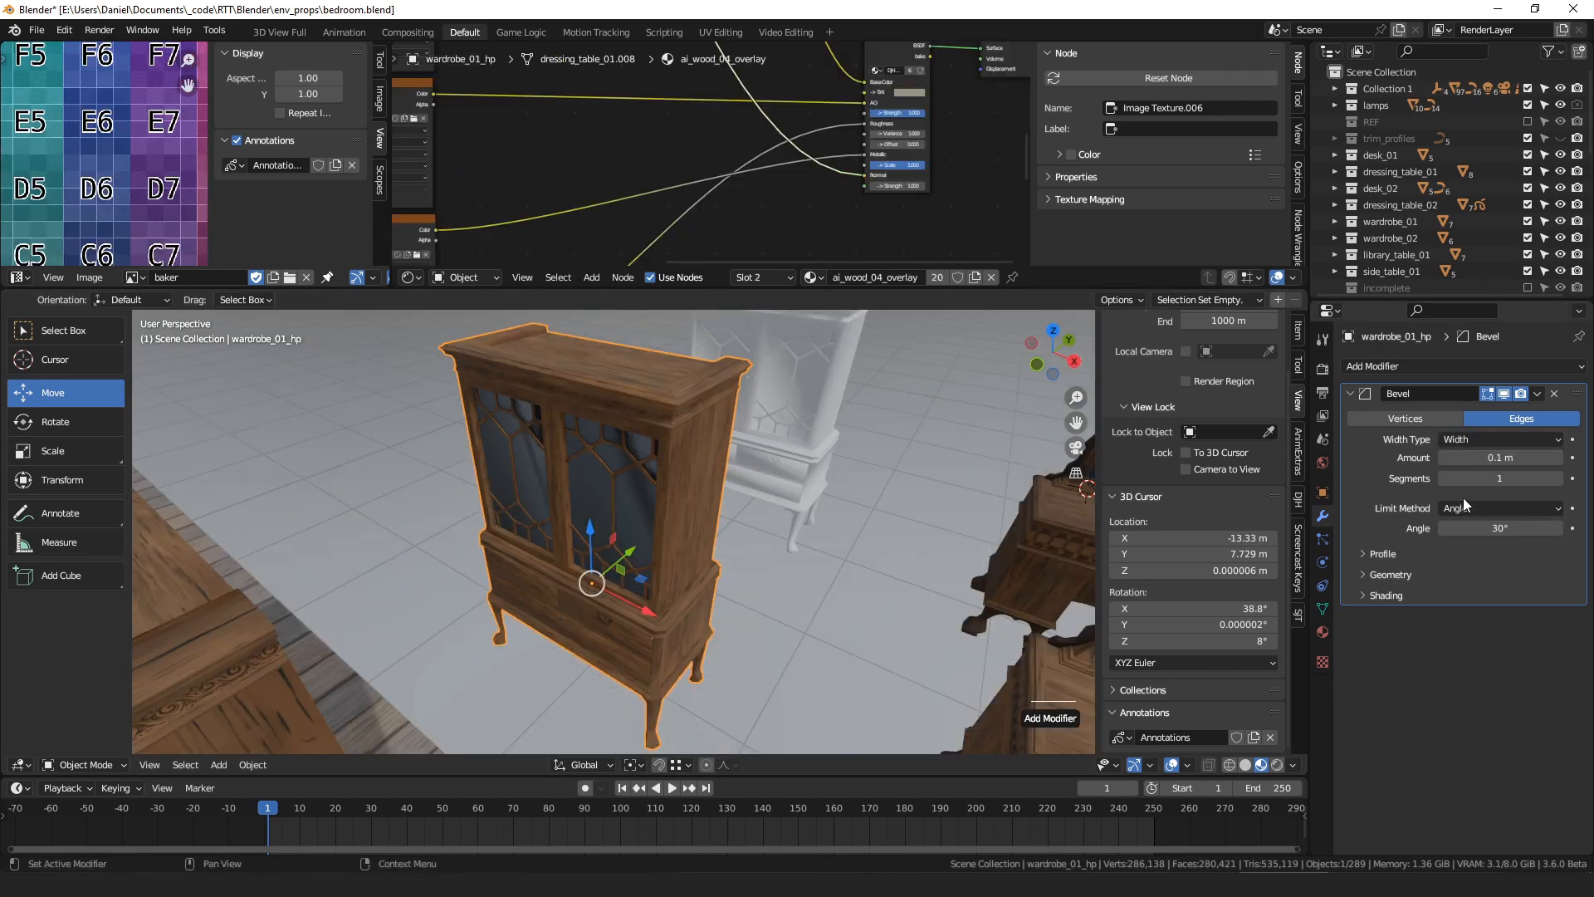
# - Turn off Clamp Overlap on the high-poly wardrobe's Bevel modifier and set its amount to 0.003 m
pyautogui.click(1391, 575)
pyautogui.click(1445, 671)
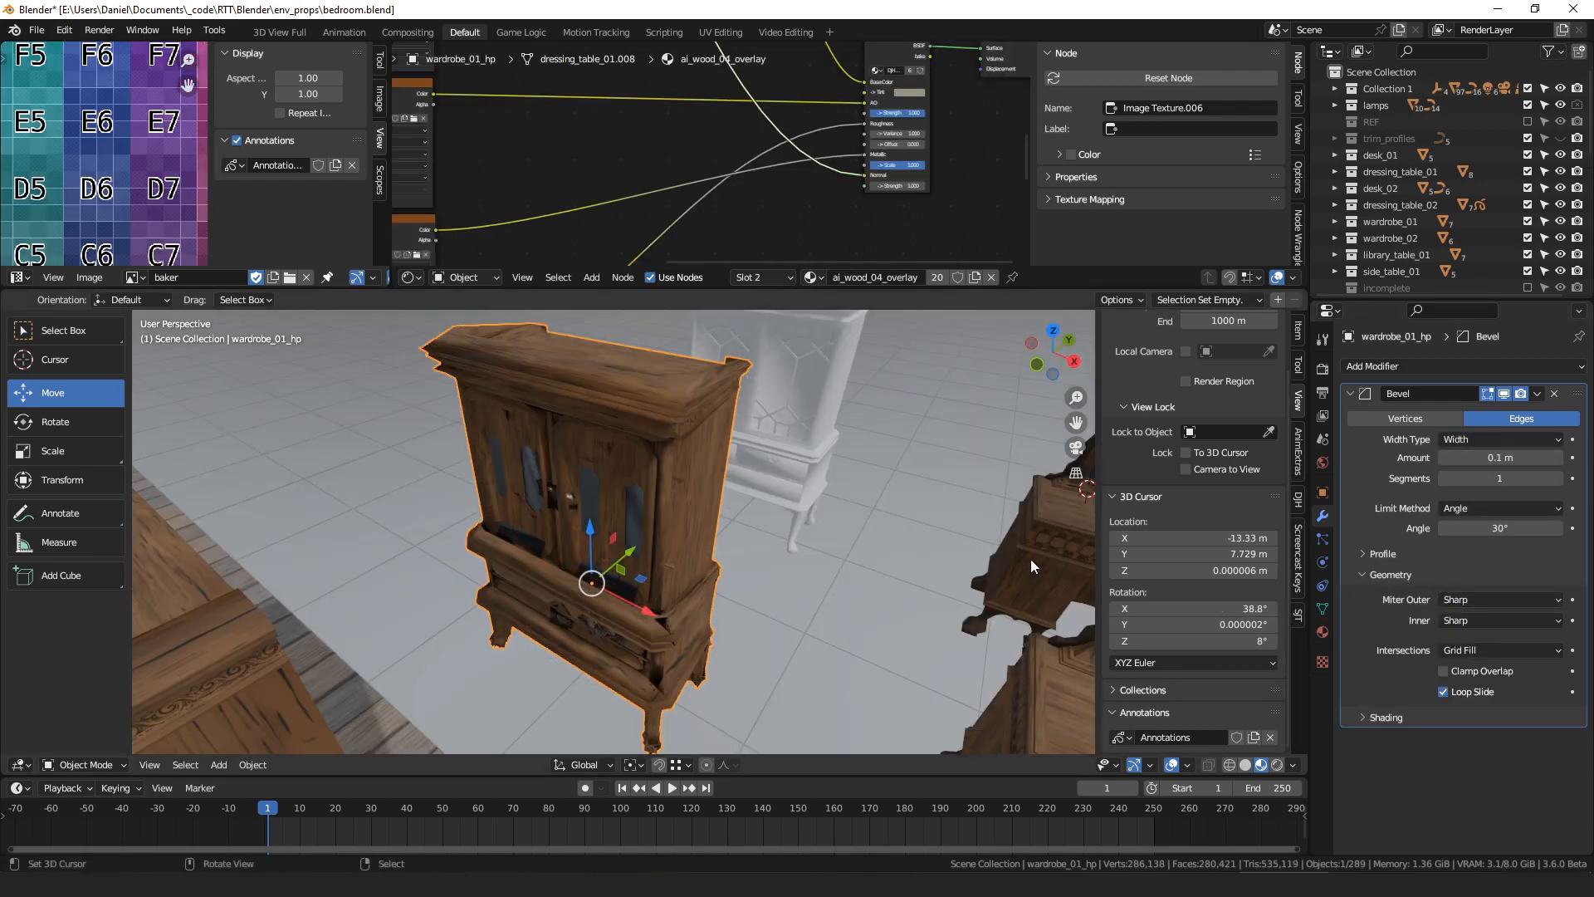
pyautogui.click(1490, 458)
pyautogui.write('.003')
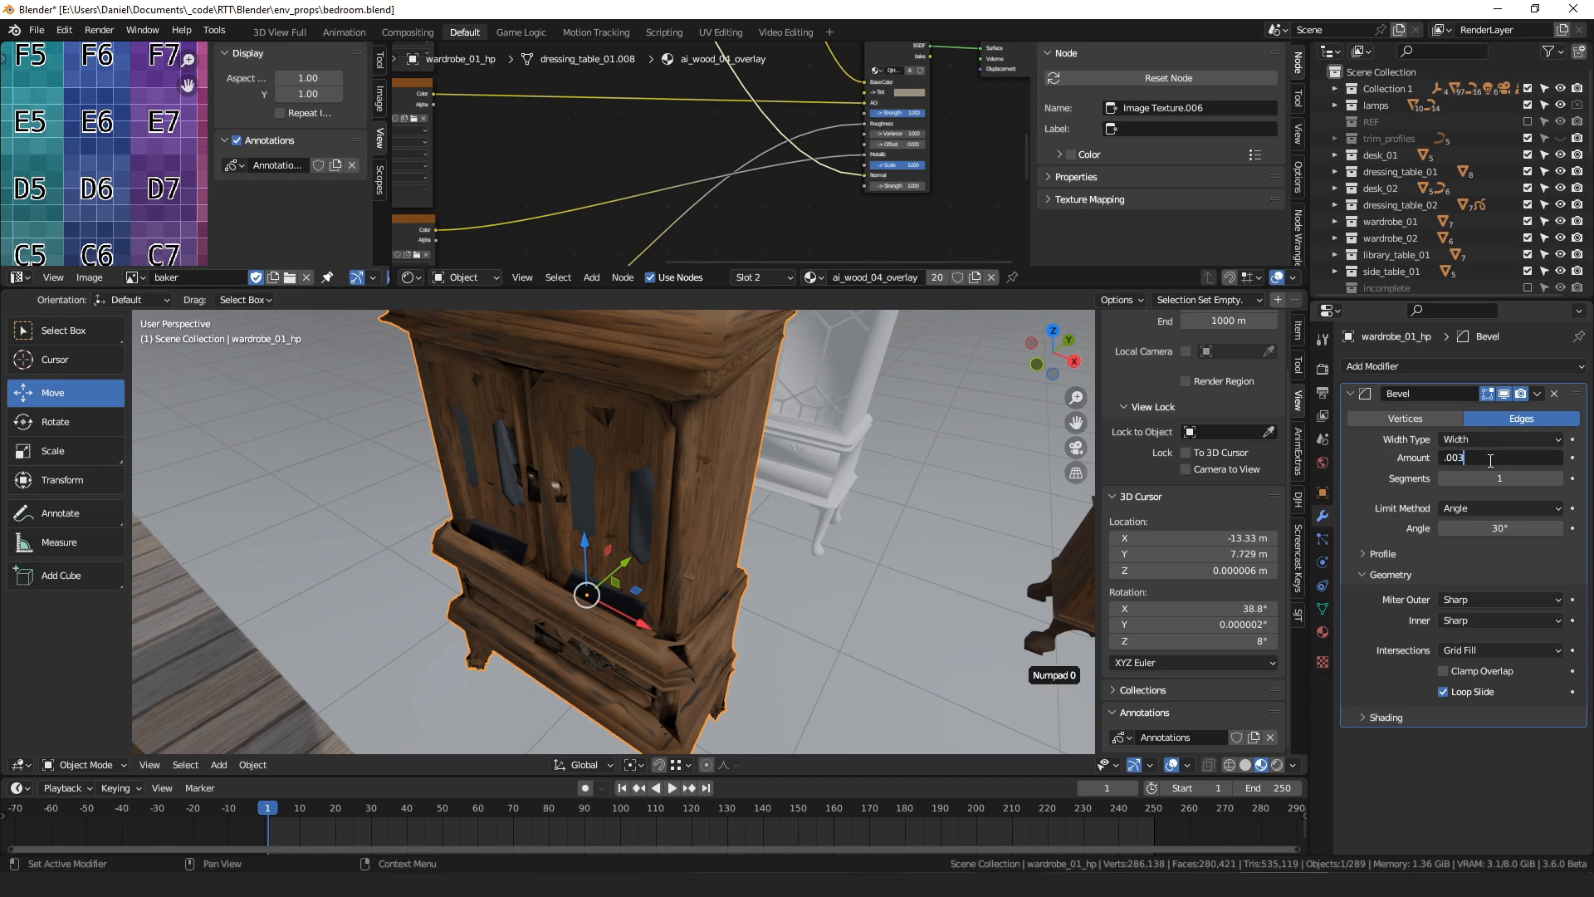
pyautogui.press('Return')
pyautogui.scroll(2, 699, 512)
pyautogui.moveTo(699, 512)
pyautogui.mouseDown(button='middle')
pyautogui.moveTo(694, 497)
pyautogui.moveTo(707, 550)
pyautogui.moveTo(685, 530)
pyautogui.mouseUp(button='middle')
pyautogui.scroll(3, 705, 531)
# - Switch the viewport to solid shading and compare the wardrobe's bevel with 4 segments and with 1 segment
pyautogui.click(1247, 765)
pyautogui.scroll(-3, 726, 506)
pyautogui.scroll(-2, 688, 540)
pyautogui.scroll(3, 682, 510)
pyautogui.click(1500, 478)
pyautogui.write('4')
pyautogui.press('Return')
pyautogui.moveTo(914, 554); pyautogui.dragTo(847, 531, button='middle')
pyautogui.click(1500, 479)
pyautogui.write('1')
pyautogui.press('Return')
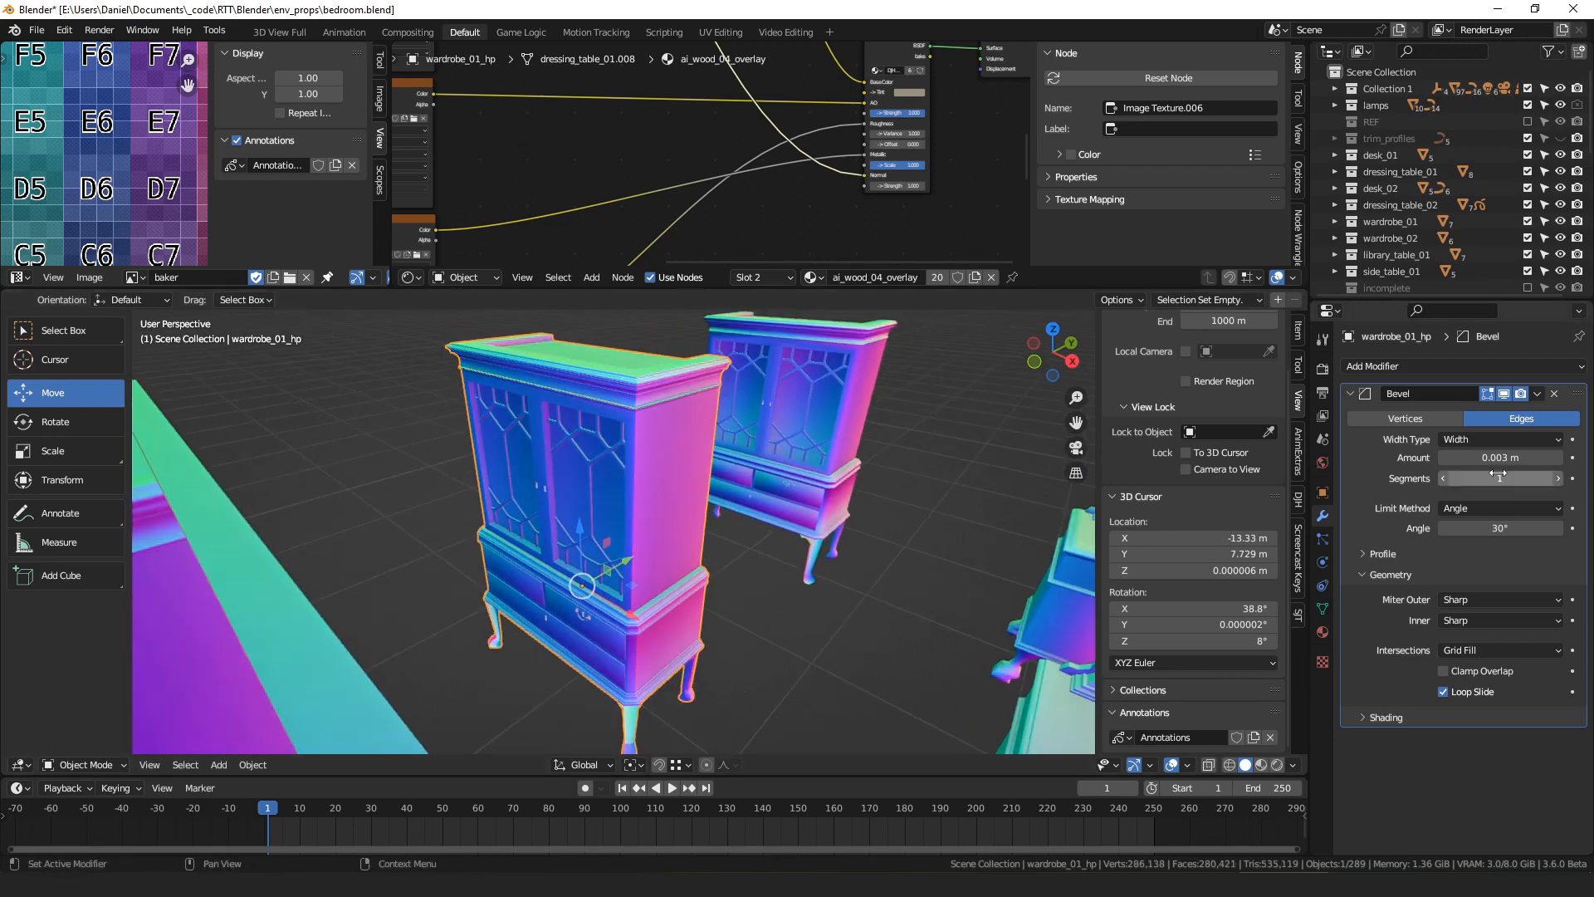
pyautogui.moveTo(631, 581); pyautogui.dragTo(532, 572, button='middle')
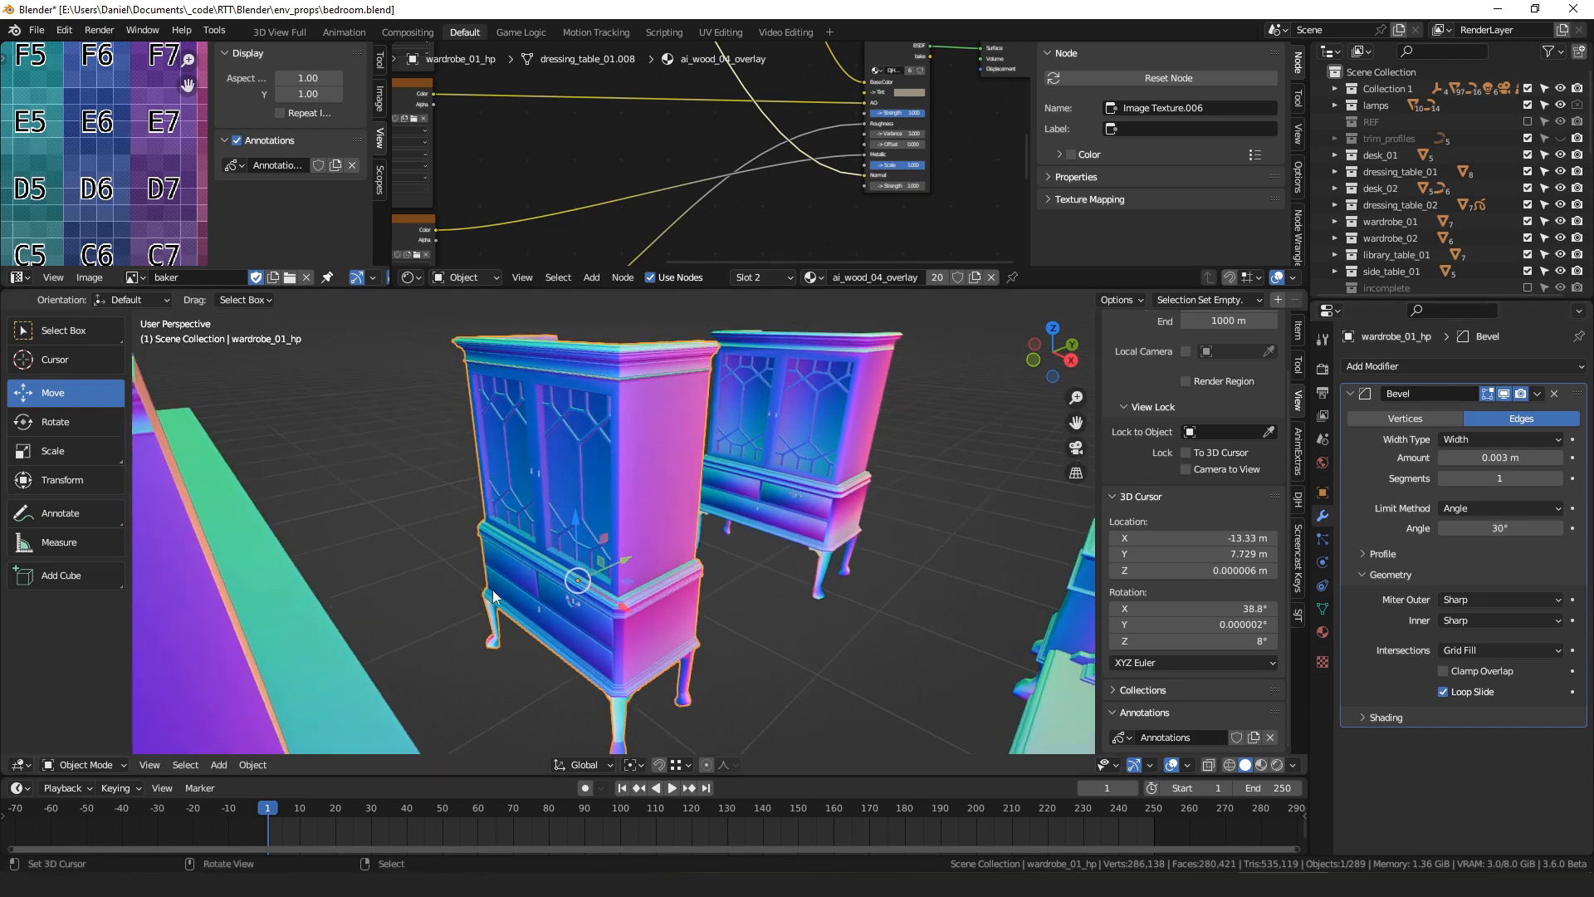
# - Set the bevel's segments to 5 and return the viewport to material preview shading
pyautogui.click(1499, 479)
pyautogui.write('5')
pyautogui.press('Return')
pyautogui.moveTo(747, 480); pyautogui.dragTo(685, 498, button='middle')
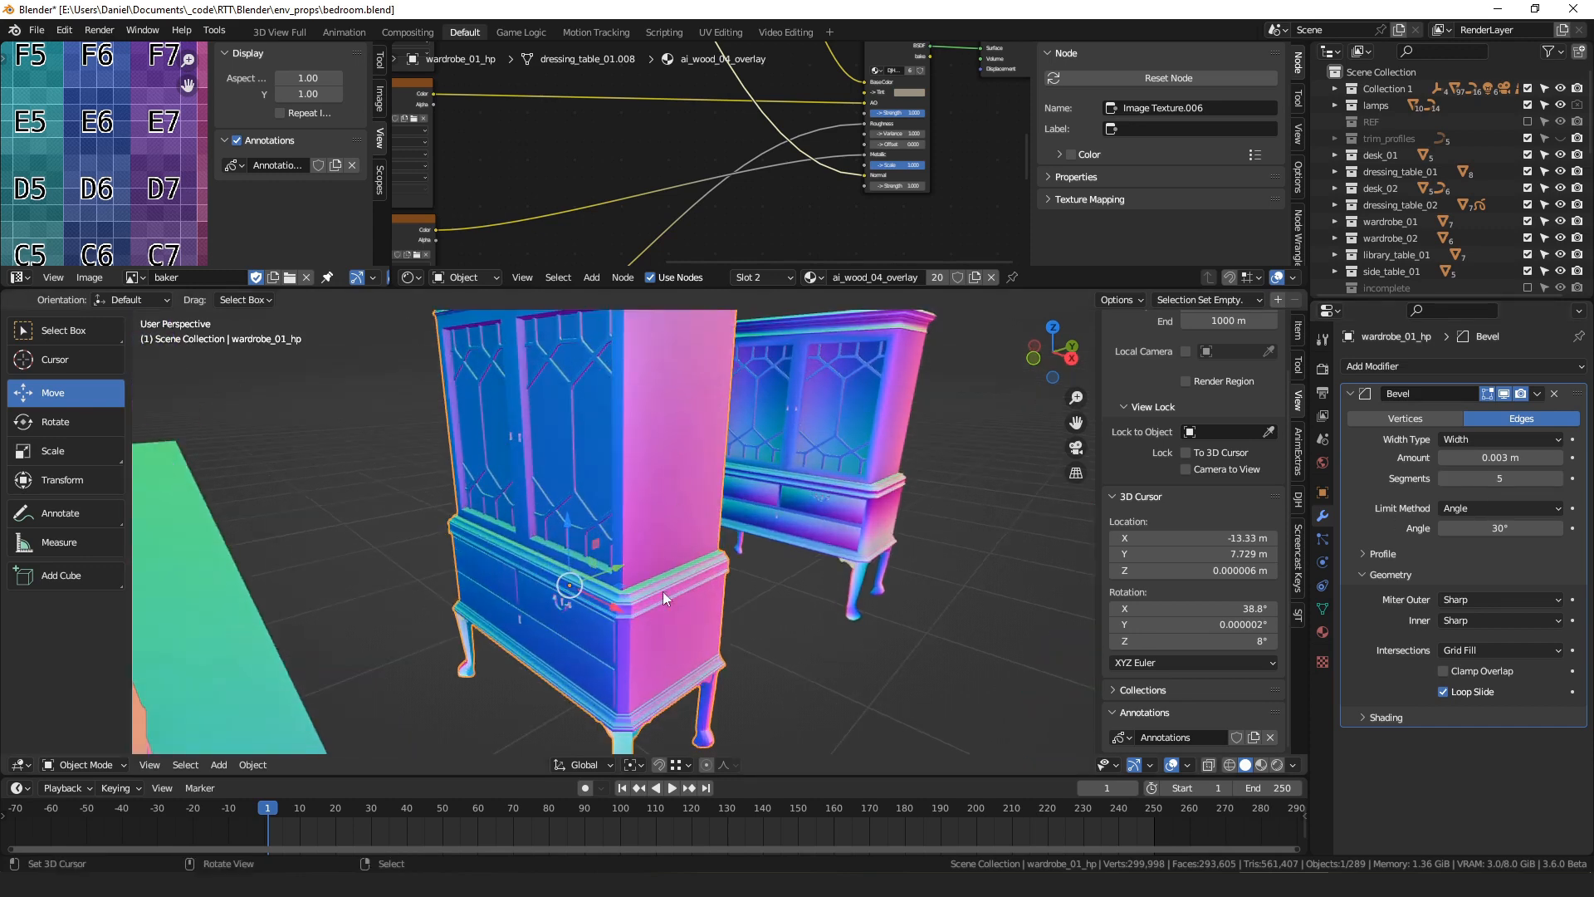
pyautogui.scroll(-6, 716, 509)
pyautogui.press('z')
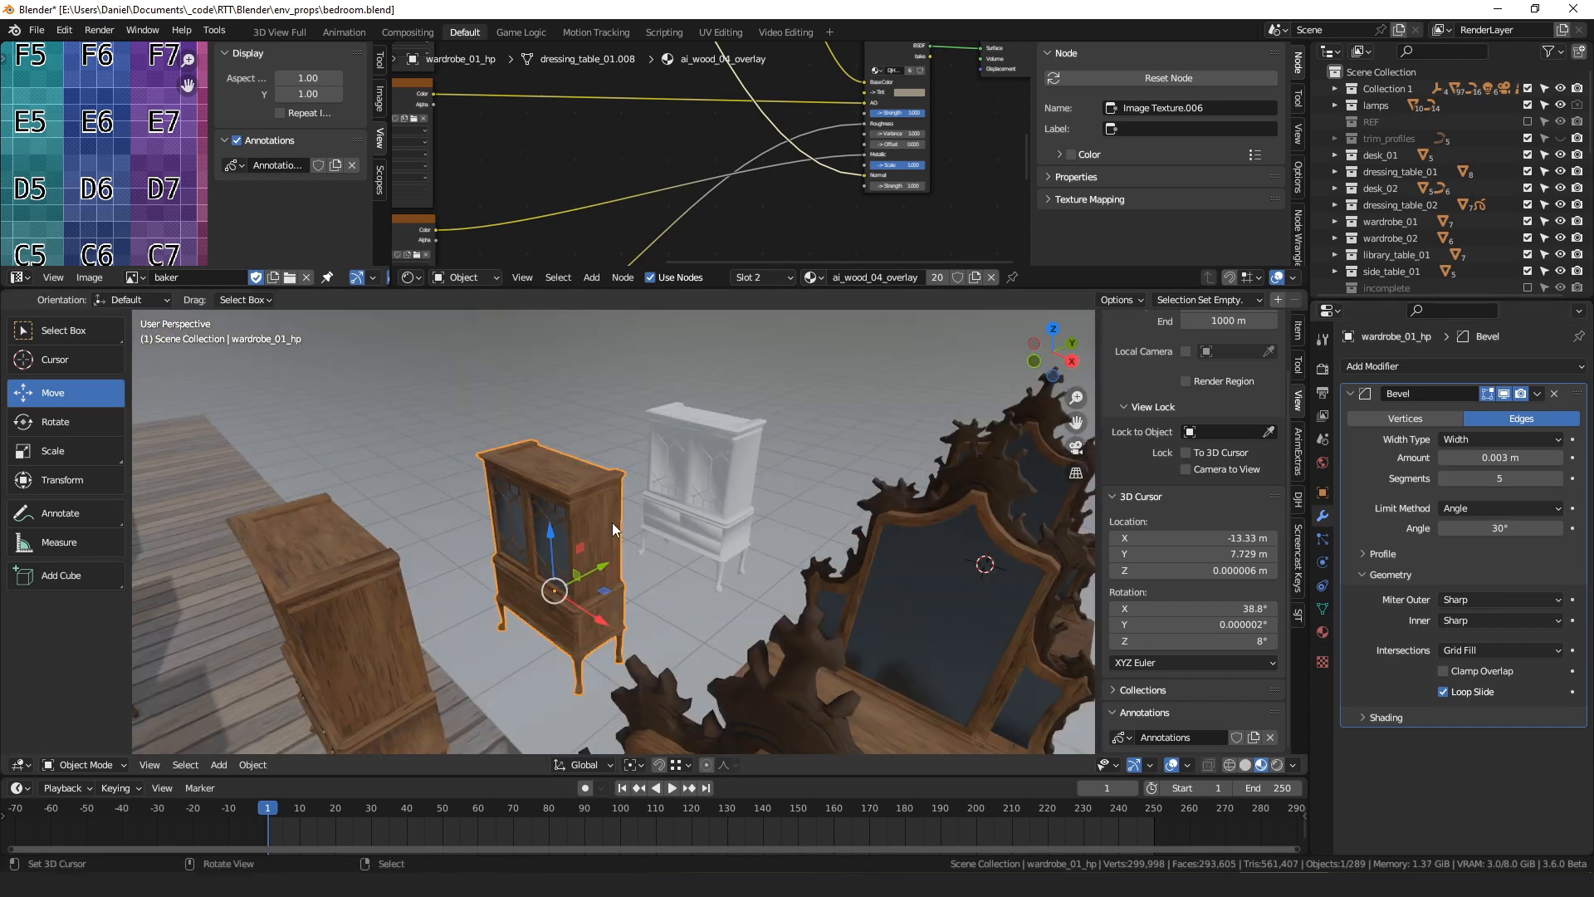
# - Move the white wardrobe copy about 3.3 m along the Y axis and frame it in the viewport
pyautogui.moveTo(611, 522); pyautogui.dragTo(636, 538, button='middle')
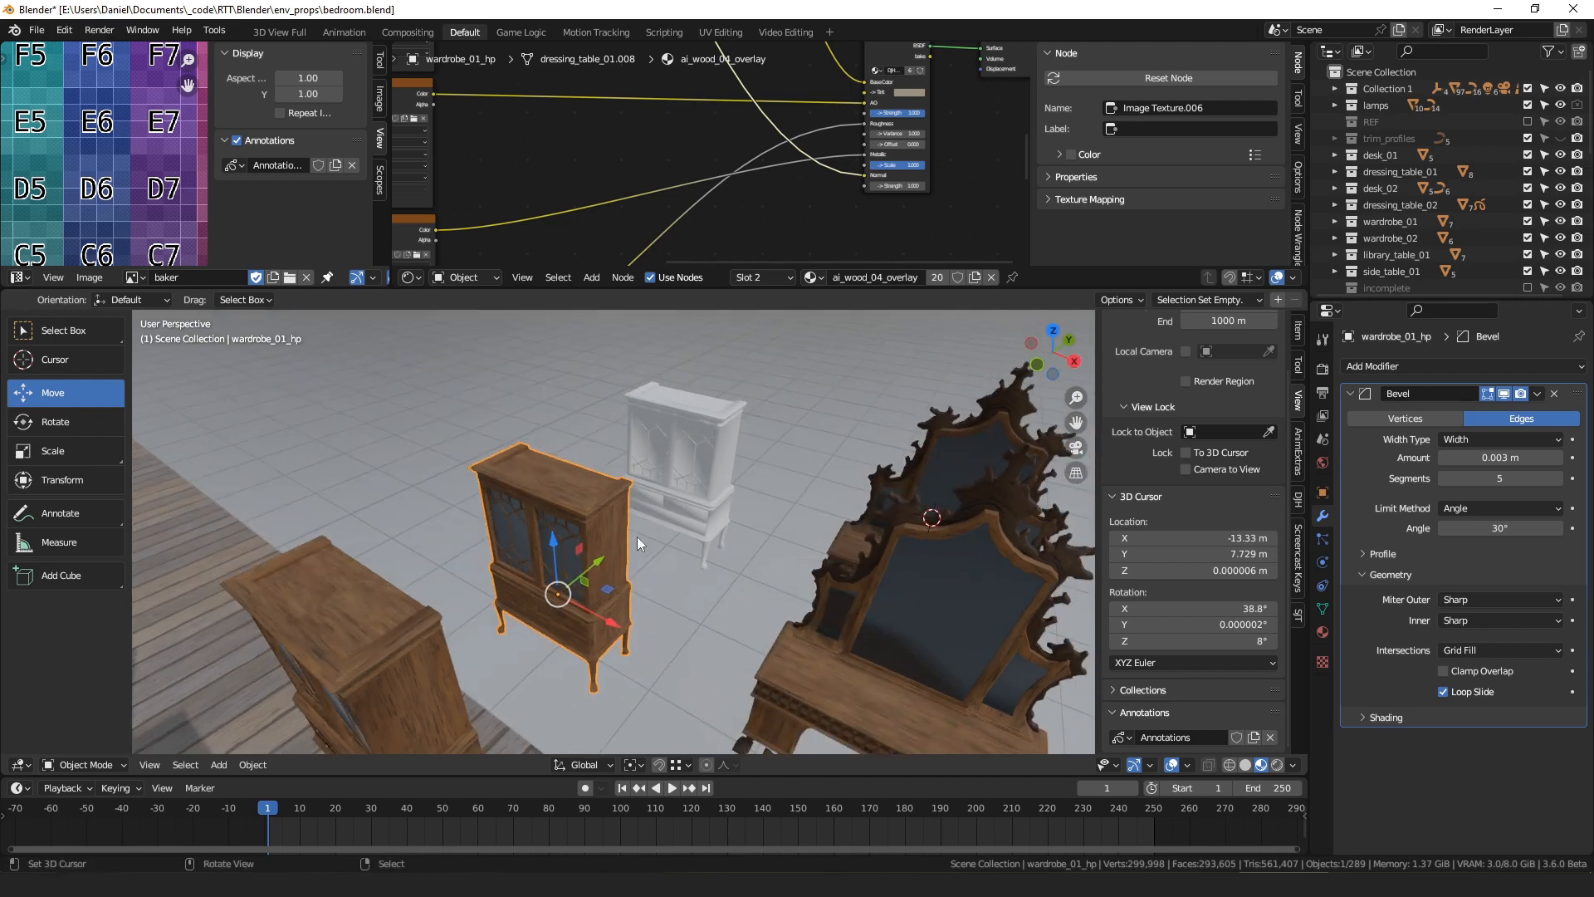
pyautogui.moveTo(617, 521); pyautogui.dragTo(651, 534, button='middle')
pyautogui.click(668, 441)
pyautogui.keyDown('shift'); pyautogui.moveTo(668, 441); pyautogui.dragTo(584, 563, button='middle'); pyautogui.keyUp('shift')
pyautogui.moveTo(584, 563); pyautogui.dragTo(416, 531)
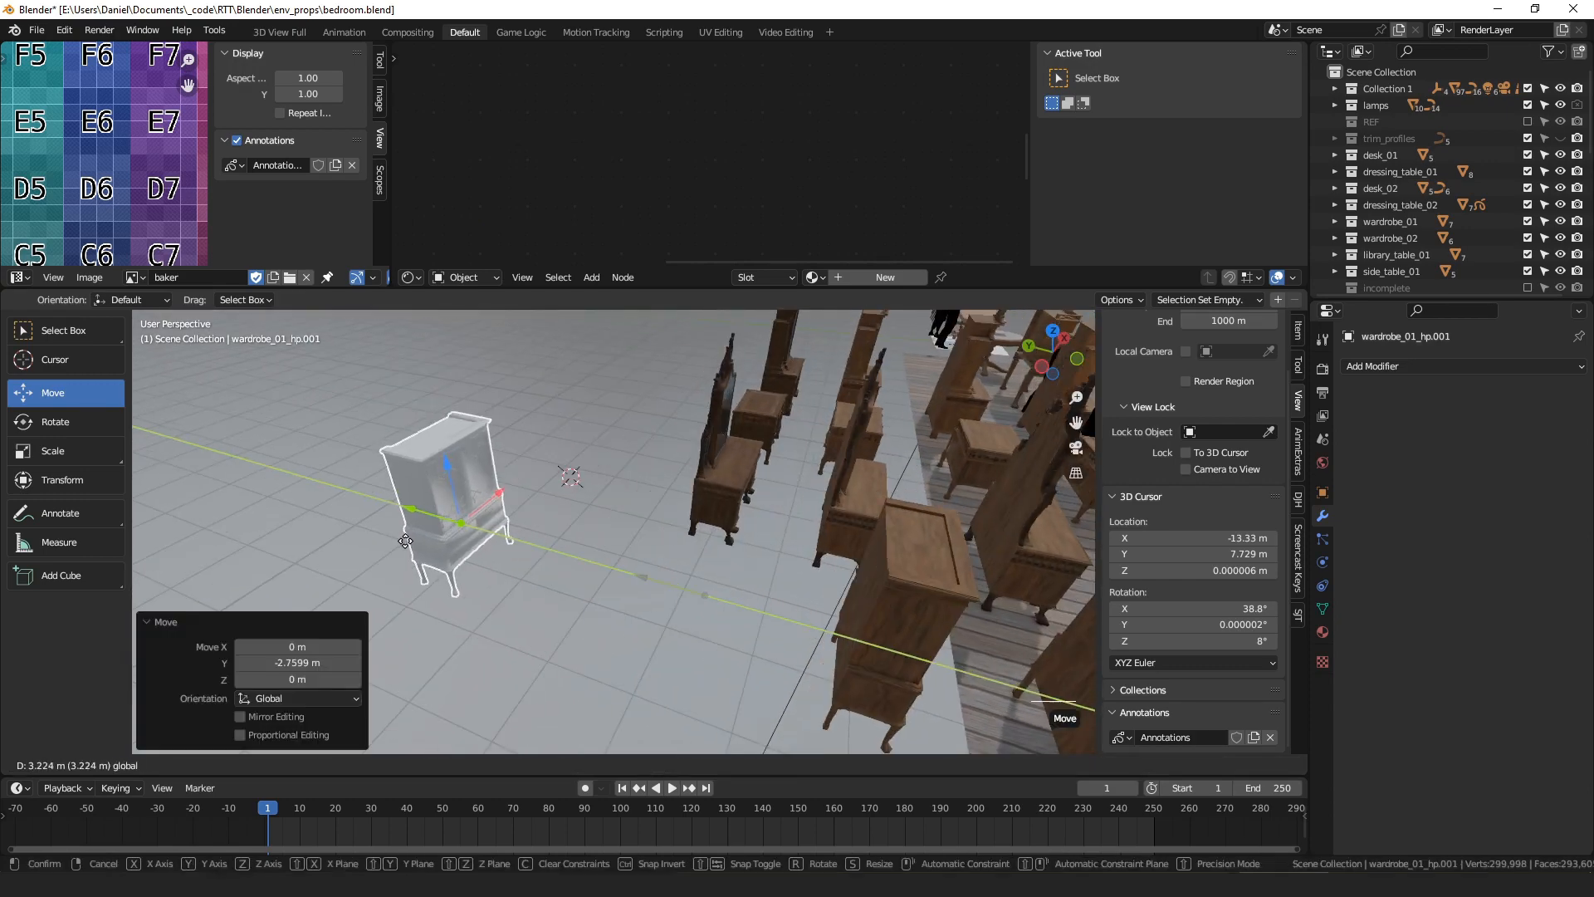
pyautogui.press('KP_Decimal')
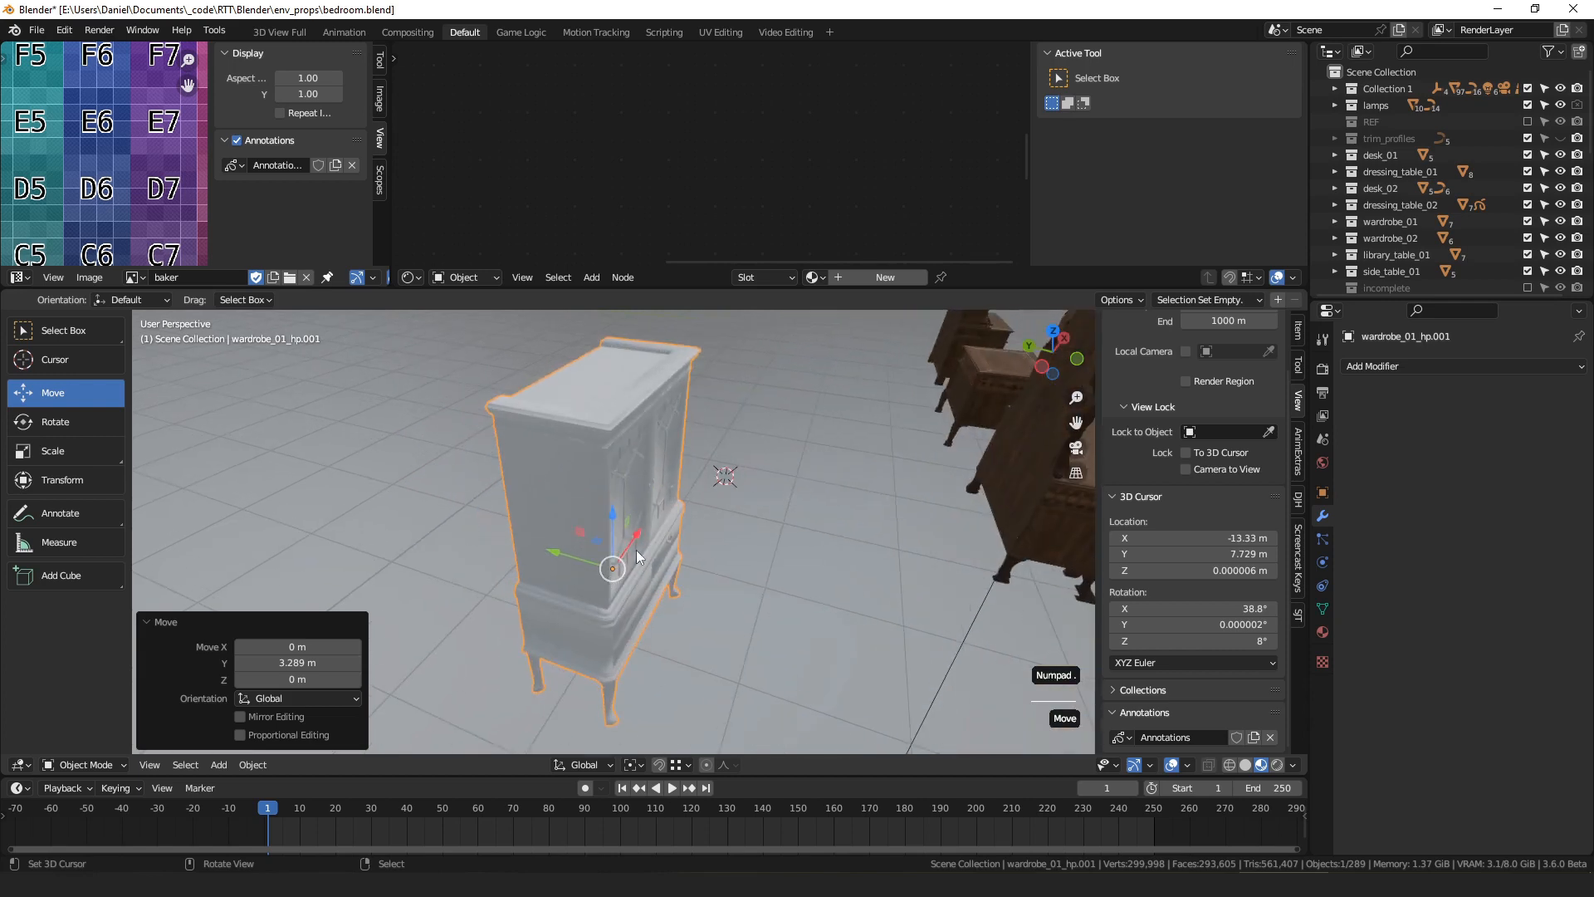
# - Add a Geometry Nodes modifier to the white wardrobe copy and assign it the Bake_Explode node group
pyautogui.keyDown('shift'); pyautogui.moveTo(648, 490); pyautogui.dragTo(652, 527, button='middle'); pyautogui.keyUp('shift')
pyautogui.scroll(2, 644, 539)
pyautogui.scroll(2, 654, 533)
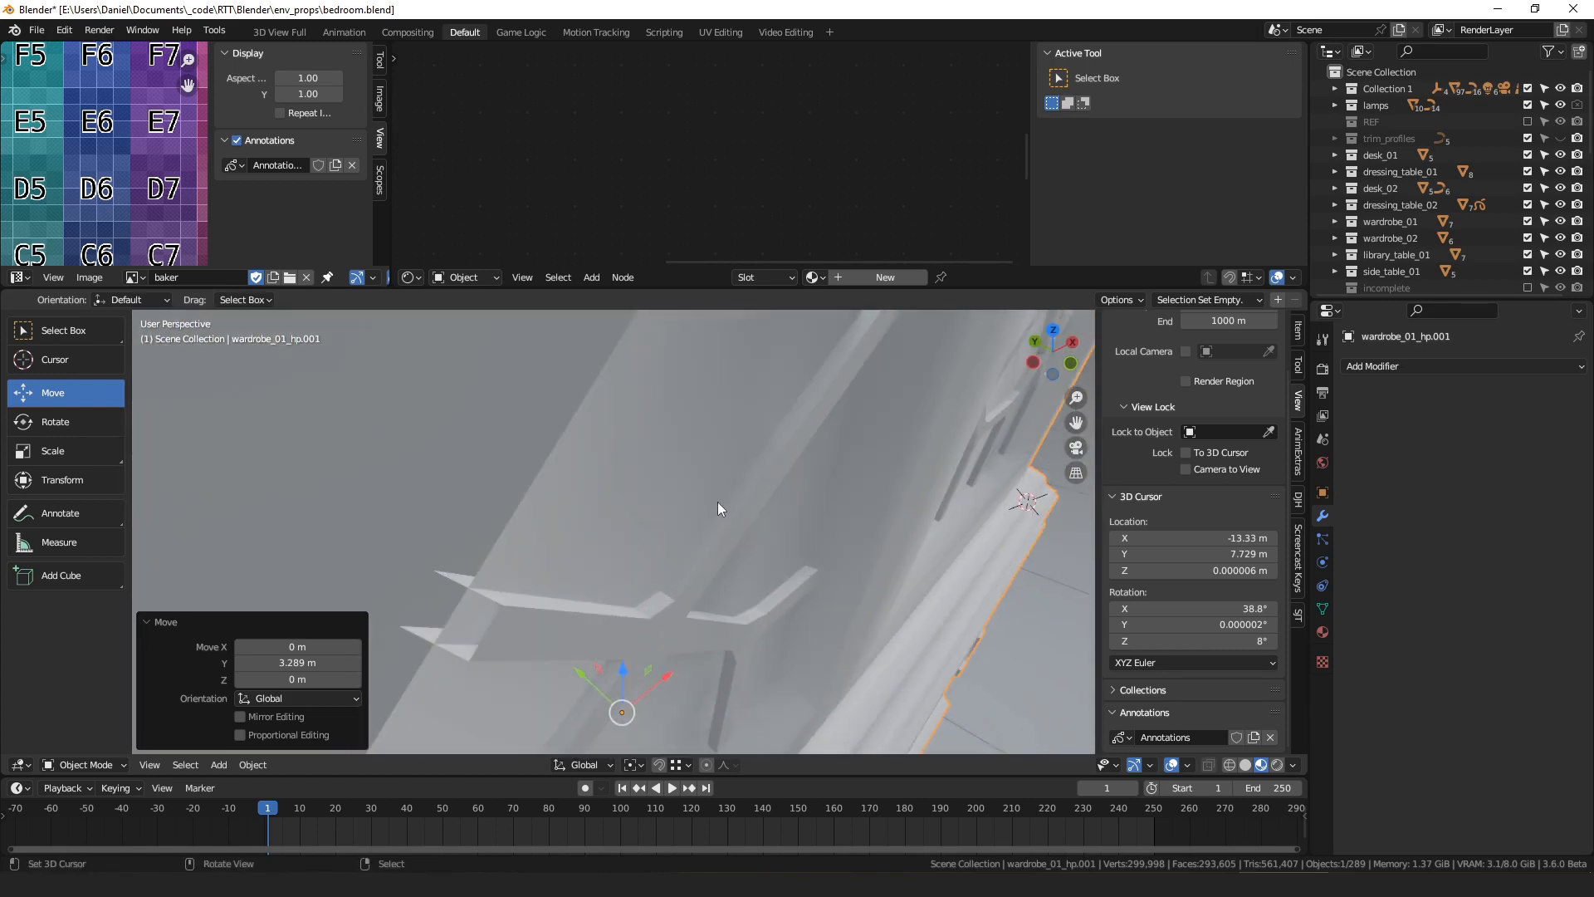
pyautogui.moveTo(820, 360); pyautogui.dragTo(710, 516)
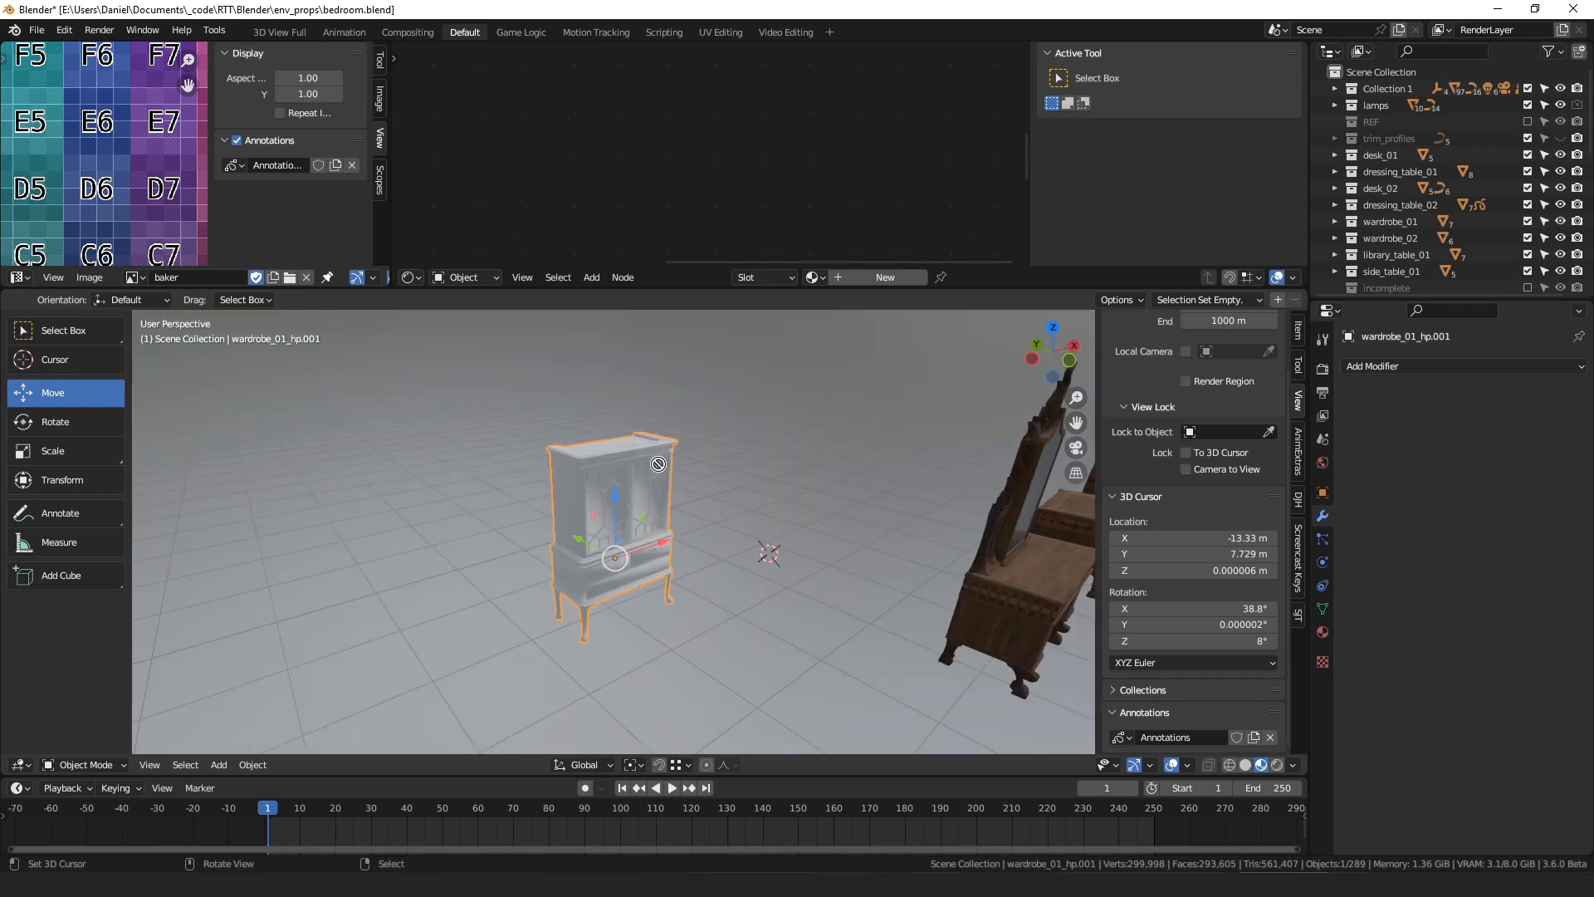
pyautogui.moveTo(657, 465); pyautogui.dragTo(688, 511, button='middle')
pyautogui.click(1456, 367)
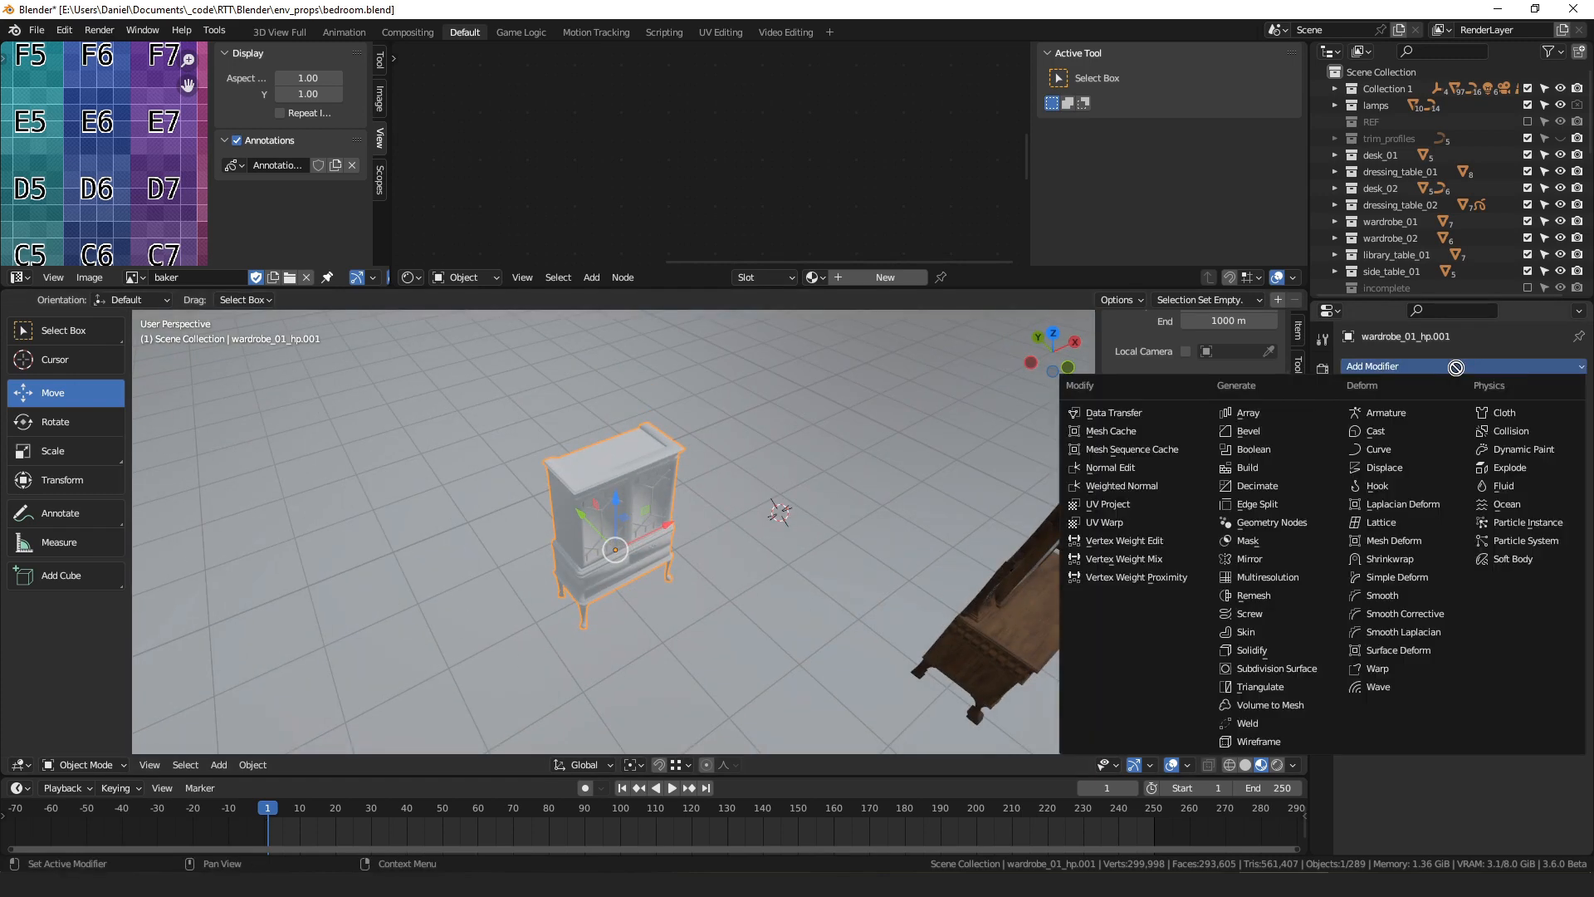
pyautogui.click(1271, 522)
pyautogui.click(1365, 419)
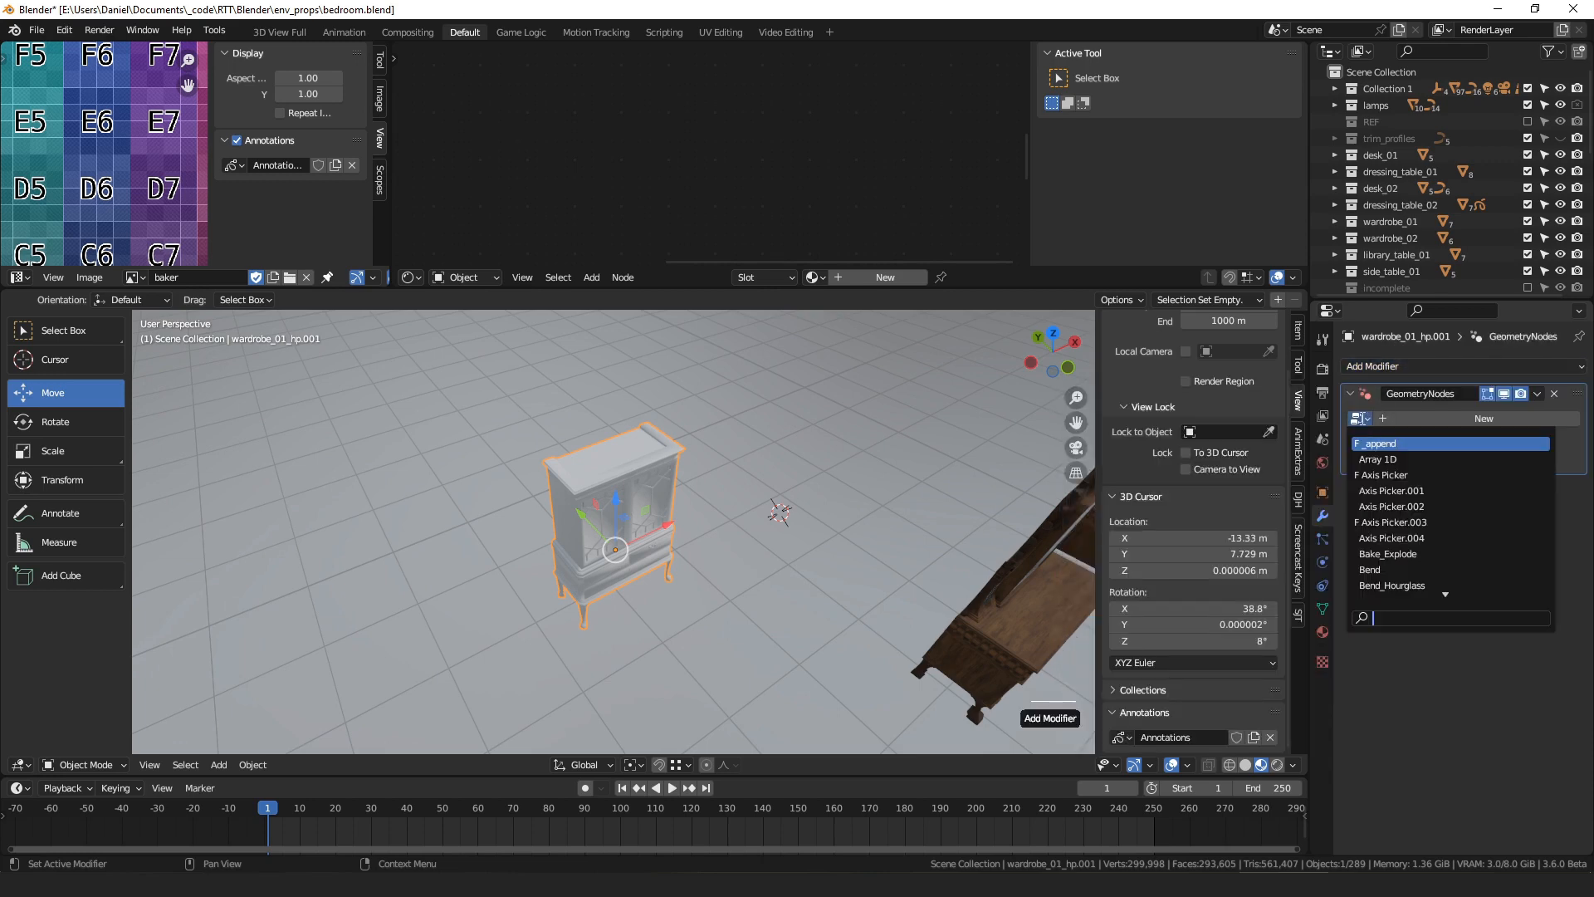
pyautogui.click(1388, 554)
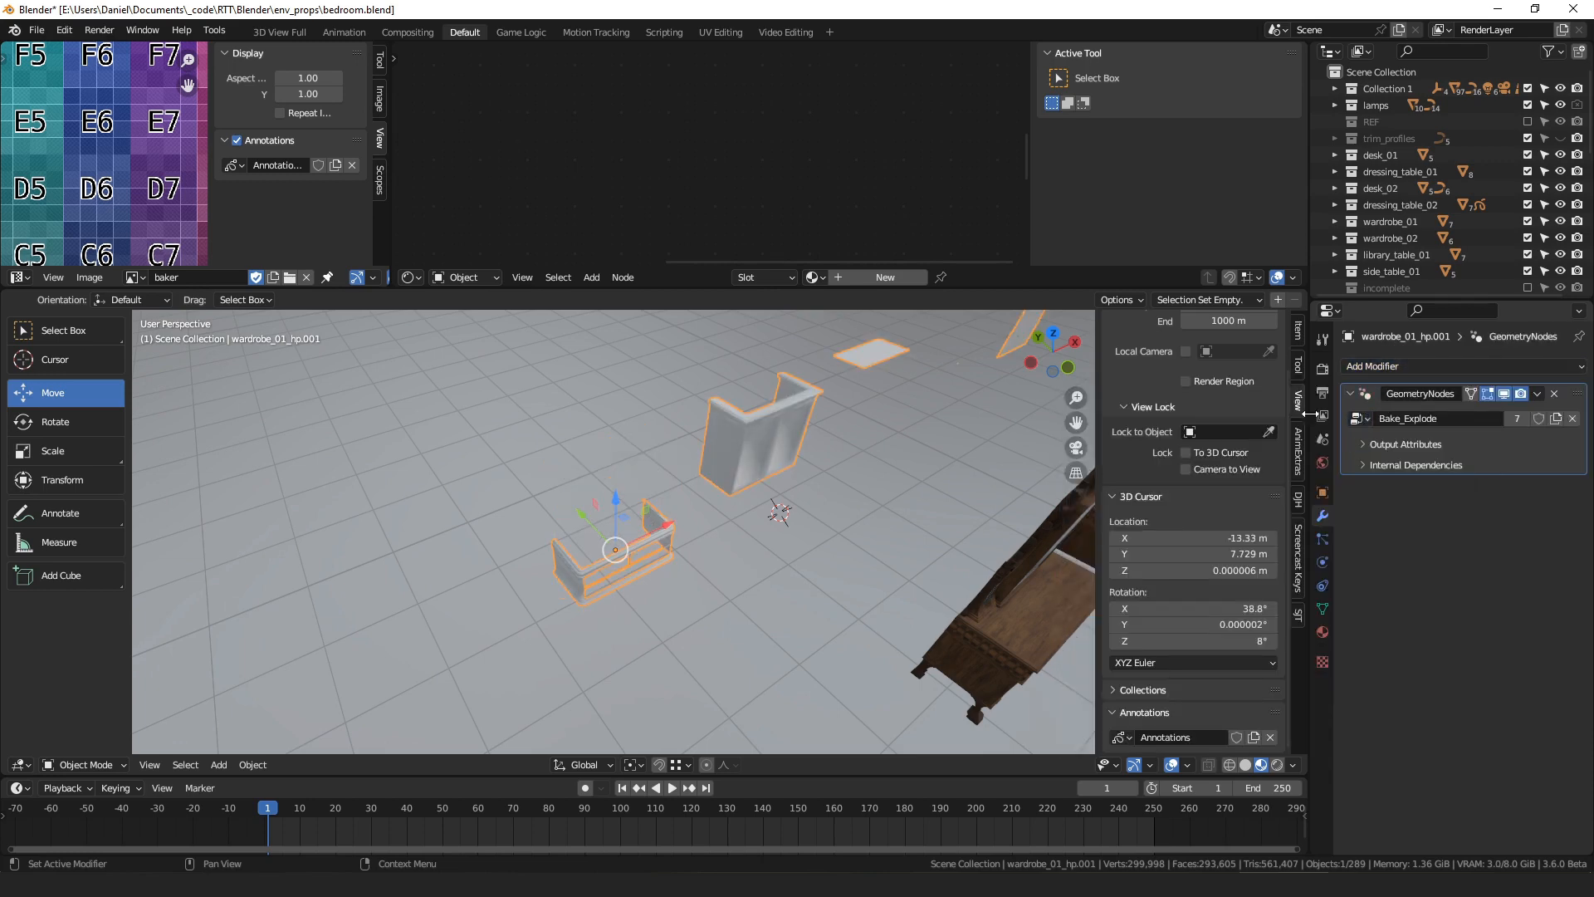
# - Display the Bake_Explode node tree in the geometry node editor and examine how its nodes offset the mesh parts
pyautogui.click(412, 276)
pyautogui.click(552, 210)
pyautogui.scroll(-2, 623, 206)
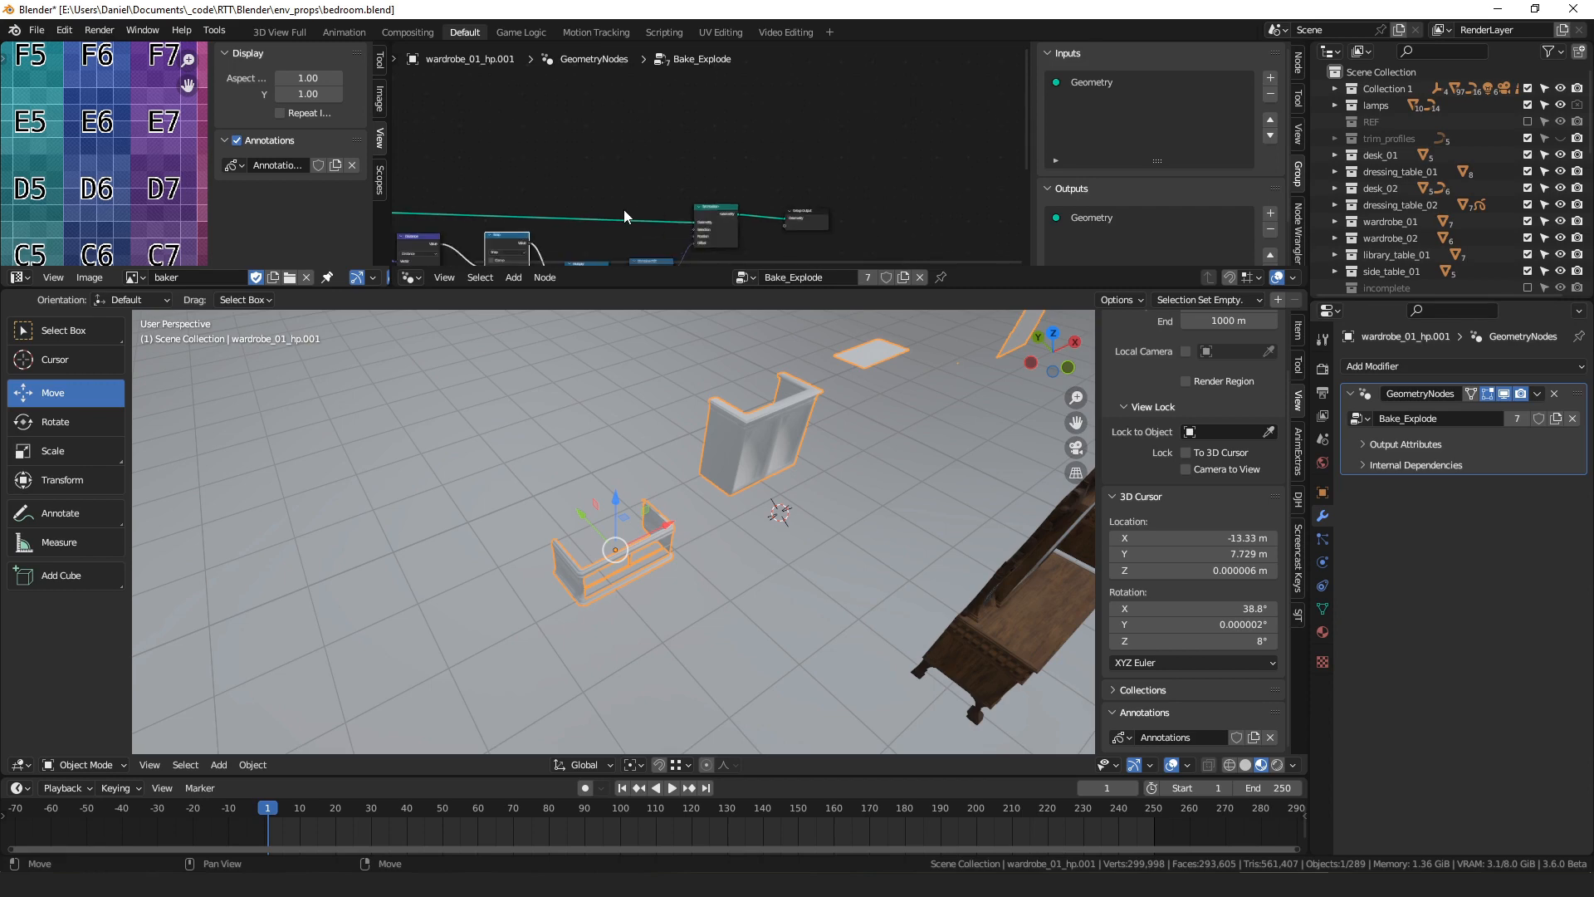
pyautogui.scroll(1, 515, 199)
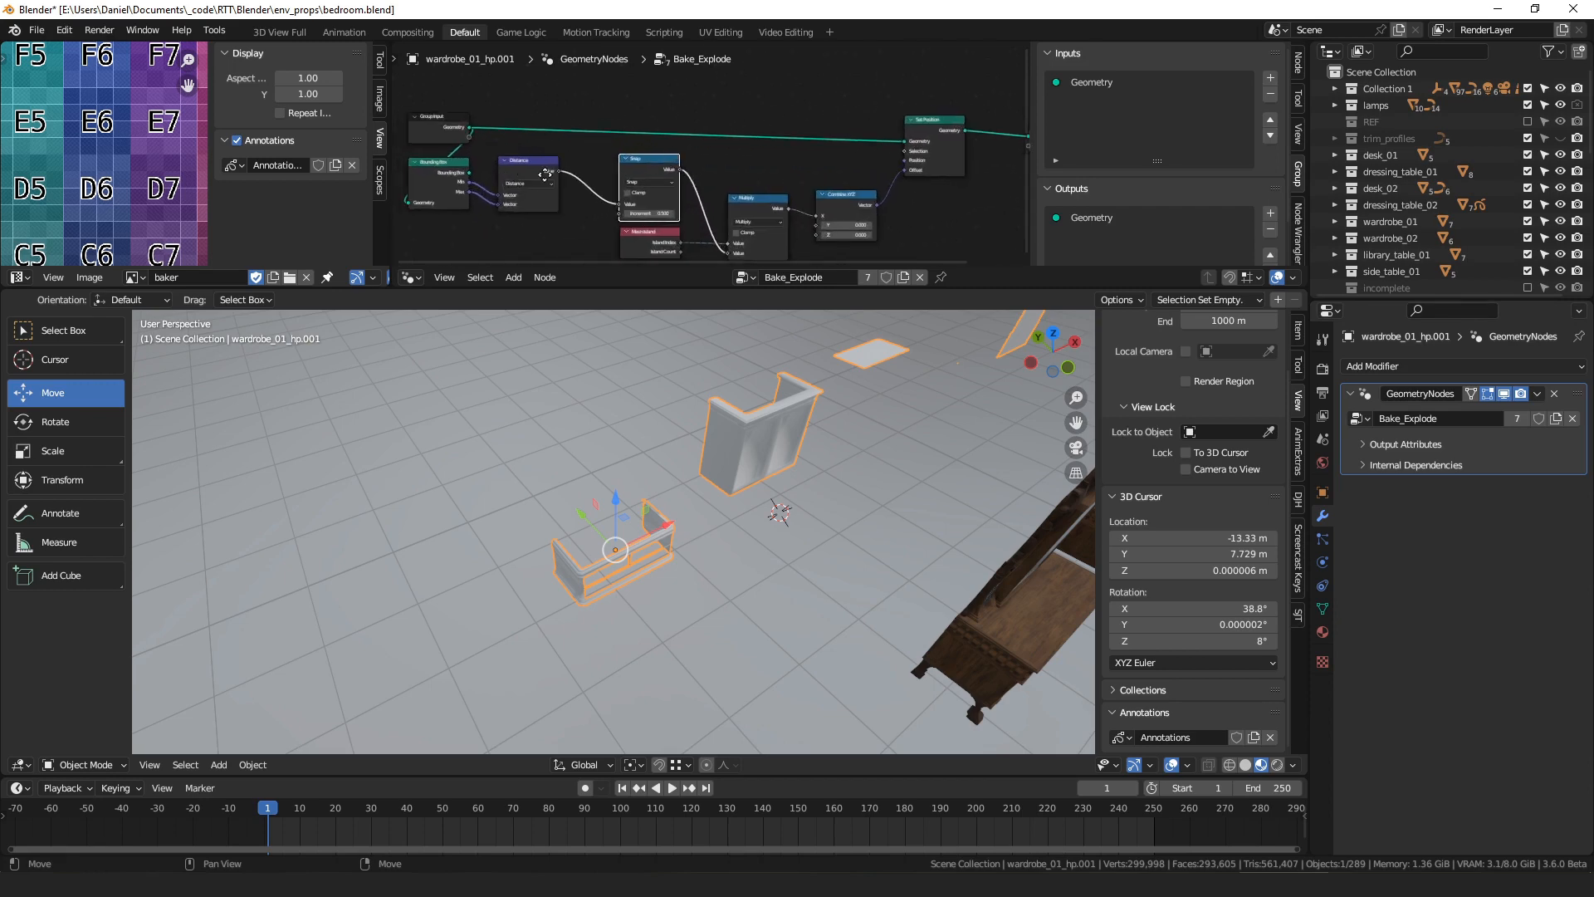
pyautogui.scroll(3, 714, 154)
pyautogui.press('Home')
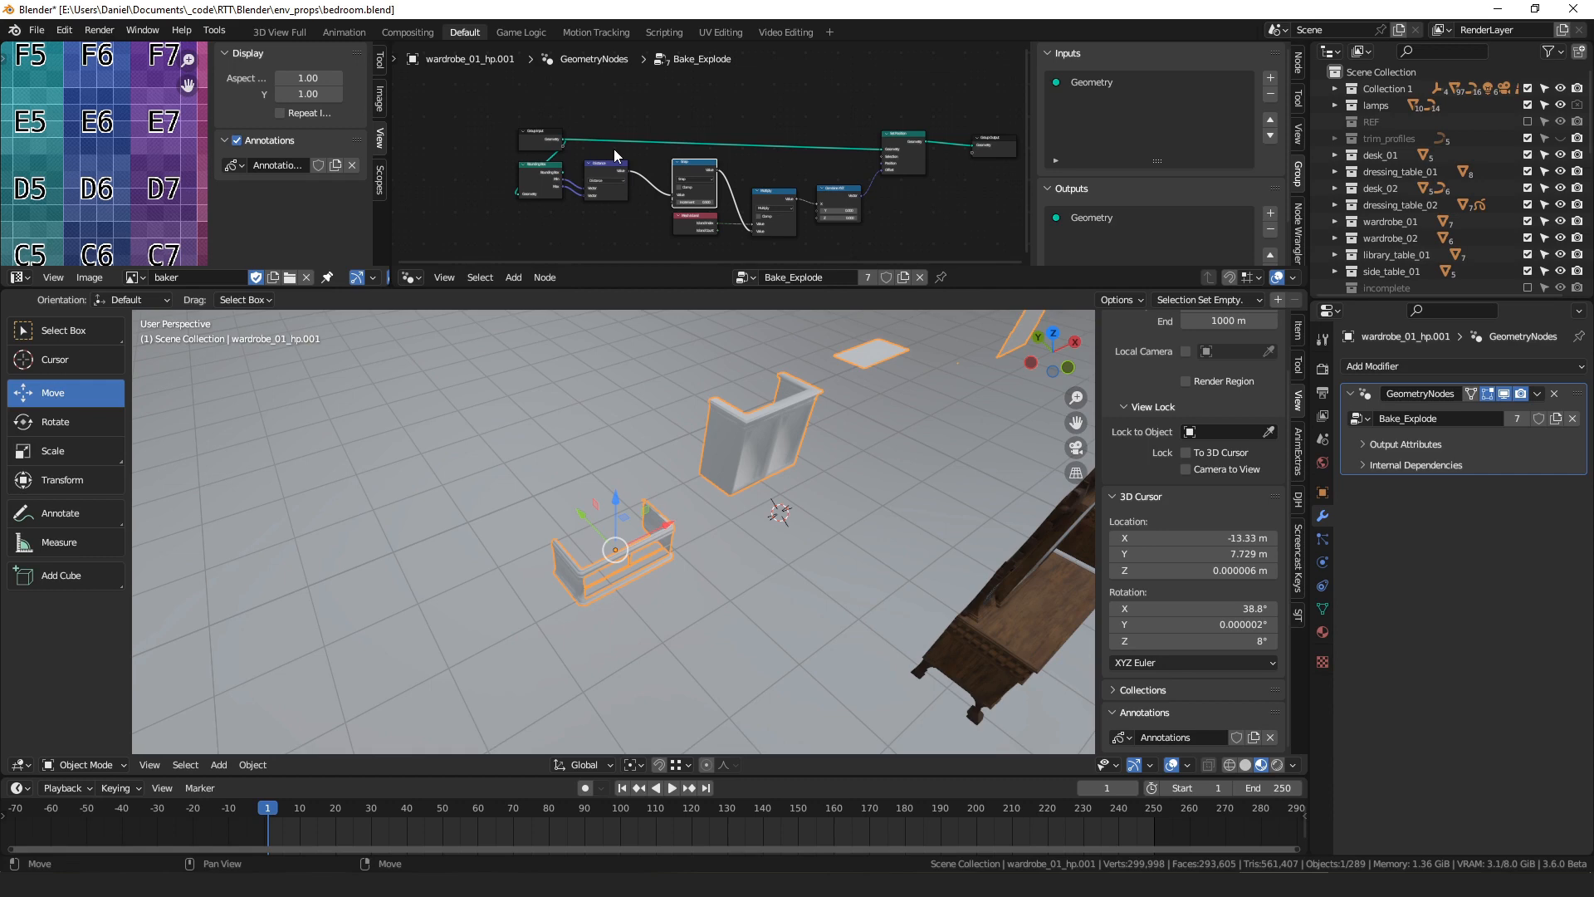
pyautogui.scroll(2, 780, 171)
pyautogui.moveTo(781, 171); pyautogui.dragTo(699, 147, button='middle')
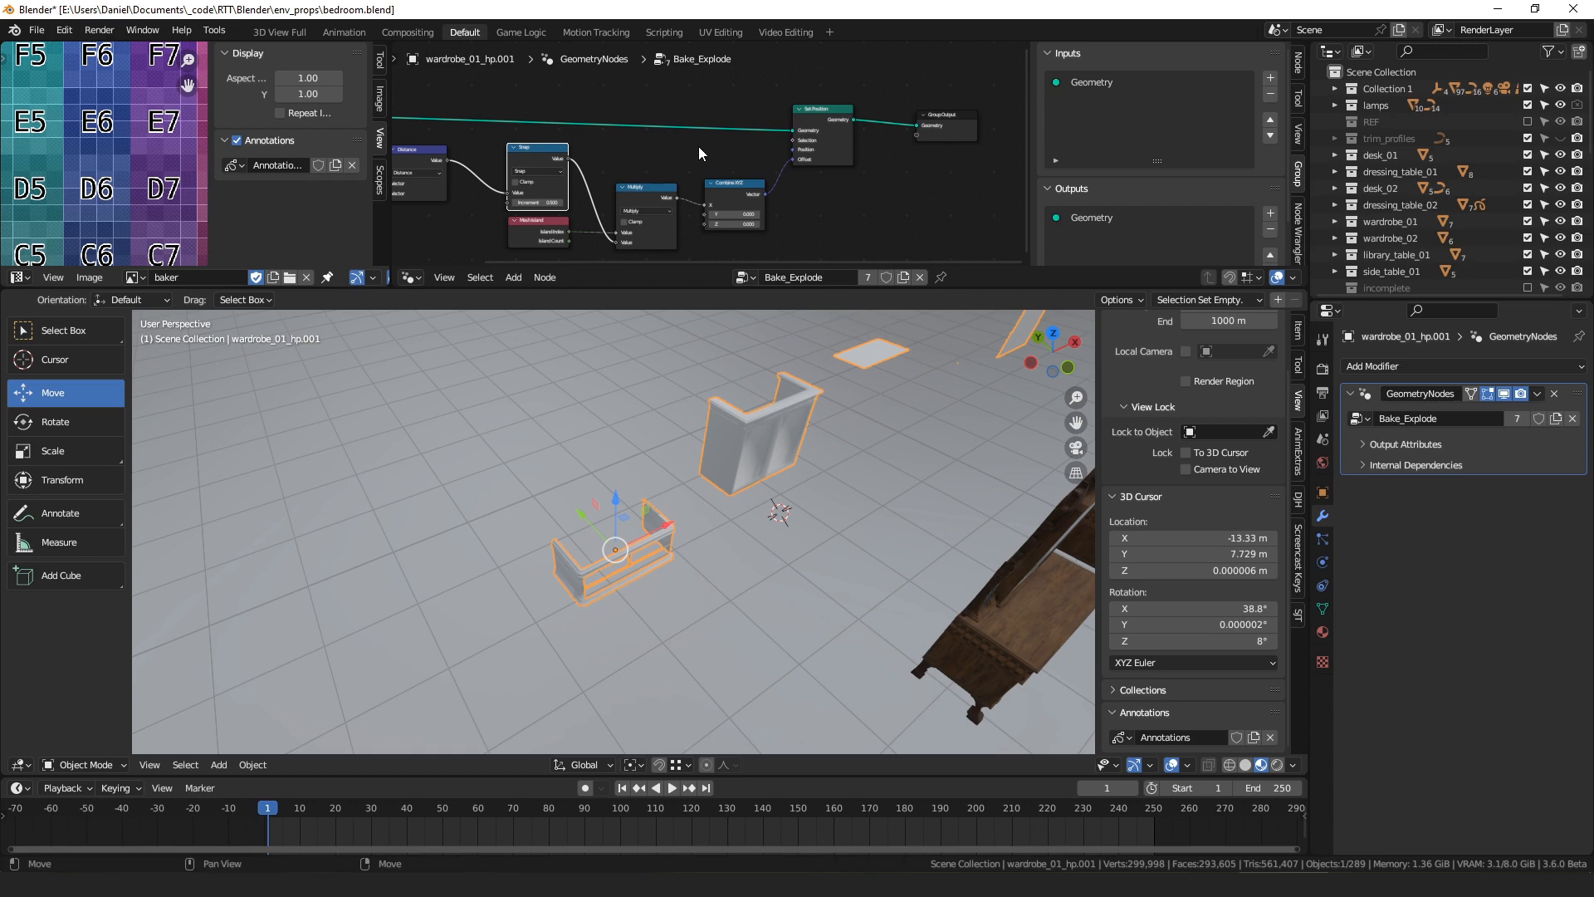
# - Add a Geometry Nodes modifier with the Bake_Explode node group to the high-poly wardrobe
pyautogui.click(836, 699)
pyautogui.moveTo(774, 684); pyautogui.dragTo(639, 548)
pyautogui.click(1400, 365)
pyautogui.click(1271, 522)
pyautogui.click(1360, 764)
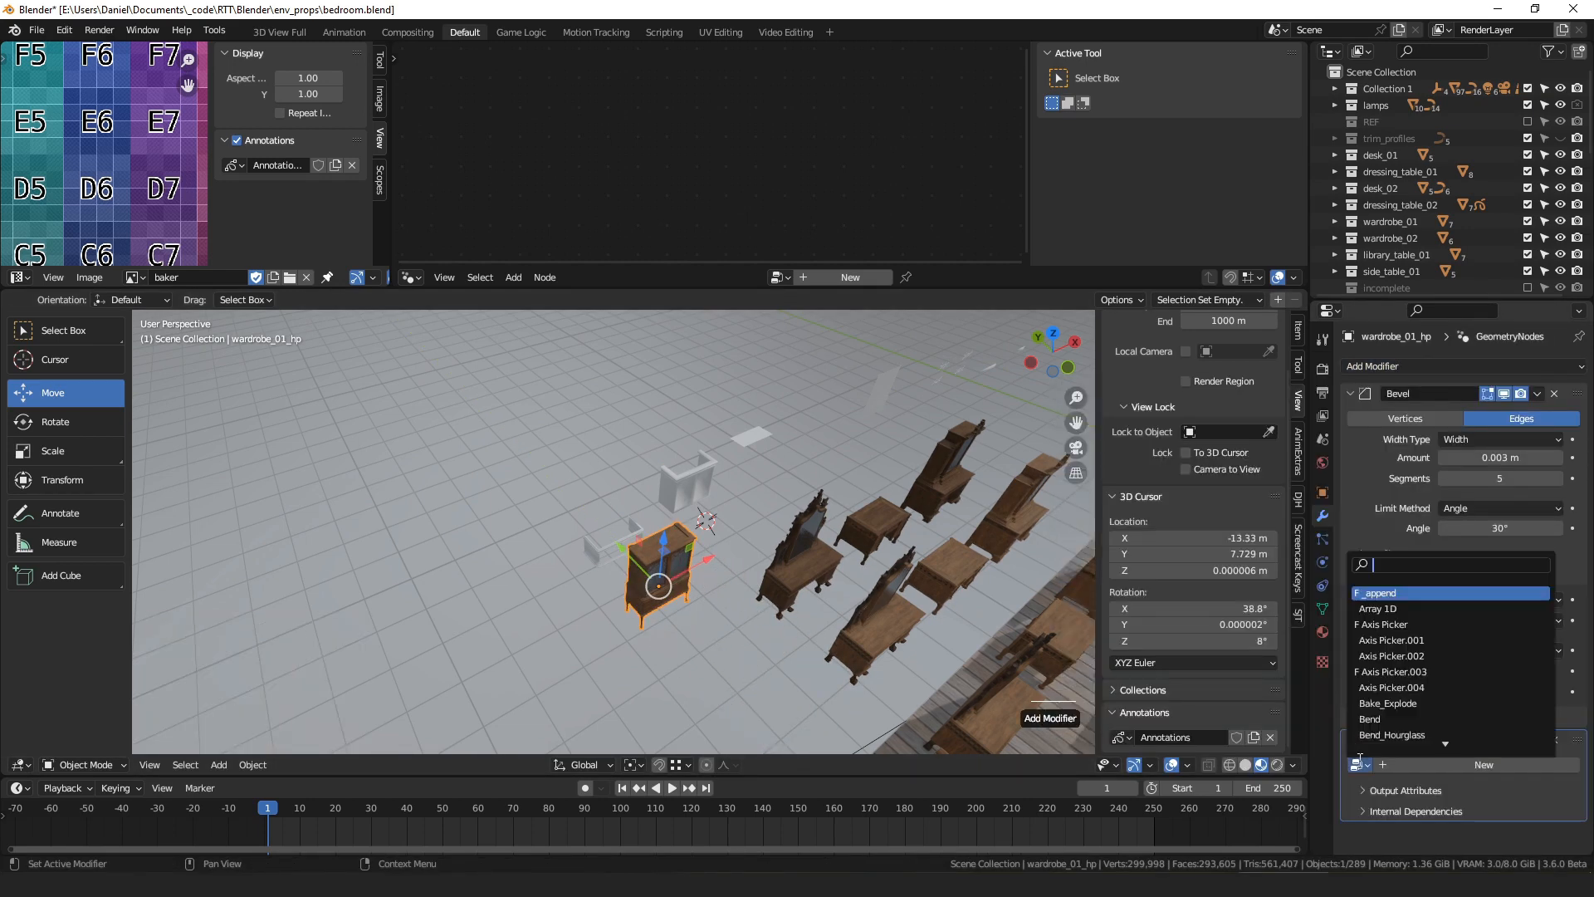
pyautogui.click(1355, 754)
# - Snap the high-poly wardrobe onto the white copy's position via the 3D cursor and move its Geometry Nodes modifier above Bevel
pyautogui.moveTo(748, 548); pyautogui.dragTo(681, 498, button='middle')
pyautogui.hotkey('shift', 's')
pyautogui.click(631, 598)
pyautogui.hotkey('shift', 's')
pyautogui.click(657, 407)
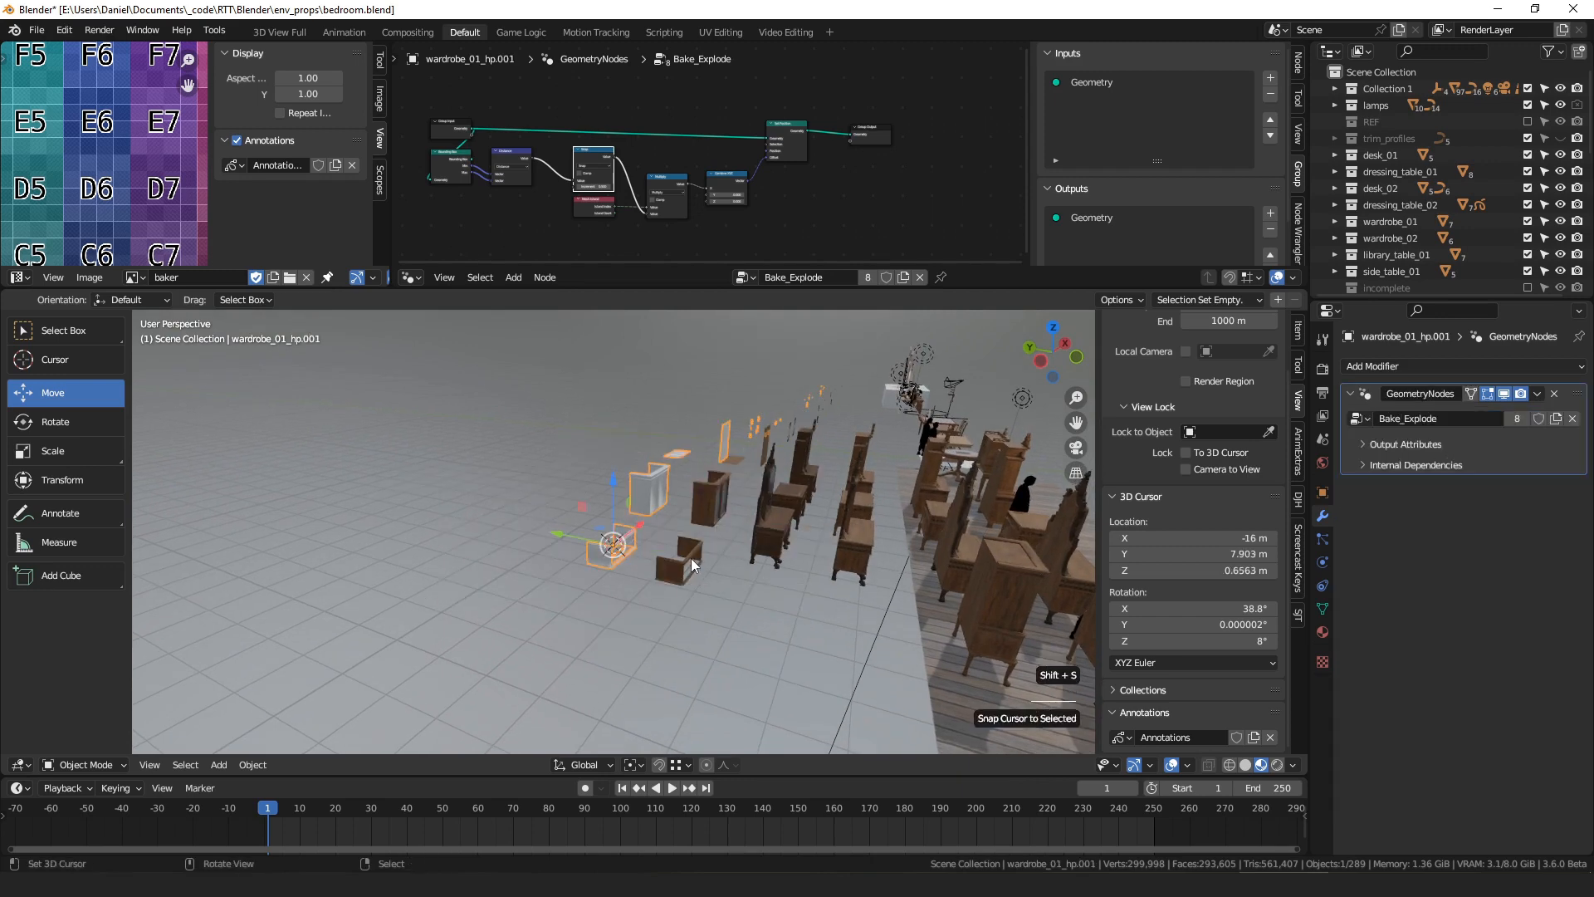
pyautogui.moveTo(659, 406); pyautogui.dragTo(703, 479, button='middle')
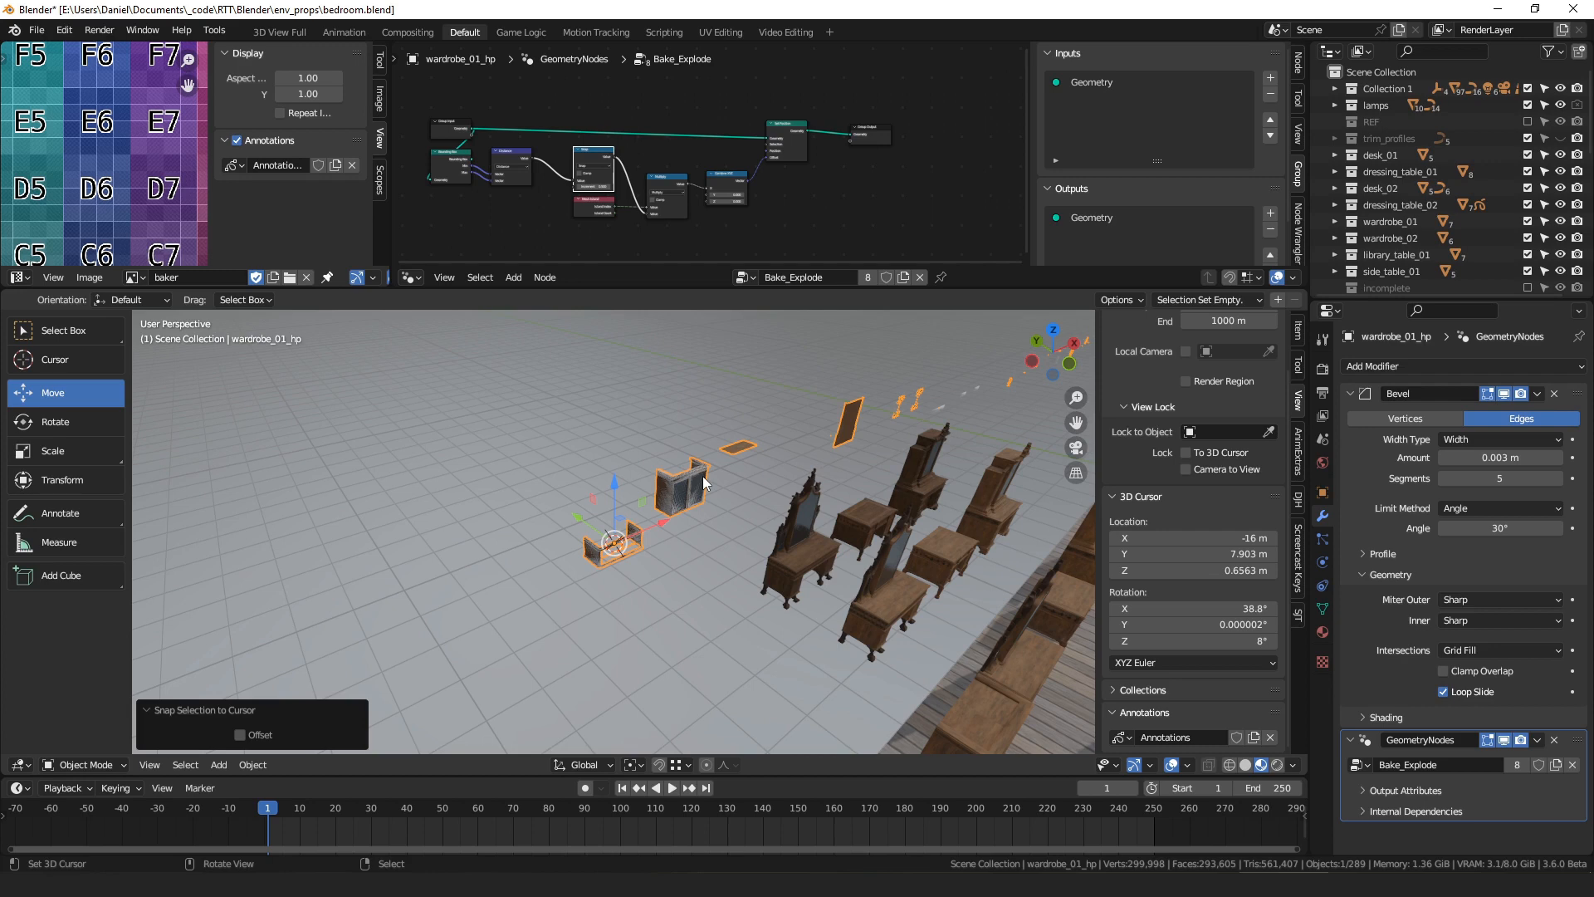
pyautogui.moveTo(1580, 740); pyautogui.dragTo(1553, 387)
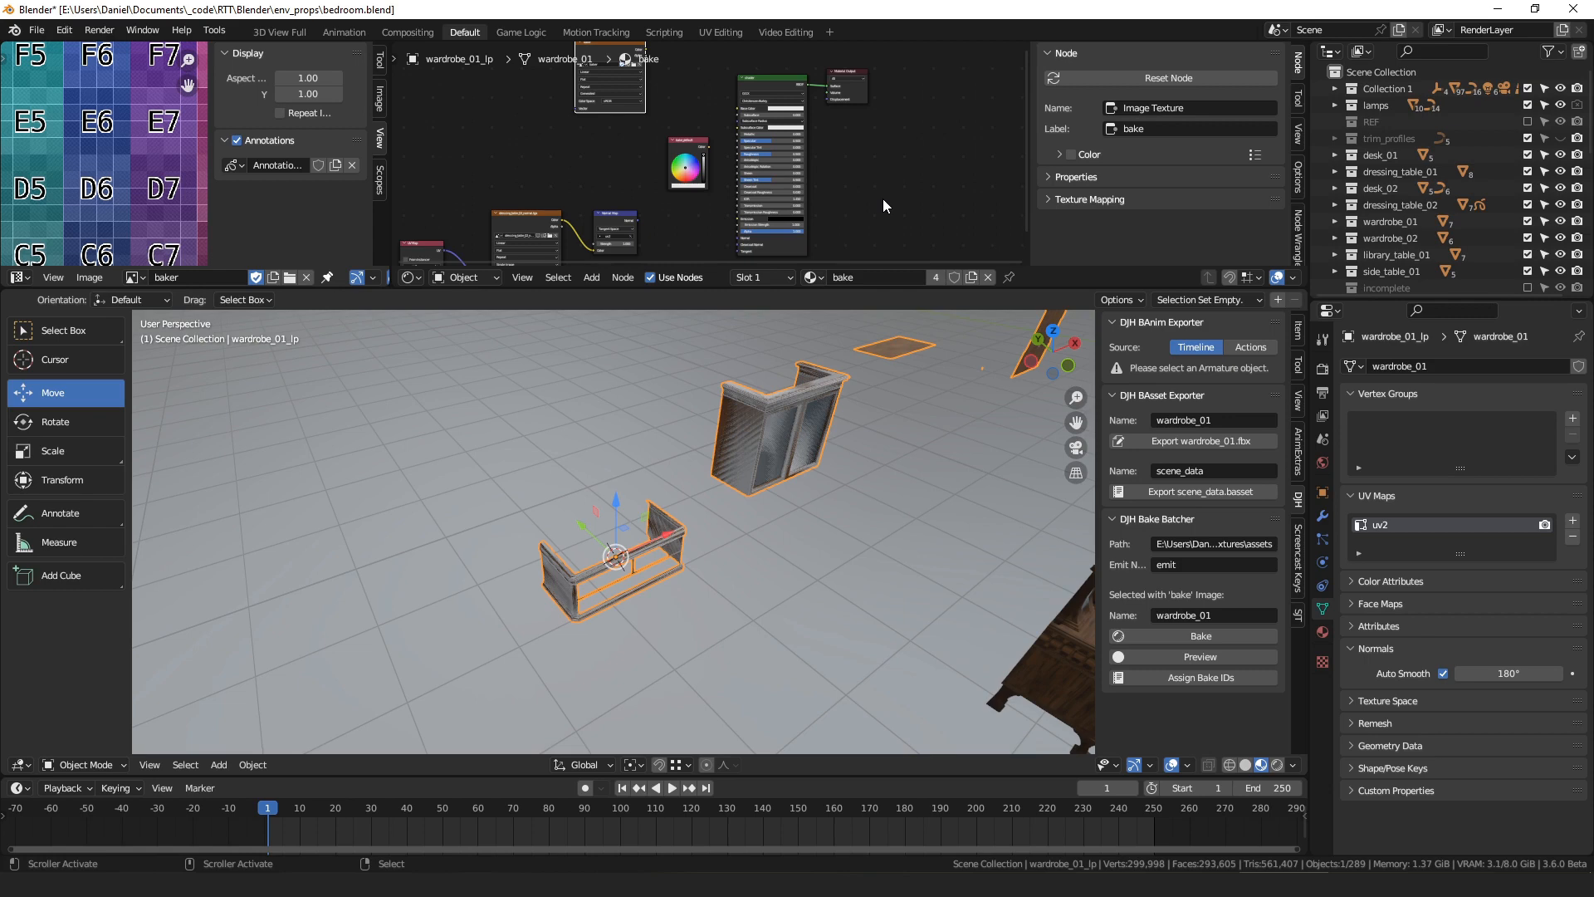
# - Review the bake material's nodes and the Bake Batcher's output path, and show the Cycles bake settings
pyautogui.moveTo(856, 171); pyautogui.dragTo(878, 192, button='middle')
pyautogui.moveTo(628, 76)
pyautogui.mouseDown()
pyautogui.moveTo(606, 92)
pyautogui.moveTo(647, 81)
pyautogui.mouseUp()
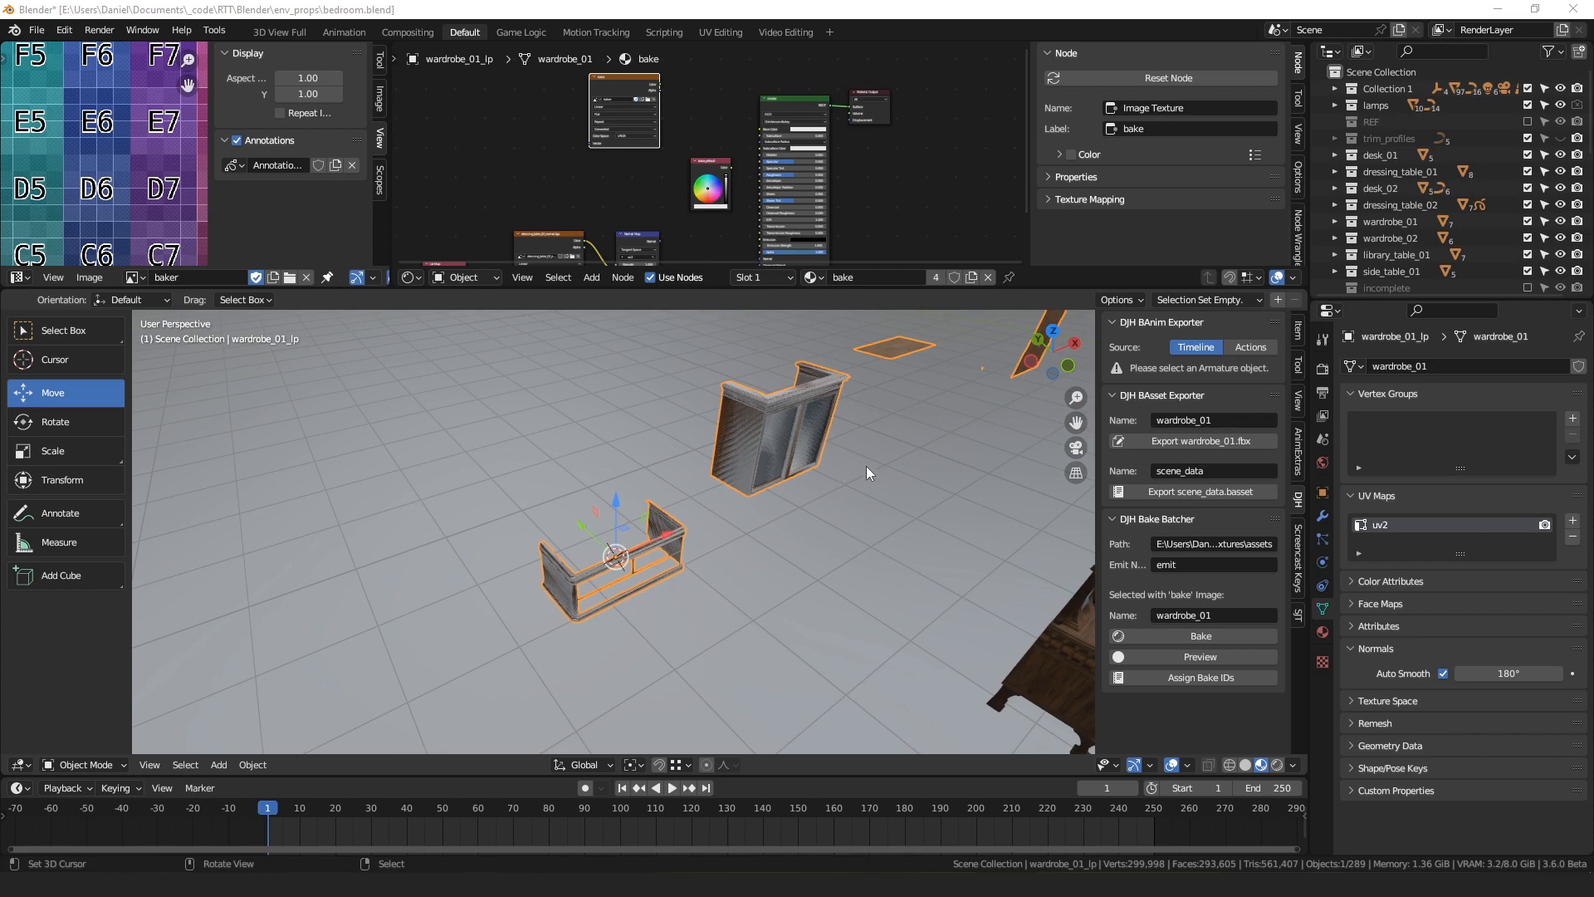
pyautogui.click(1196, 544)
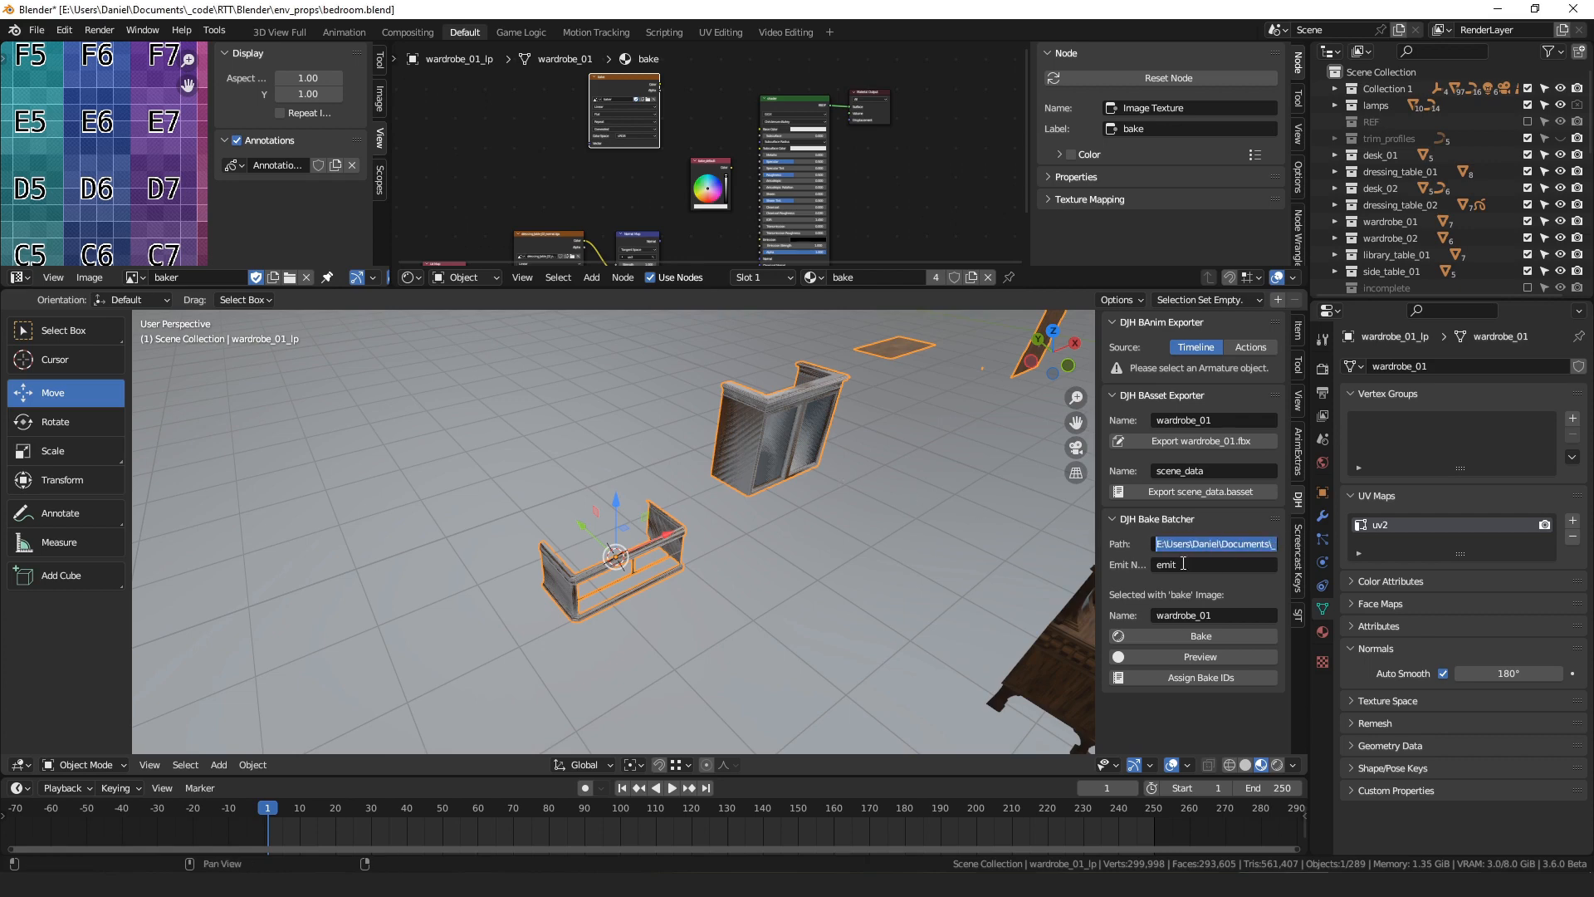
pyautogui.press('Return')
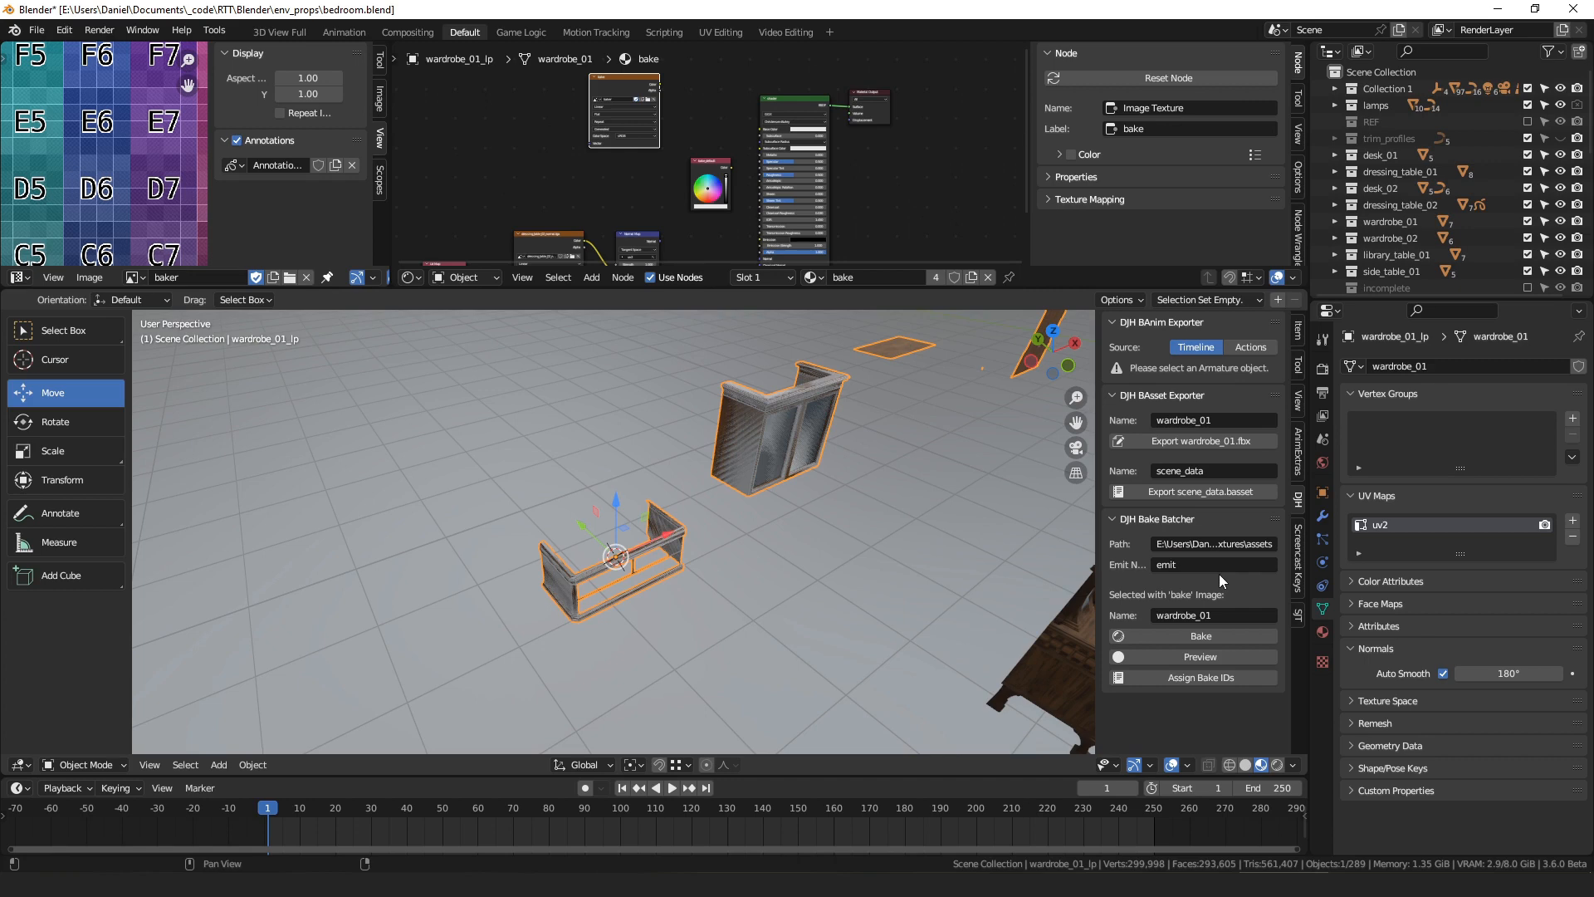
pyautogui.click(1323, 369)
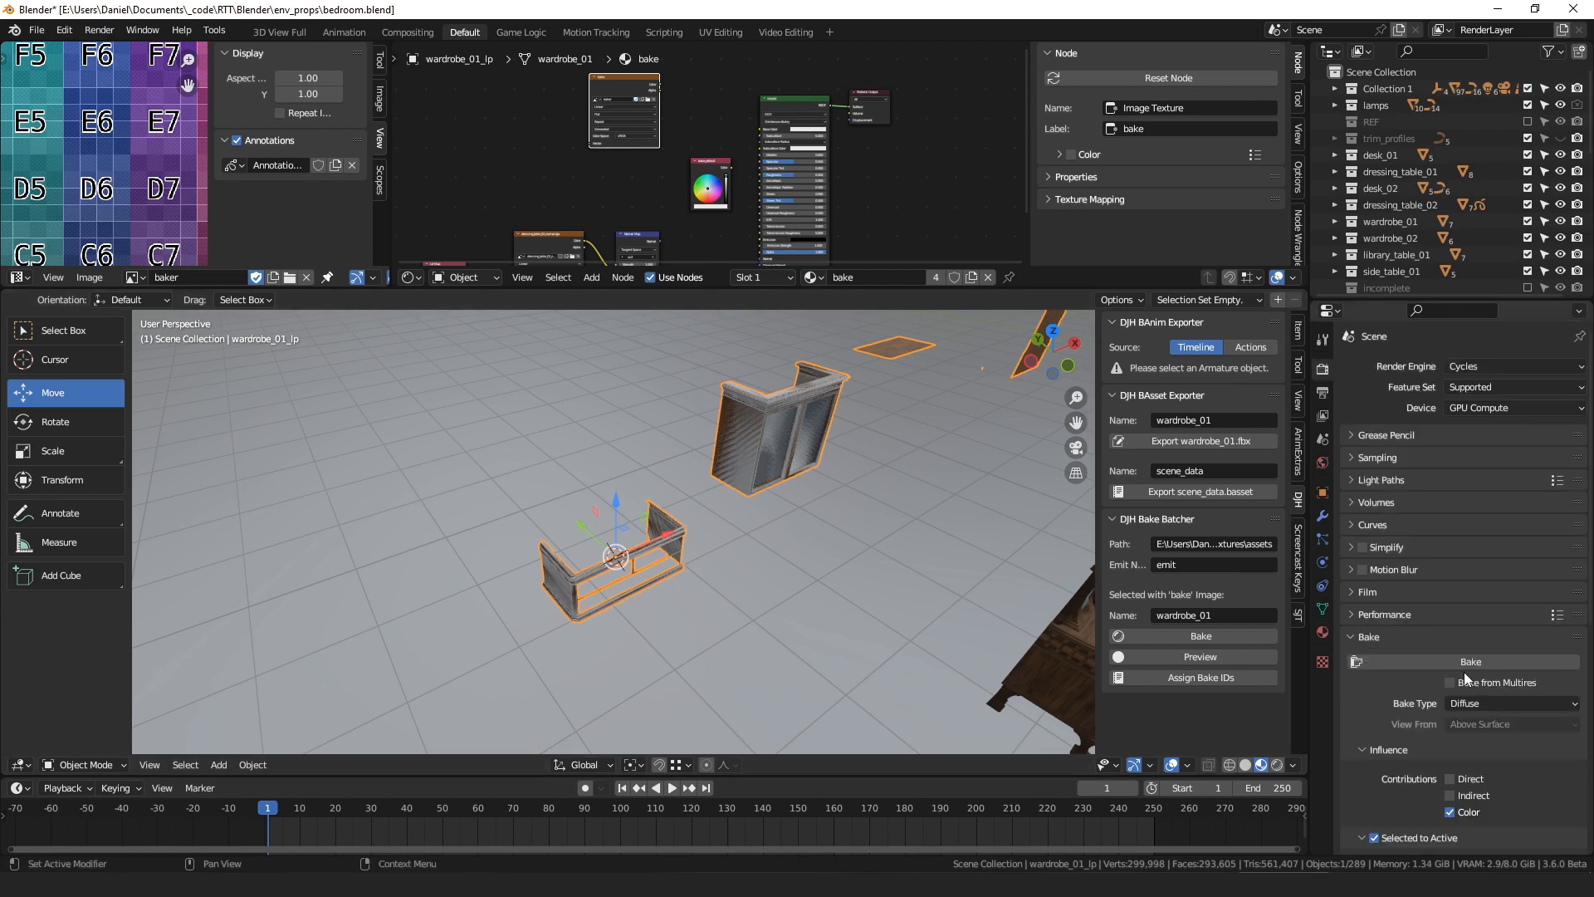
pyautogui.scroll(-2, 1453, 664)
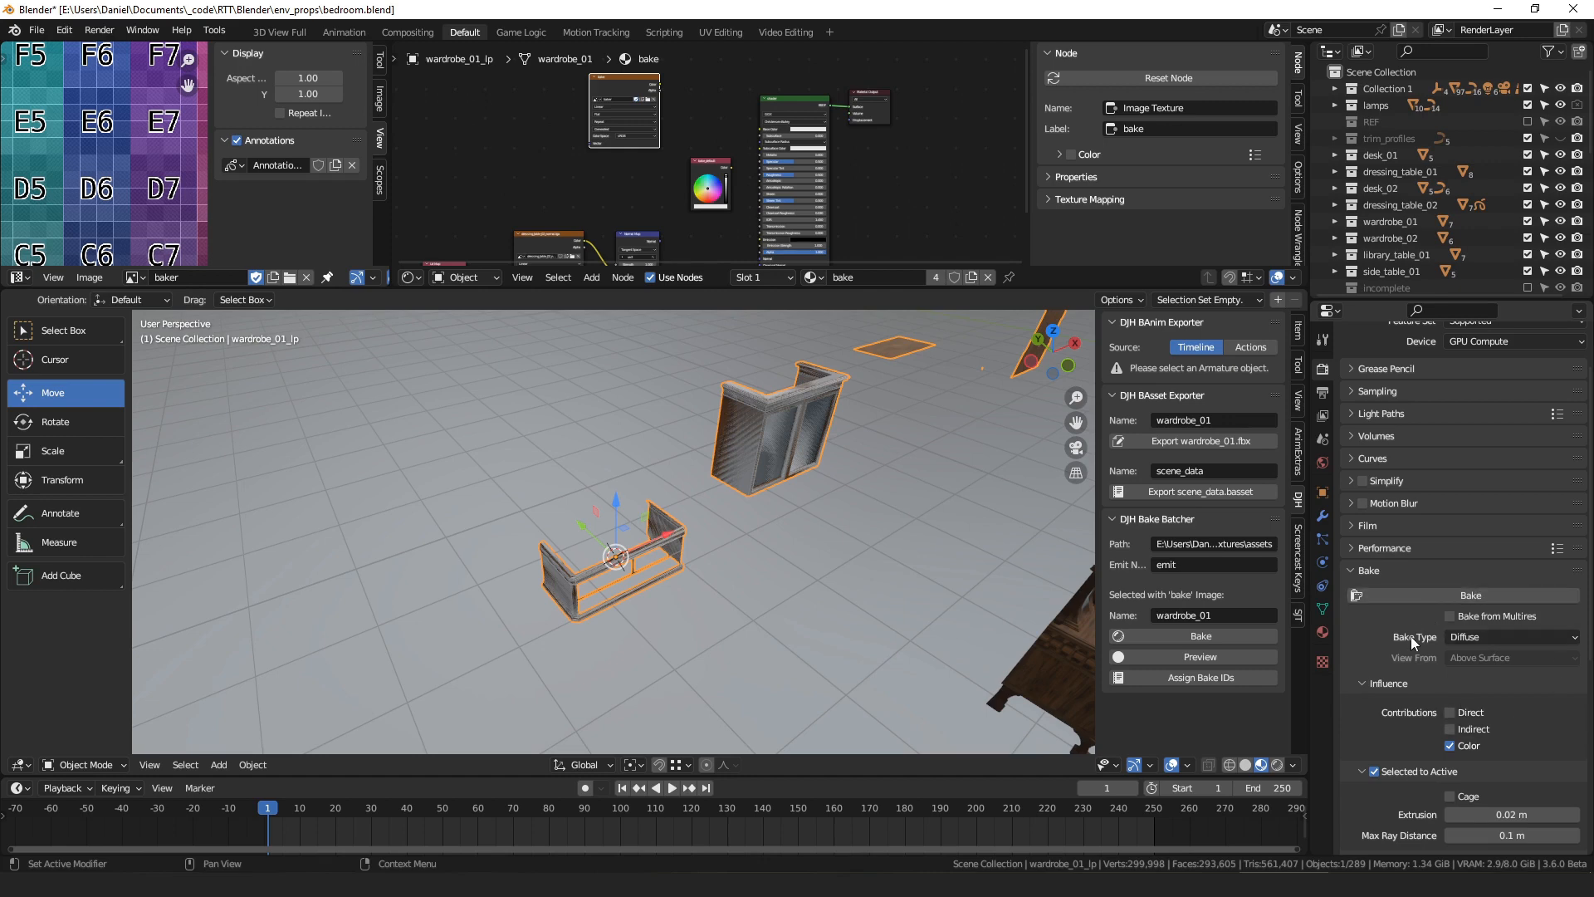
pyautogui.scroll(3, 826, 160)
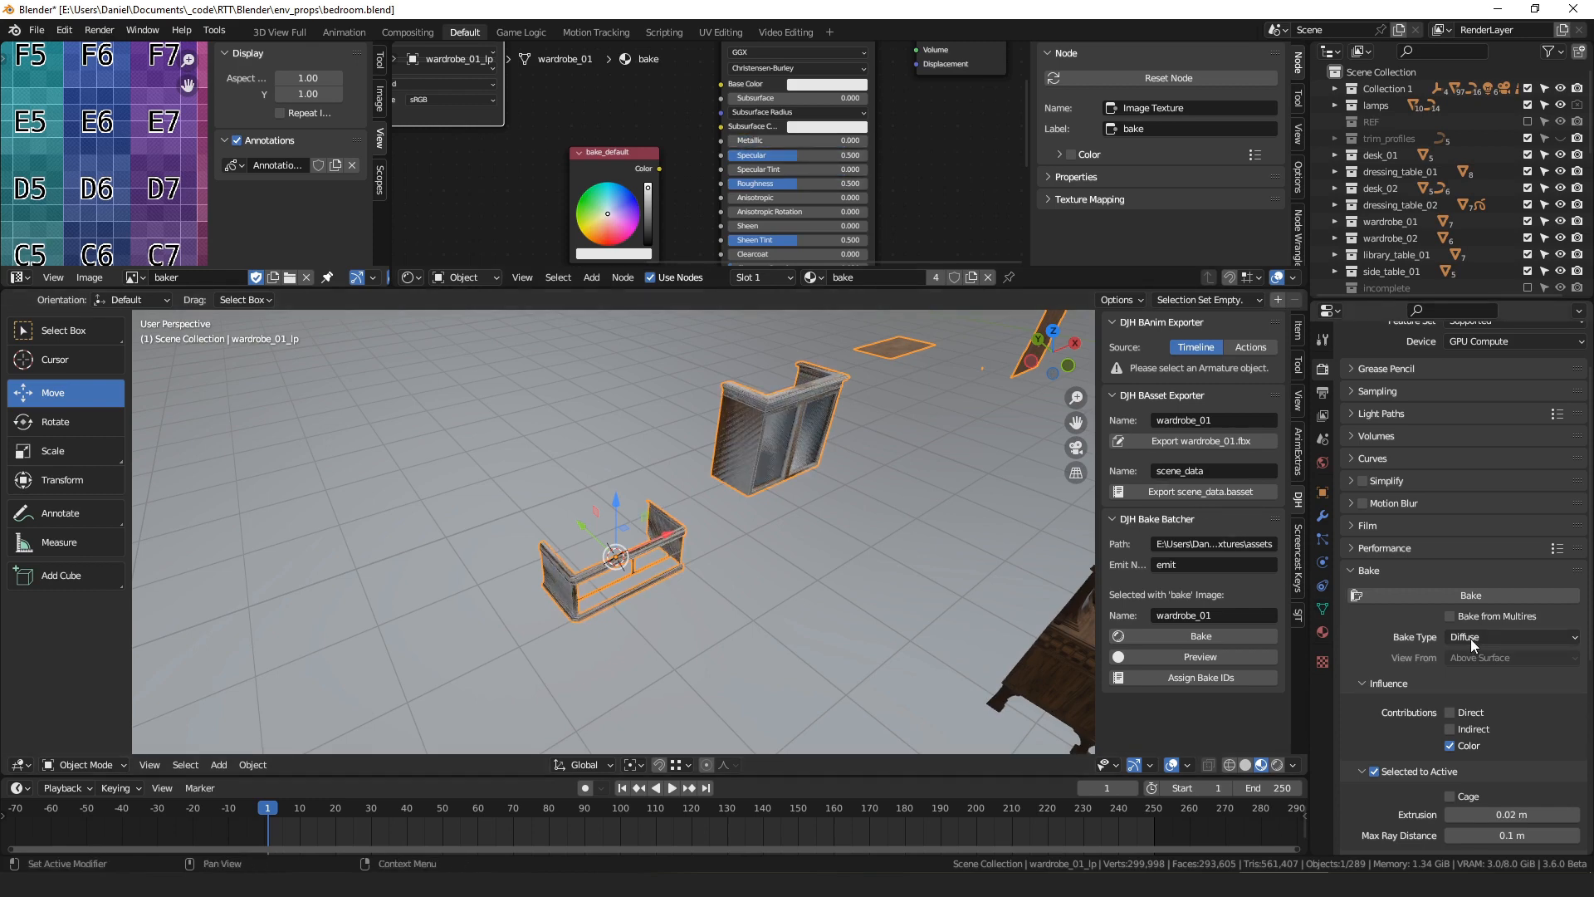
# - Set the bake type to Glossy
pyautogui.moveTo(719, 85); pyautogui.dragTo(654, 86)
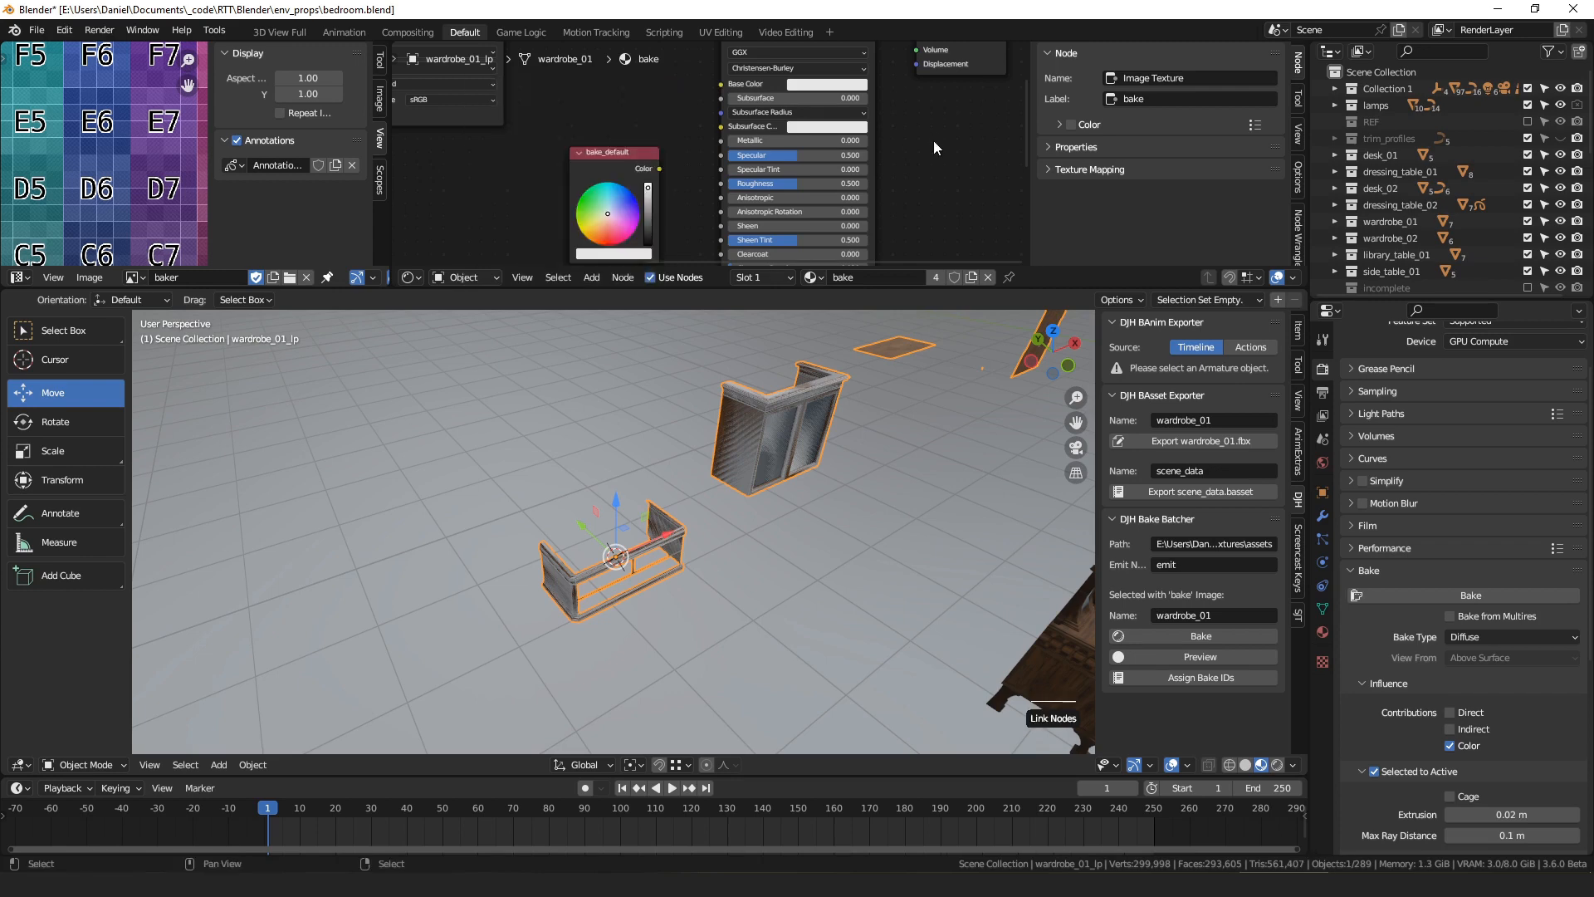
pyautogui.click(1500, 638)
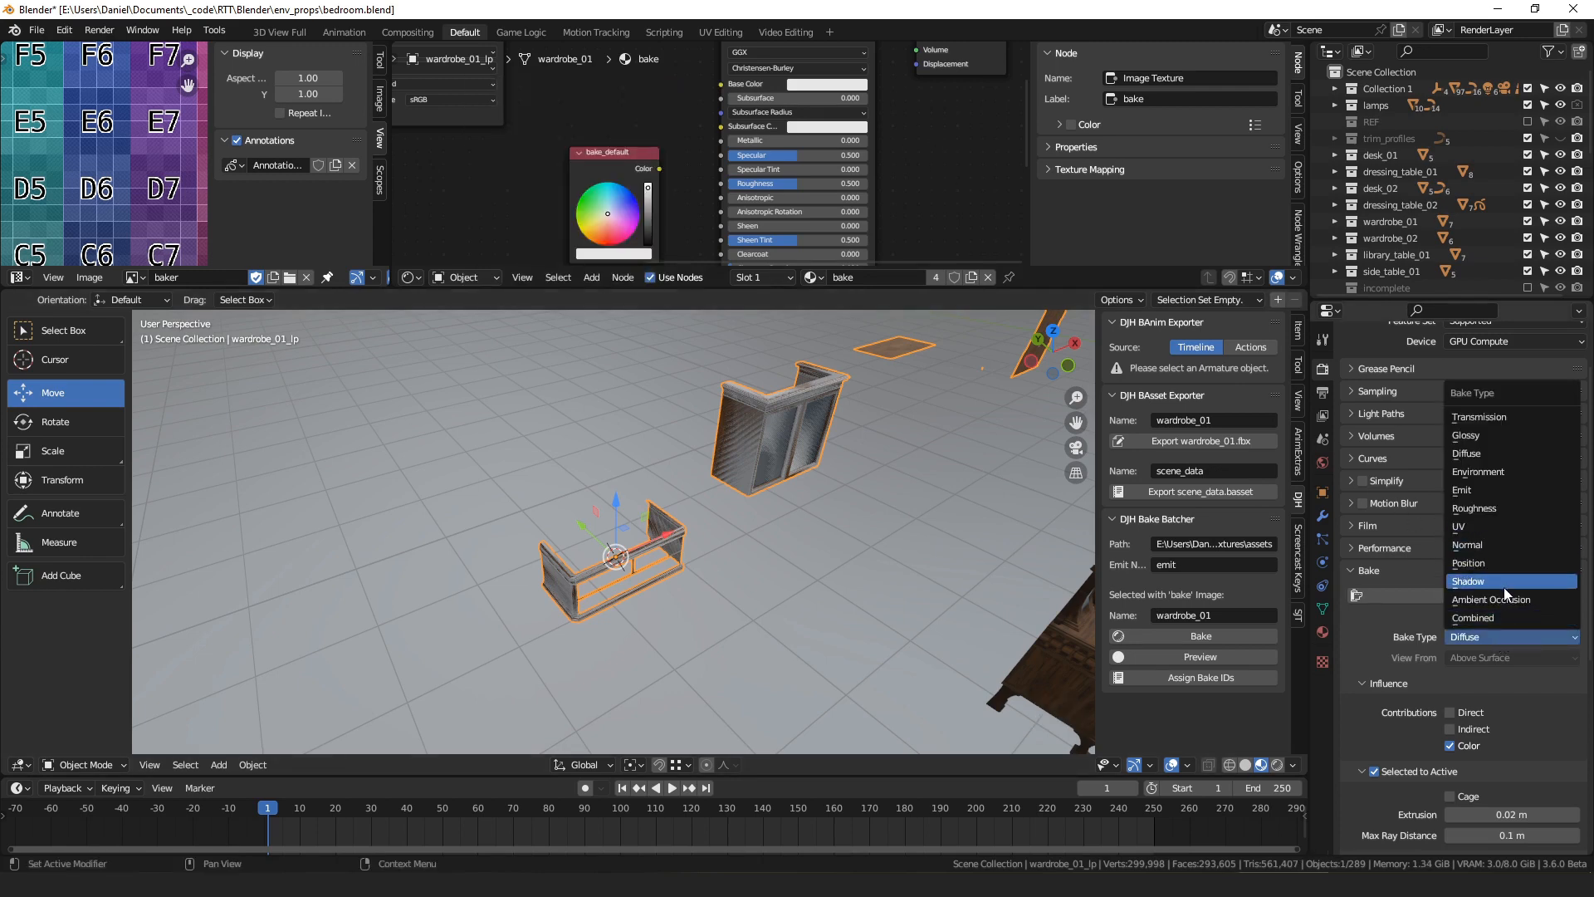
pyautogui.click(1508, 437)
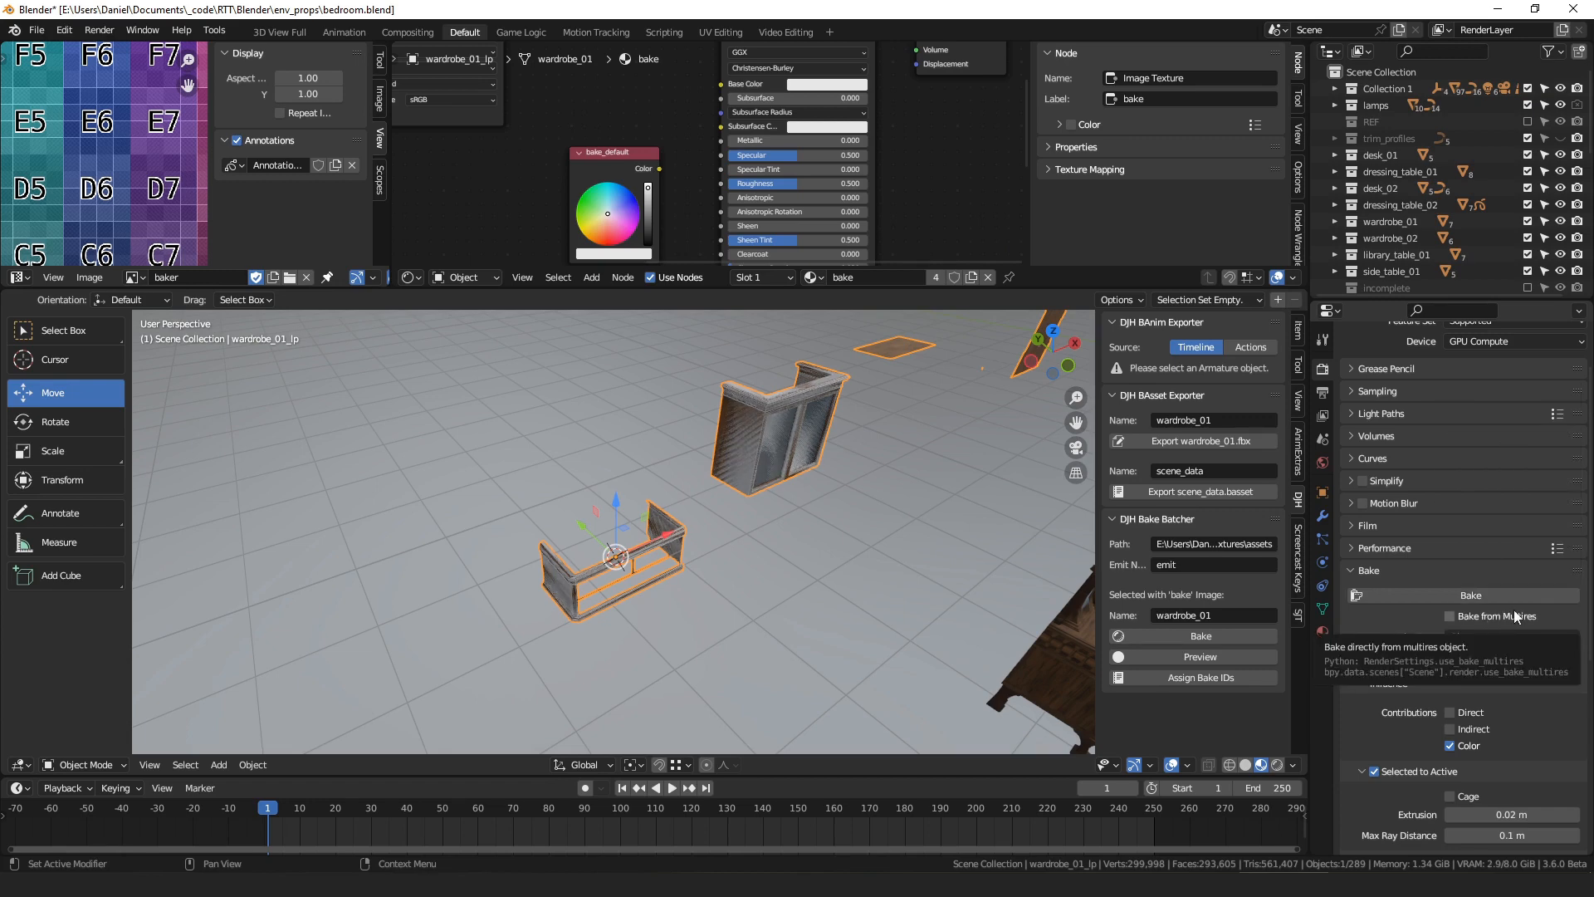
# - Set the Metallic value of the bake material's Principled shader to about 0.495
pyautogui.moveTo(831, 140); pyautogui.dragTo(830, 140)
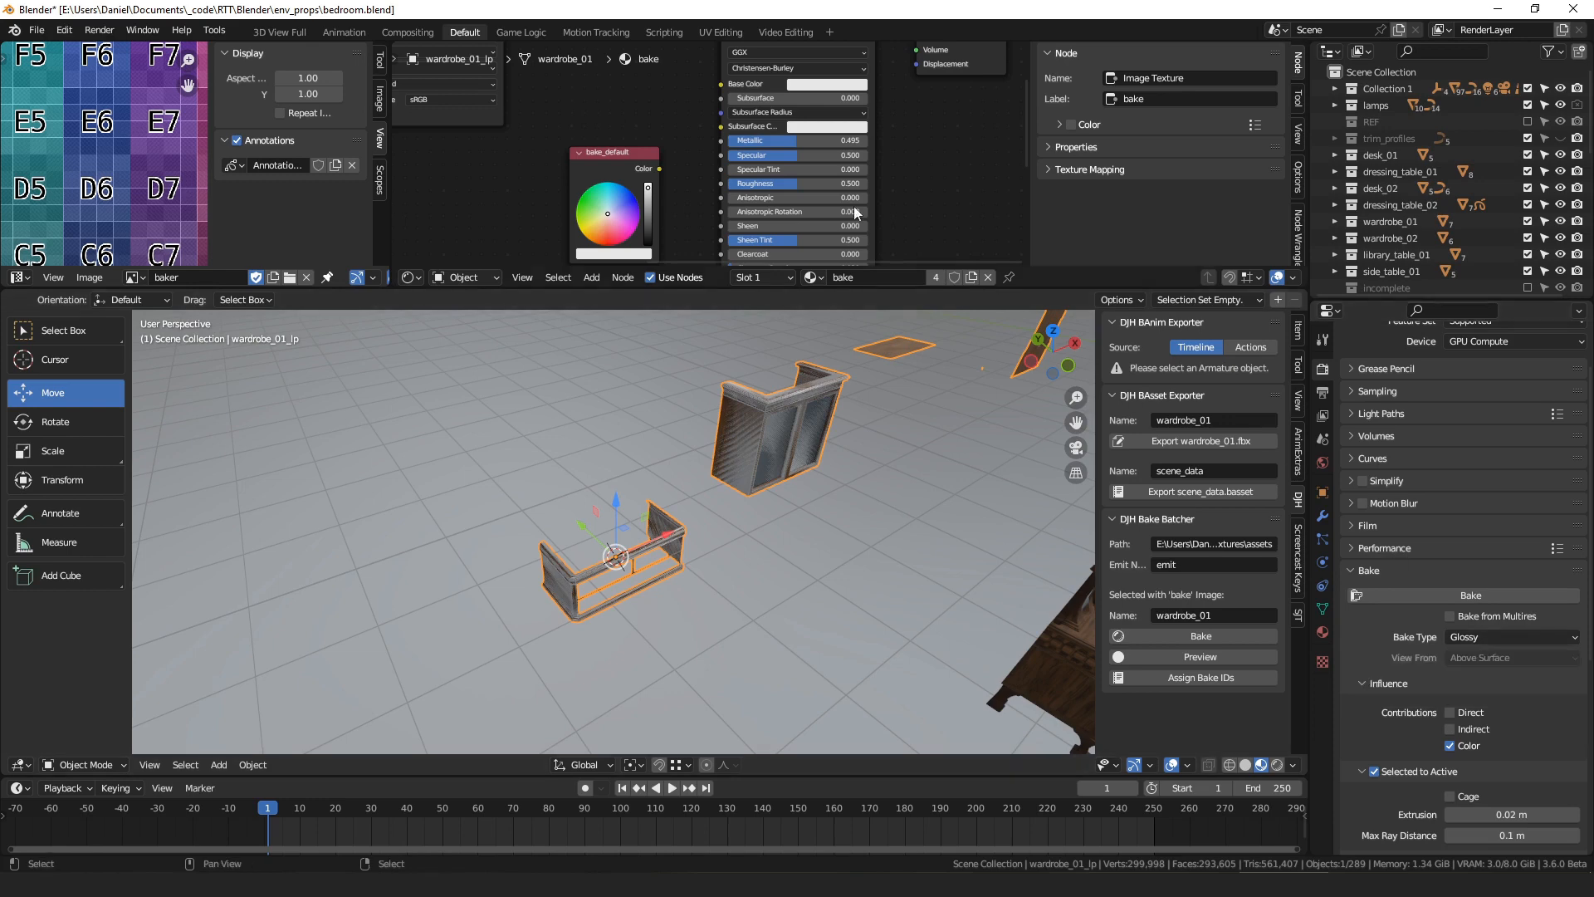
pyautogui.moveTo(656, 99); pyautogui.dragTo(644, 137, button='middle')
pyautogui.moveTo(708, 121); pyautogui.dragTo(634, 121)
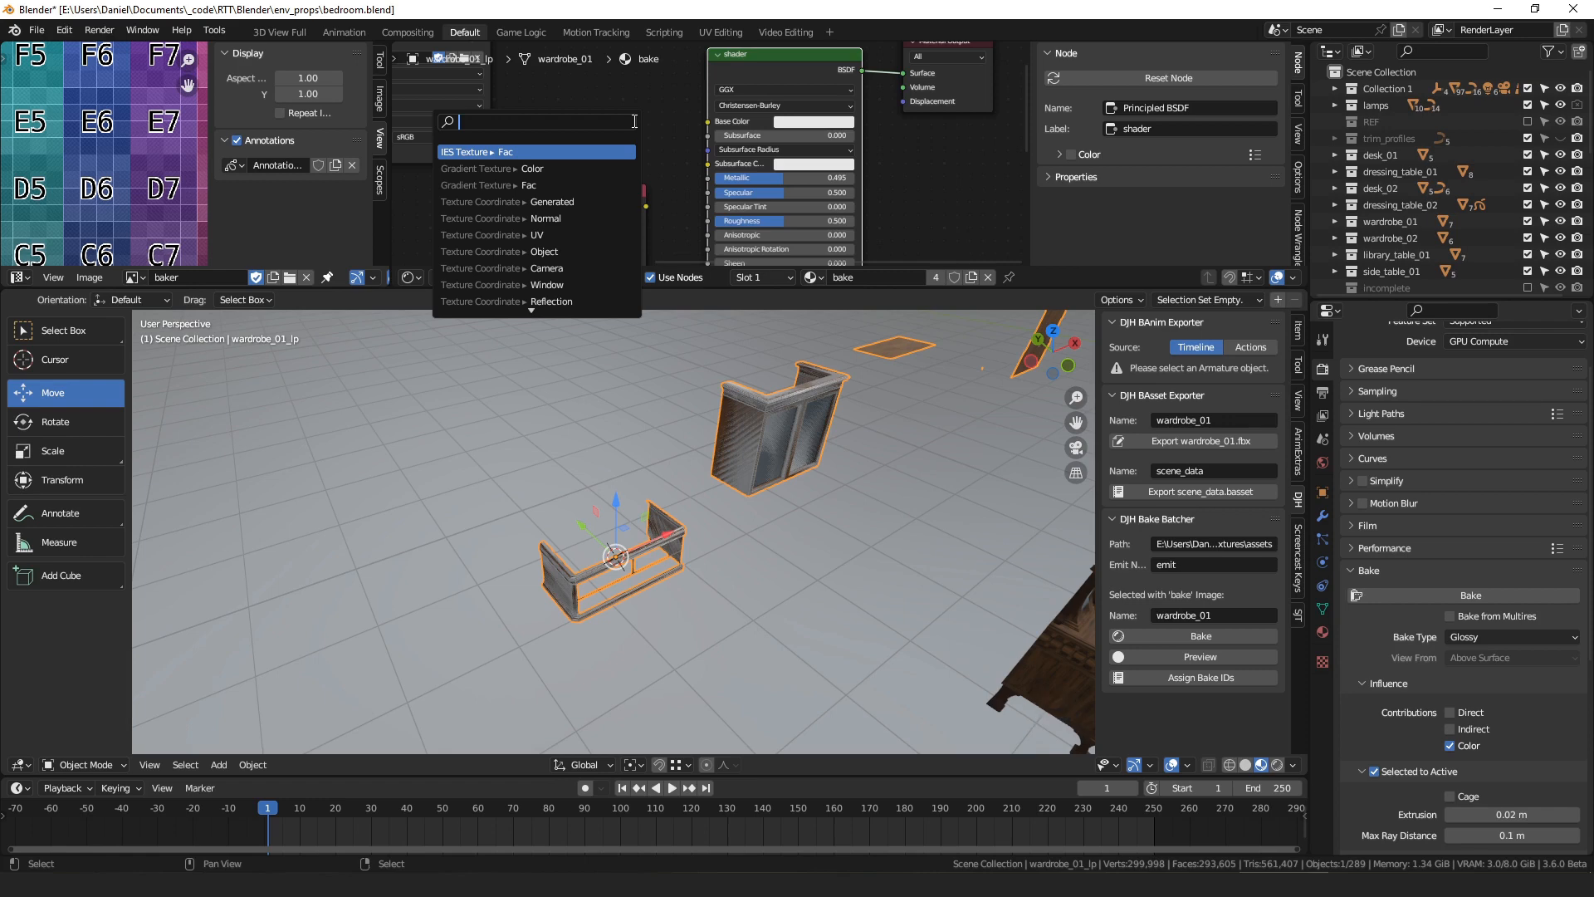
# - Set the bake type to Combined and bring its influence and output settings into view
pyautogui.click(1530, 636)
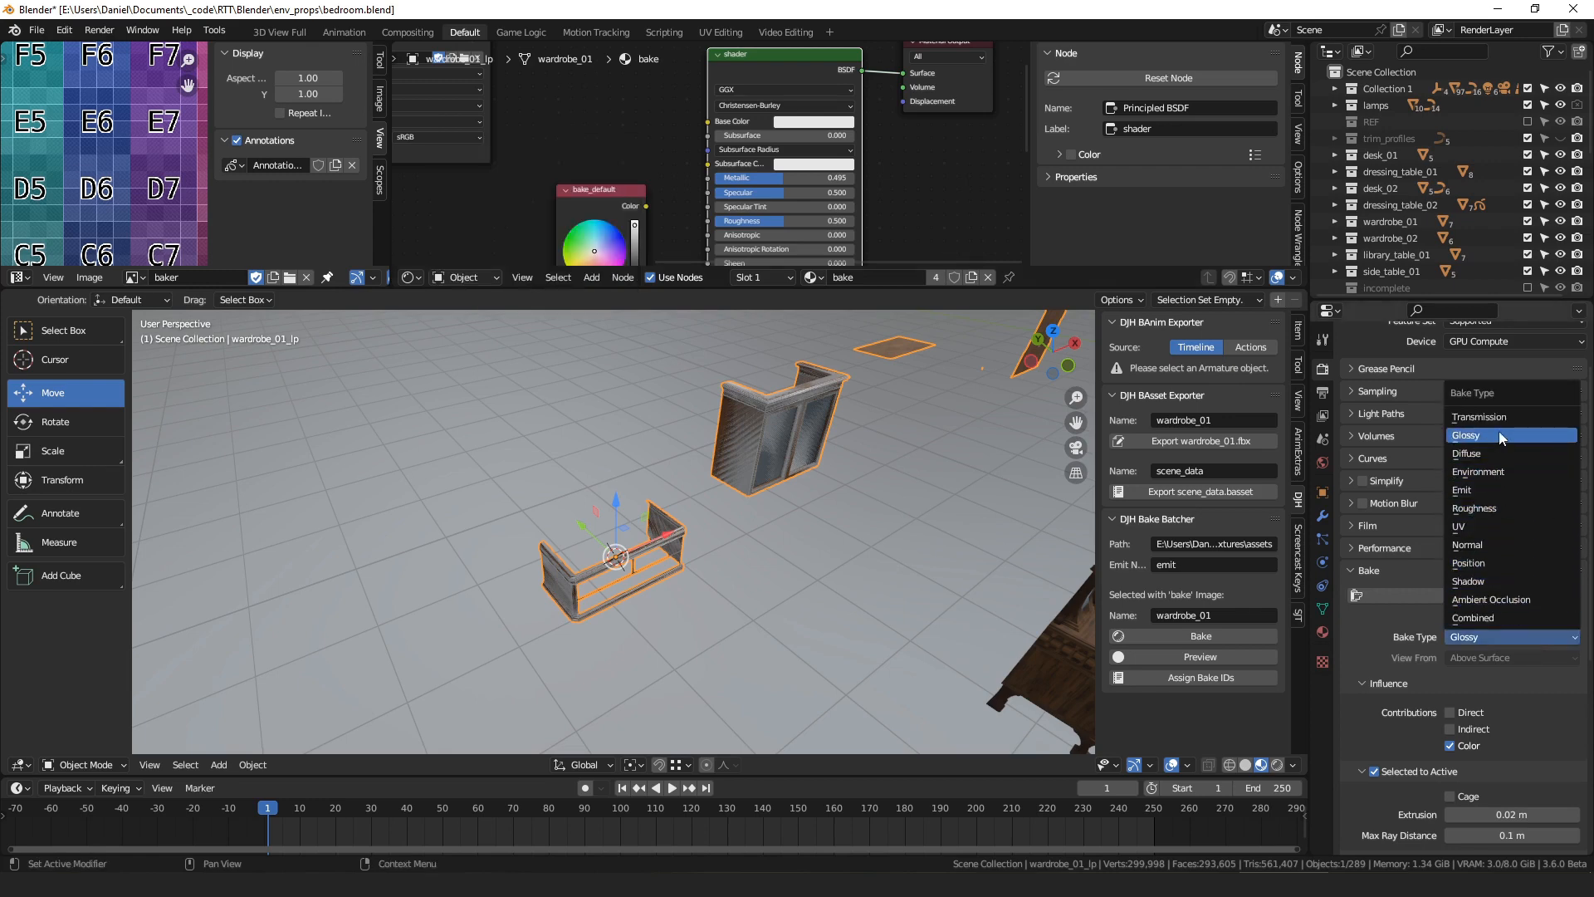
pyautogui.click(1500, 618)
pyautogui.scroll(-3, 1445, 635)
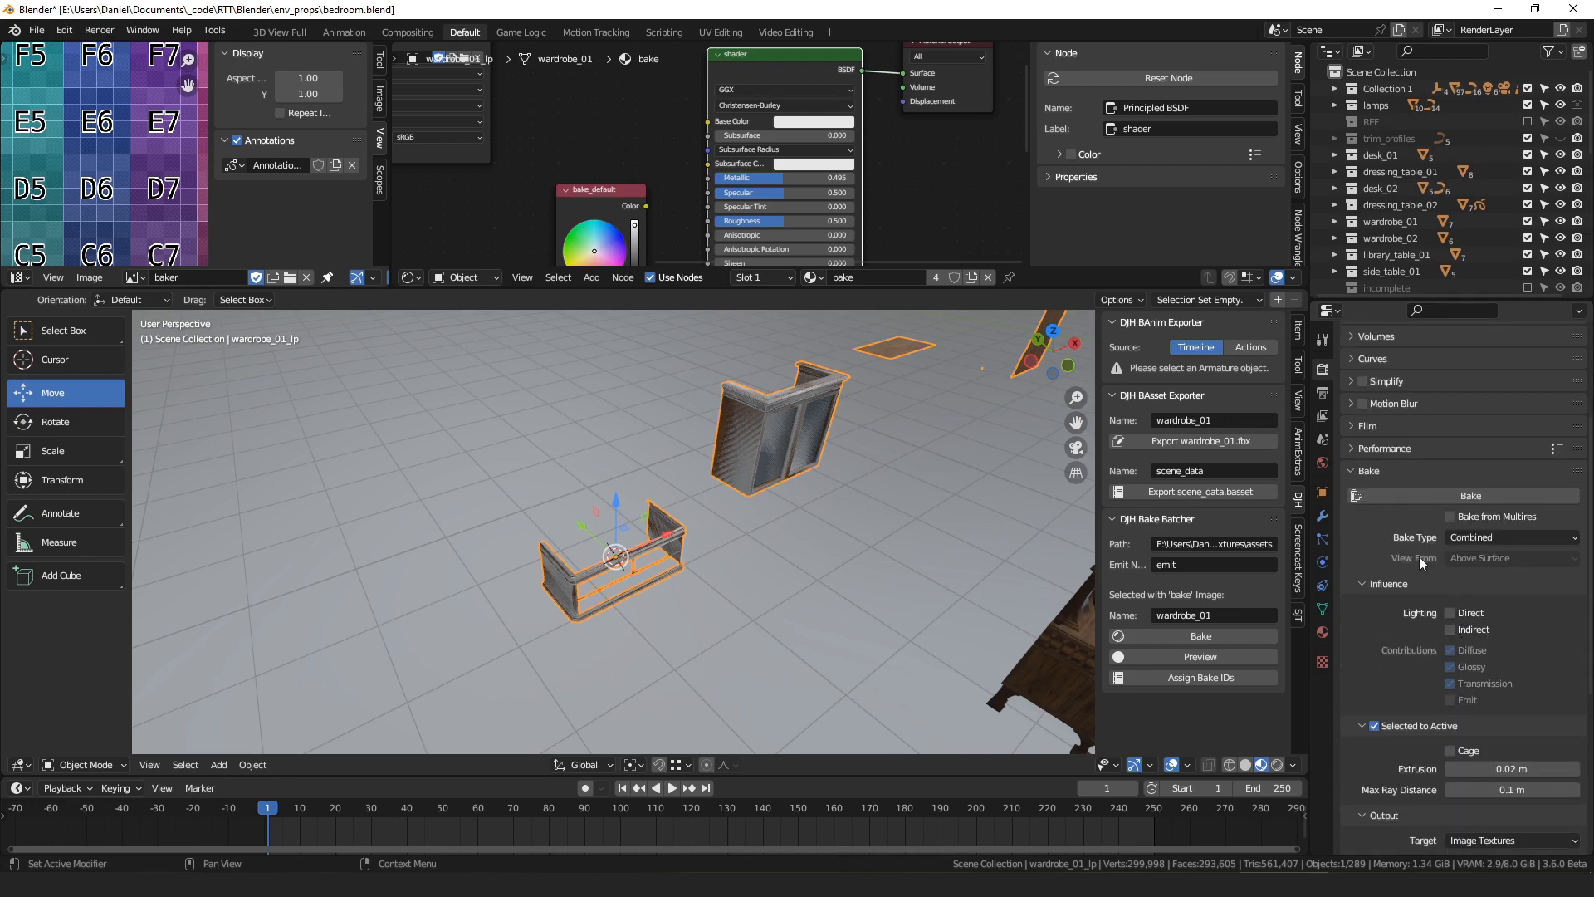
# - Set the bake type to Emit and link the bake_default node's Color to the Material Output's Surface
pyautogui.click(1464, 539)
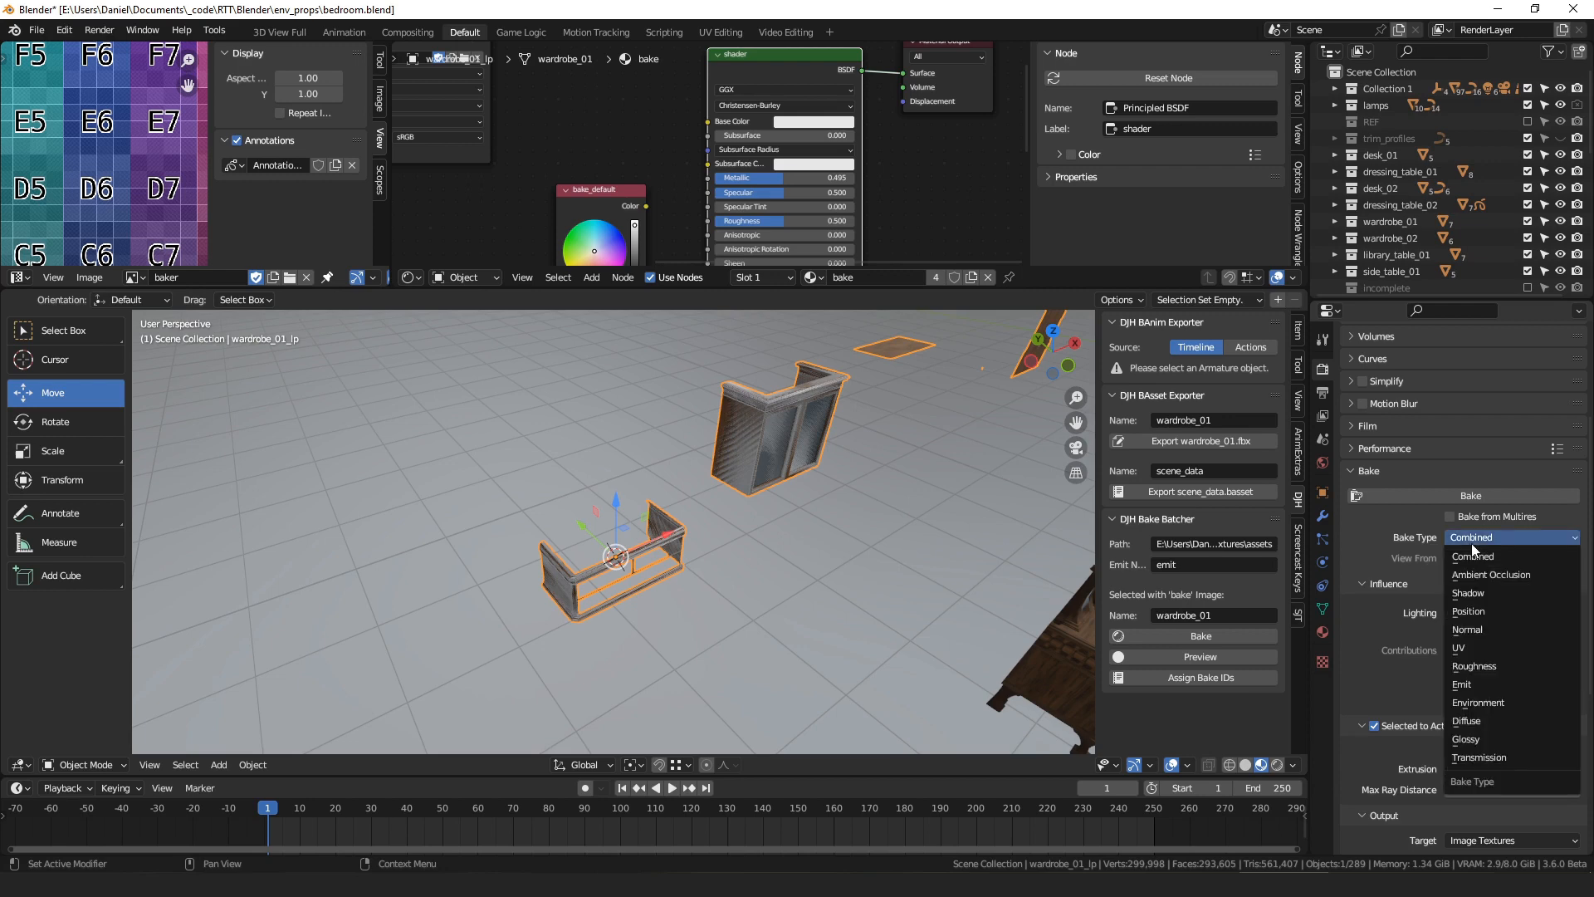
pyautogui.click(1478, 684)
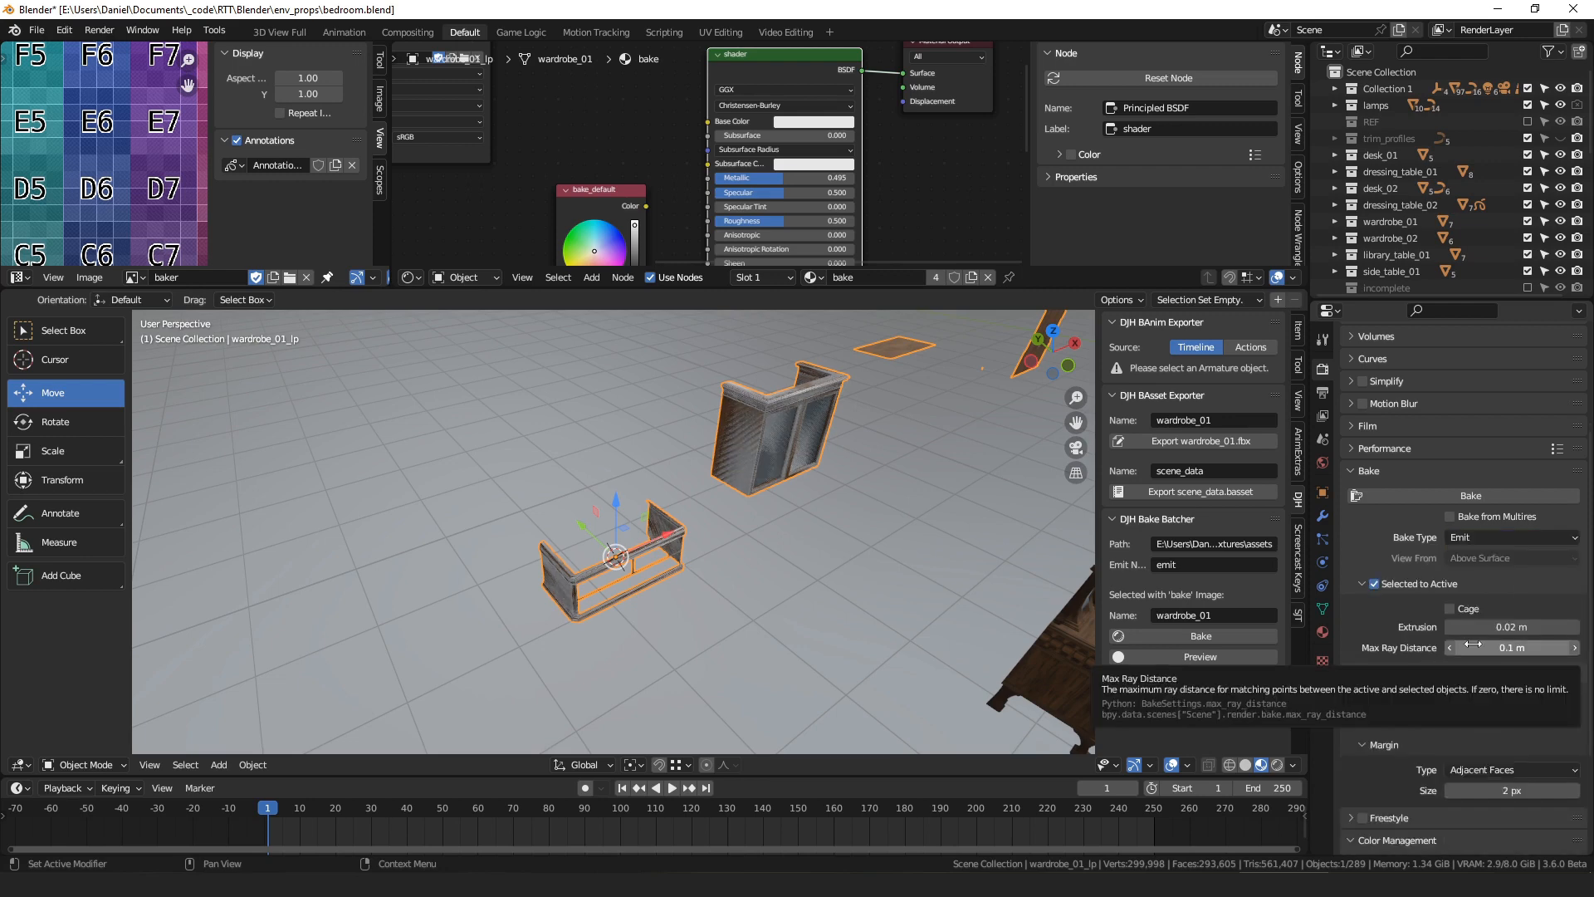
pyautogui.moveTo(886, 146)
pyautogui.mouseDown(button='middle')
pyautogui.moveTo(876, 203)
pyautogui.moveTo(867, 161)
pyautogui.mouseUp(button='middle')
pyautogui.moveTo(627, 221)
pyautogui.mouseDown()
pyautogui.moveTo(791, 73)
pyautogui.moveTo(904, 120)
pyautogui.moveTo(887, 117)
pyautogui.mouseUp()
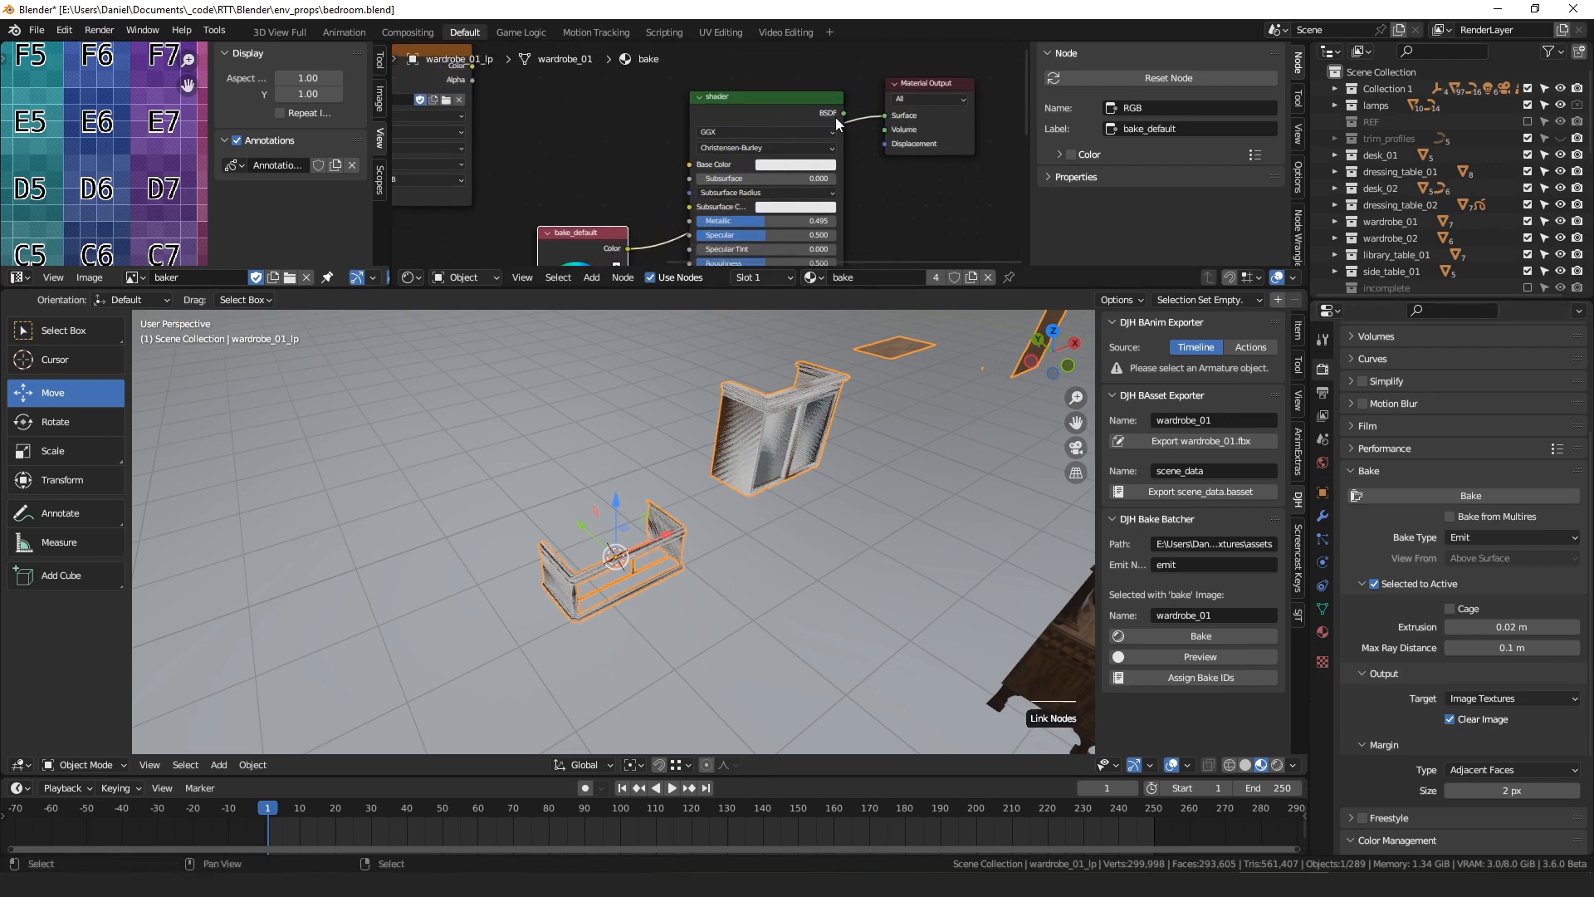
pyautogui.click(1210, 564)
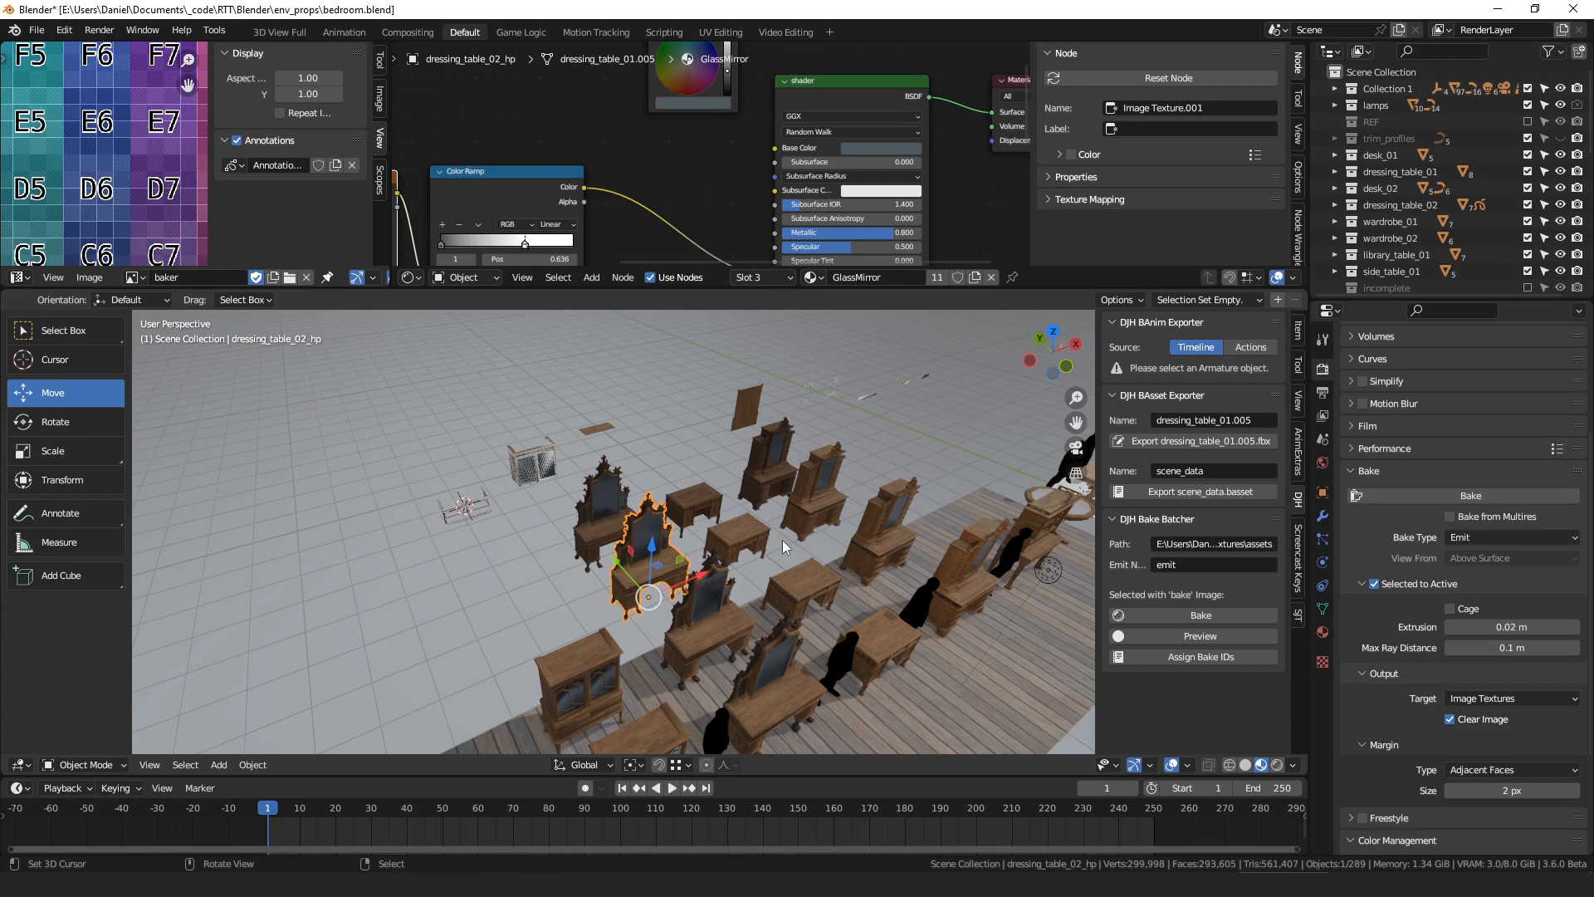
# - Preview the Roughness bake output on the scene's materials and inspect the Color Ramp and output links in the GlassMirror material
pyautogui.click(1216, 637)
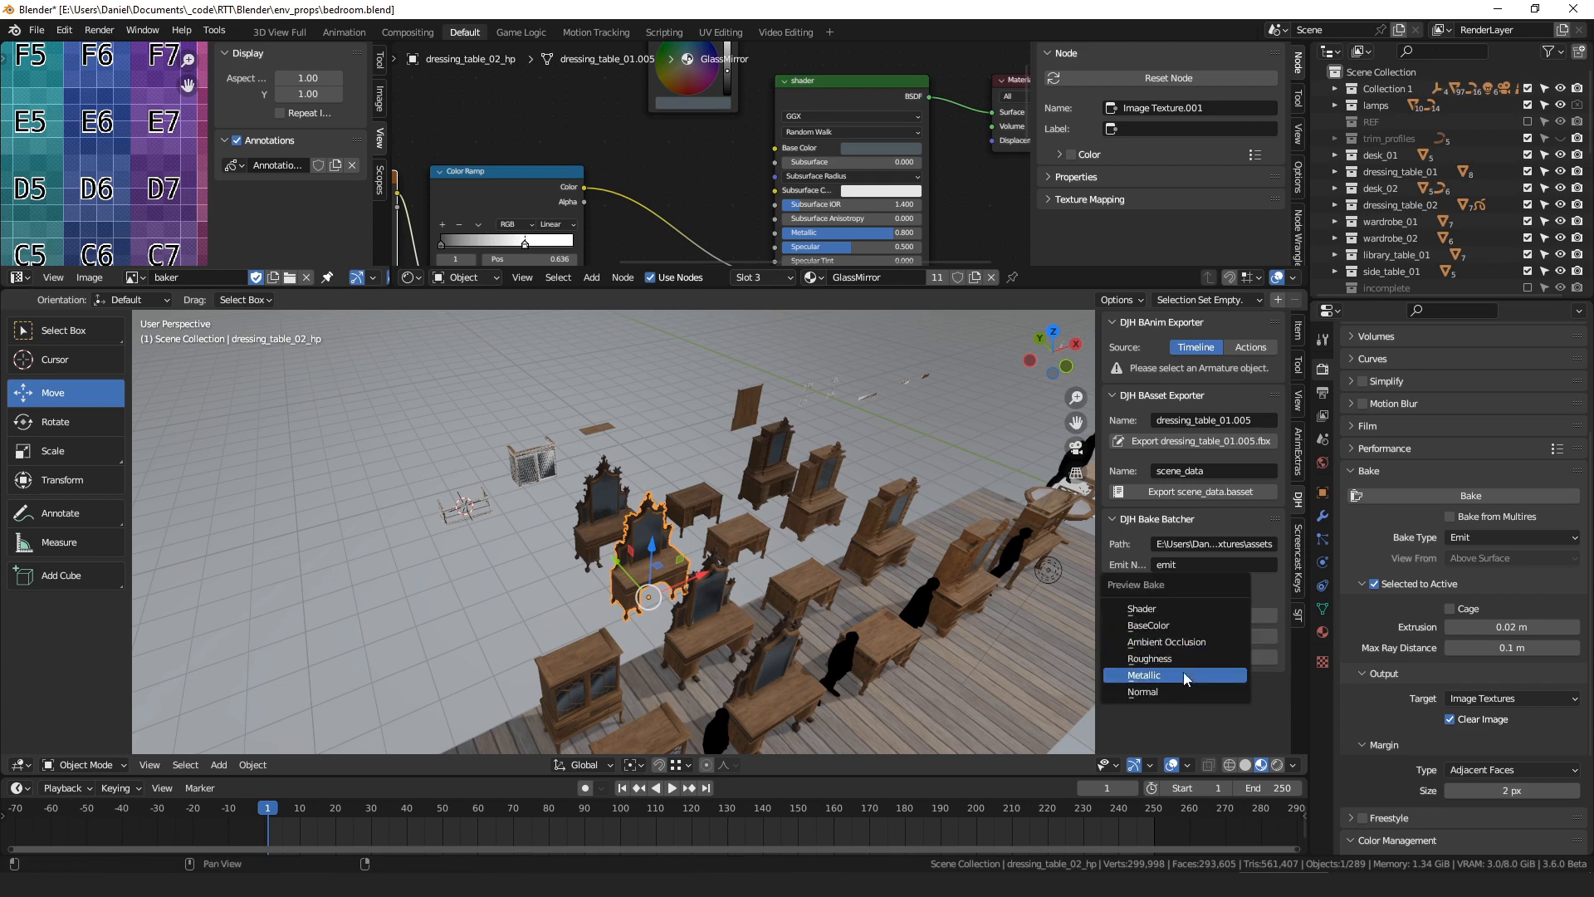
pyautogui.click(1188, 659)
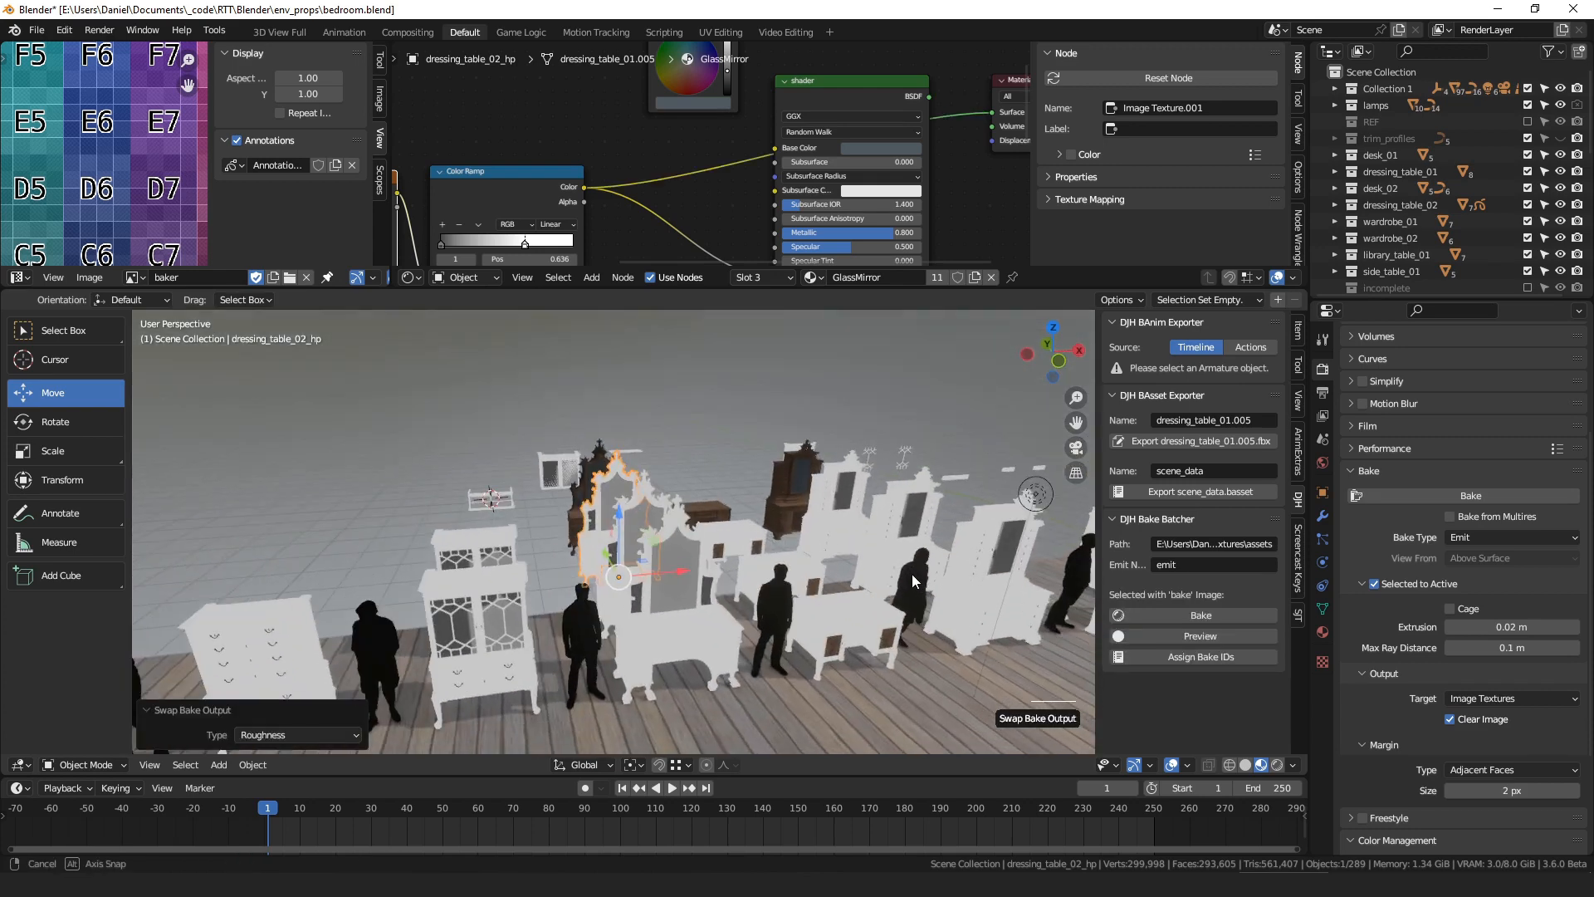
pyautogui.scroll(-3, 802, 147)
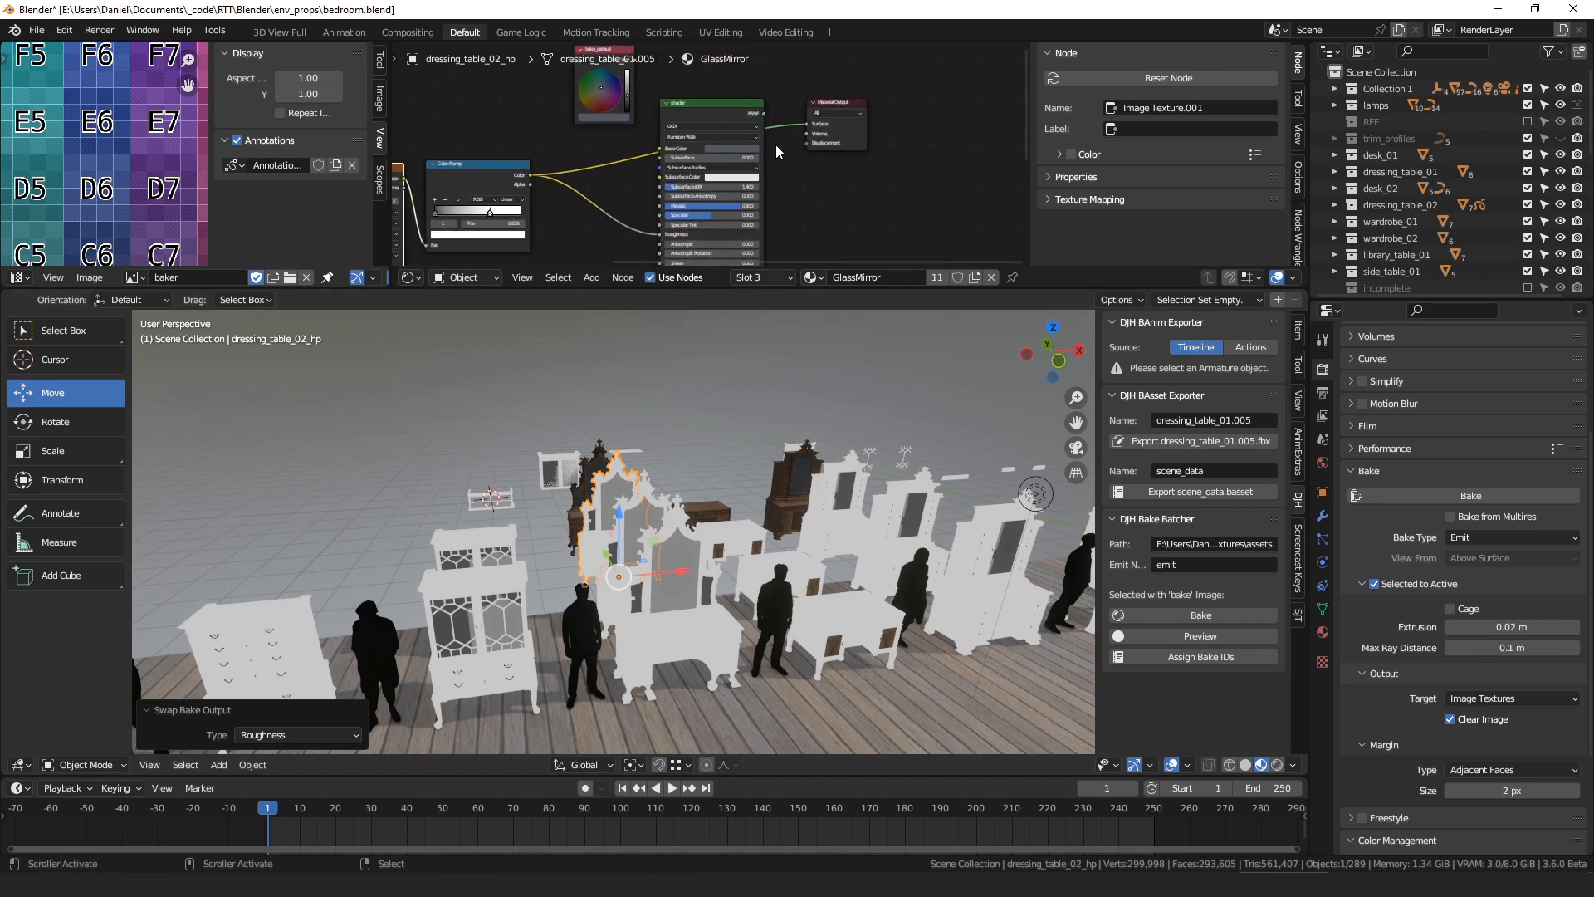
pyautogui.scroll(3, 498, 158)
pyautogui.moveTo(542, 130); pyautogui.dragTo(463, 124)
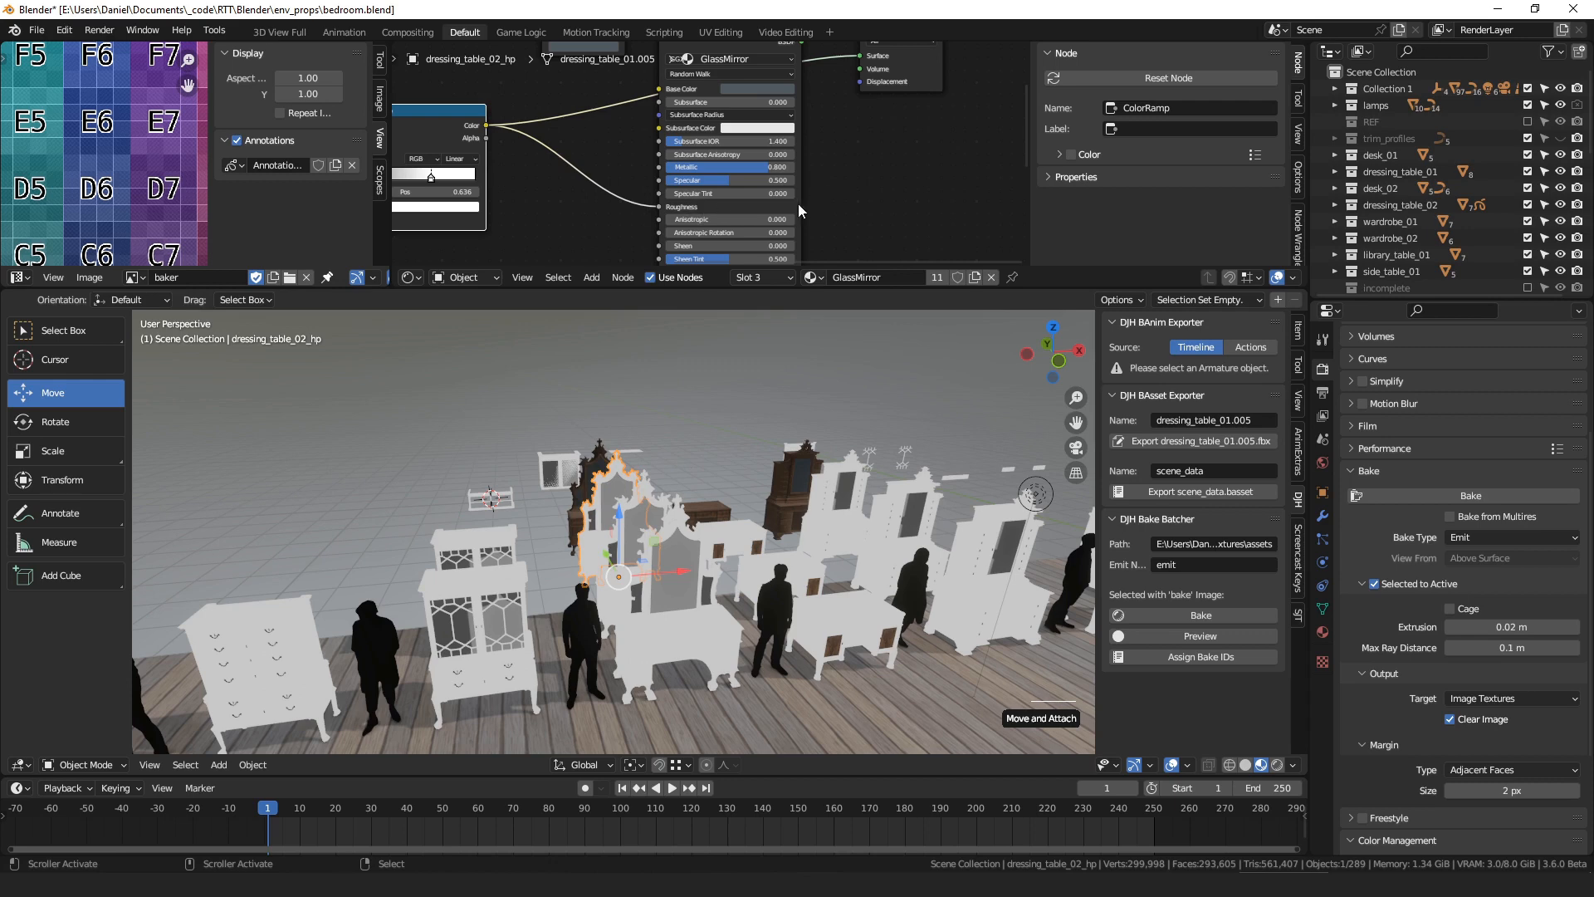
pyautogui.scroll(3, 860, 131)
pyautogui.moveTo(880, 147); pyautogui.dragTo(883, 145)
pyautogui.scroll(-2, 878, 161)
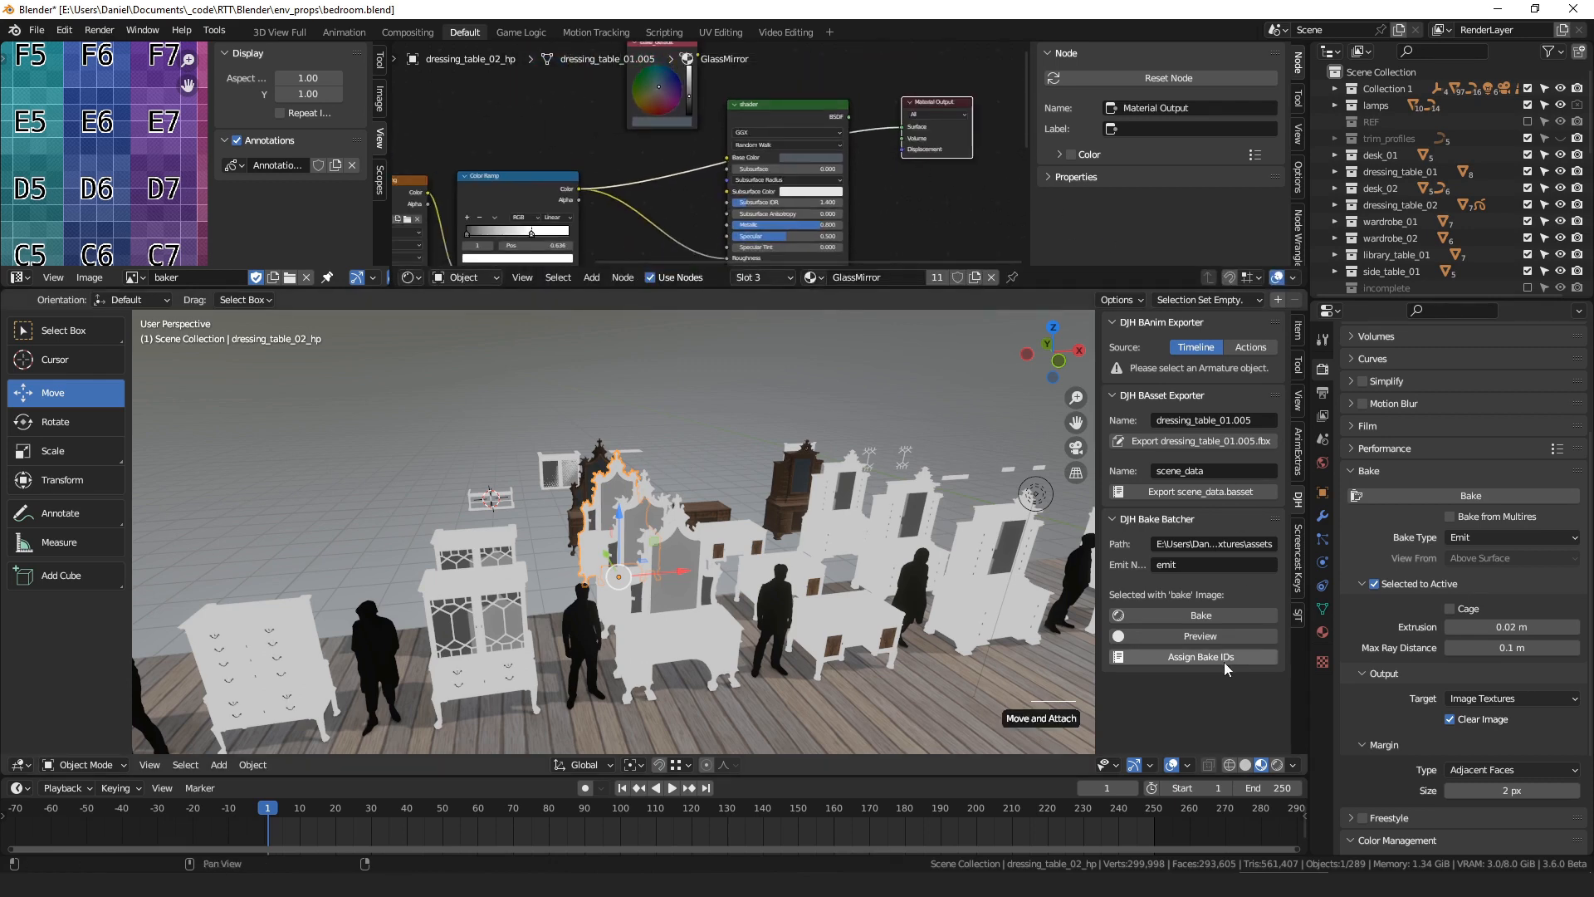
# - Preview the Metallic bake output and inspect the bake_default node feeding the GlassMirror material's output
pyautogui.click(1201, 636)
pyautogui.click(1180, 647)
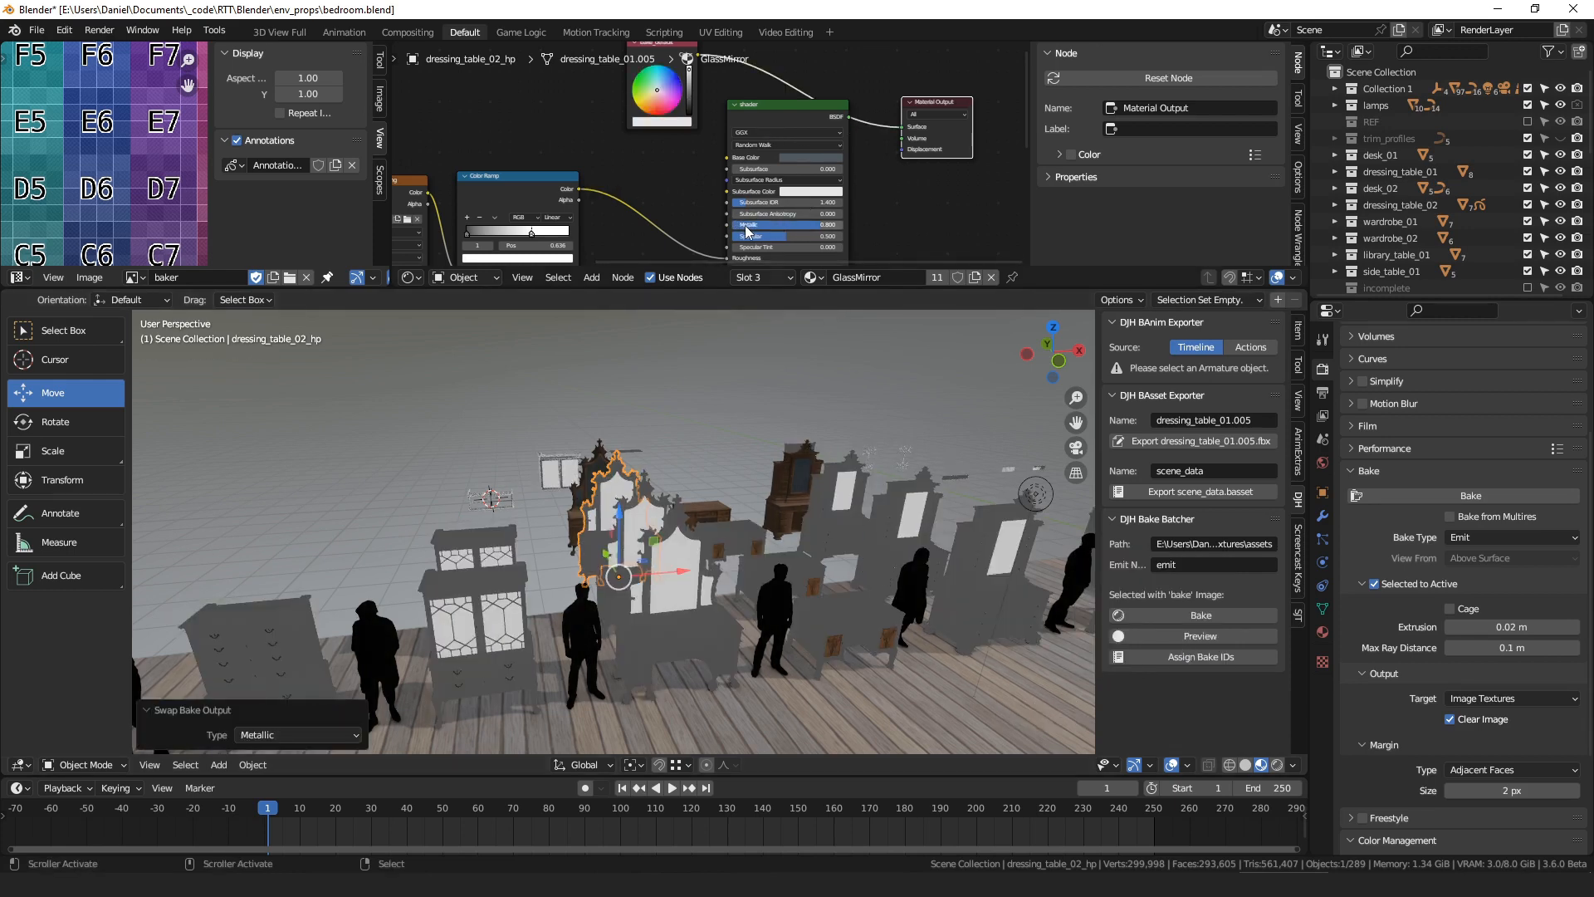
pyautogui.moveTo(910, 194); pyautogui.dragTo(917, 236, button='middle')
pyautogui.moveTo(652, 83); pyautogui.dragTo(655, 79)
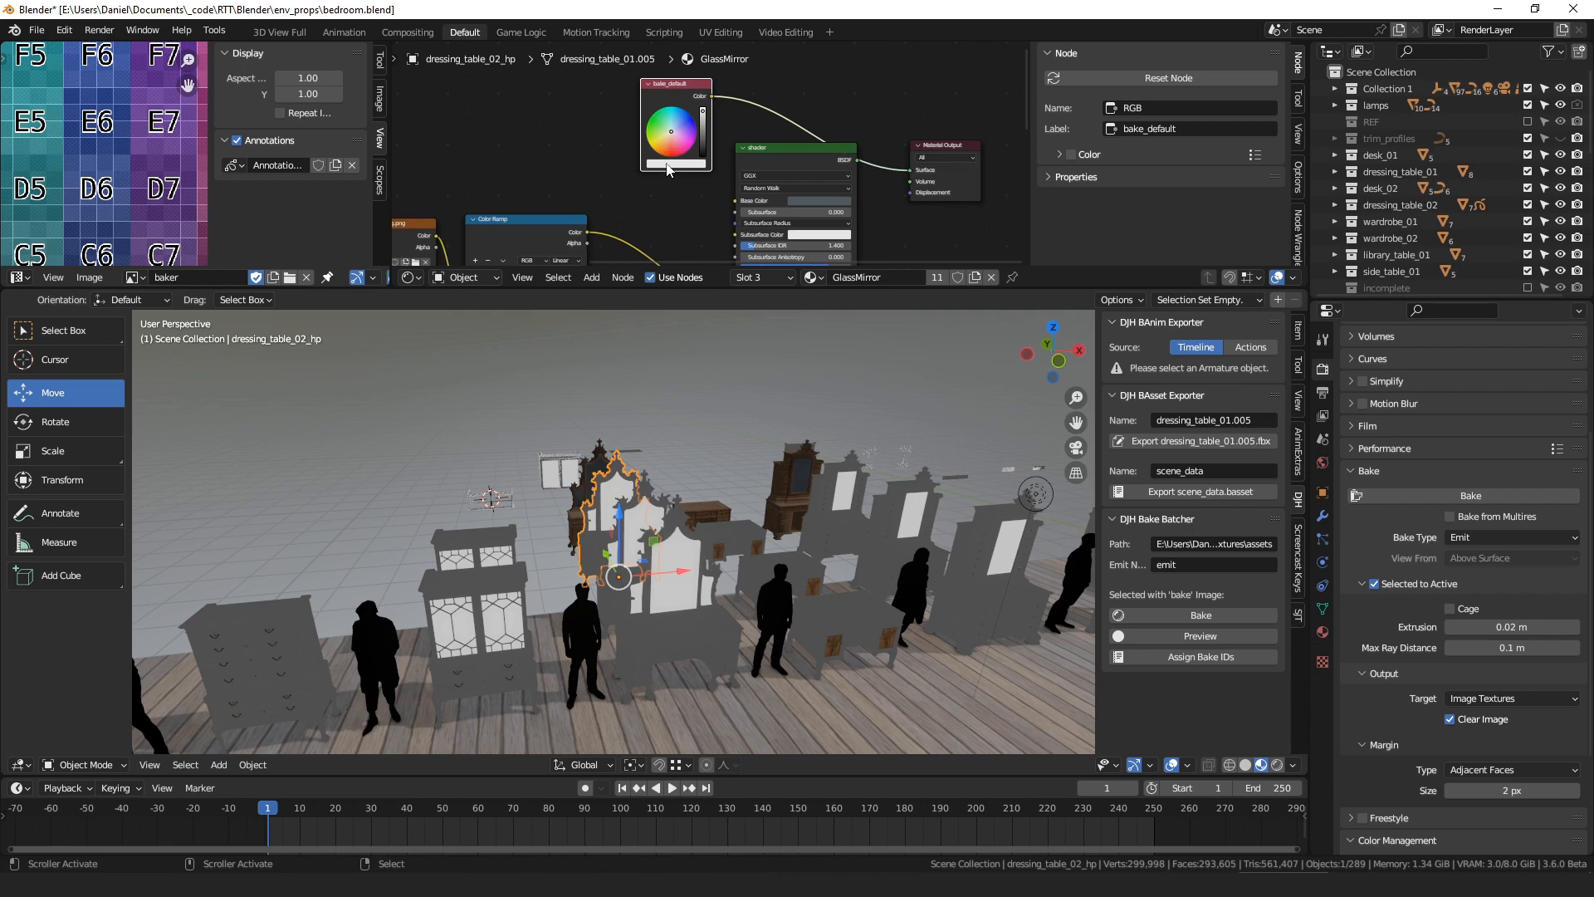
# - Check the label of the Principled BSDF node in the GlassMirror material
pyautogui.click(1201, 616)
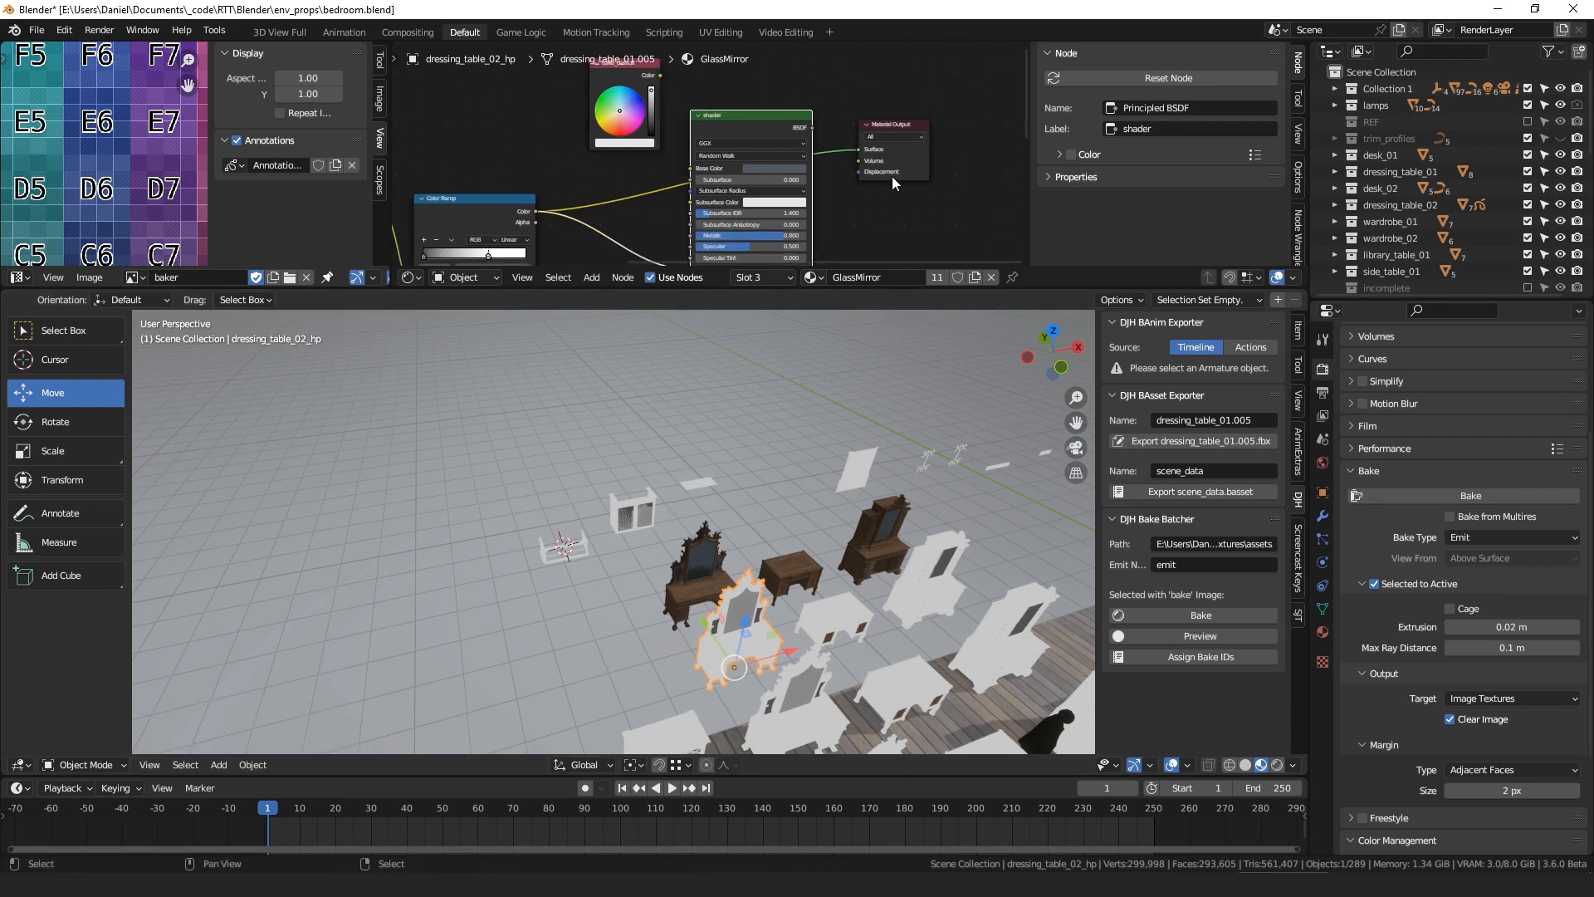
pyautogui.moveTo(892, 176); pyautogui.dragTo(886, 167, button='middle')
pyautogui.click(1176, 130)
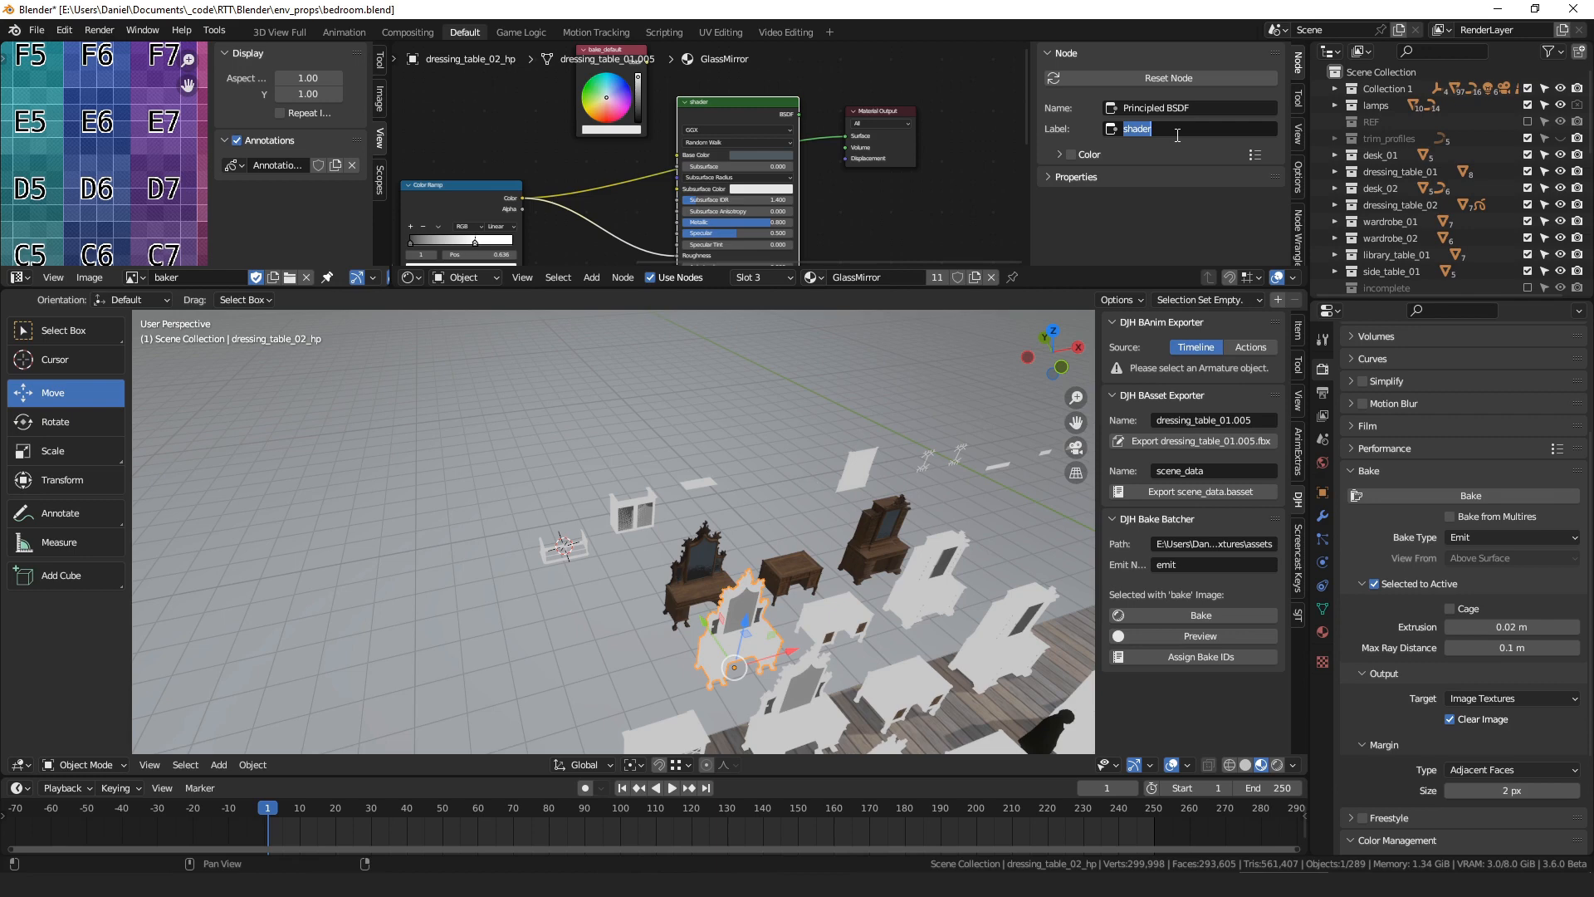
pyautogui.click(930, 195)
# - Show the ai_wood_04 material's nodes and look inside its DJH_Shader_Base group
pyautogui.click(1322, 632)
pyautogui.click(1382, 375)
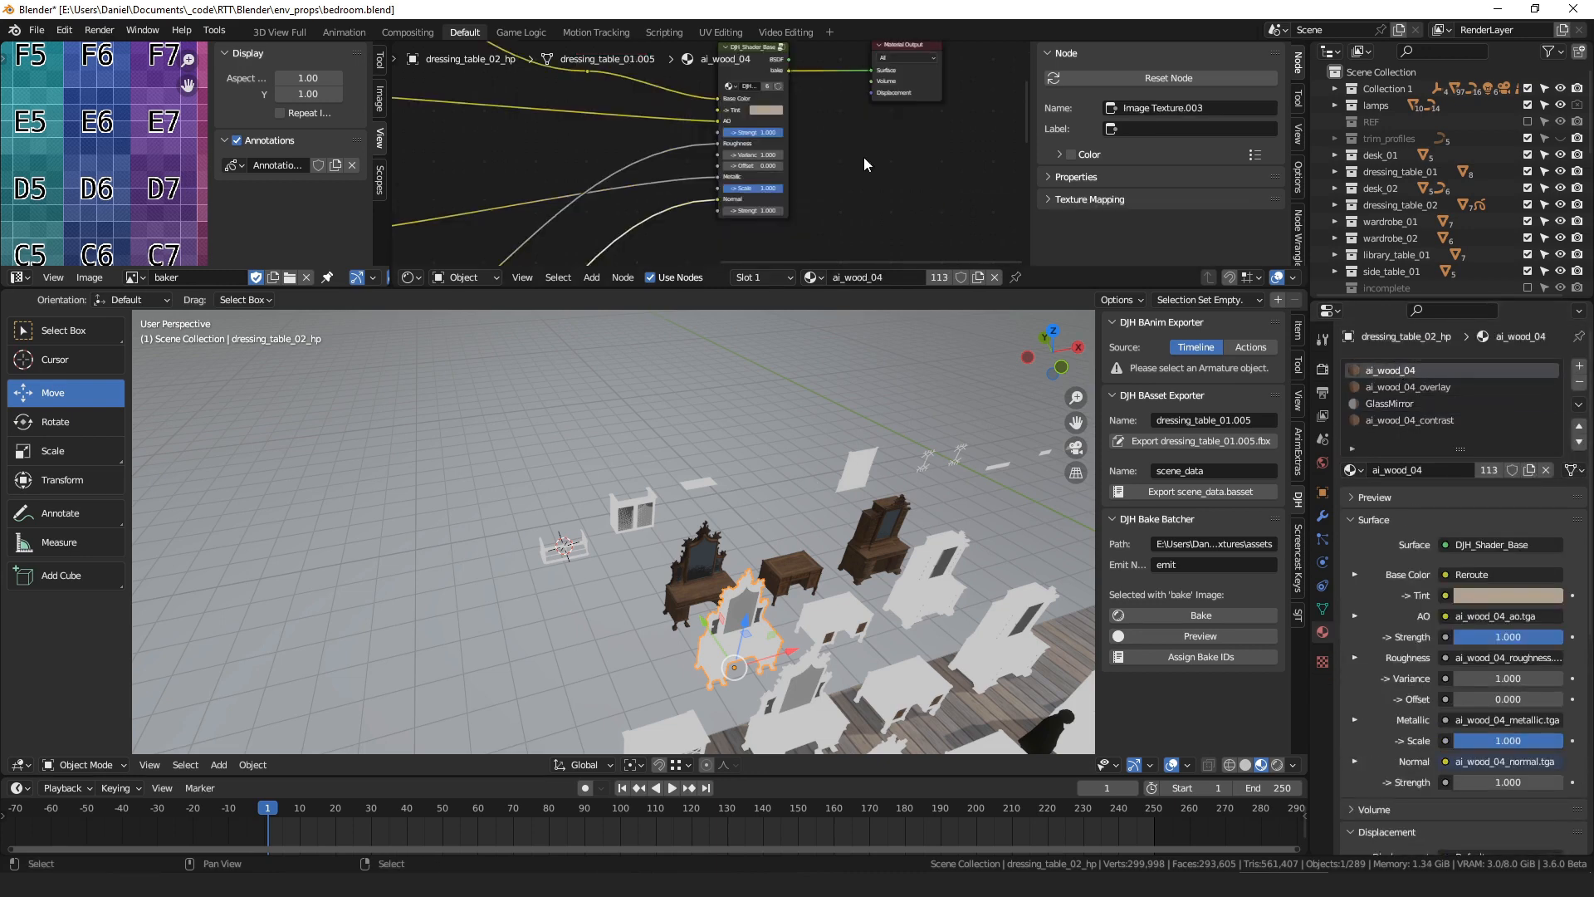
pyautogui.click(730, 112)
pyautogui.press('Tab')
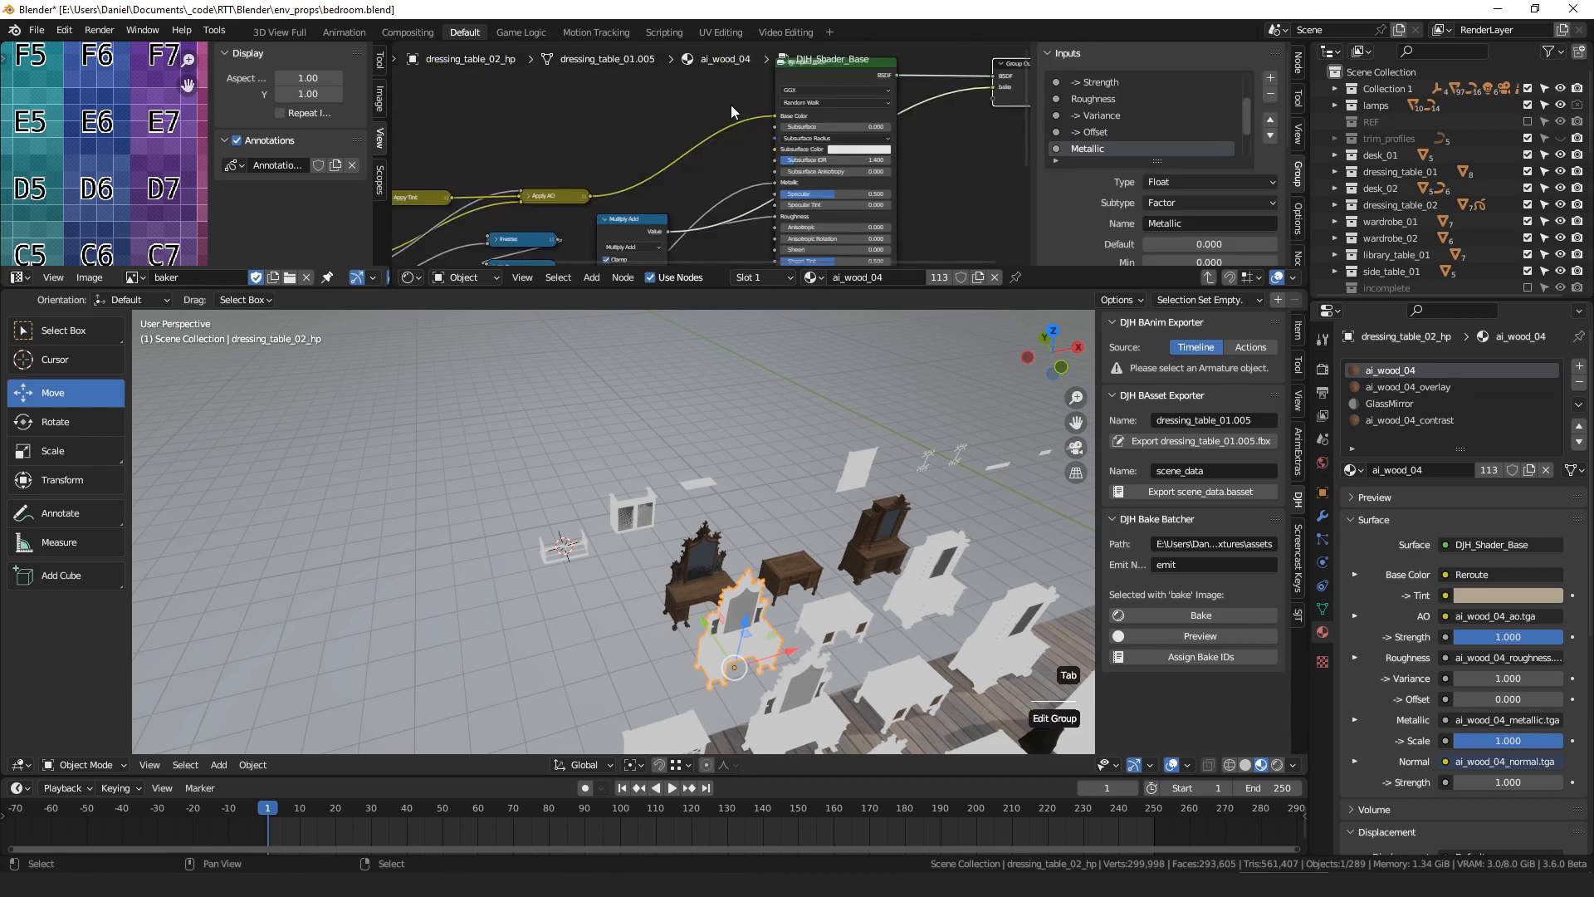
pyautogui.press('Tab')
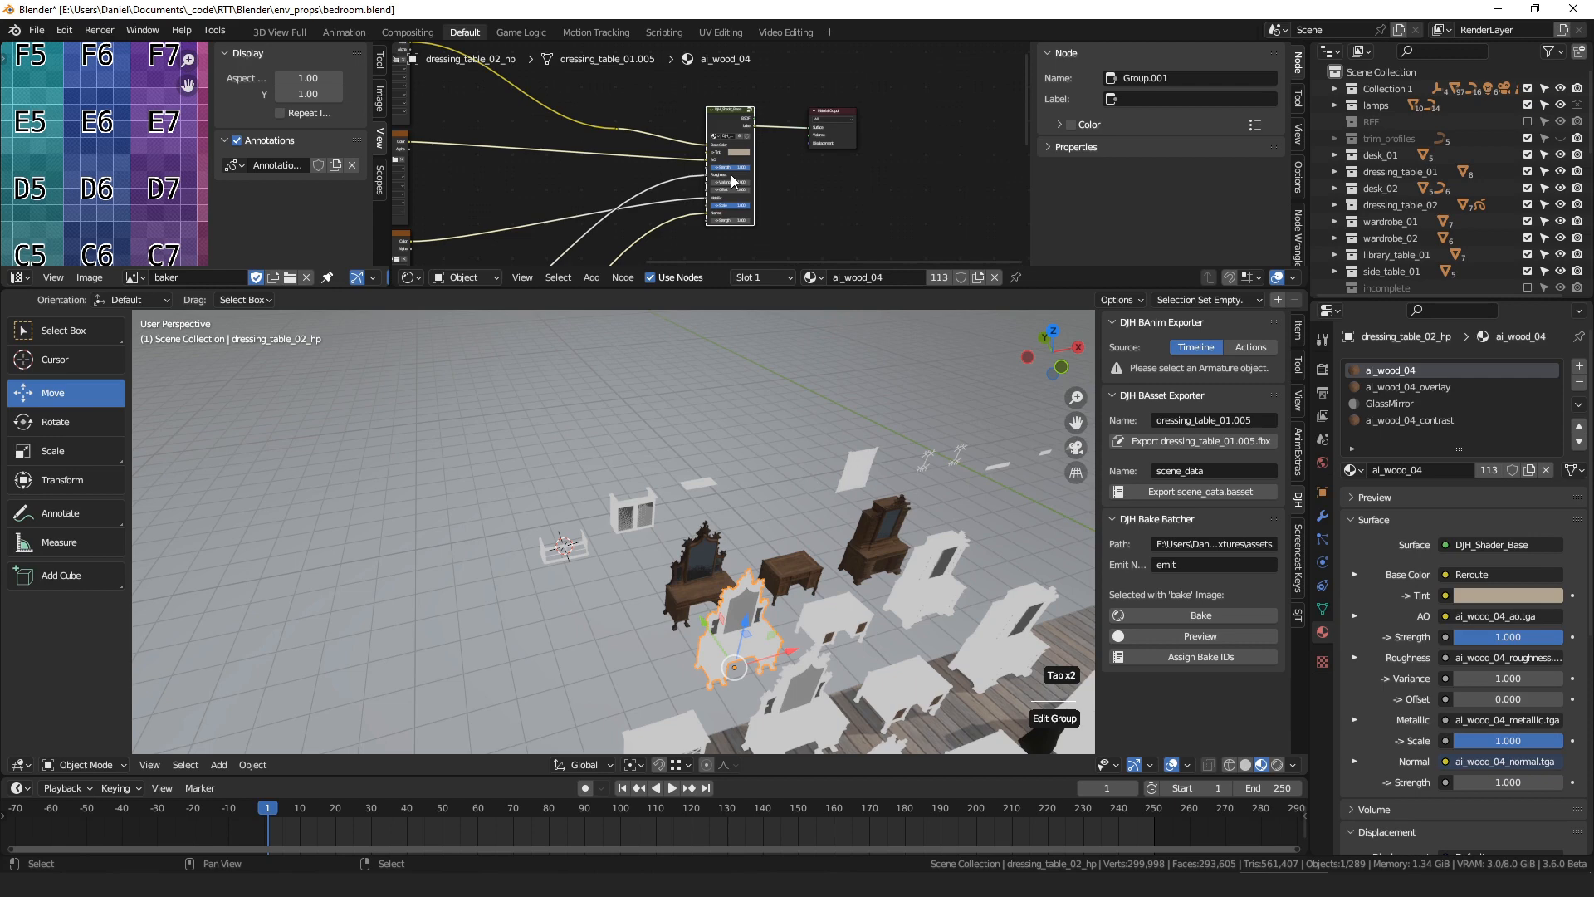
pyautogui.scroll(3, 732, 181)
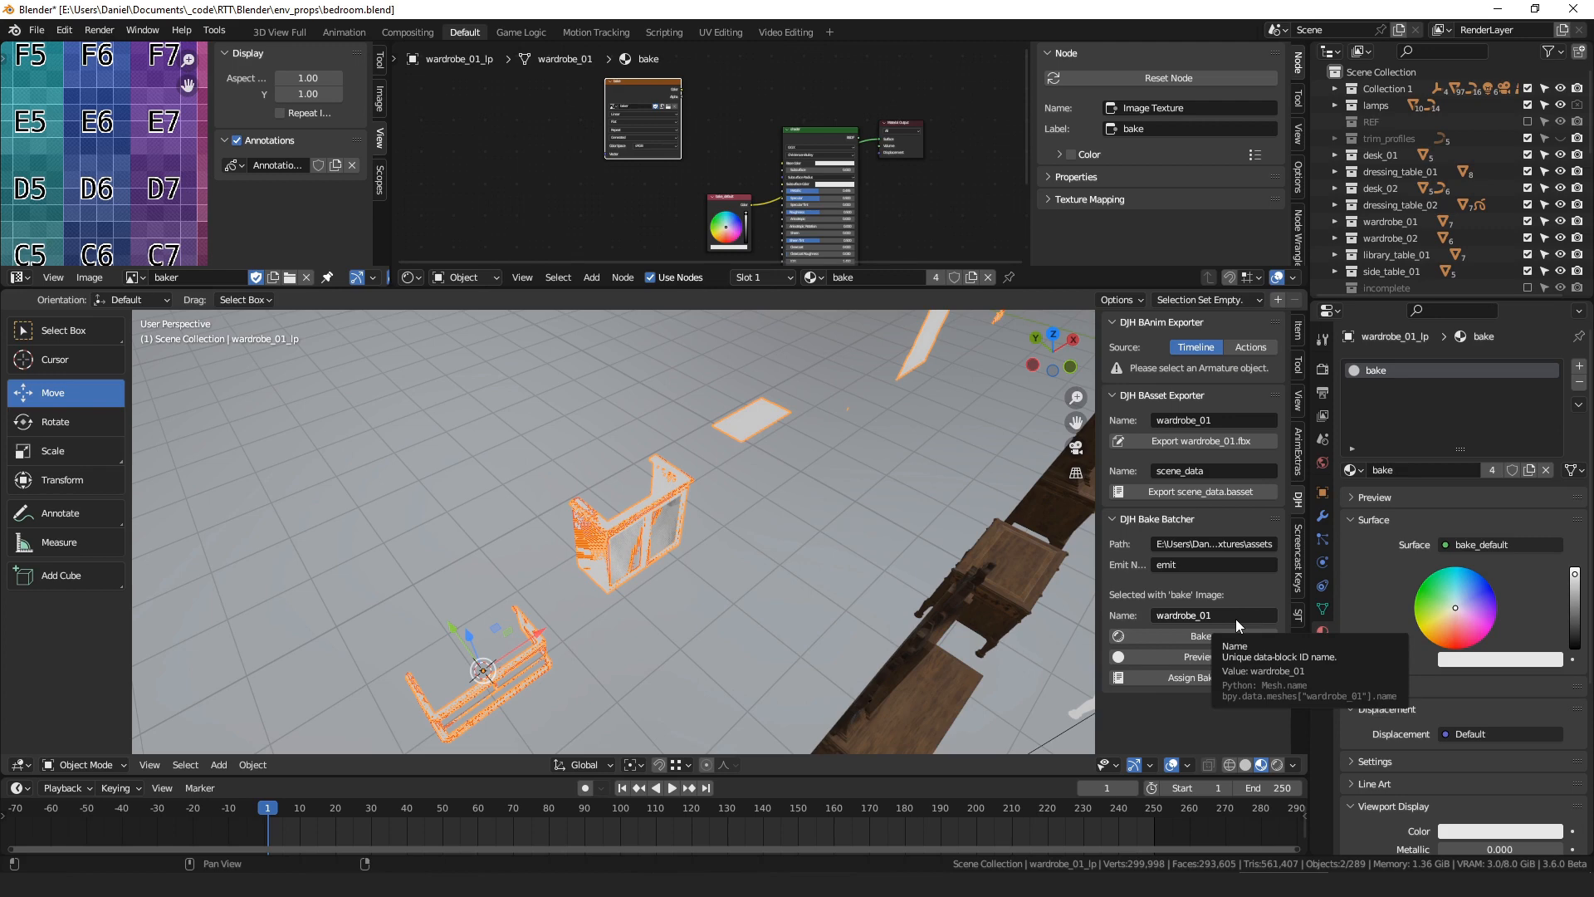
# - Bake the BaseColor texture for wardrobe_01 with the Bake Batcher
pyautogui.moveTo(930, 573); pyautogui.dragTo(830, 530, button='middle')
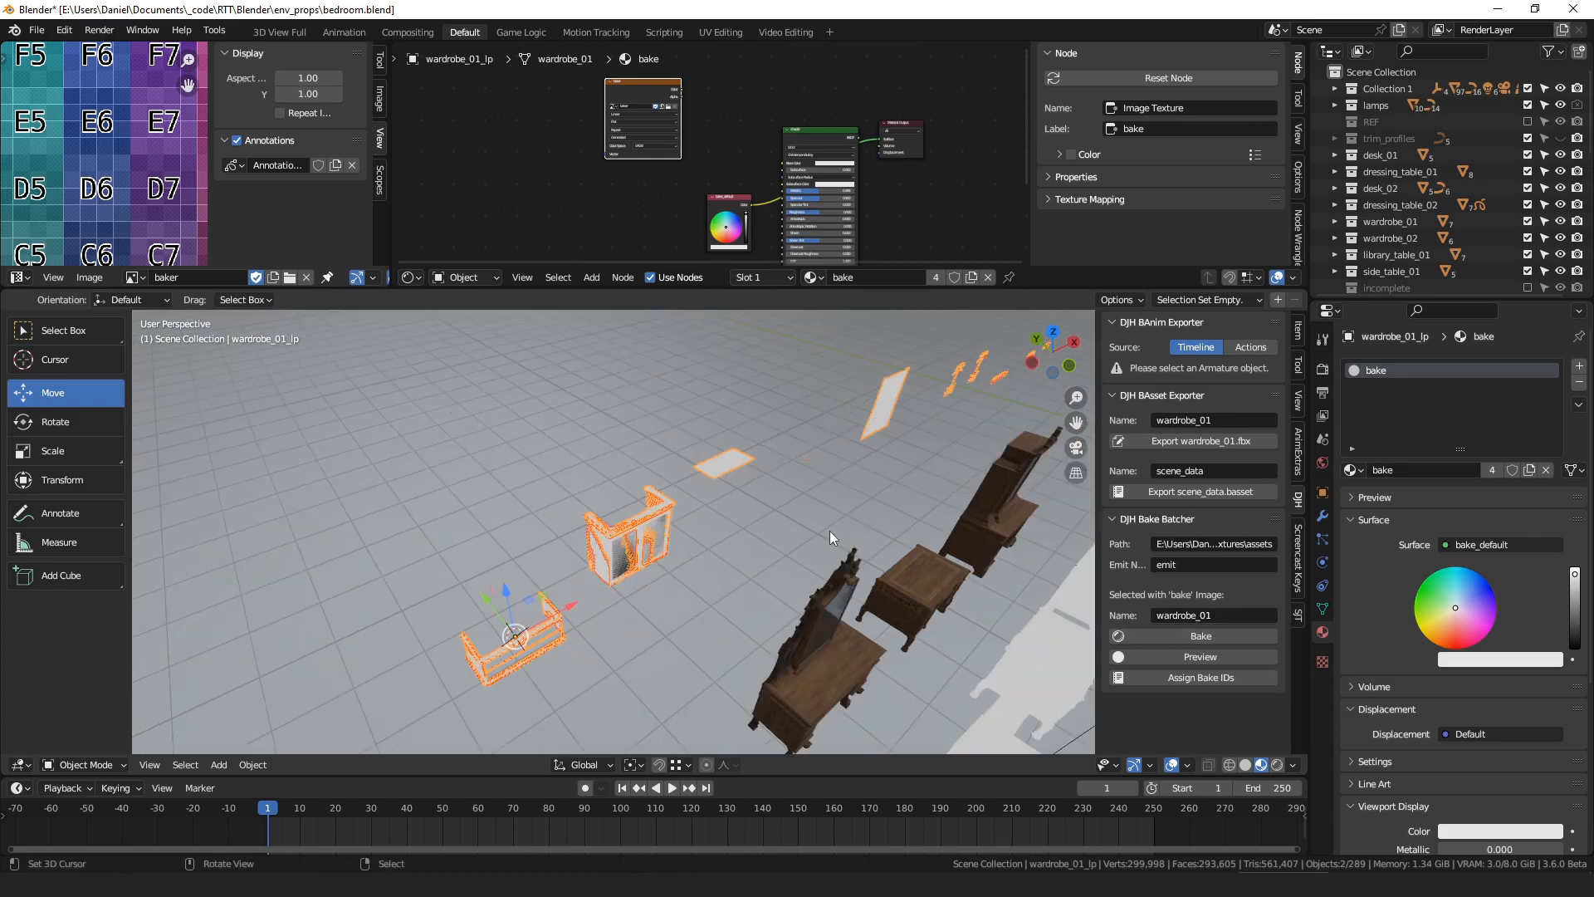
pyautogui.scroll(4, 833, 526)
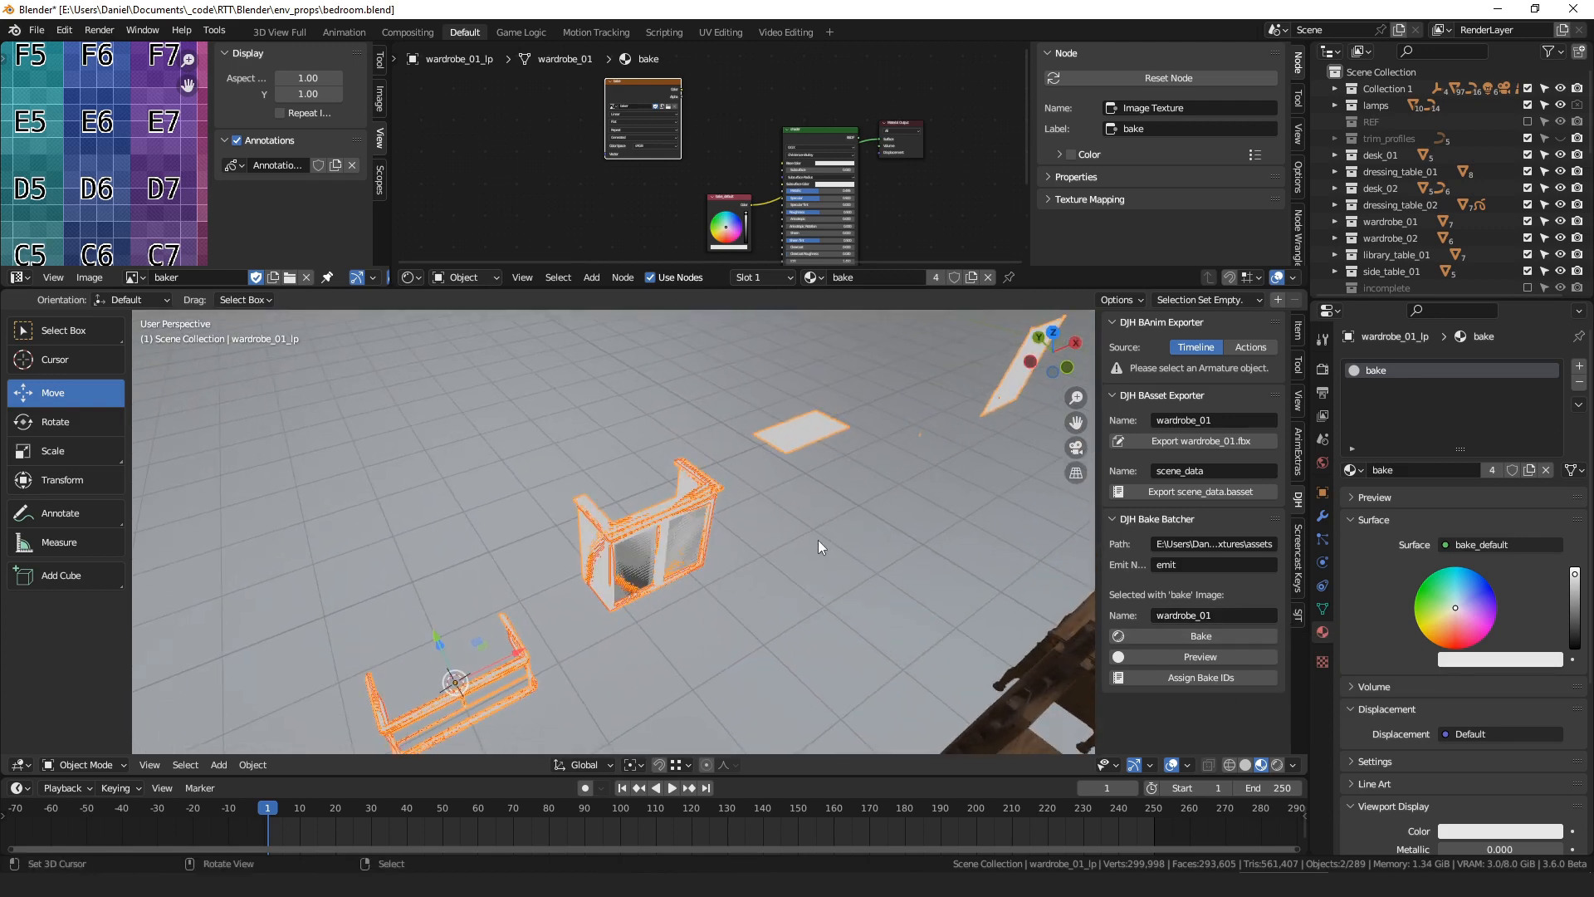
pyautogui.click(1185, 634)
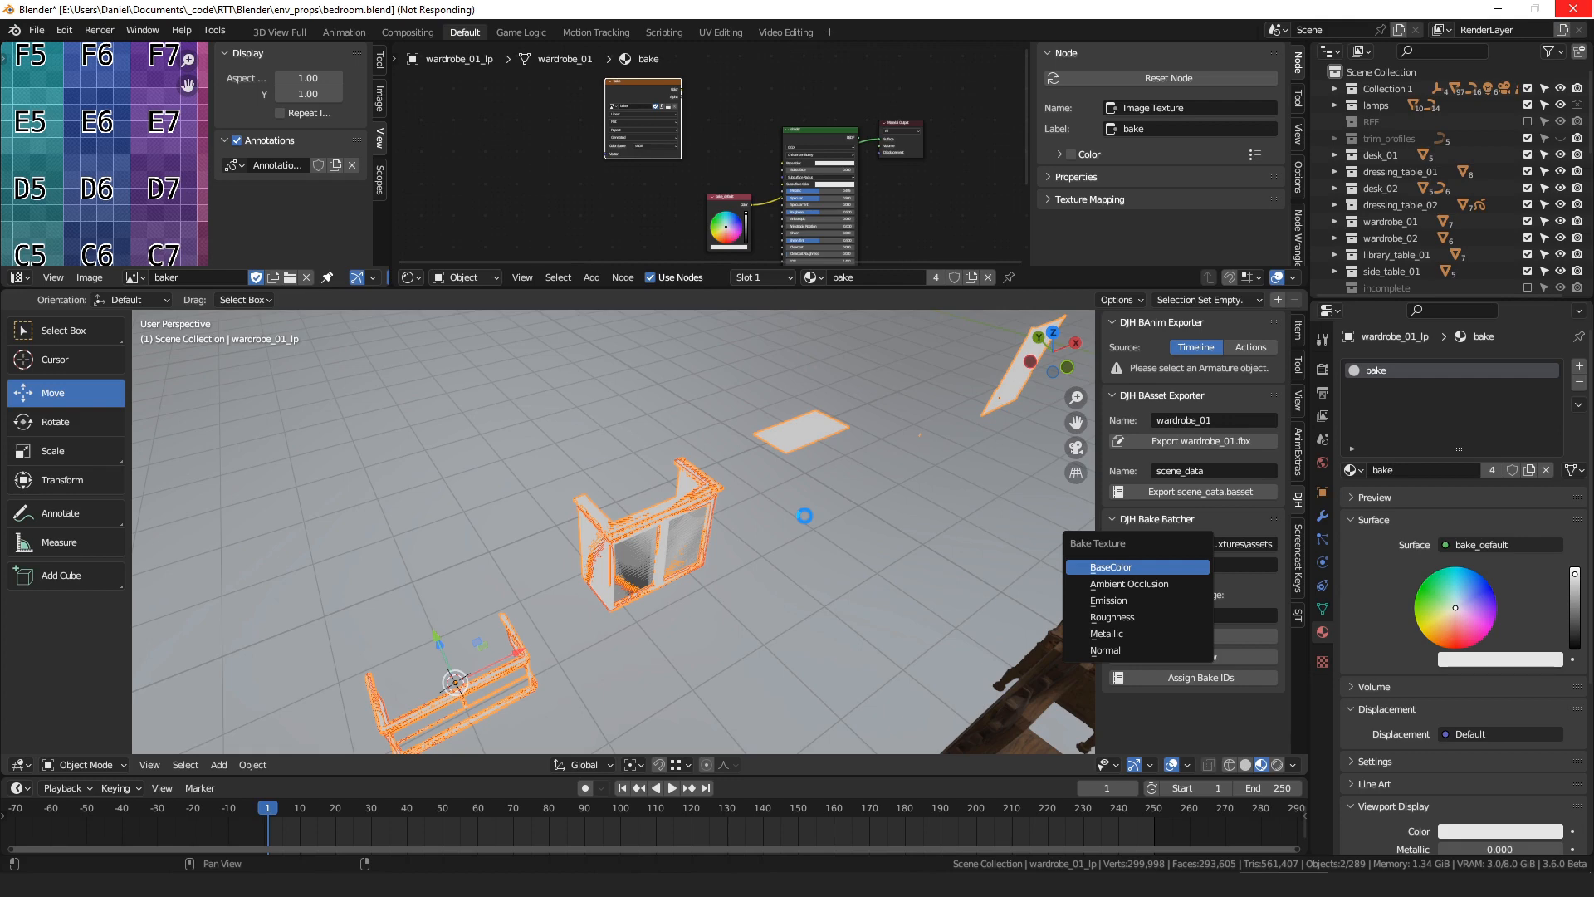
pyautogui.scroll(-5, 118, 152)
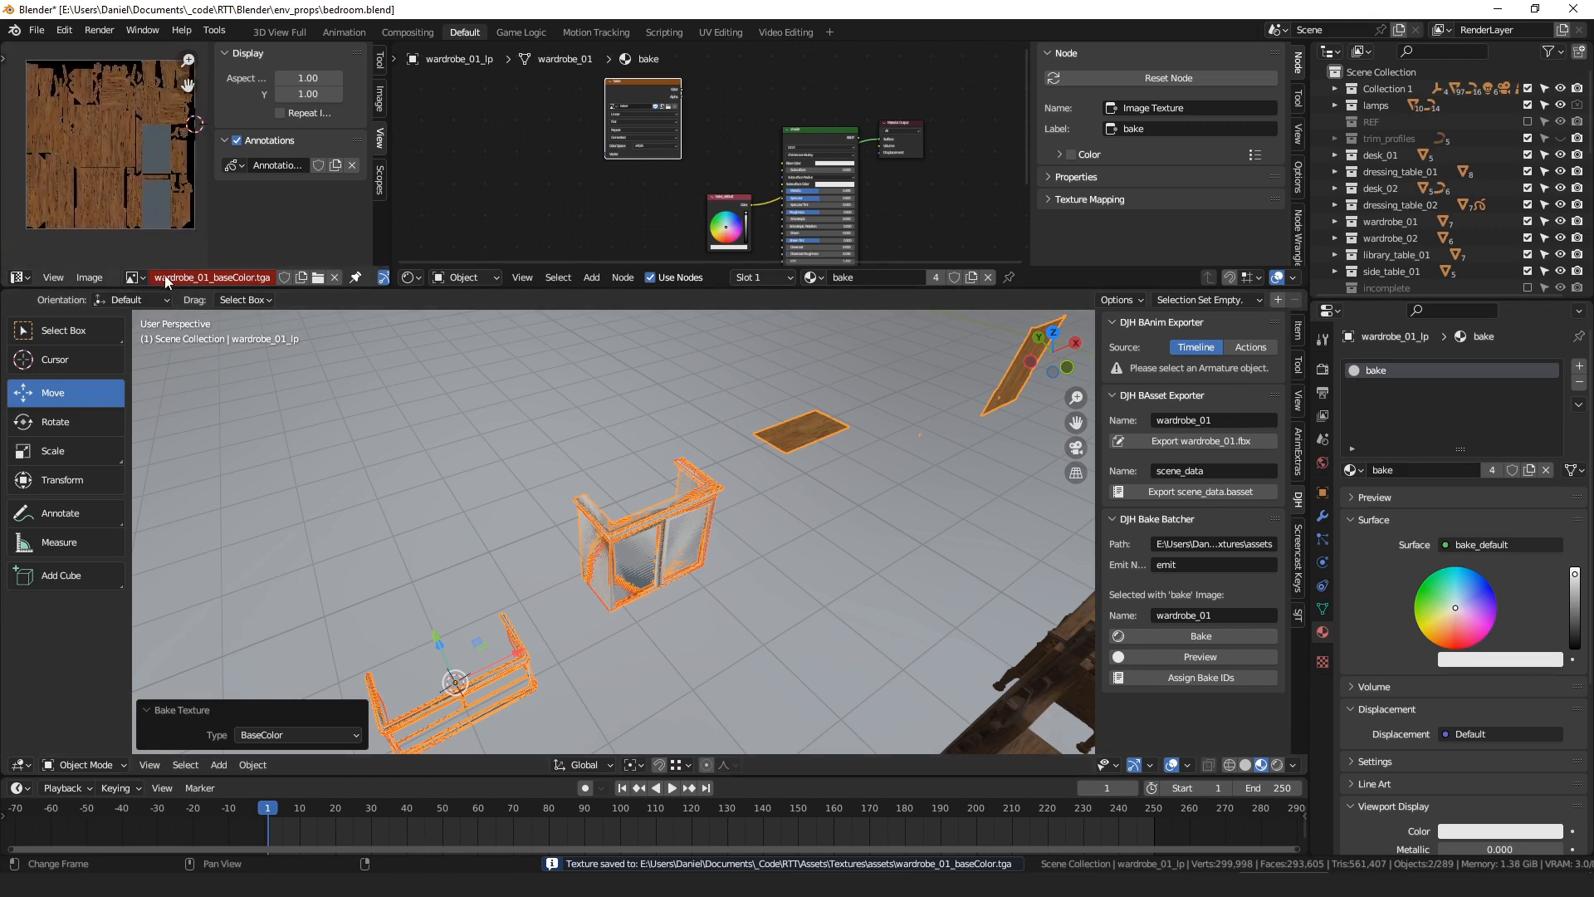
# - Switch to File Explorer to check wardrobe_01_baseColor.tga in the assets folder, and return to Blender
pyautogui.click(287, 884)
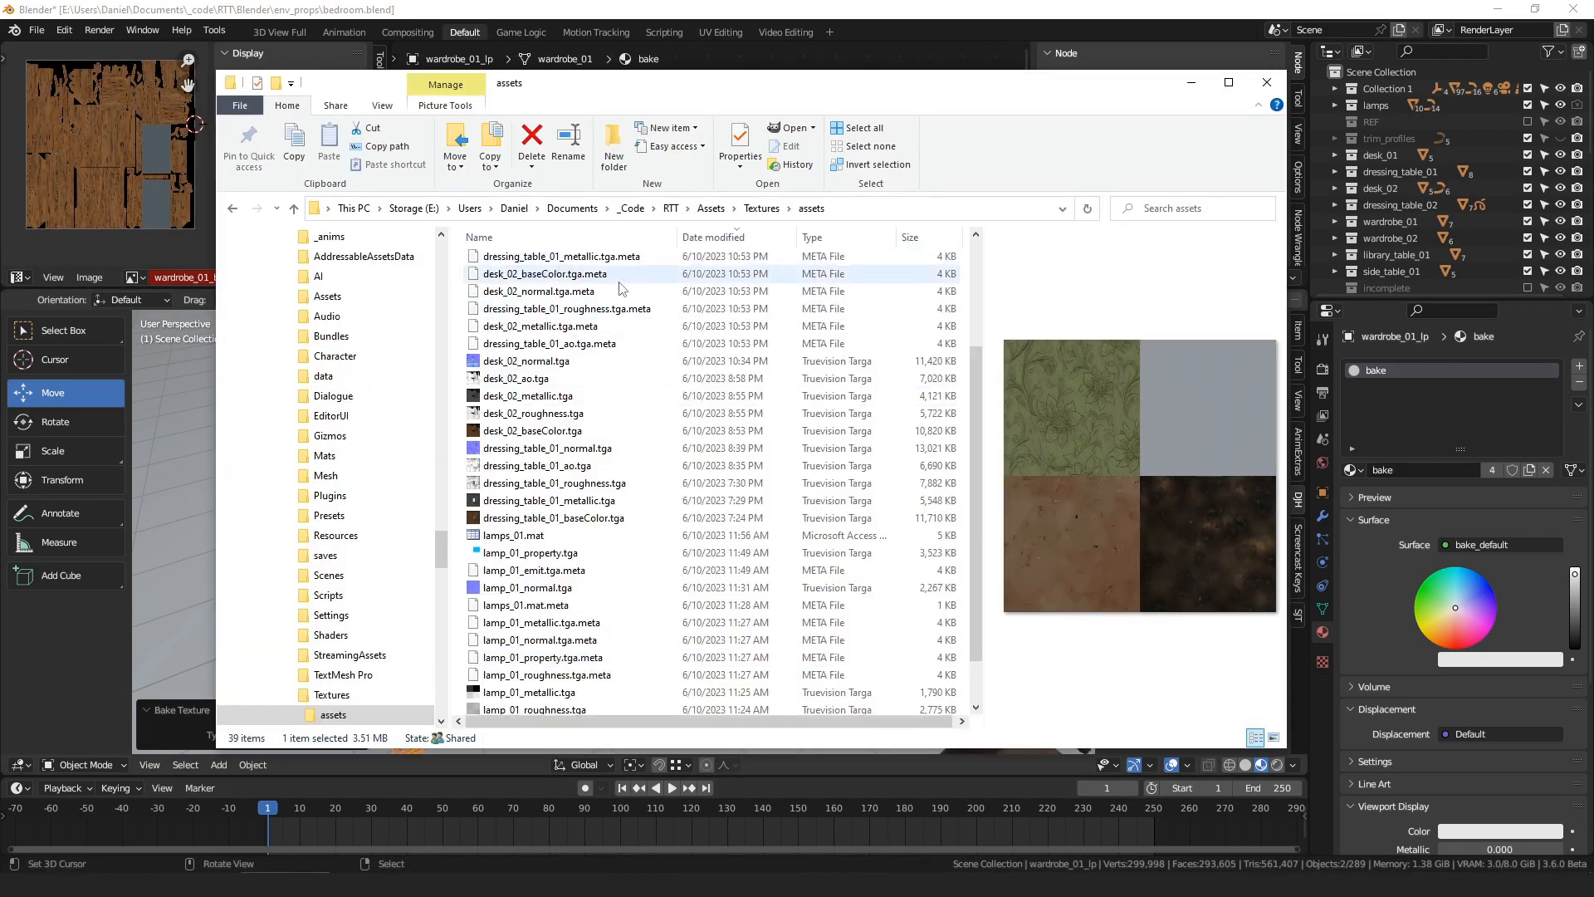
pyautogui.click(592, 262)
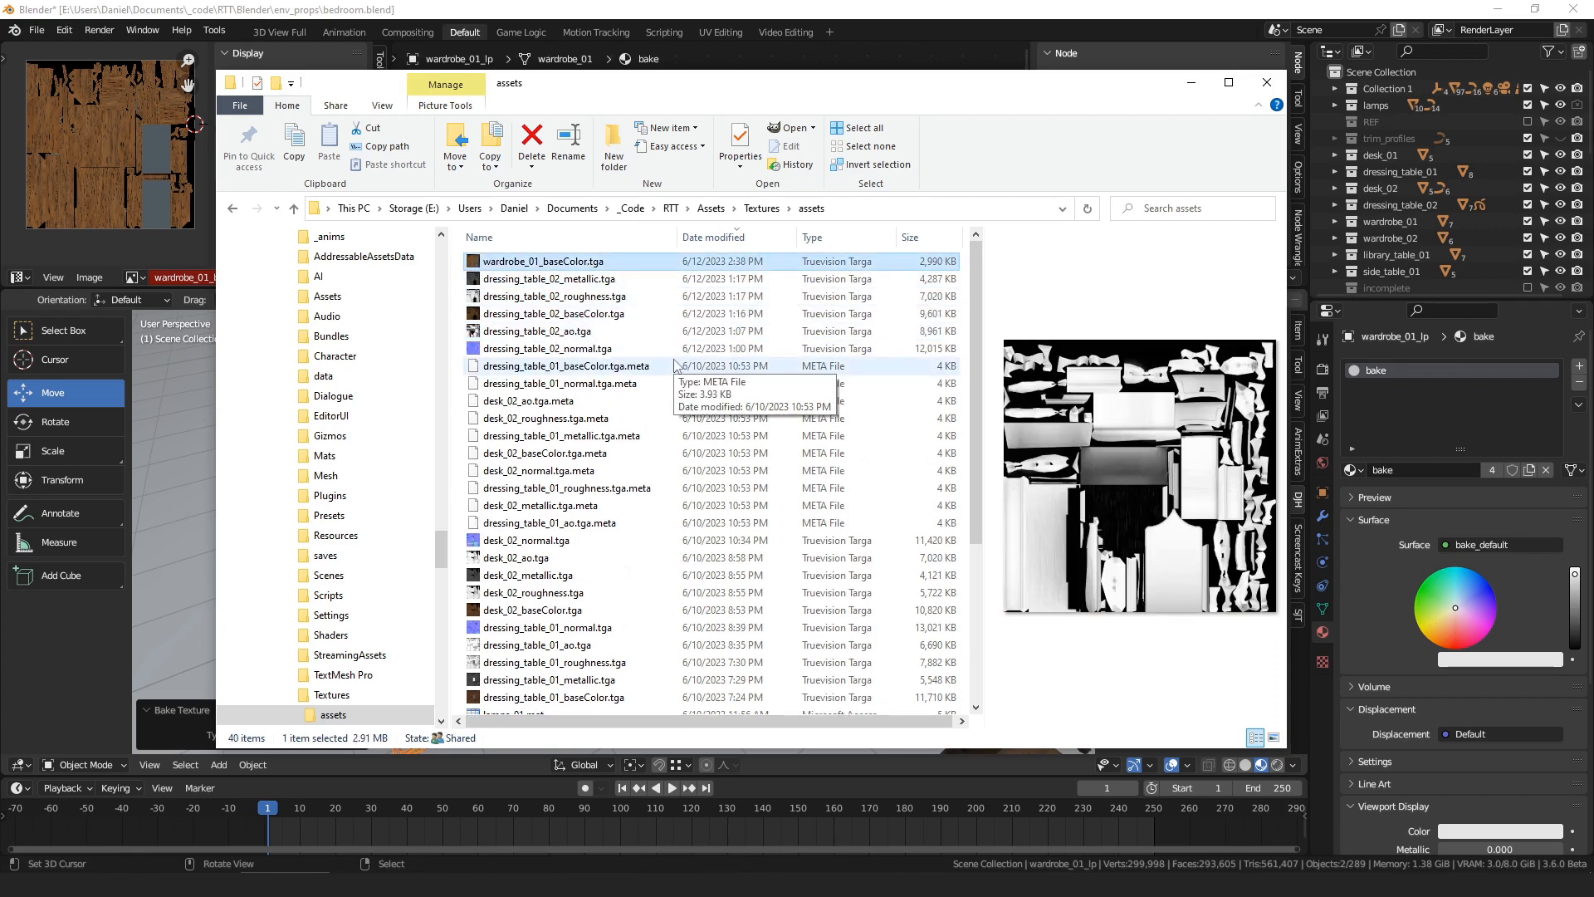
pyautogui.hotkey('alt', 'Tab')
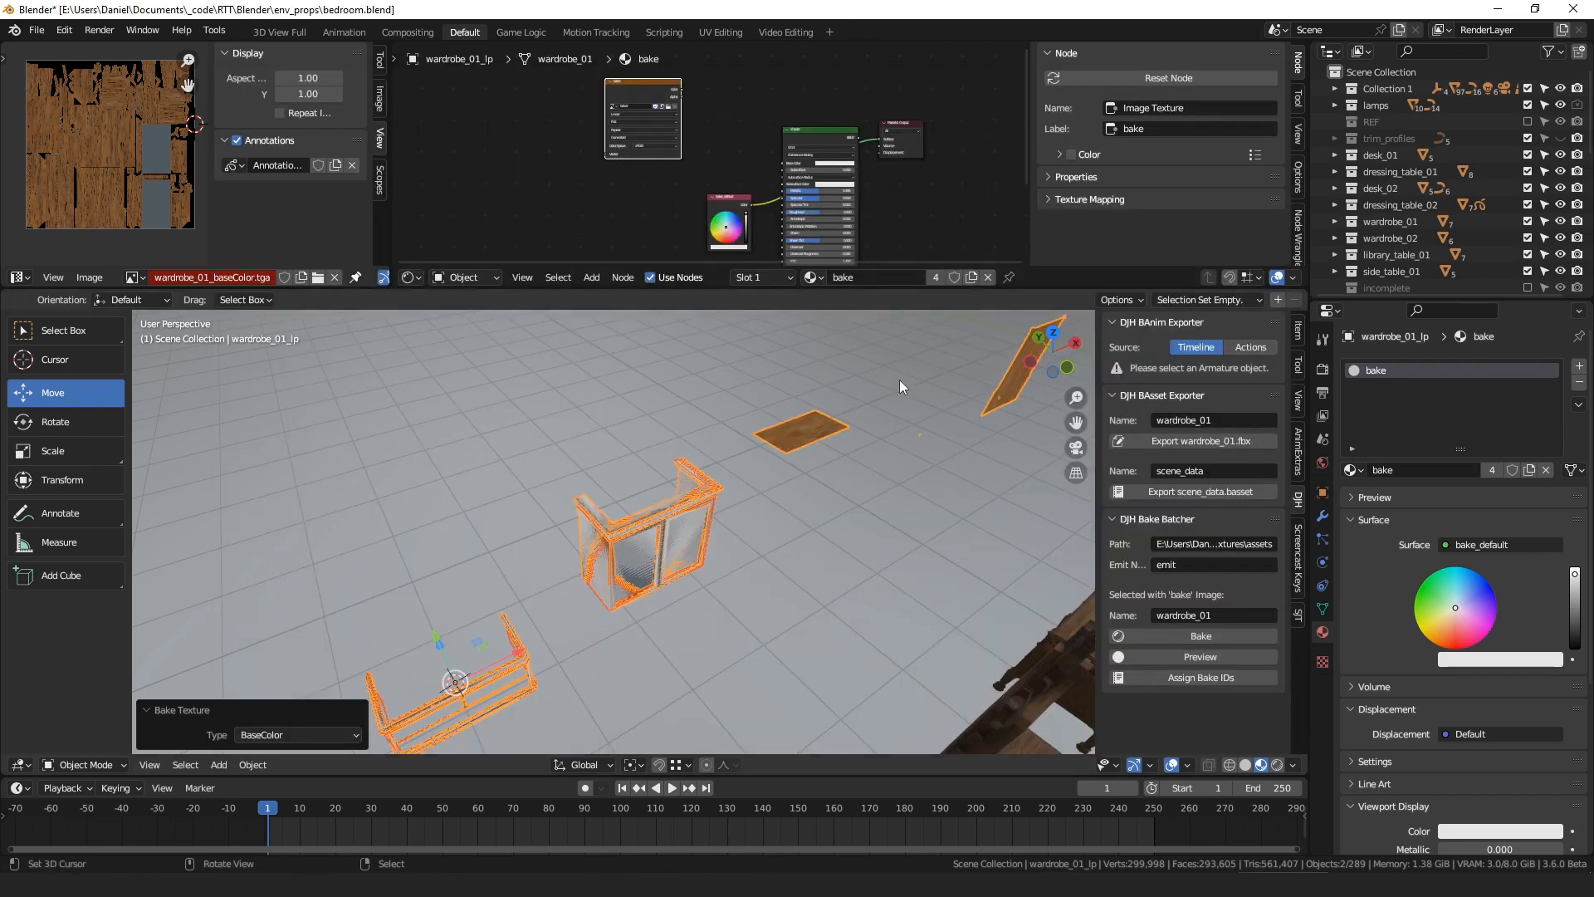
# - Bake the Roughness, Metallic and Normal textures for wardrobe_01 with the Bake Batcher
pyautogui.click(1196, 636)
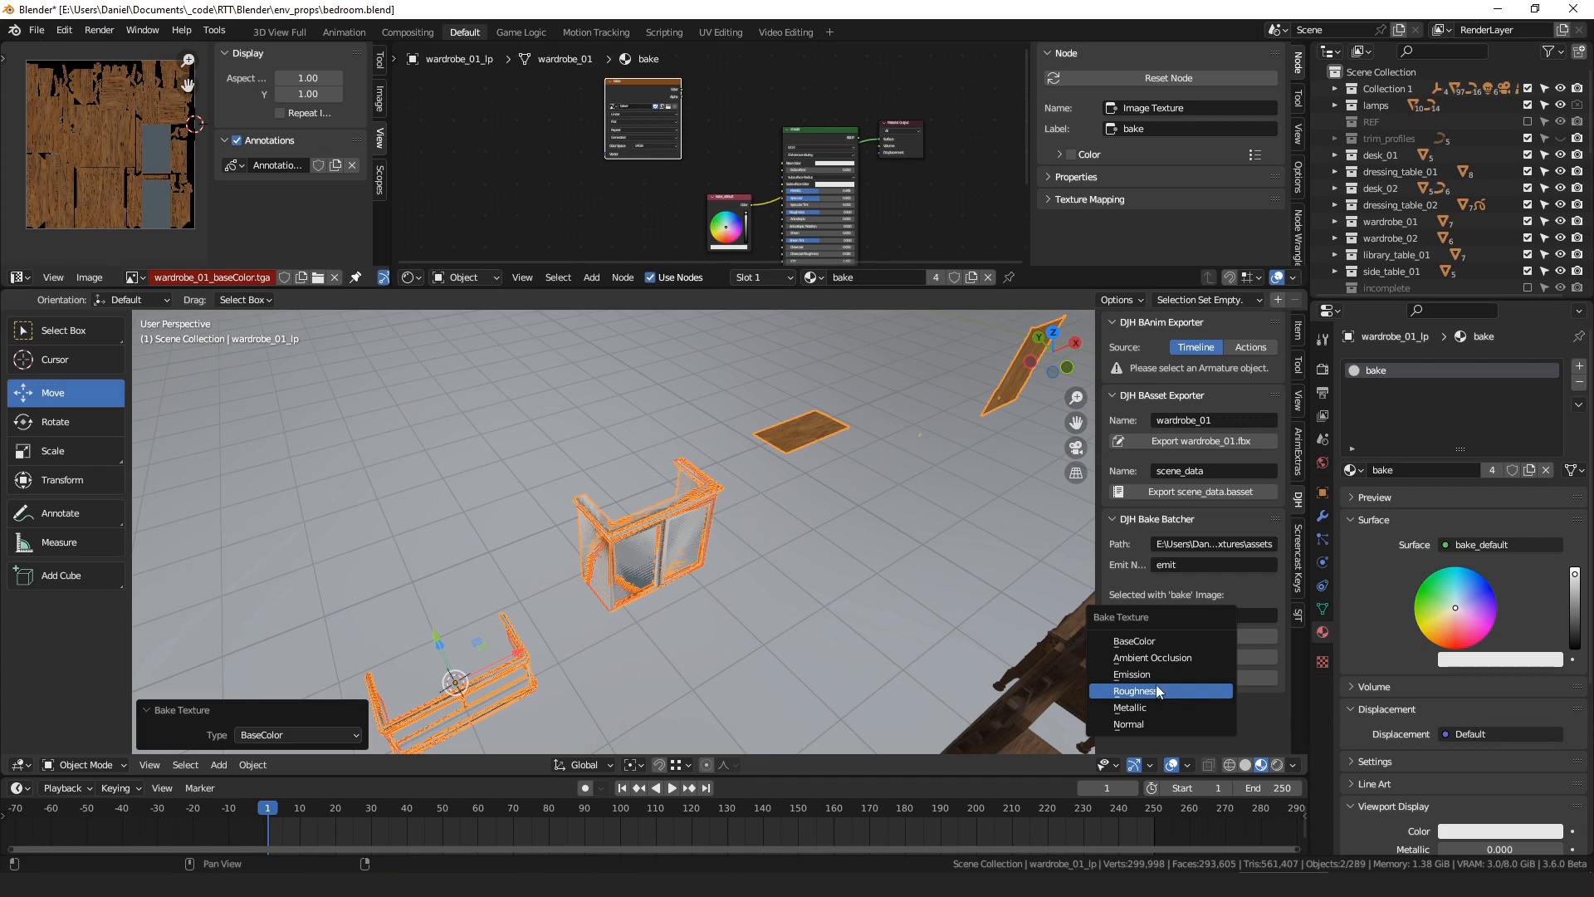
pyautogui.press('Return')
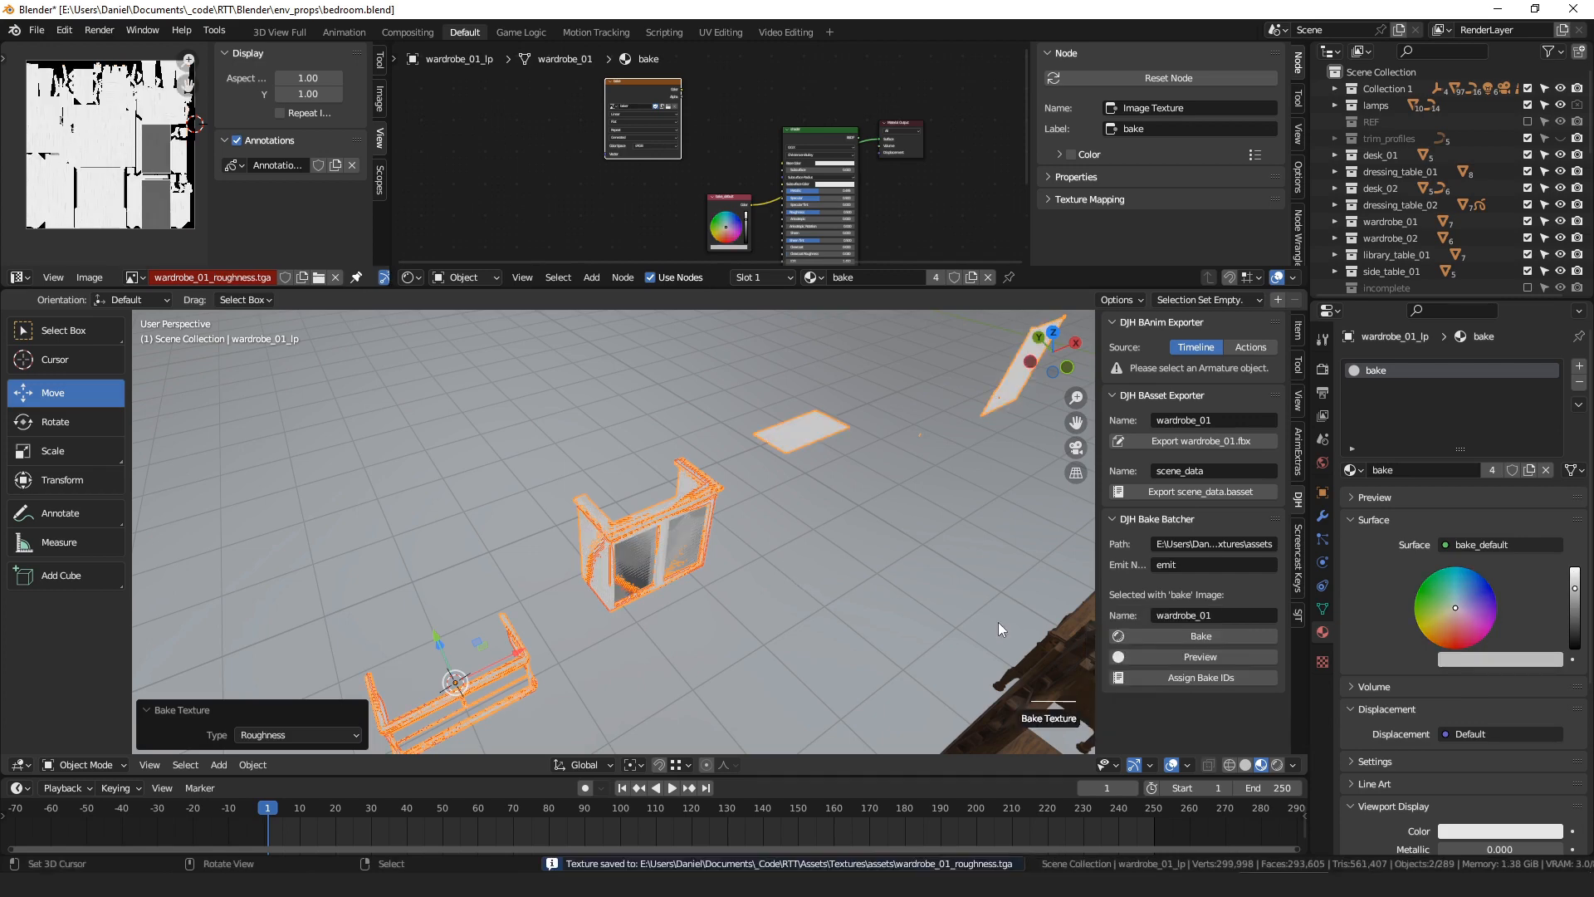
pyautogui.click(1172, 637)
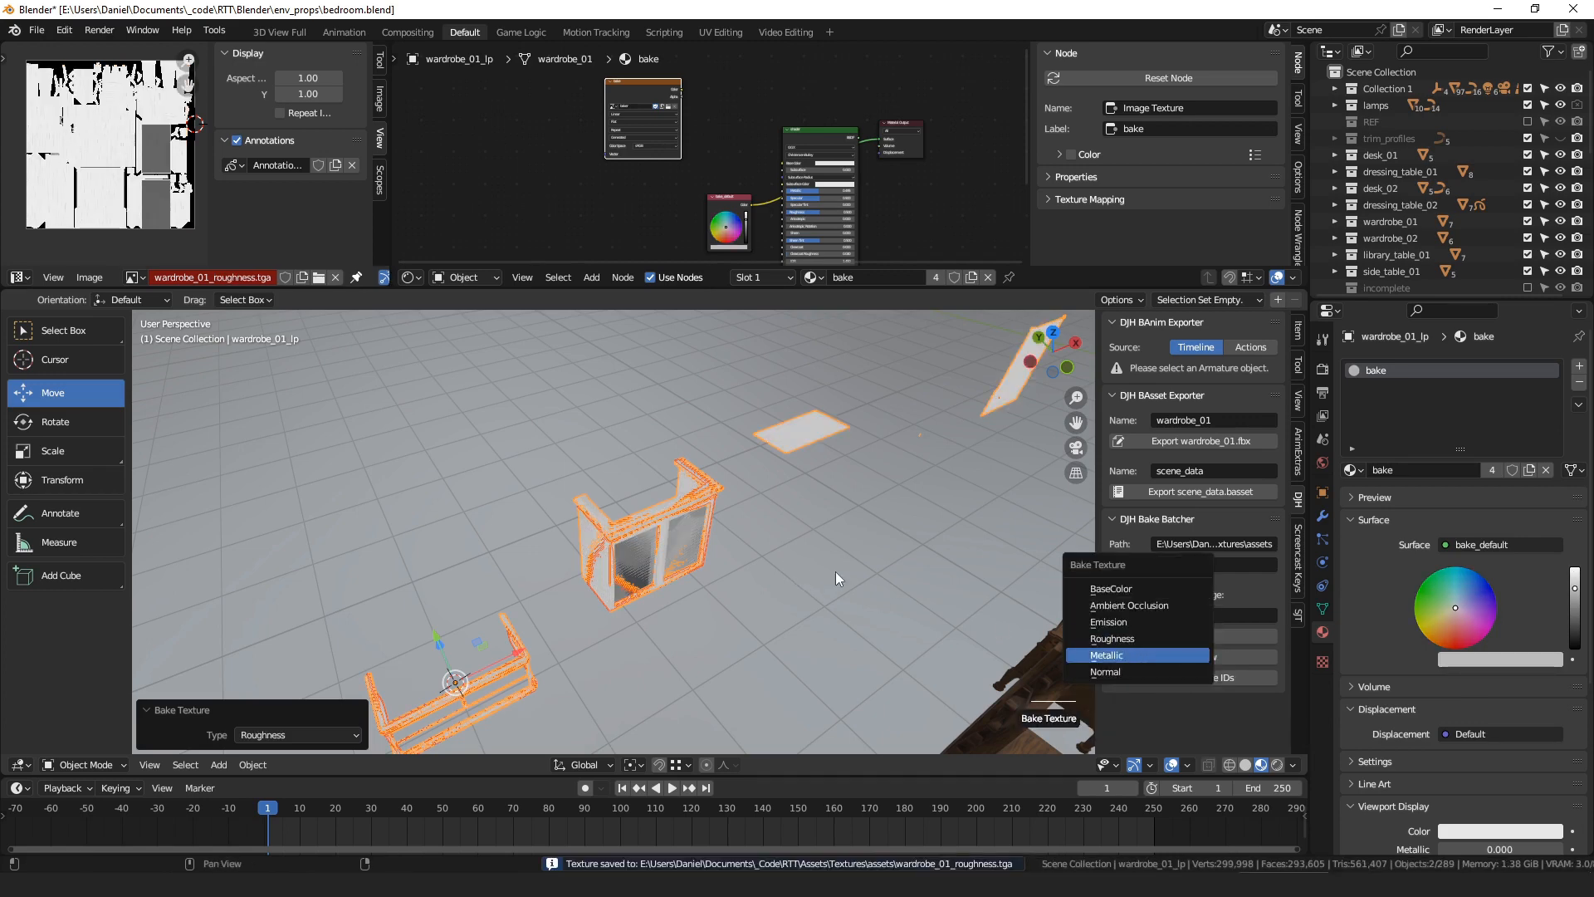
pyautogui.press('Return')
pyautogui.click(1129, 635)
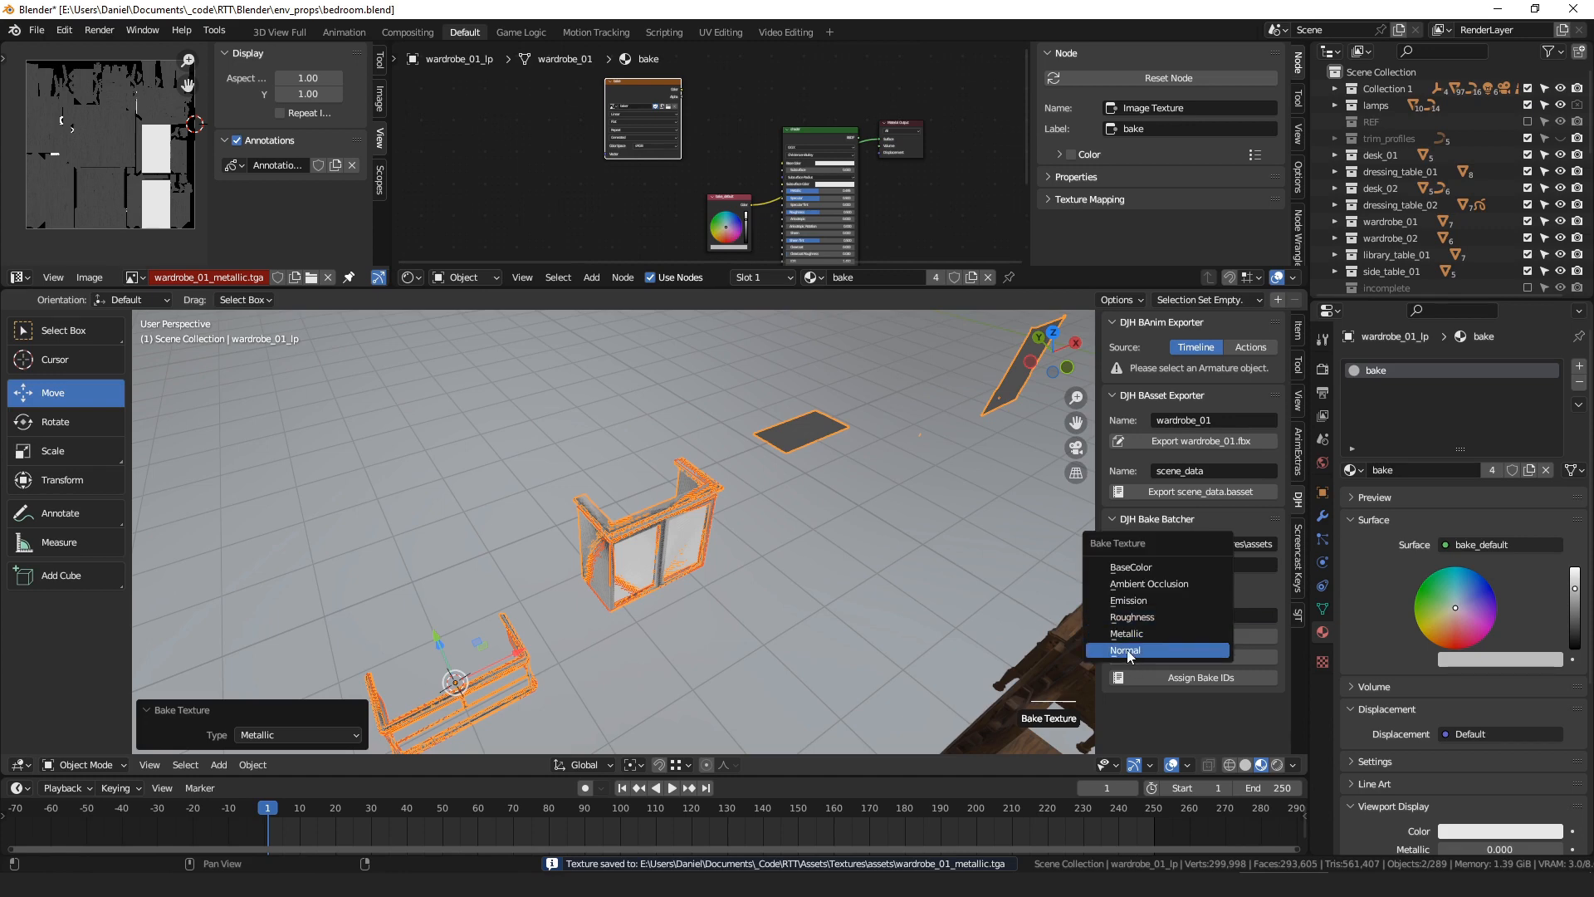
pyautogui.press('Return')
# - Turn off the explode modifier's viewport display on the high-poly wardrobe and move it clear of the low-poly one
pyautogui.click(670, 551)
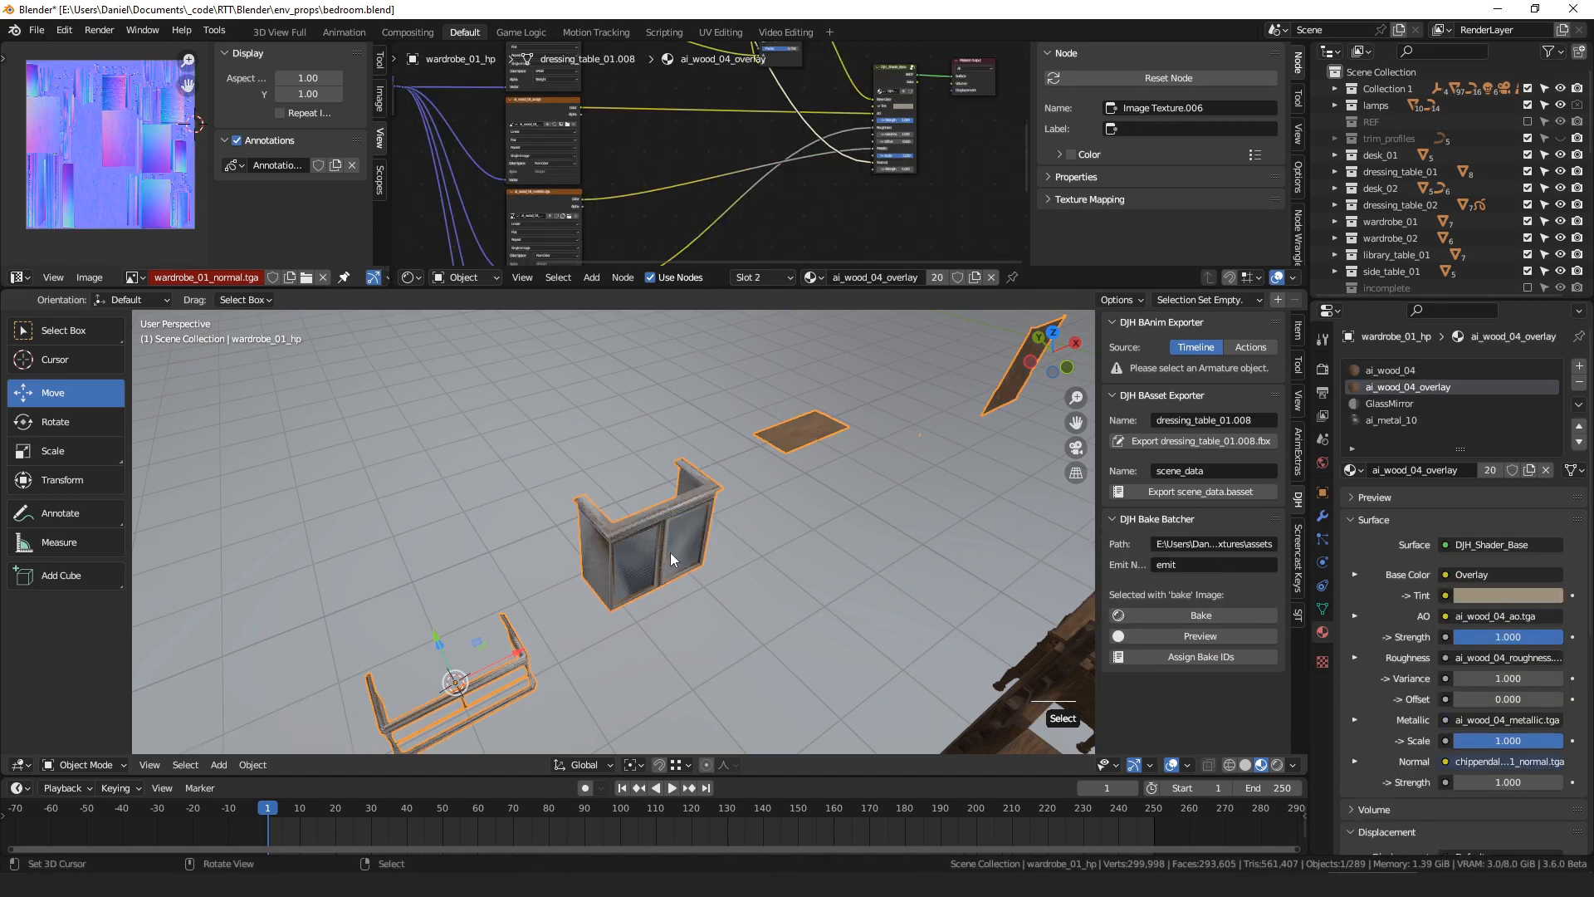
pyautogui.scroll(-3, 794, 507)
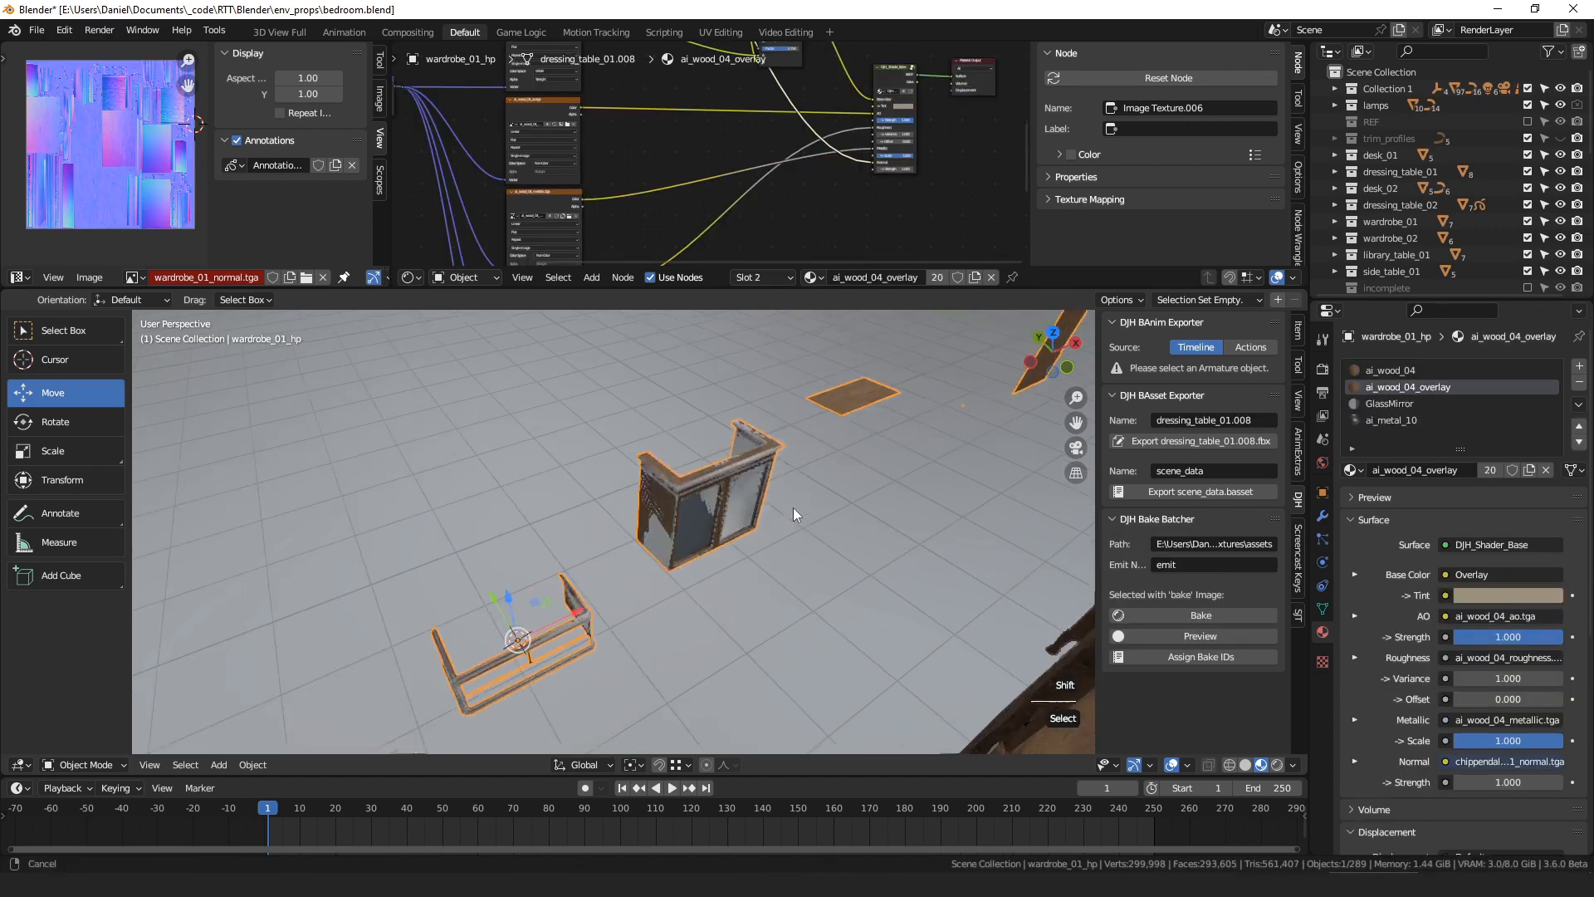
pyautogui.click(1323, 516)
pyautogui.click(1504, 394)
pyautogui.moveTo(801, 540); pyautogui.dragTo(541, 539, button='middle')
pyautogui.moveTo(541, 539); pyautogui.dragTo(795, 648)
pyautogui.moveTo(795, 647); pyautogui.dragTo(715, 524, button='middle')
# - Select the low-poly wardrobe and disable its Bake_Explode modifier in both render and viewport
pyautogui.press('a')
pyautogui.click(591, 574)
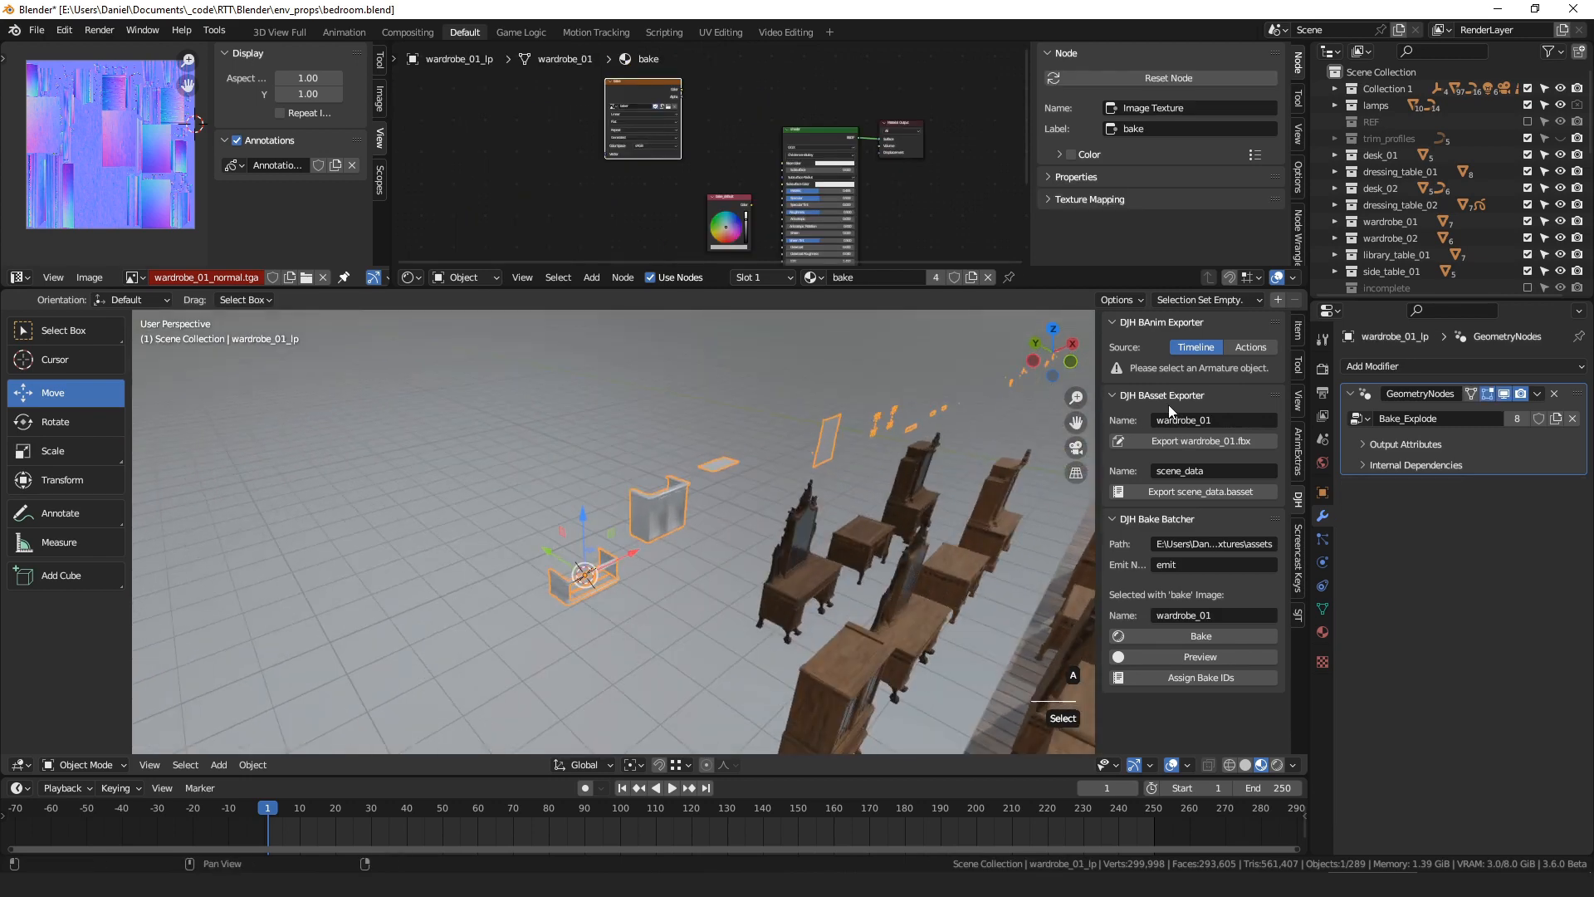
pyautogui.click(1520, 393)
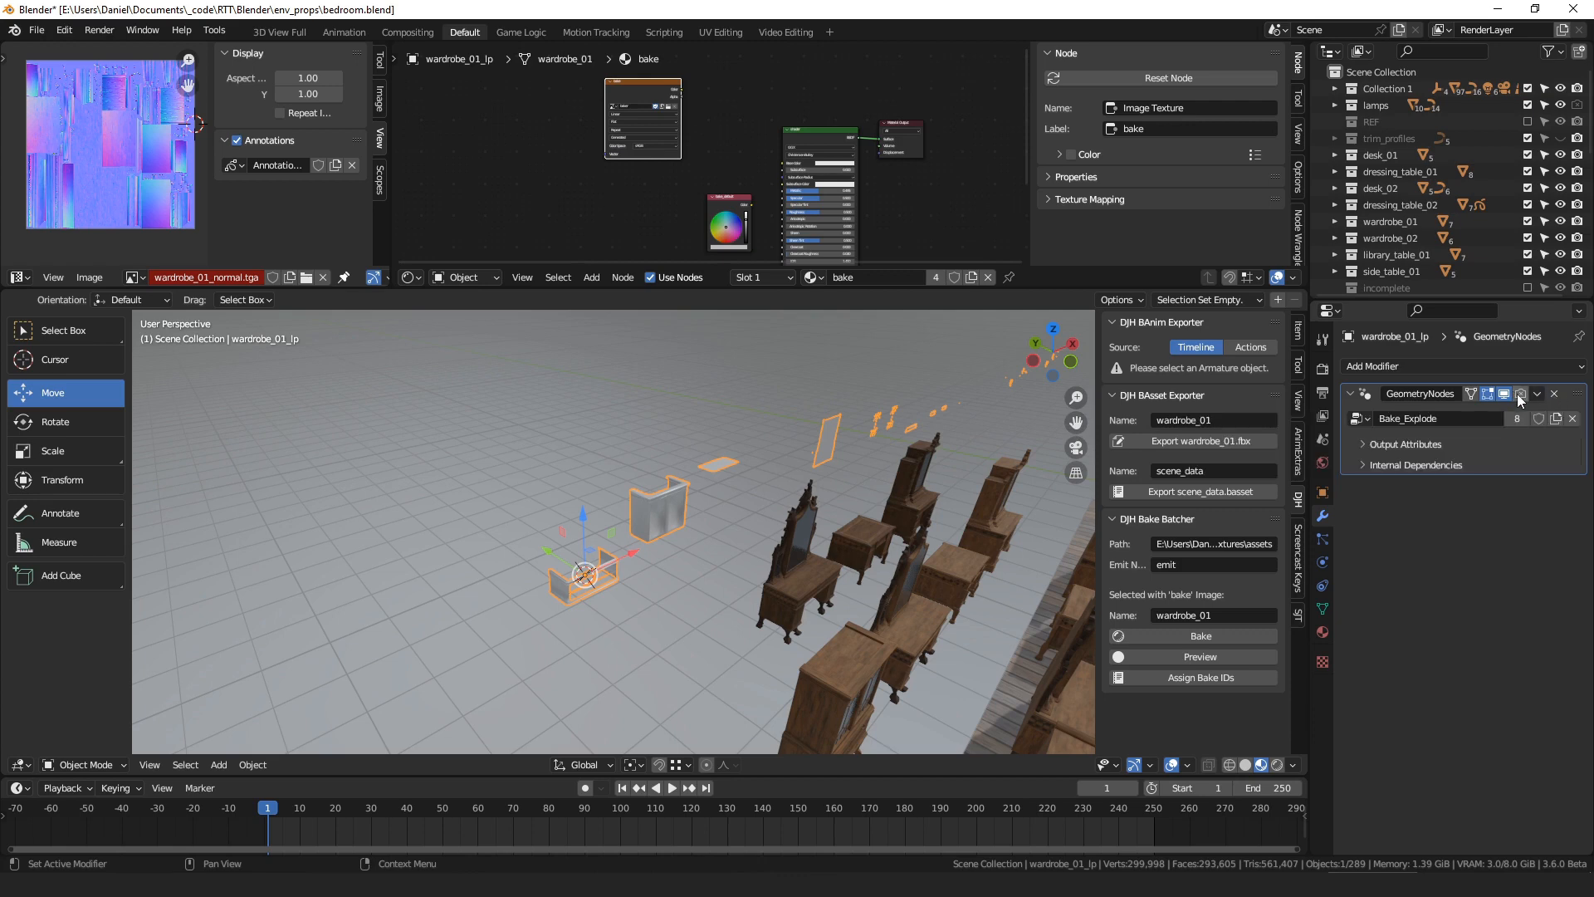
pyautogui.click(1505, 394)
pyautogui.press('KP_Decimal')
pyautogui.scroll(-7, 520, 552)
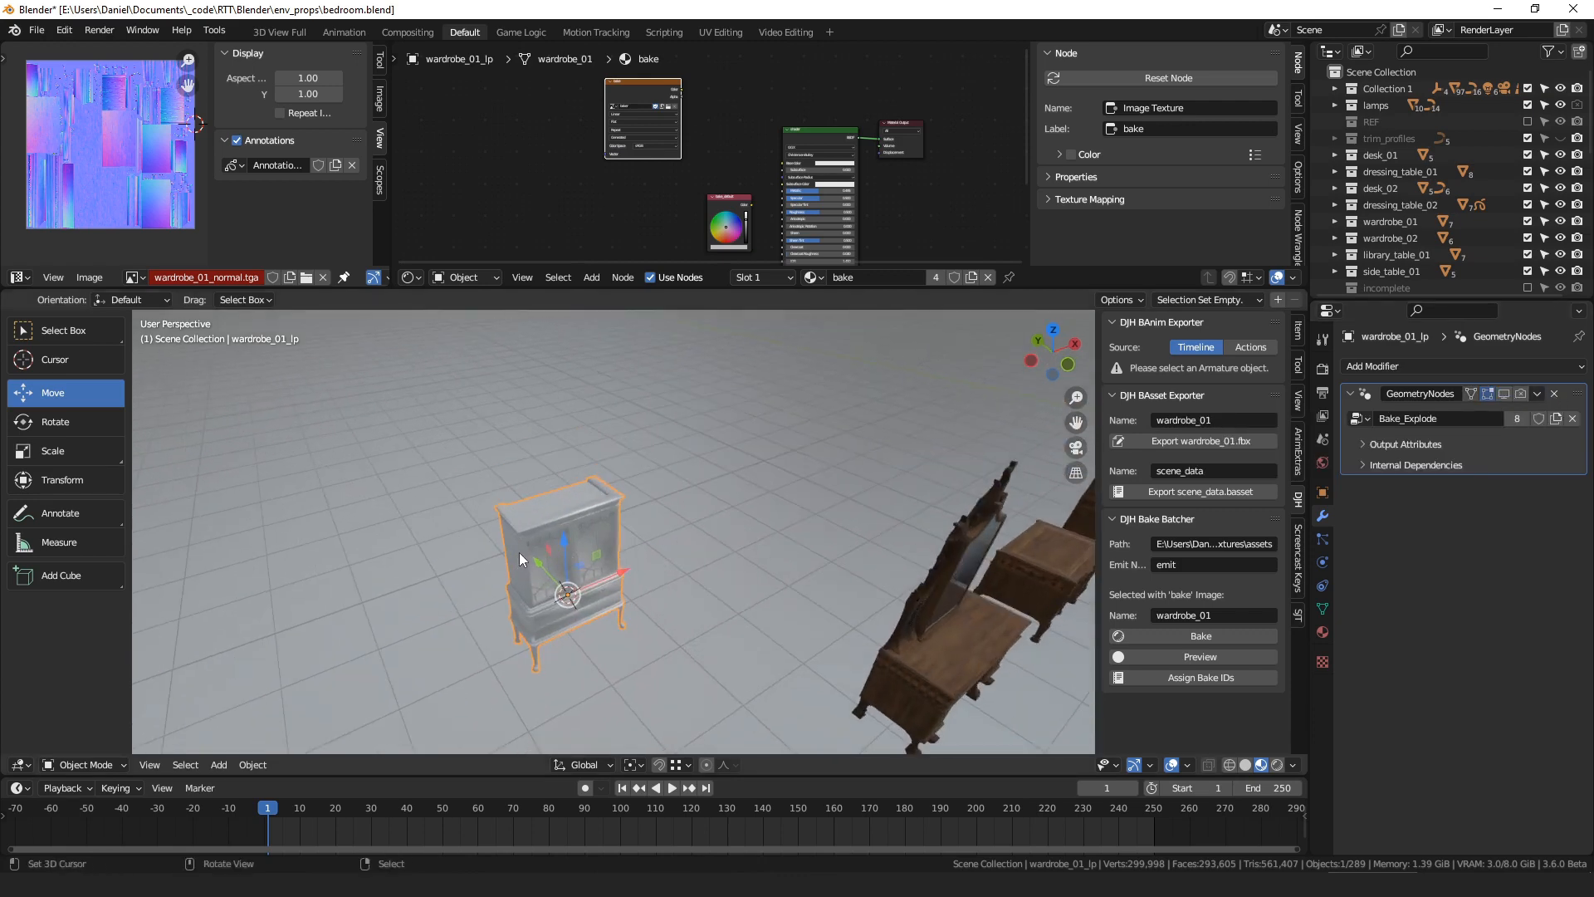
# - Move the low-poly wardrobe by about -0.58 m in X, 4.77 m in Y and 1.73 m in Z
pyautogui.press('g')
pyautogui.click(435, 471)
pyautogui.moveTo(436, 471); pyautogui.dragTo(522, 495, button='middle')
# - Load wardrobe_01_normal.tga into the bake material's normal image node and set its color space to Non-Color
pyautogui.moveTo(685, 232); pyautogui.dragTo(836, 84, button='middle')
pyautogui.scroll(3, 745, 151)
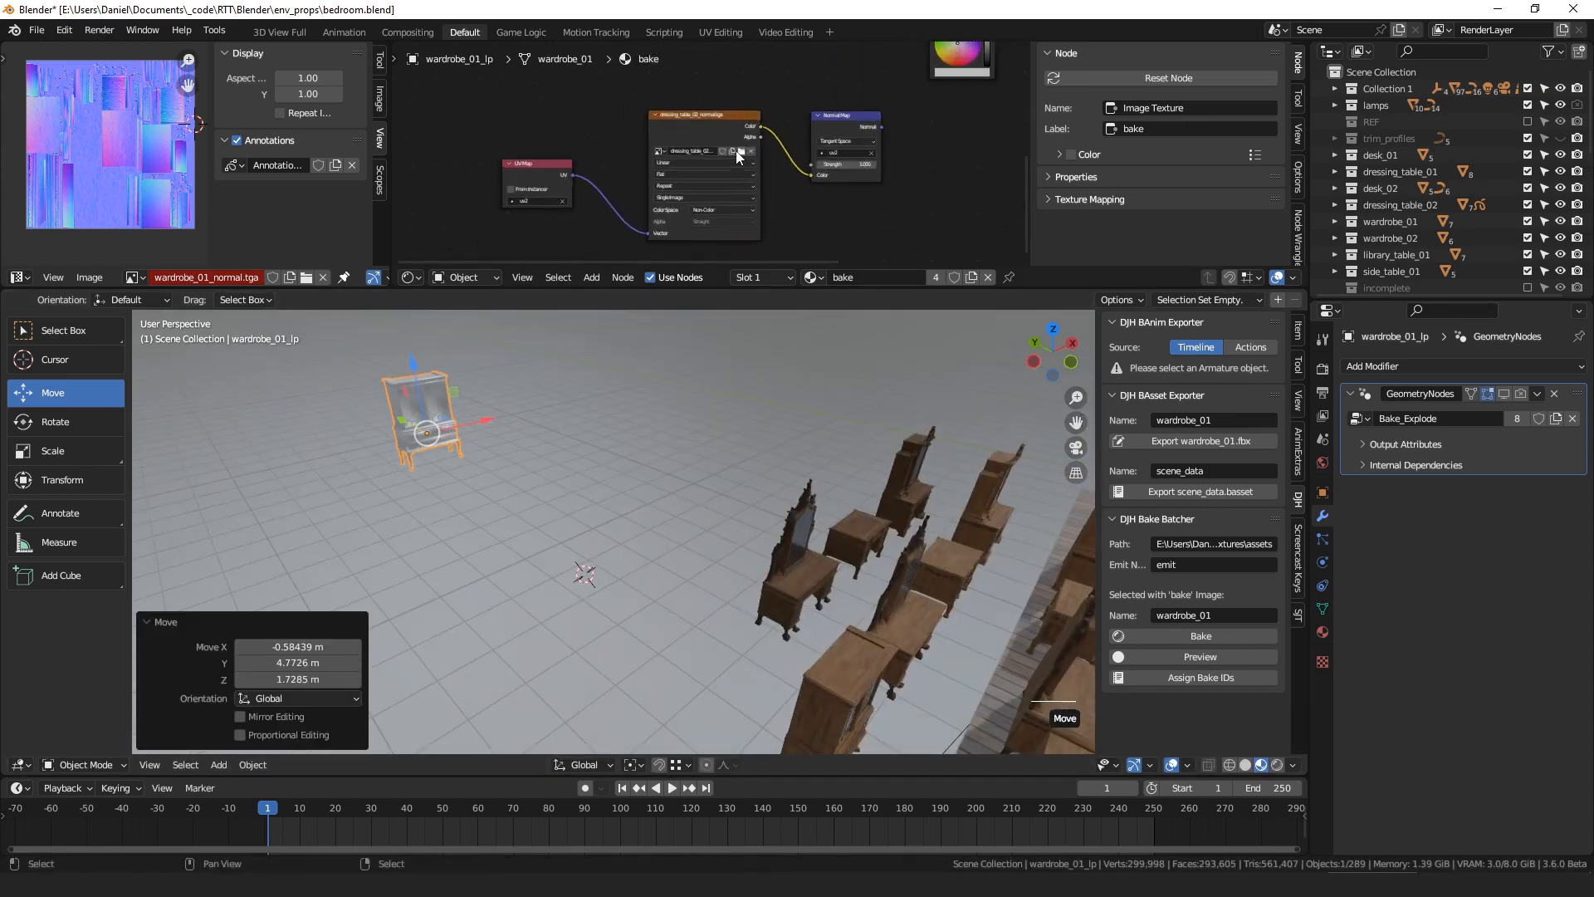
pyautogui.click(747, 152)
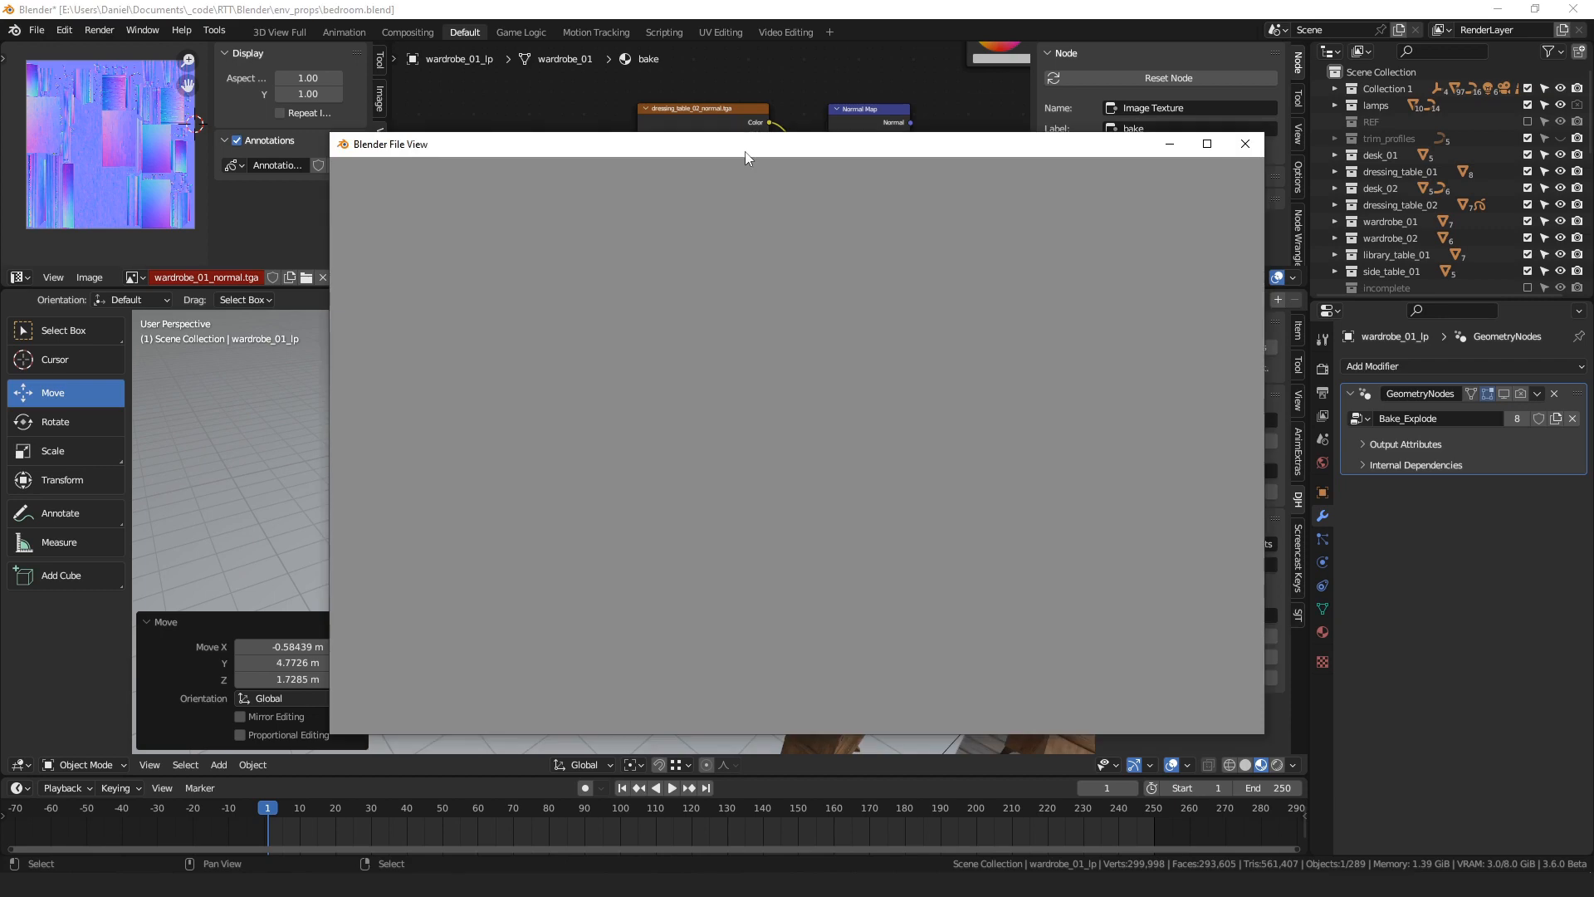
pyautogui.doubleClick(606, 221)
pyautogui.moveTo(606, 220); pyautogui.dragTo(423, 207, button='middle')
pyautogui.click(541, 206)
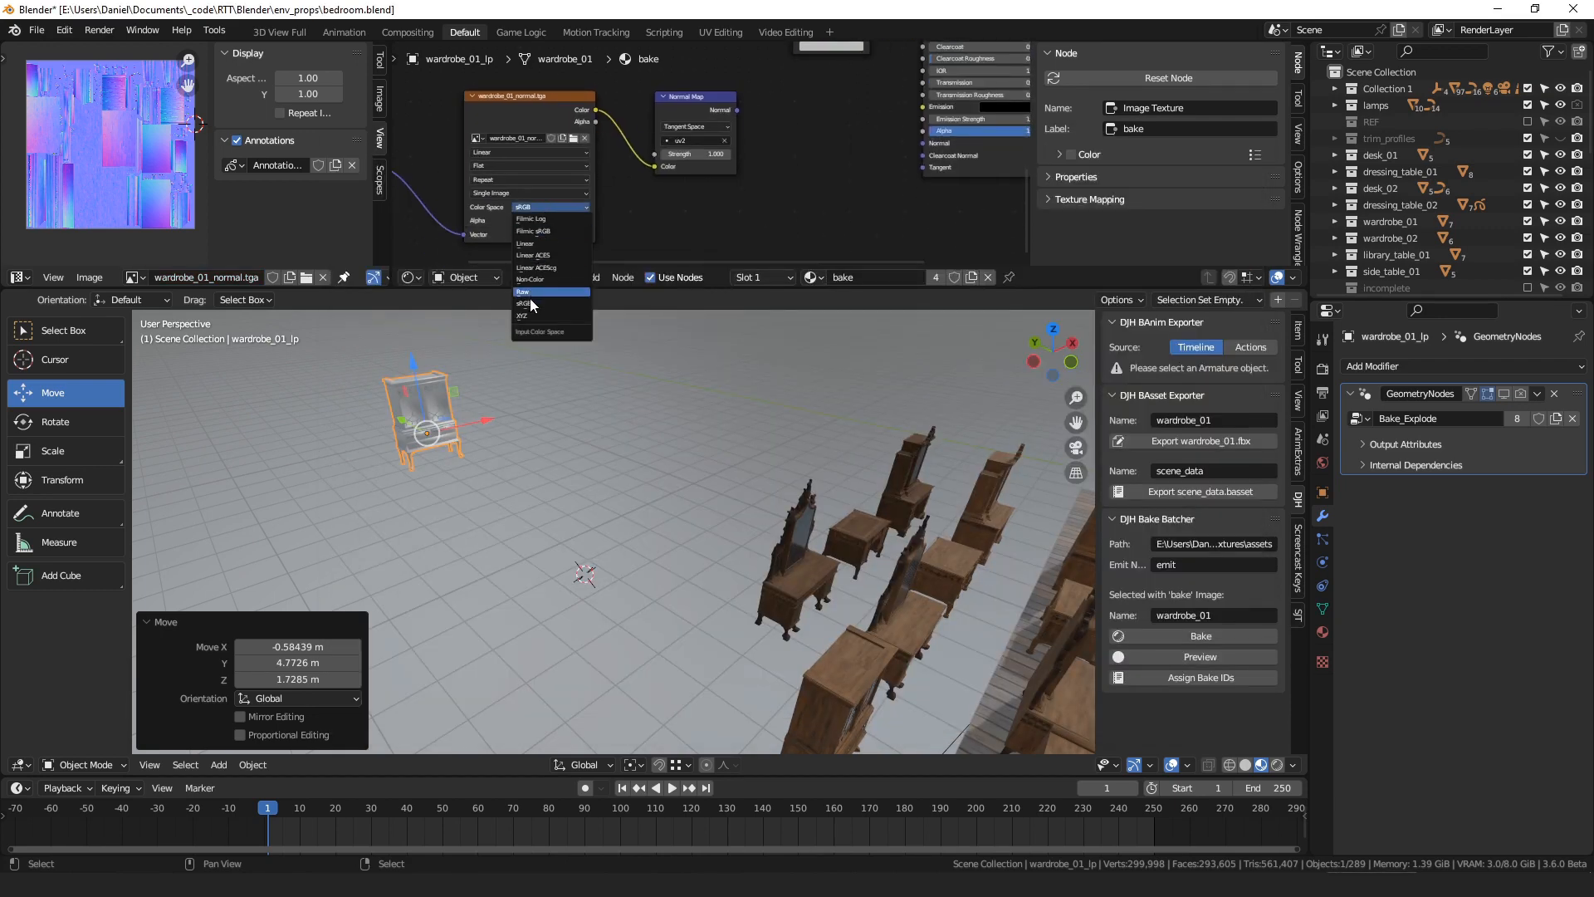
pyautogui.click(546, 280)
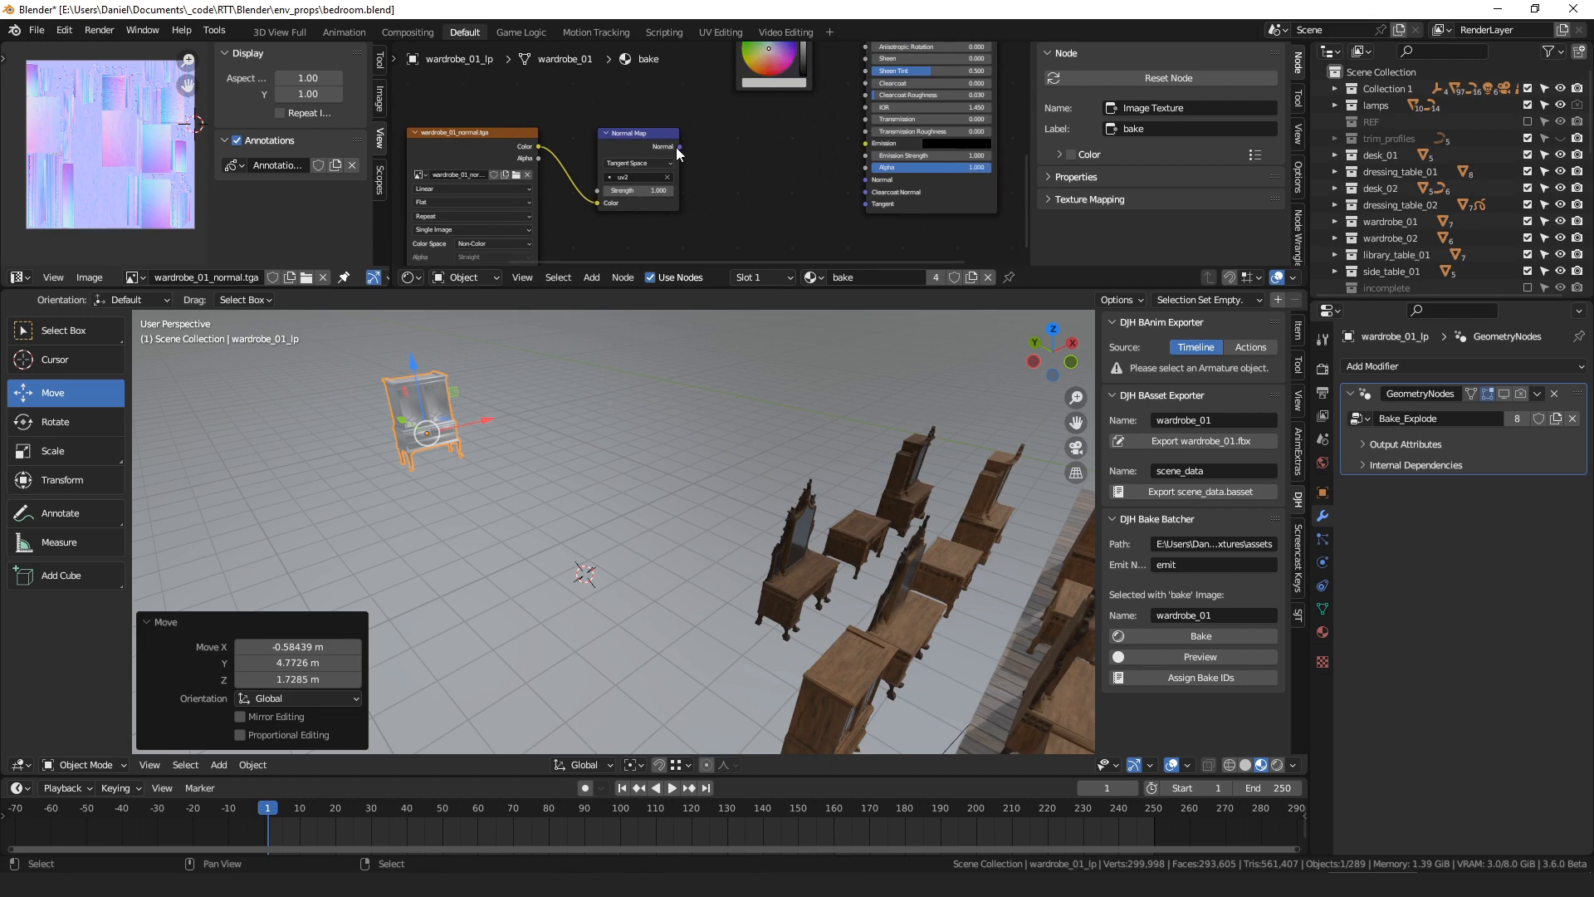
# - Connect the Normal Map node to the shader's Normal input and view the result on the low-poly wardrobe
pyautogui.moveTo(679, 147); pyautogui.dragTo(869, 181)
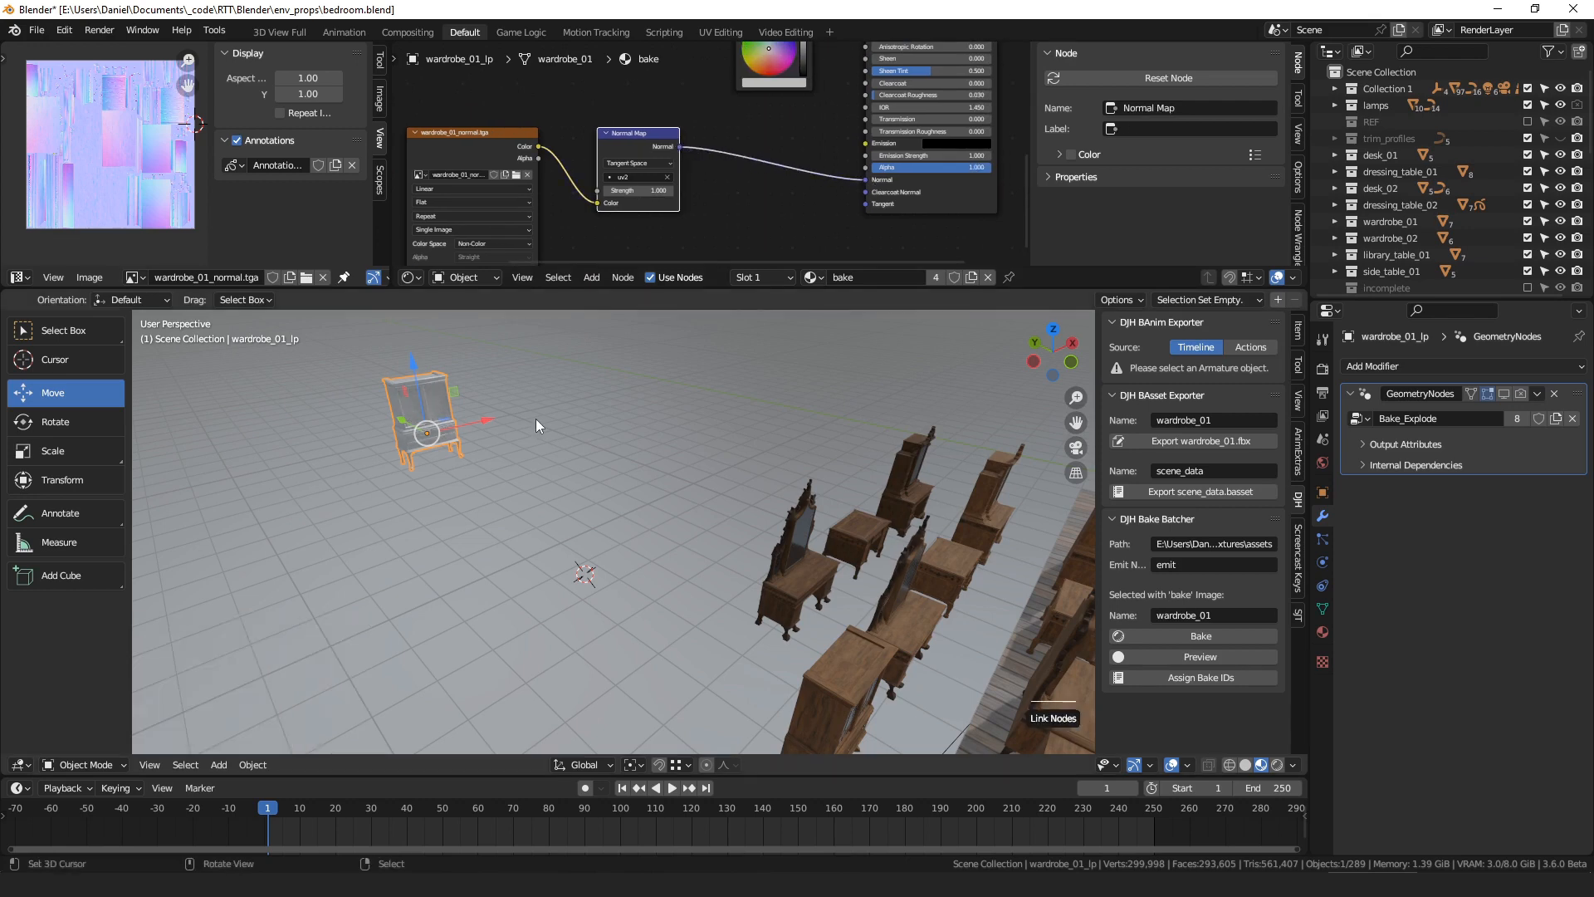
pyautogui.press('KP_Decimal')
pyautogui.moveTo(613, 455); pyautogui.dragTo(557, 473, button='middle')
pyautogui.press('a')
pyautogui.click(630, 577)
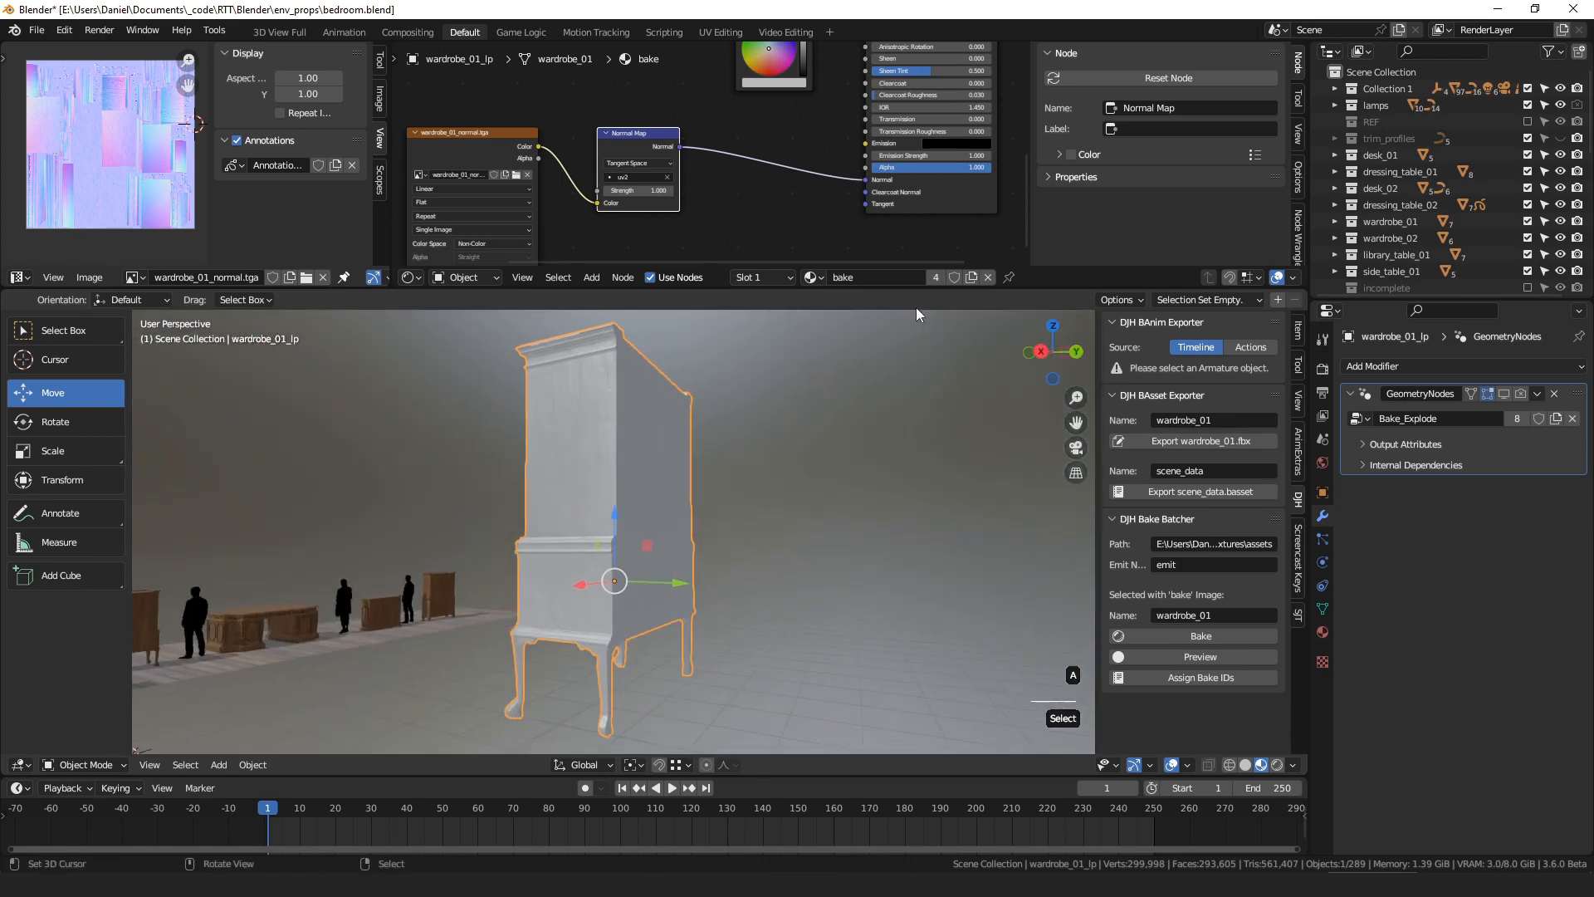
# - Disconnect the Normal Map from the shader and reconnect it to compare the wardrobe's shading with and without it
pyautogui.moveTo(865, 179); pyautogui.dragTo(789, 199)
pyautogui.moveTo(586, 458); pyautogui.dragTo(804, 472, button='middle')
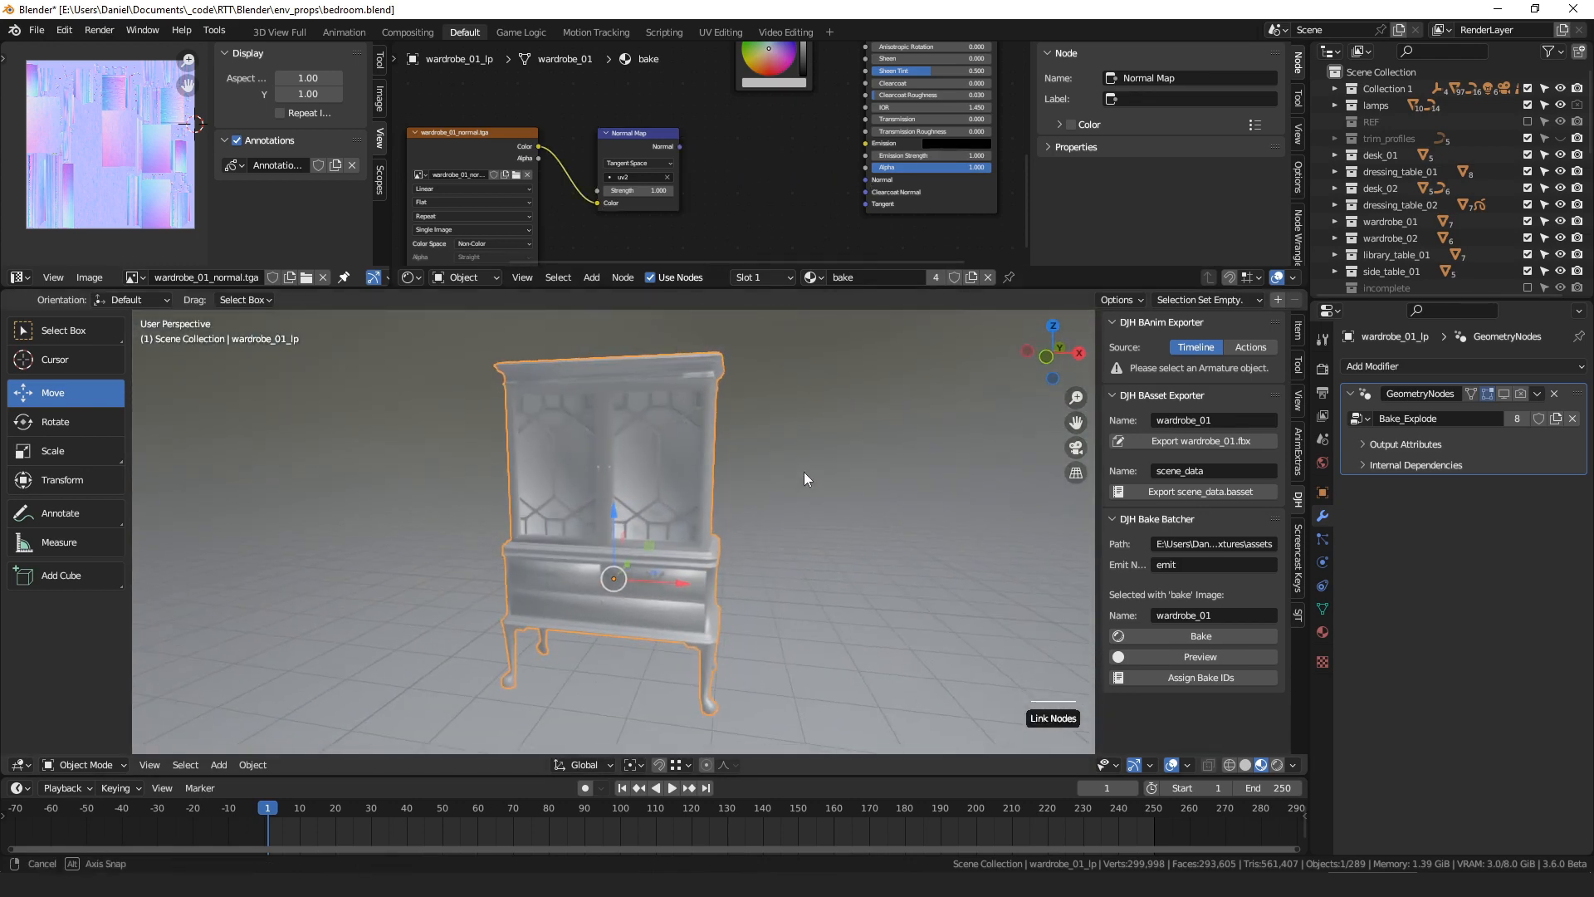
pyautogui.moveTo(679, 147); pyautogui.dragTo(865, 180)
pyautogui.moveTo(749, 400); pyautogui.dragTo(665, 462, button='middle')
# - Bake the Ambient Occlusion texture for wardrobe_01 with the Bake Batcher
pyautogui.scroll(-5, 694, 173)
pyautogui.moveTo(694, 173); pyautogui.dragTo(618, 260, button='middle')
pyautogui.click(657, 487)
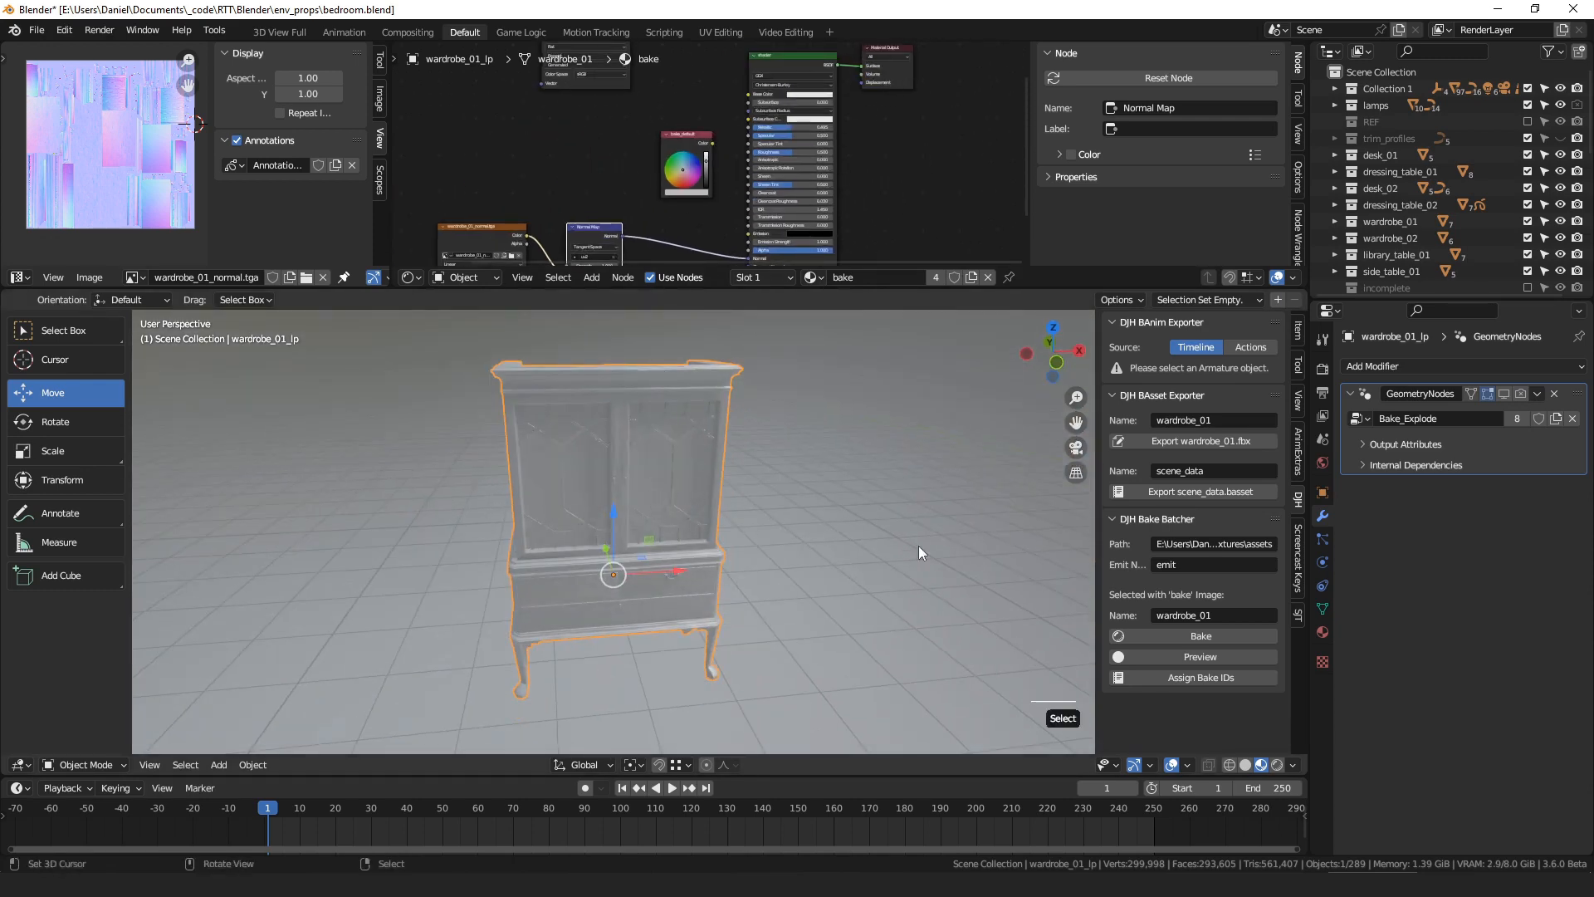
pyautogui.click(1199, 636)
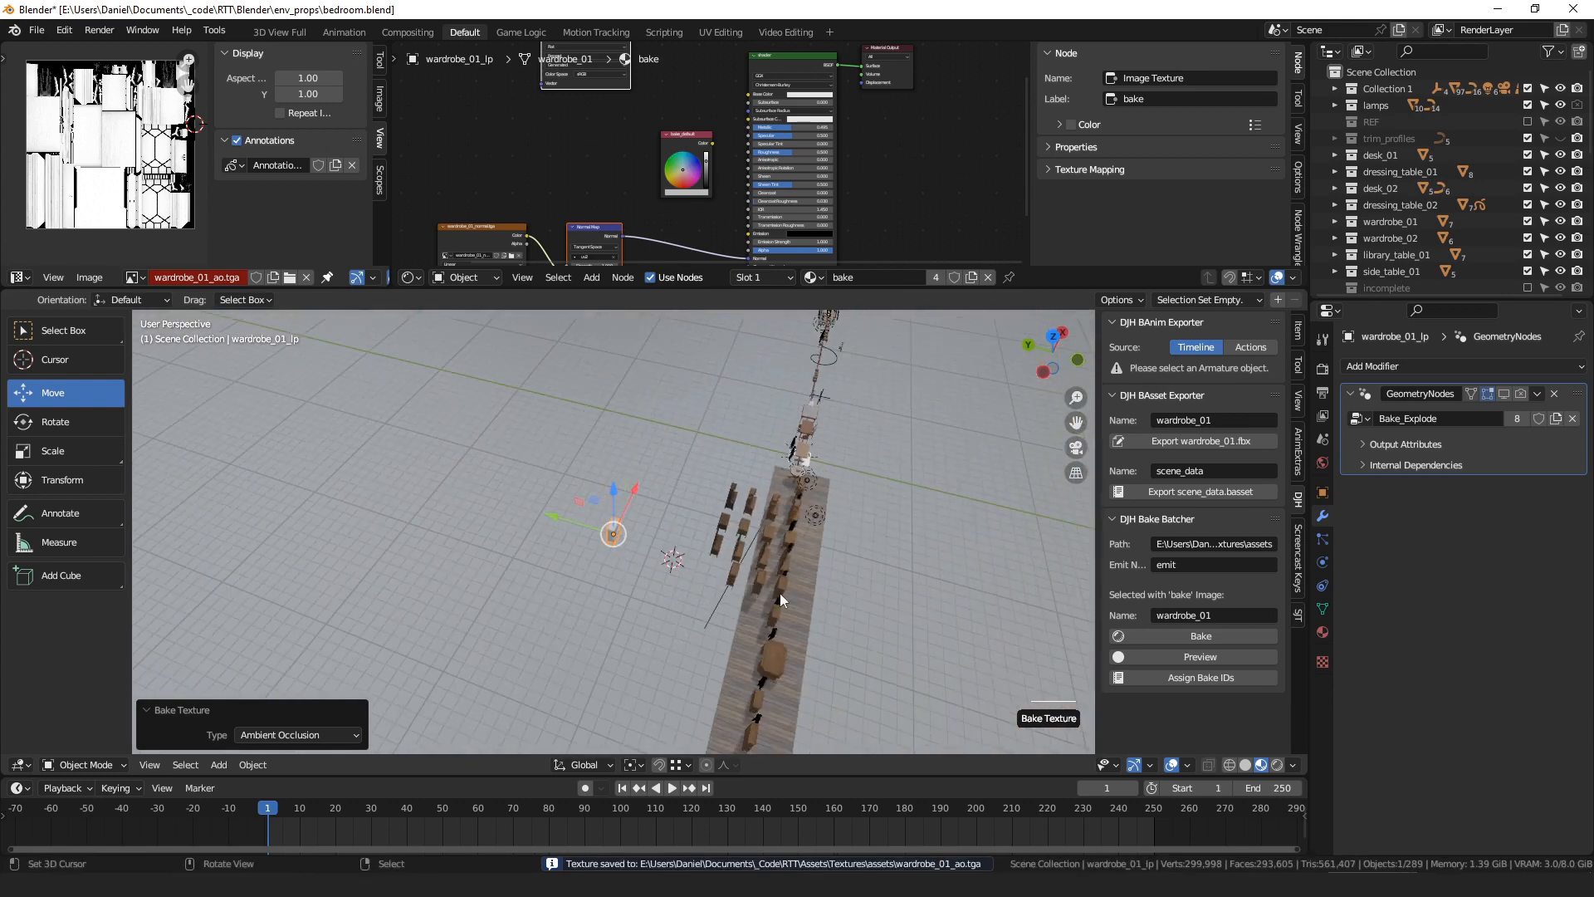
# - Snap the low-poly wardrobe to the high-poly one's position via the 3D cursor, and offset it about 1.5 m in Y
pyautogui.click(726, 570)
pyautogui.hotkey('shift', 's')
pyautogui.click(735, 603)
pyautogui.click(621, 536)
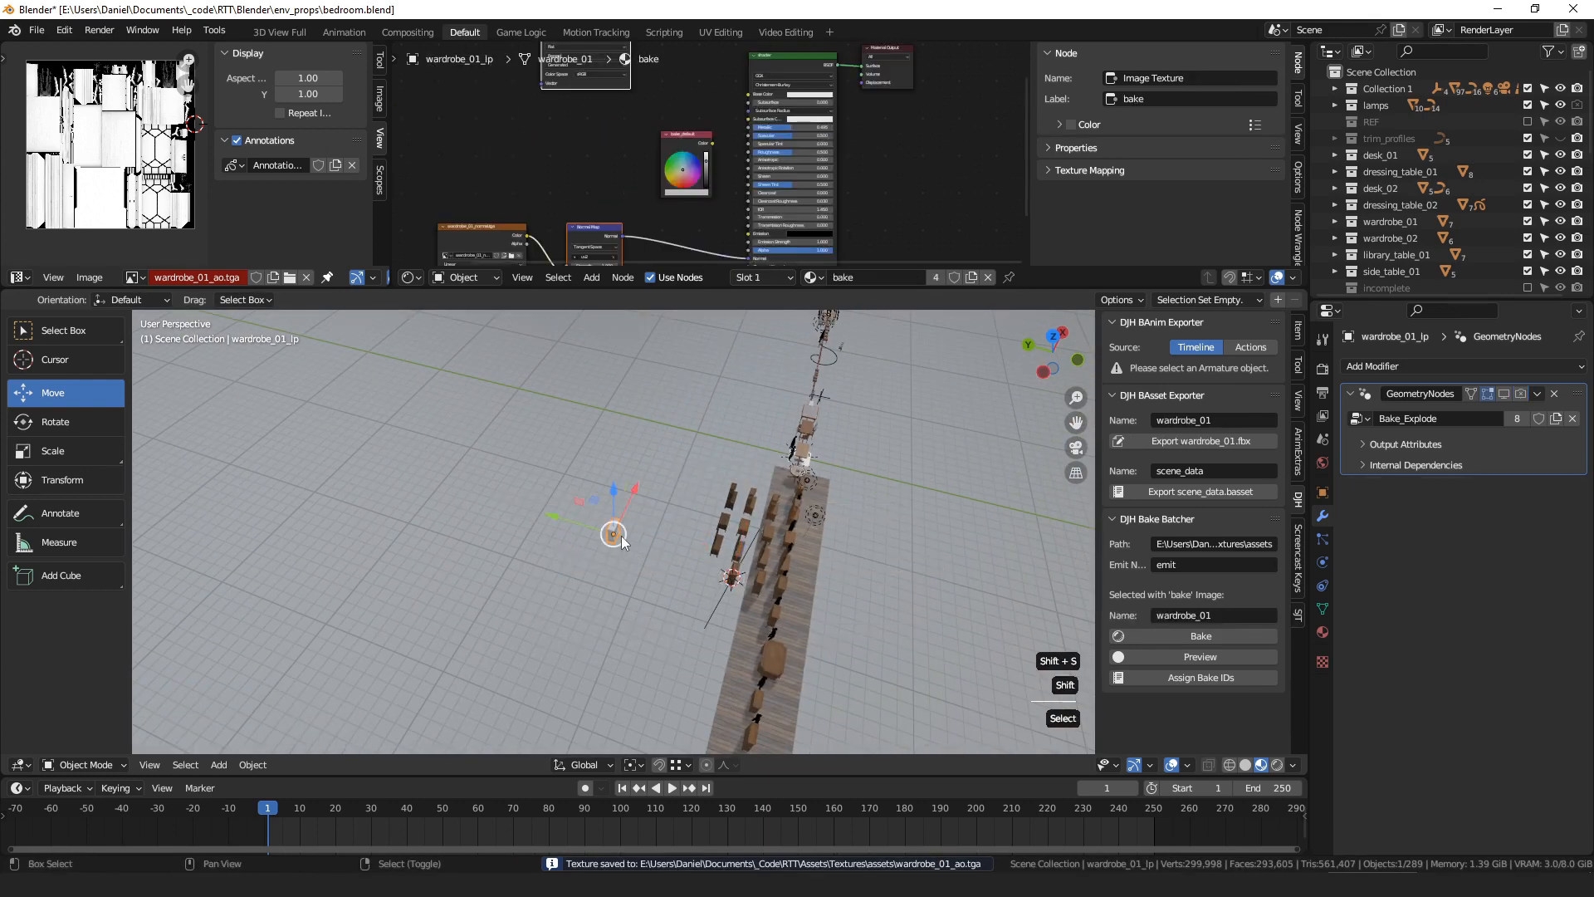
pyautogui.hotkey('shift', 's')
pyautogui.click(621, 458)
pyautogui.press('KP_Decimal')
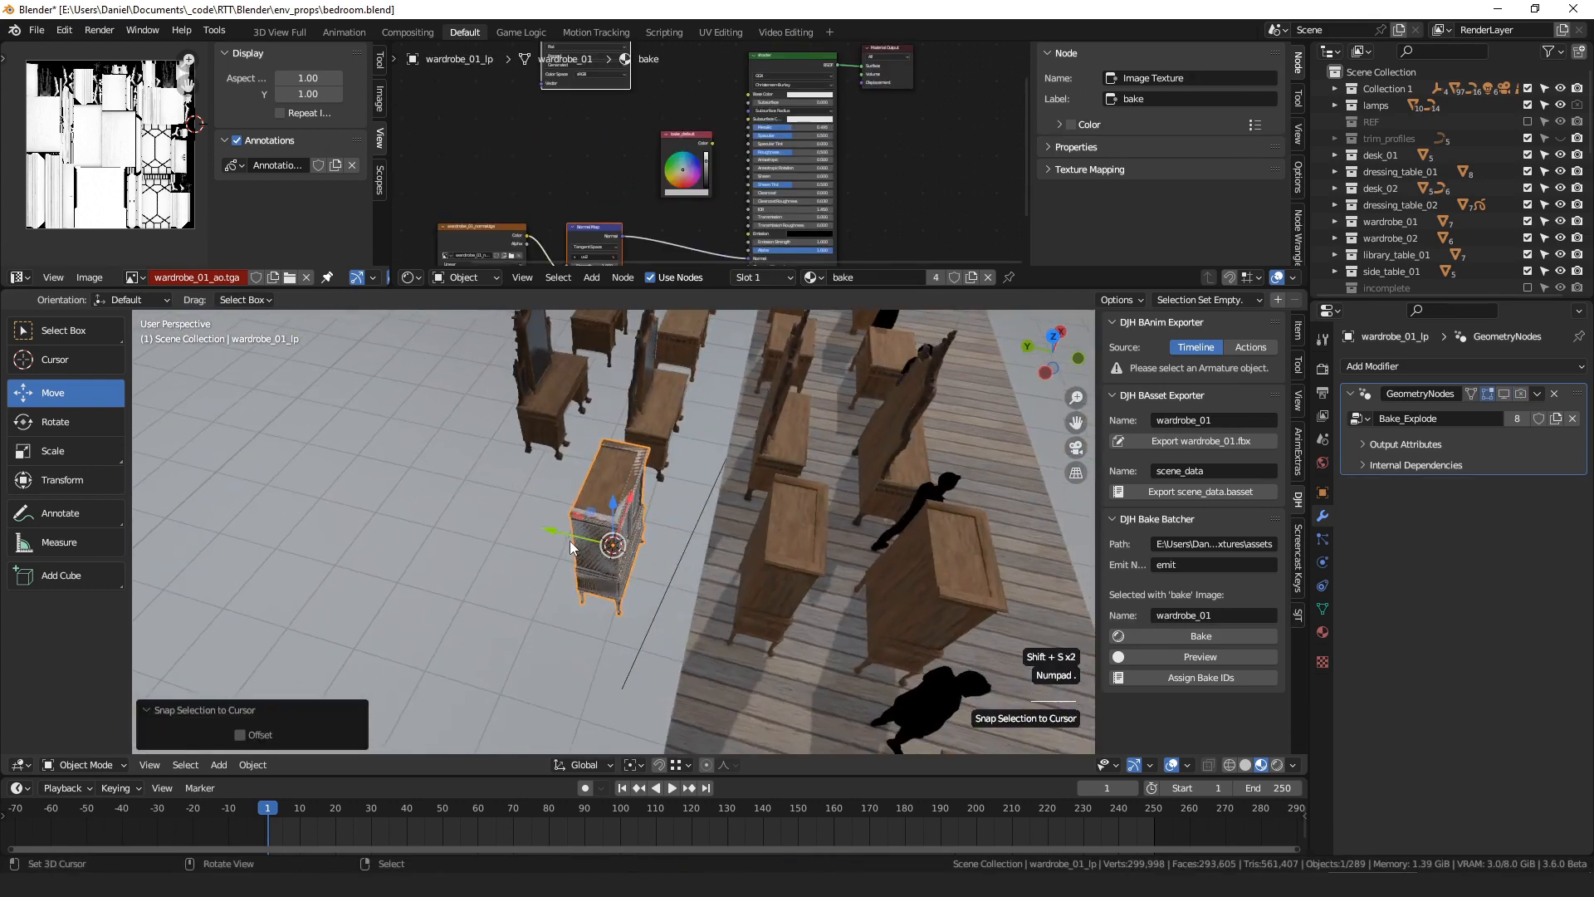
pyautogui.moveTo(570, 540); pyautogui.dragTo(445, 496)
pyautogui.moveTo(445, 497); pyautogui.dragTo(747, 457, button='middle')
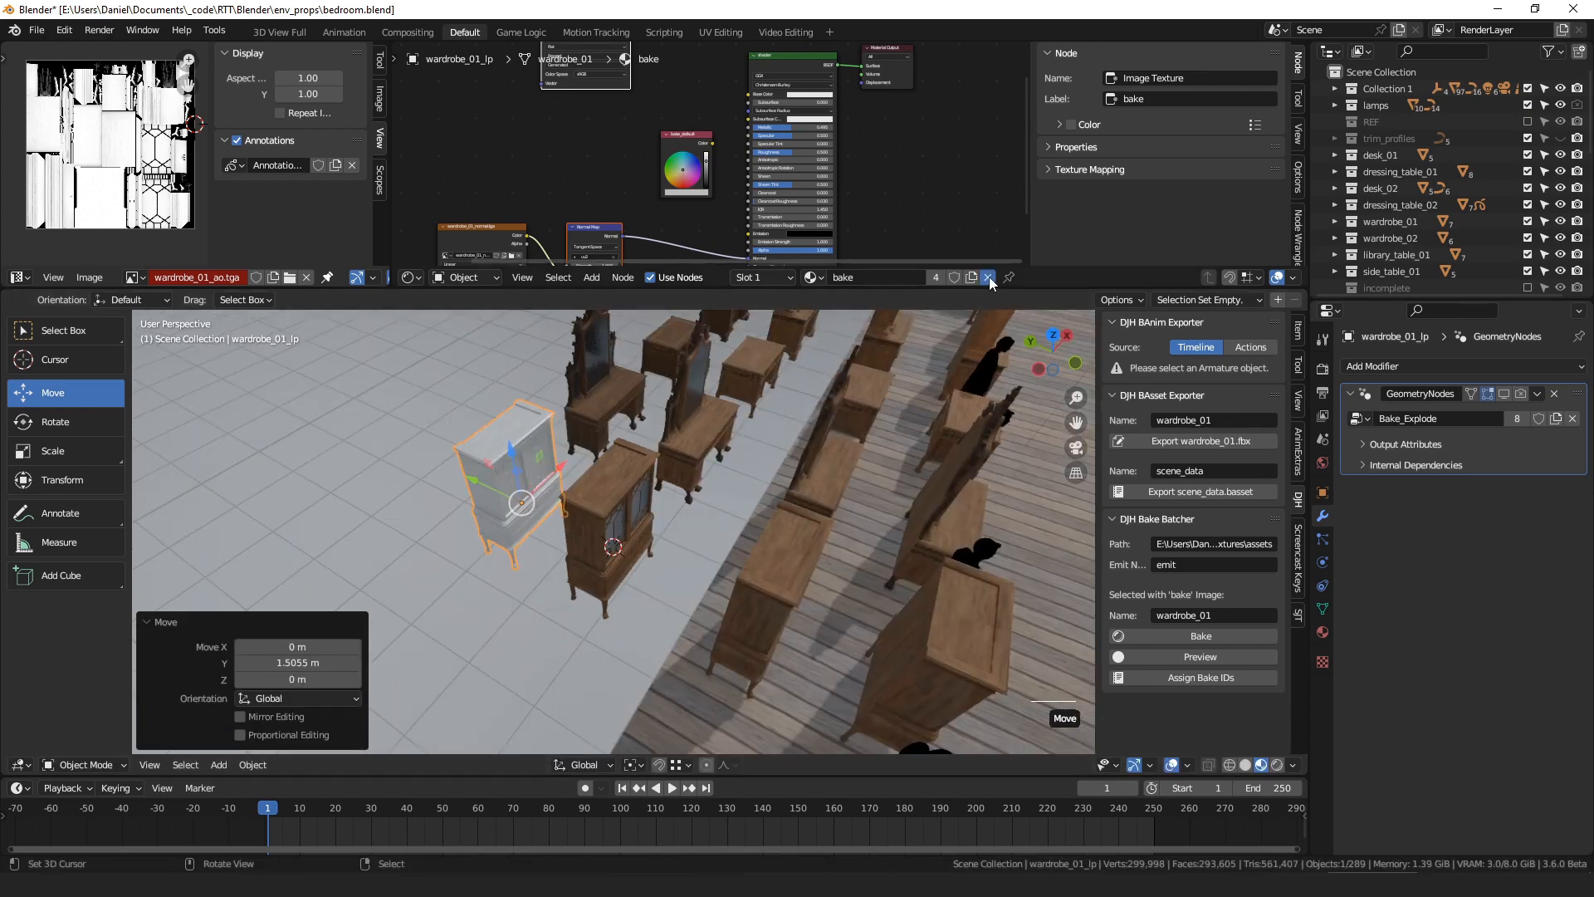
# - Unlink the bake material from the low-poly wardrobe and create a new material named wardrobe_01
pyautogui.click(989, 277)
pyautogui.click(893, 276)
pyautogui.doubleClick(896, 278)
pyautogui.write('war')
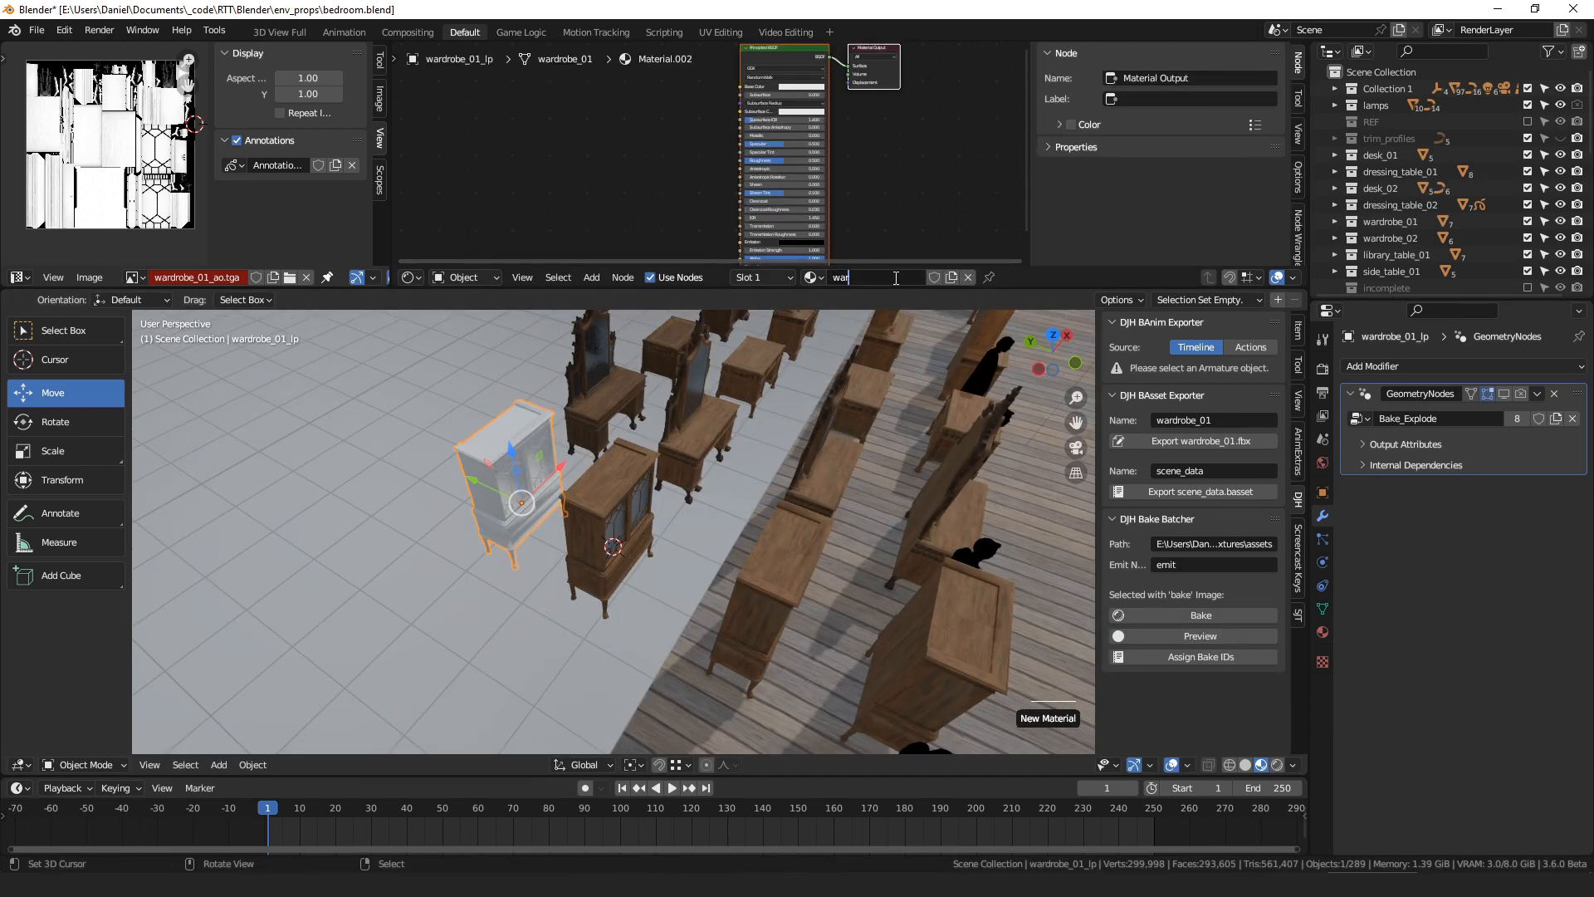
pyautogui.write('drobe_01')
pyautogui.press('Return')
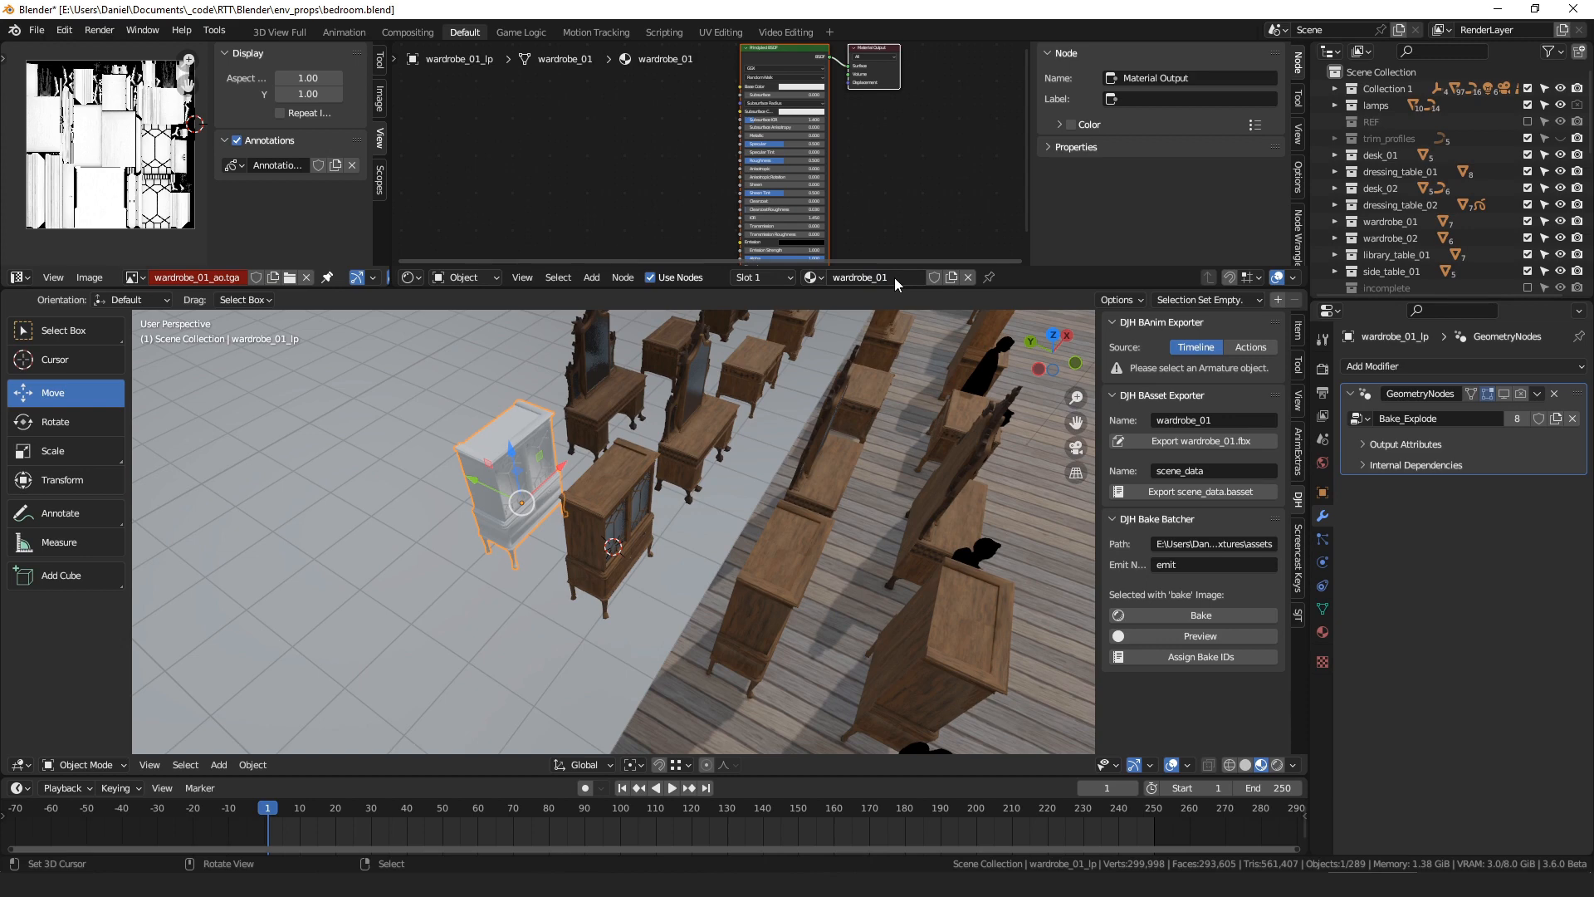
# - Add an Image Texture node feeding the shader's Base Color and load wardrobe_01_baseColor.tga from the assets textures folder
pyautogui.moveTo(747, 93); pyautogui.dragTo(785, 123, button='middle')
pyautogui.moveTo(785, 122); pyautogui.dragTo(695, 114)
pyautogui.write('image')
pyautogui.press('Return')
pyautogui.click(632, 116)
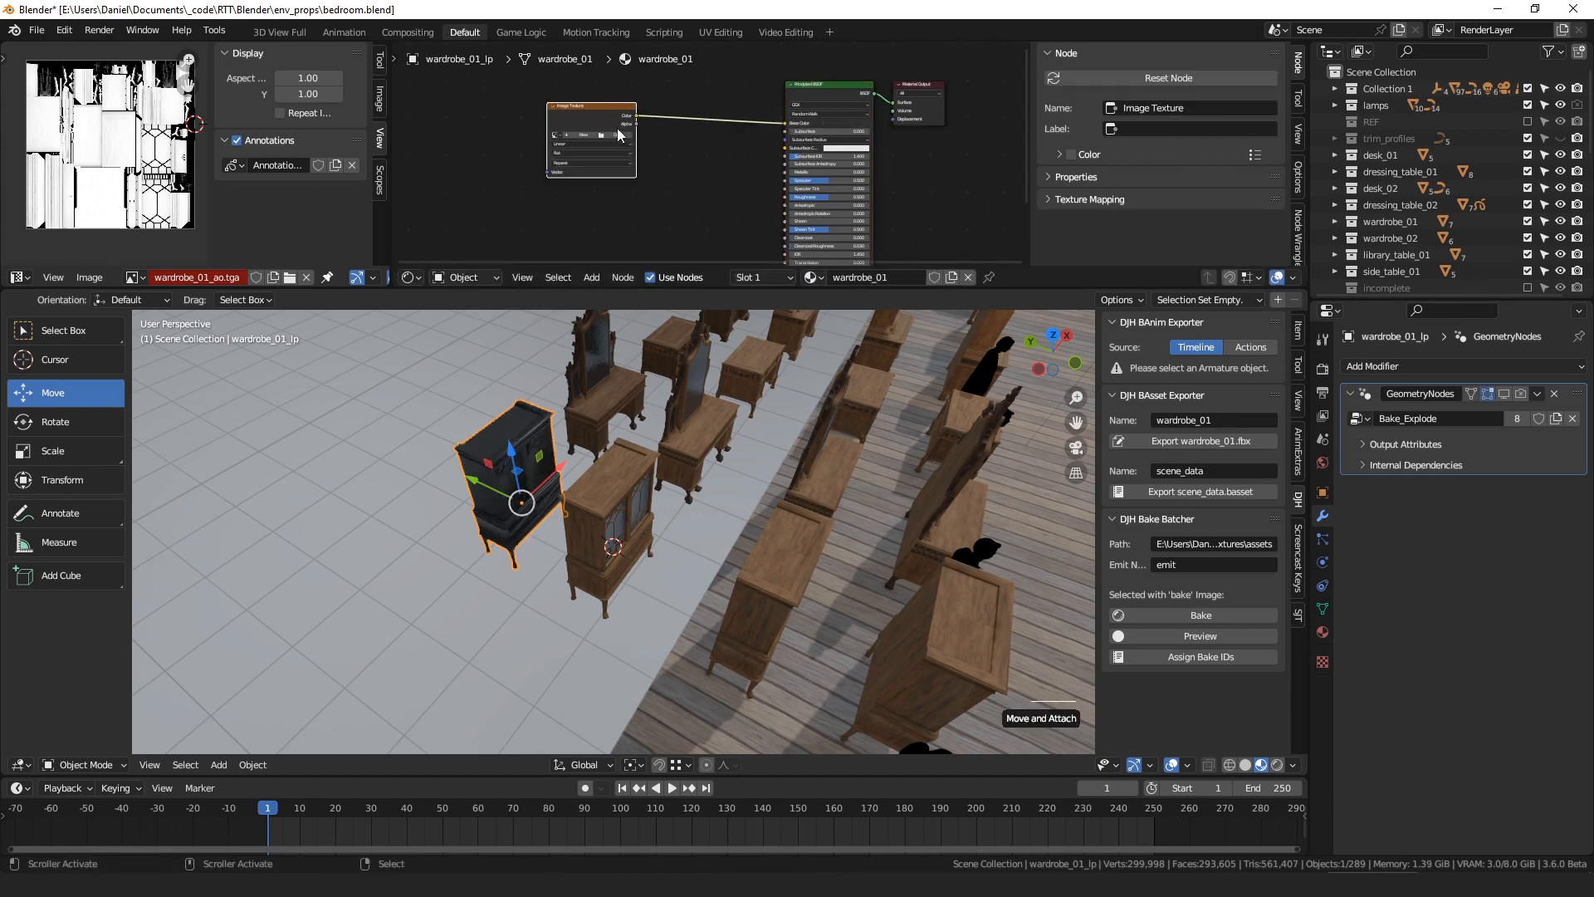
pyautogui.click(618, 134)
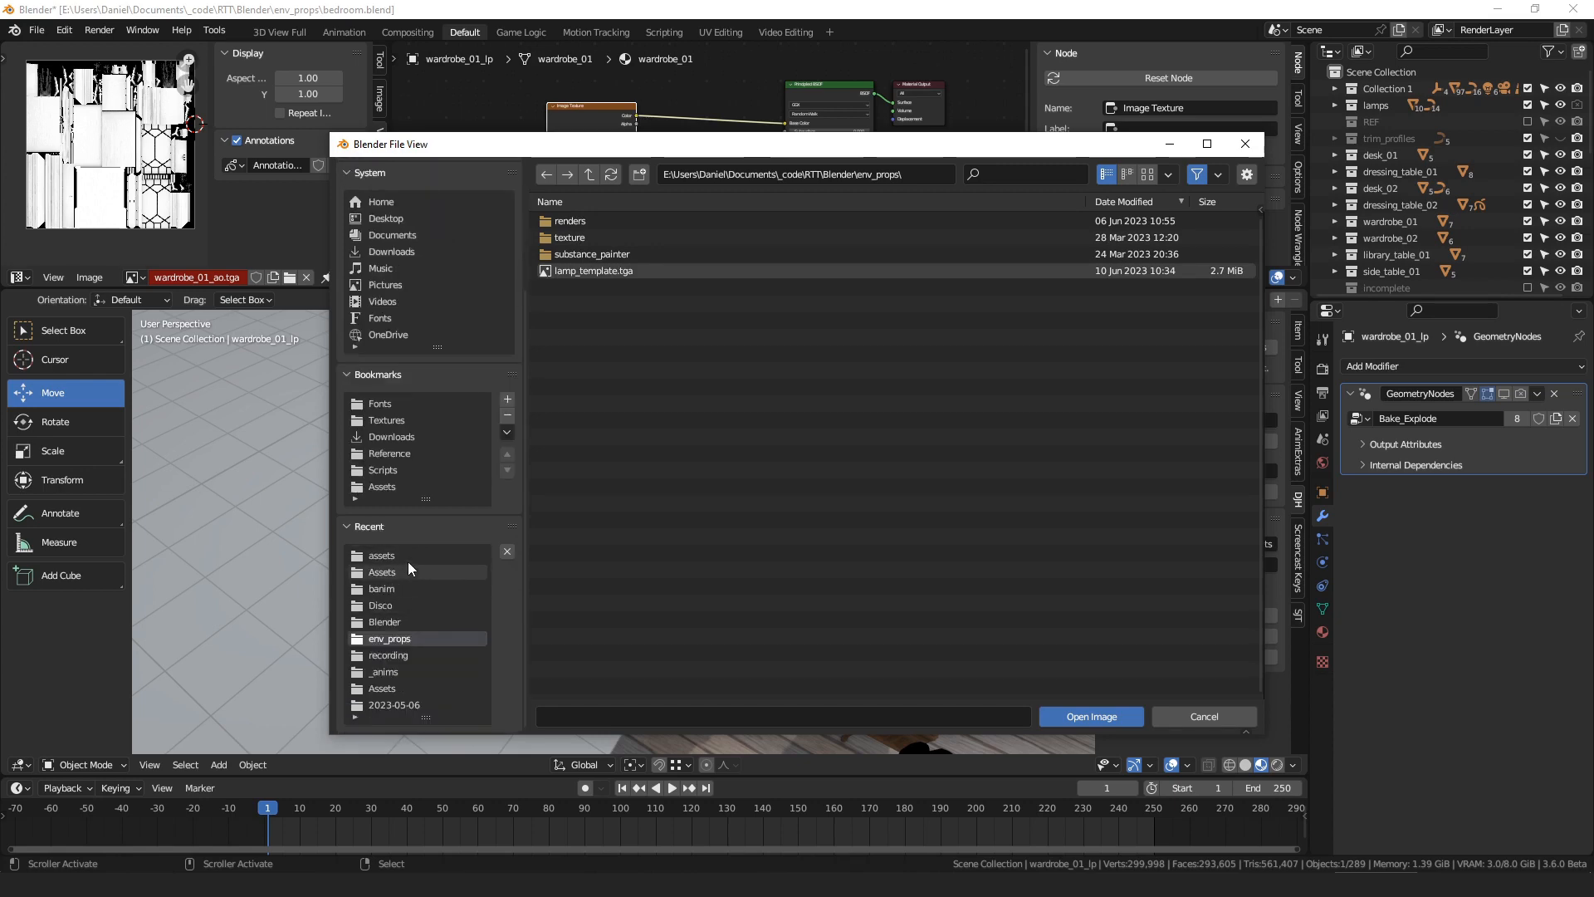
pyautogui.click(411, 557)
pyautogui.doubleClick(624, 287)
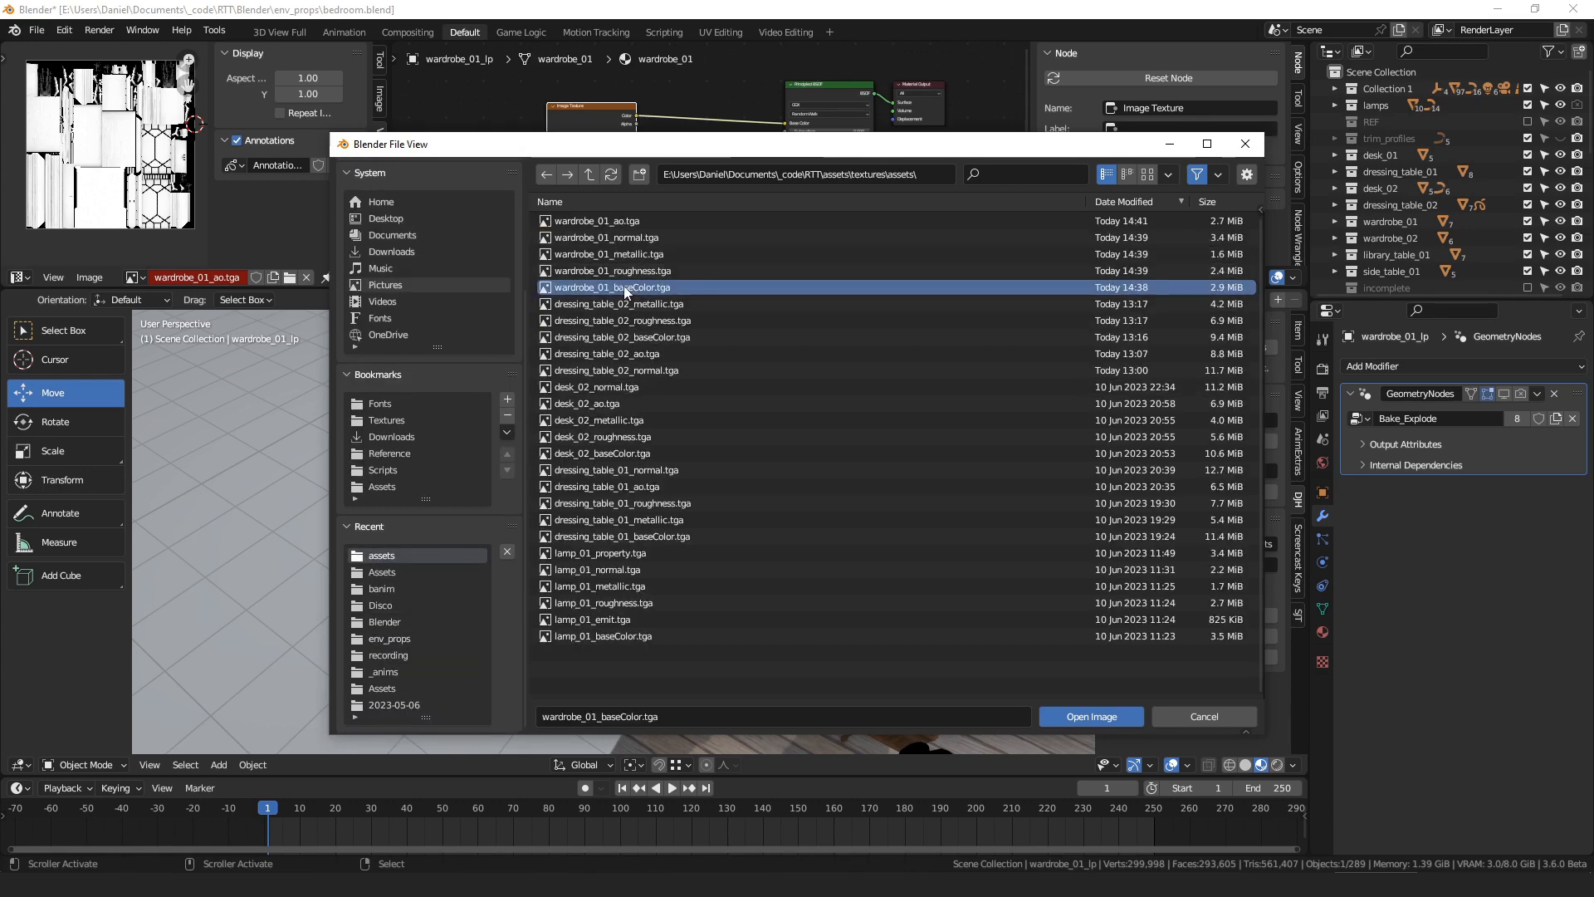
# - Run Get Material Textures to load and connect the remaining wardrobe_01 maps in the material
pyautogui.press('space')
pyautogui.write('get')
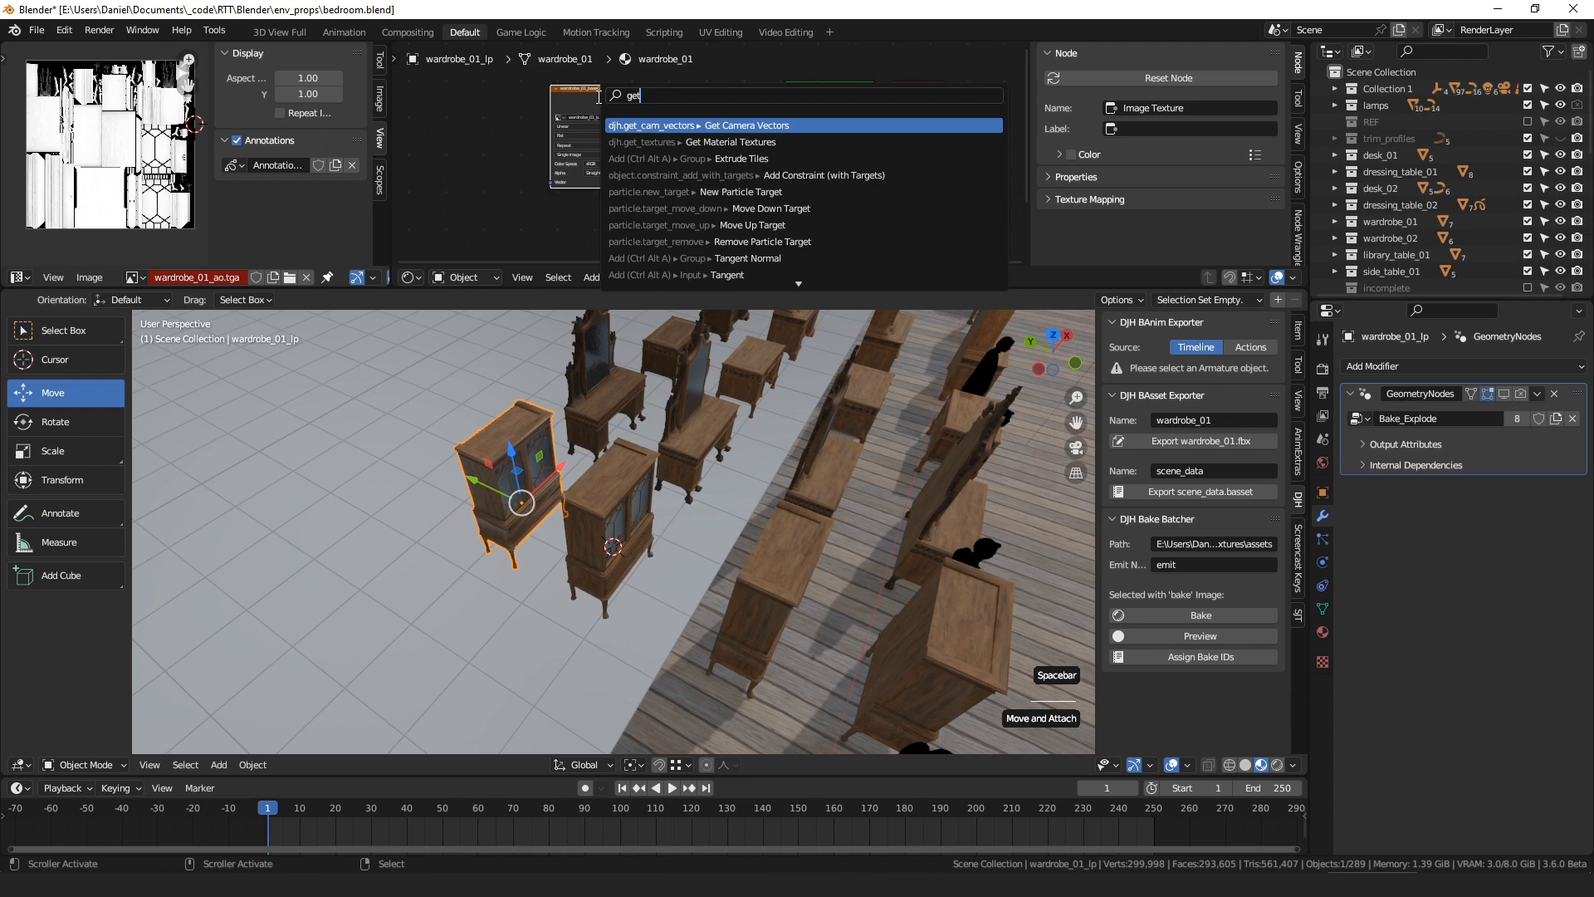
pyautogui.press('Down')
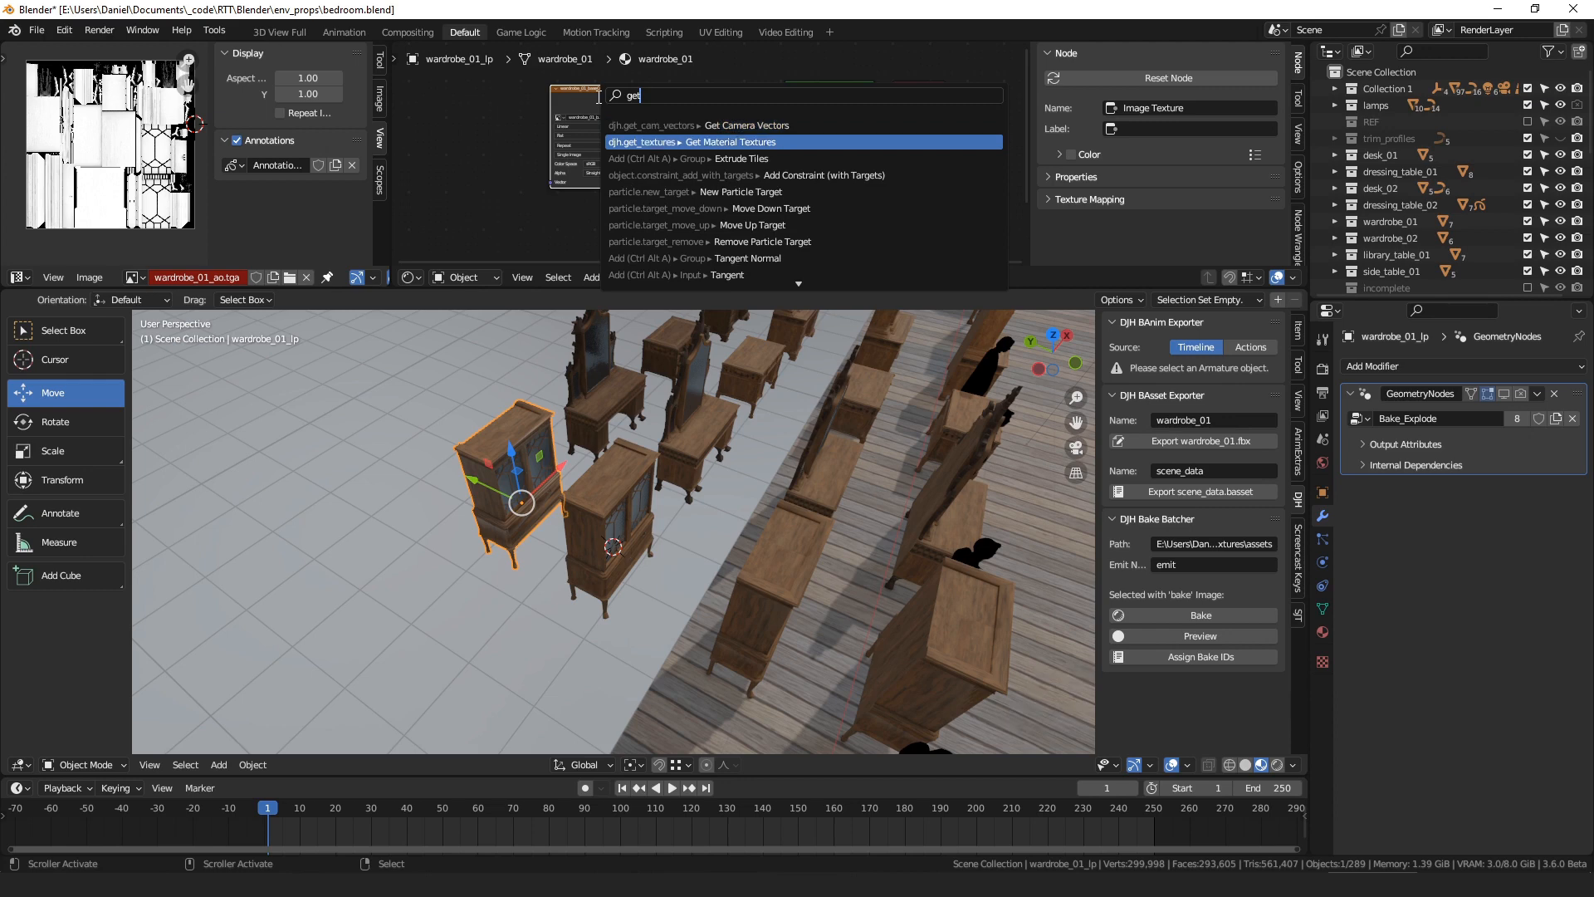
pyautogui.press('Return')
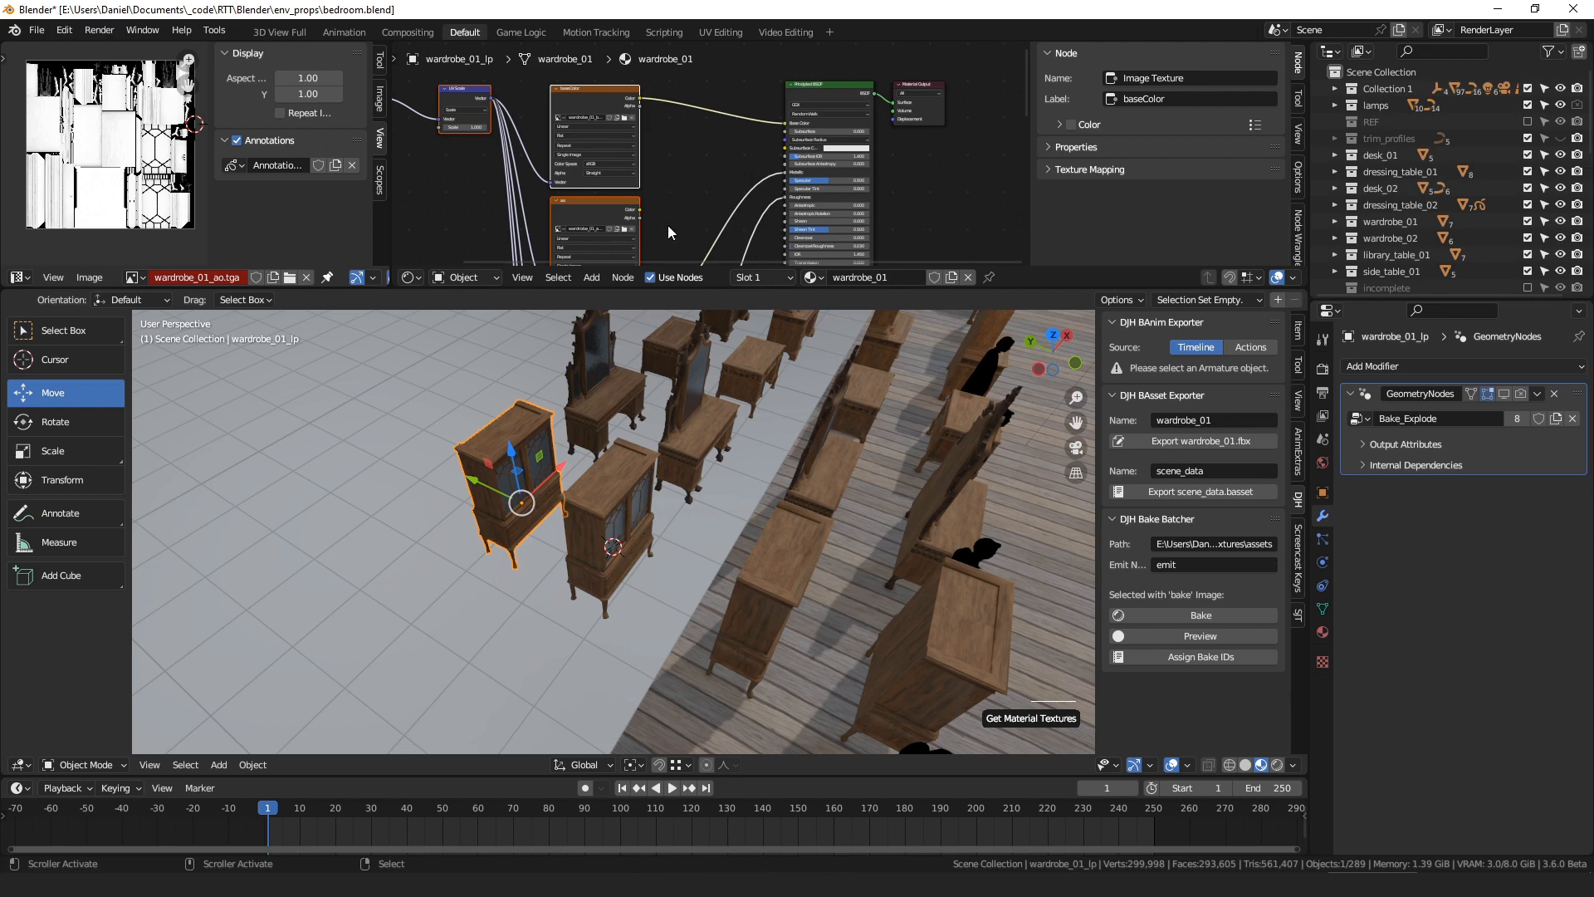
# - Check the textured low-poly wardrobe and move it about 3.07 m in Y, away from the high-poly one
pyautogui.scroll(-3, 671, 166)
pyautogui.moveTo(651, 322); pyautogui.dragTo(648, 426, button='middle')
pyautogui.press('KP_Decimal')
pyautogui.press('KP_Decimal')
pyautogui.scroll(3, 713, 147)
pyautogui.moveTo(744, 173); pyautogui.dragTo(759, 121, button='middle')
pyautogui.moveTo(636, 399); pyautogui.dragTo(651, 596, button='middle')
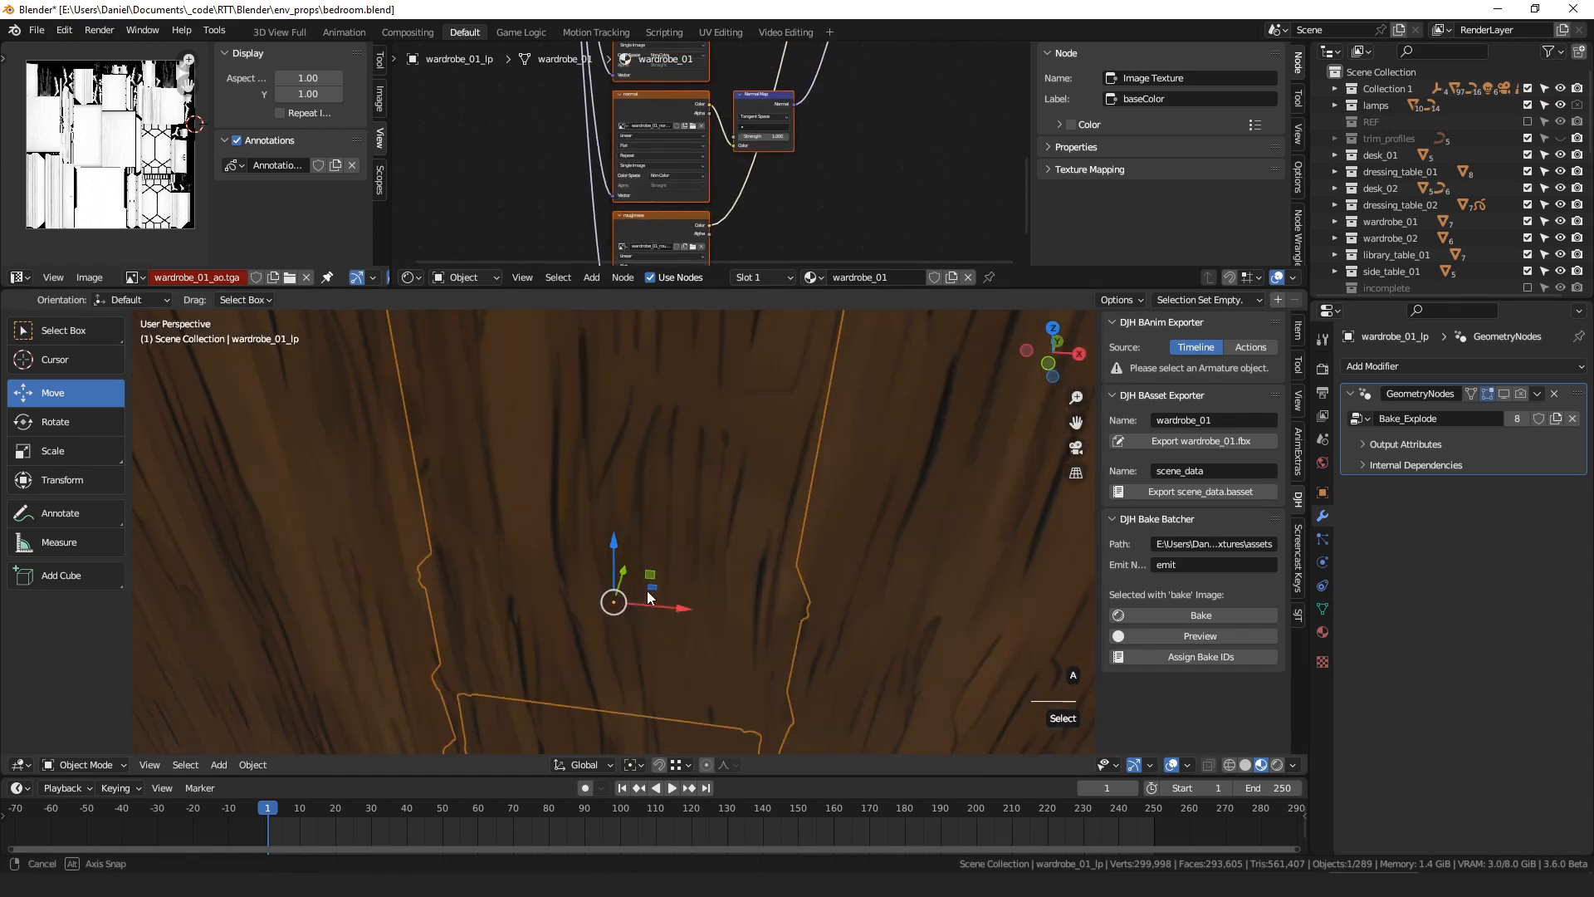
pyautogui.scroll(-5, 651, 596)
pyautogui.moveTo(660, 555); pyautogui.dragTo(954, 460)
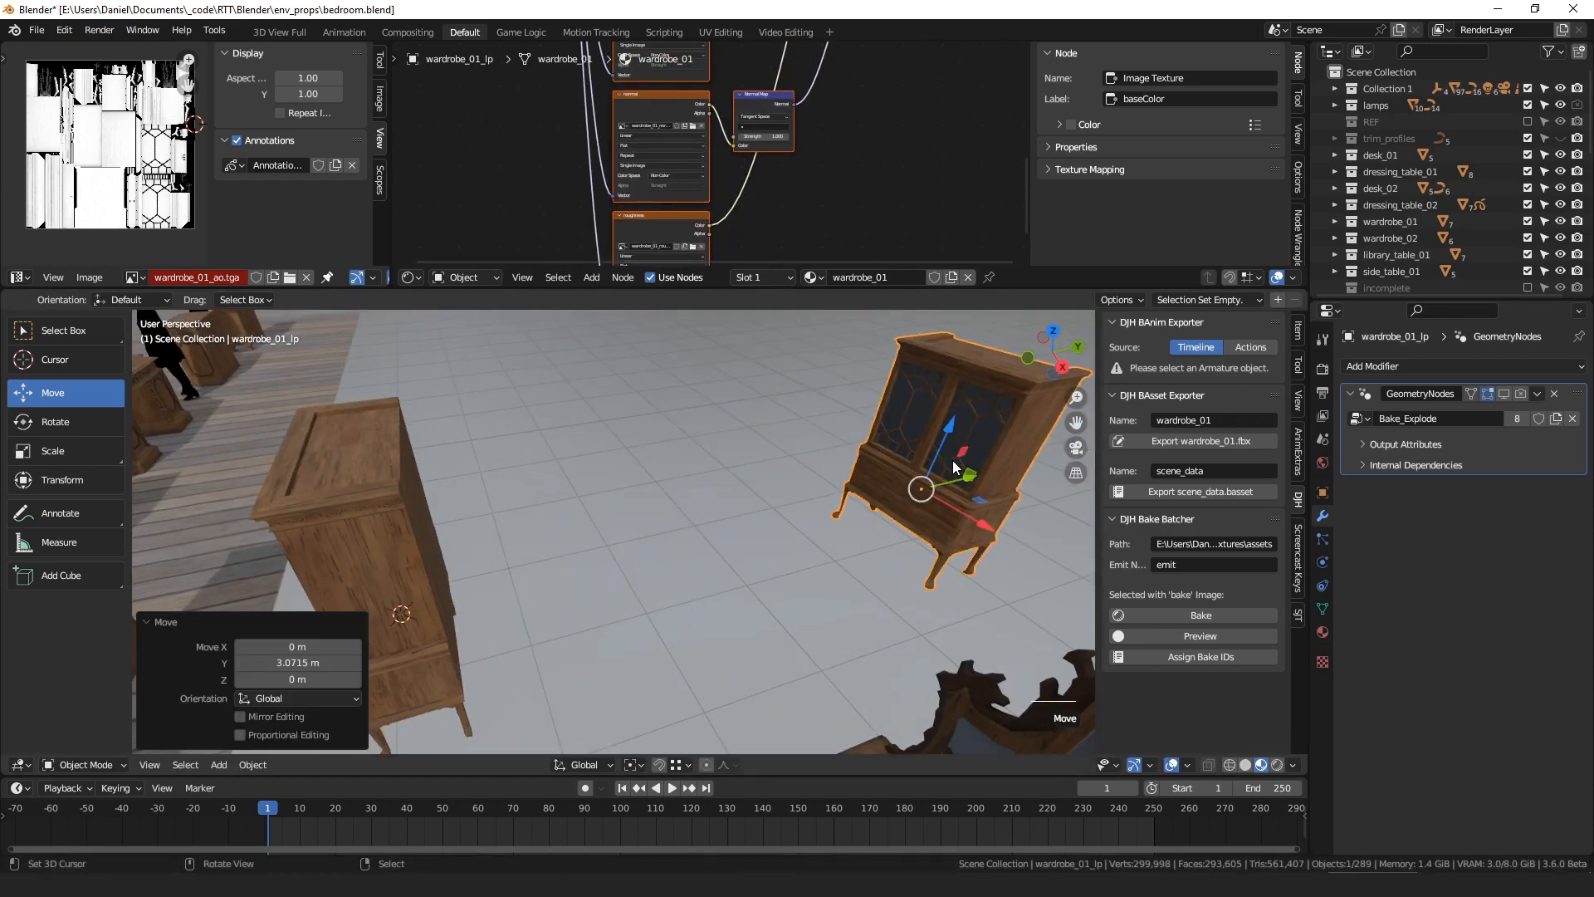
# - Frame the low-poly wardrobe from the front in orthographic view and enter Edit Mode
pyautogui.press('KP_Decimal')
pyautogui.press('KP_1')
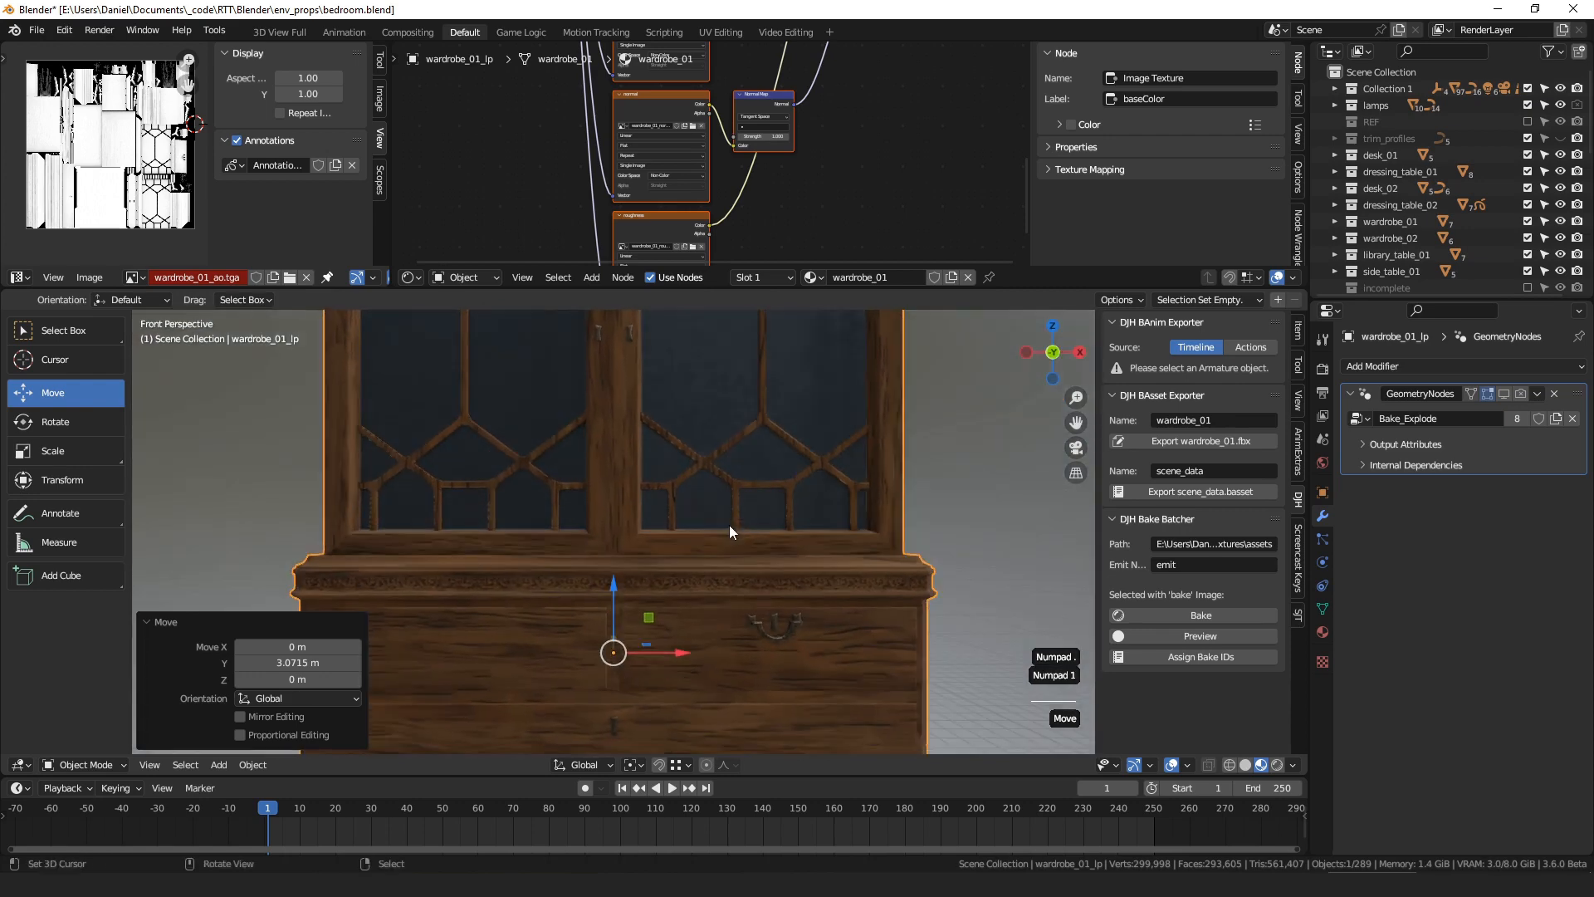
pyautogui.press('Tab')
pyautogui.press('KP_1')
pyautogui.press('Tab')
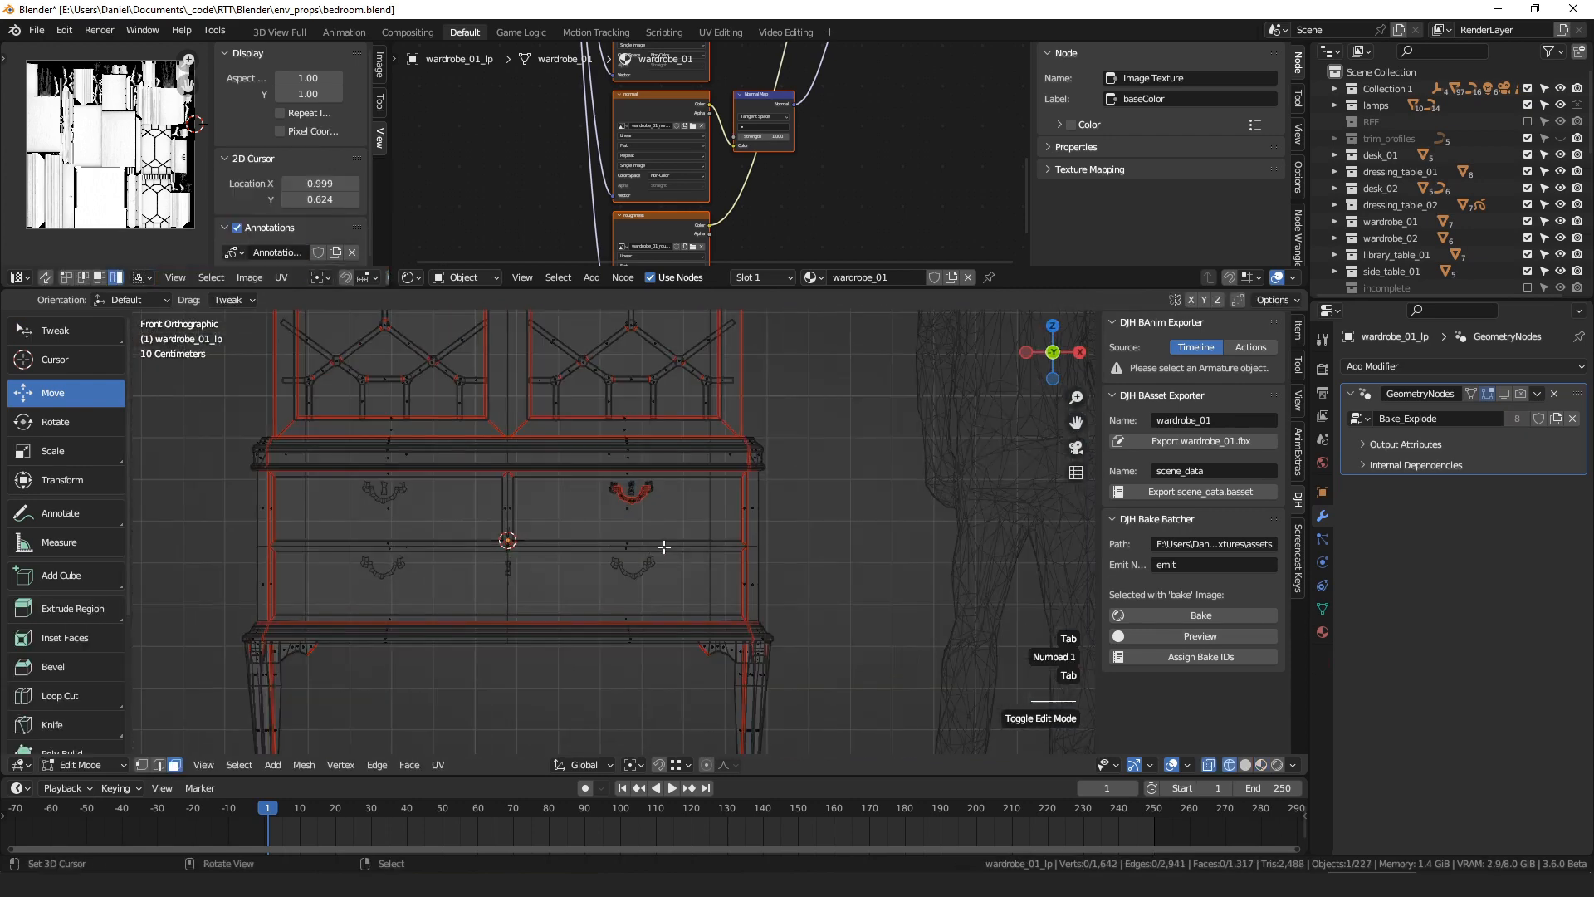
# - Select the complete handle on the upper right drawer, including all its linked vertices, in vertex mode
pyautogui.press('q')
pyautogui.click(601, 486)
pyautogui.scroll(2, 664, 486)
pyautogui.press('1')
pyautogui.press('a')
pyautogui.press('a')
pyautogui.press('b')
pyautogui.moveTo(697, 455); pyautogui.dragTo(575, 508)
pyautogui.hotkey('ctrl', 'l')
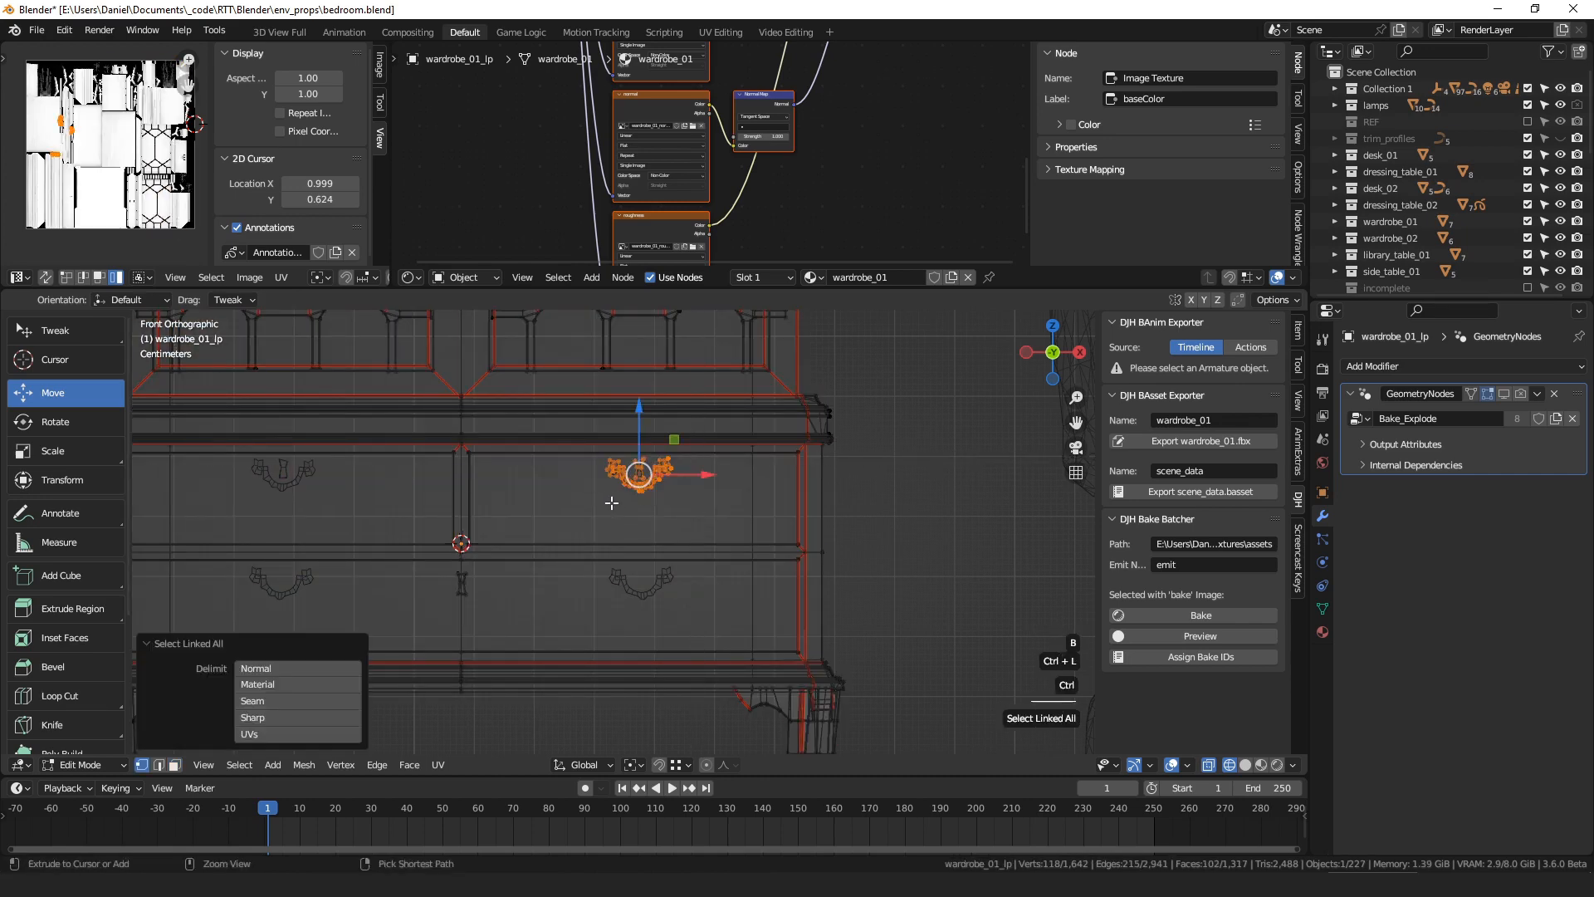
# - Duplicate the selected handle along X by about -0.59 m onto the upper left drawer
pyautogui.scroll(2, 612, 503)
pyautogui.keyDown('shift'); pyautogui.moveTo(689, 490); pyautogui.dragTo(793, 481, button='middle'); pyautogui.keyUp('shift')
pyautogui.hotkey('shift', 'd')
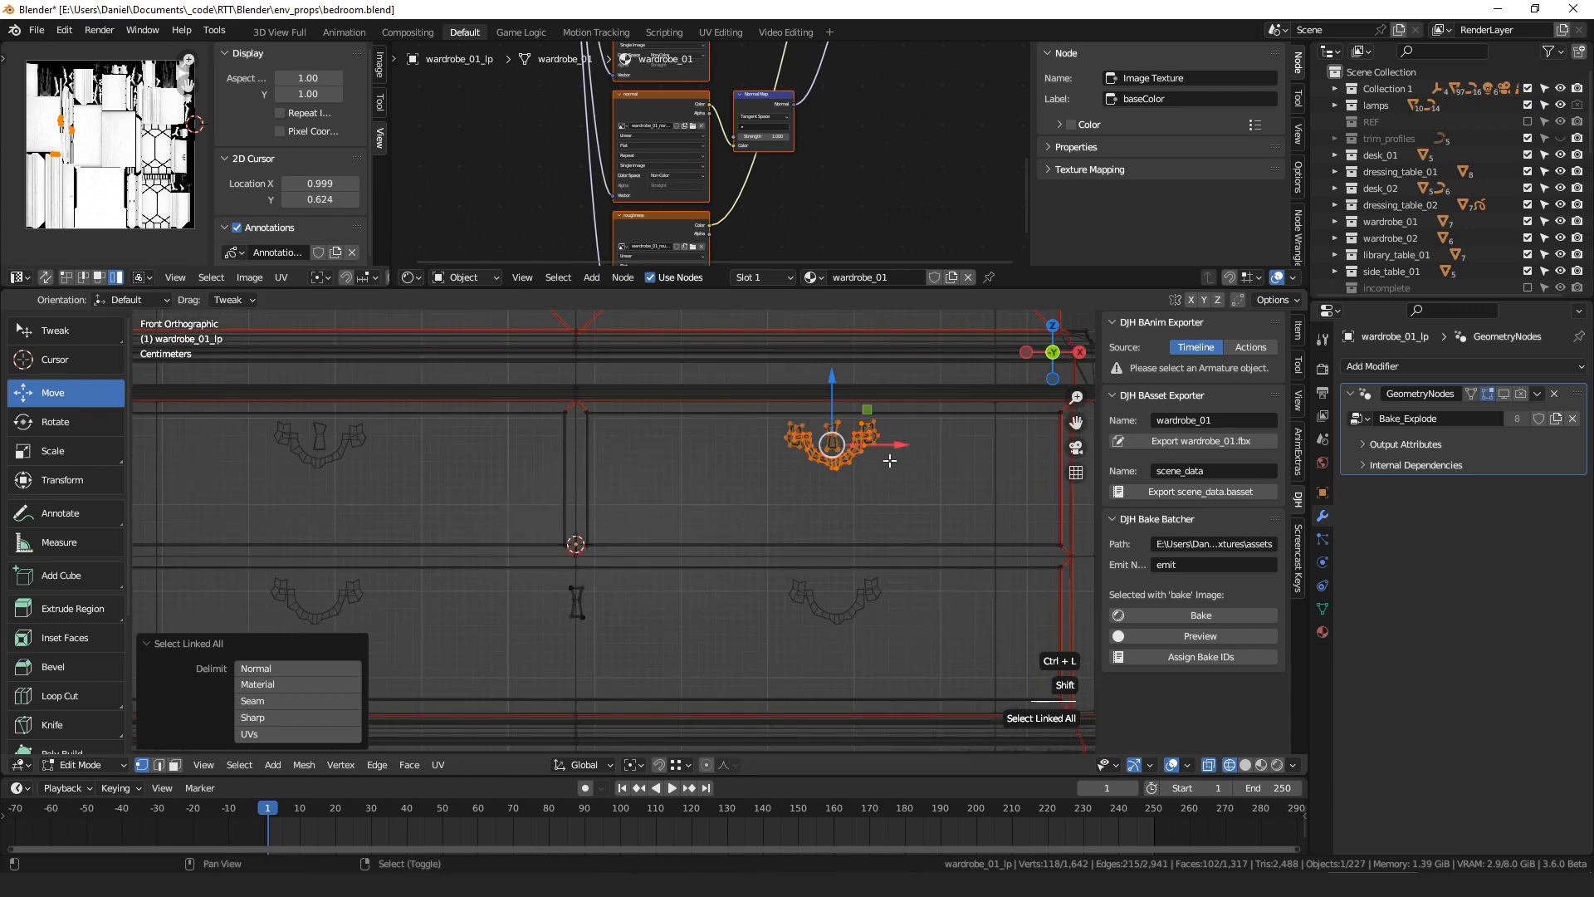
pyautogui.press('x')
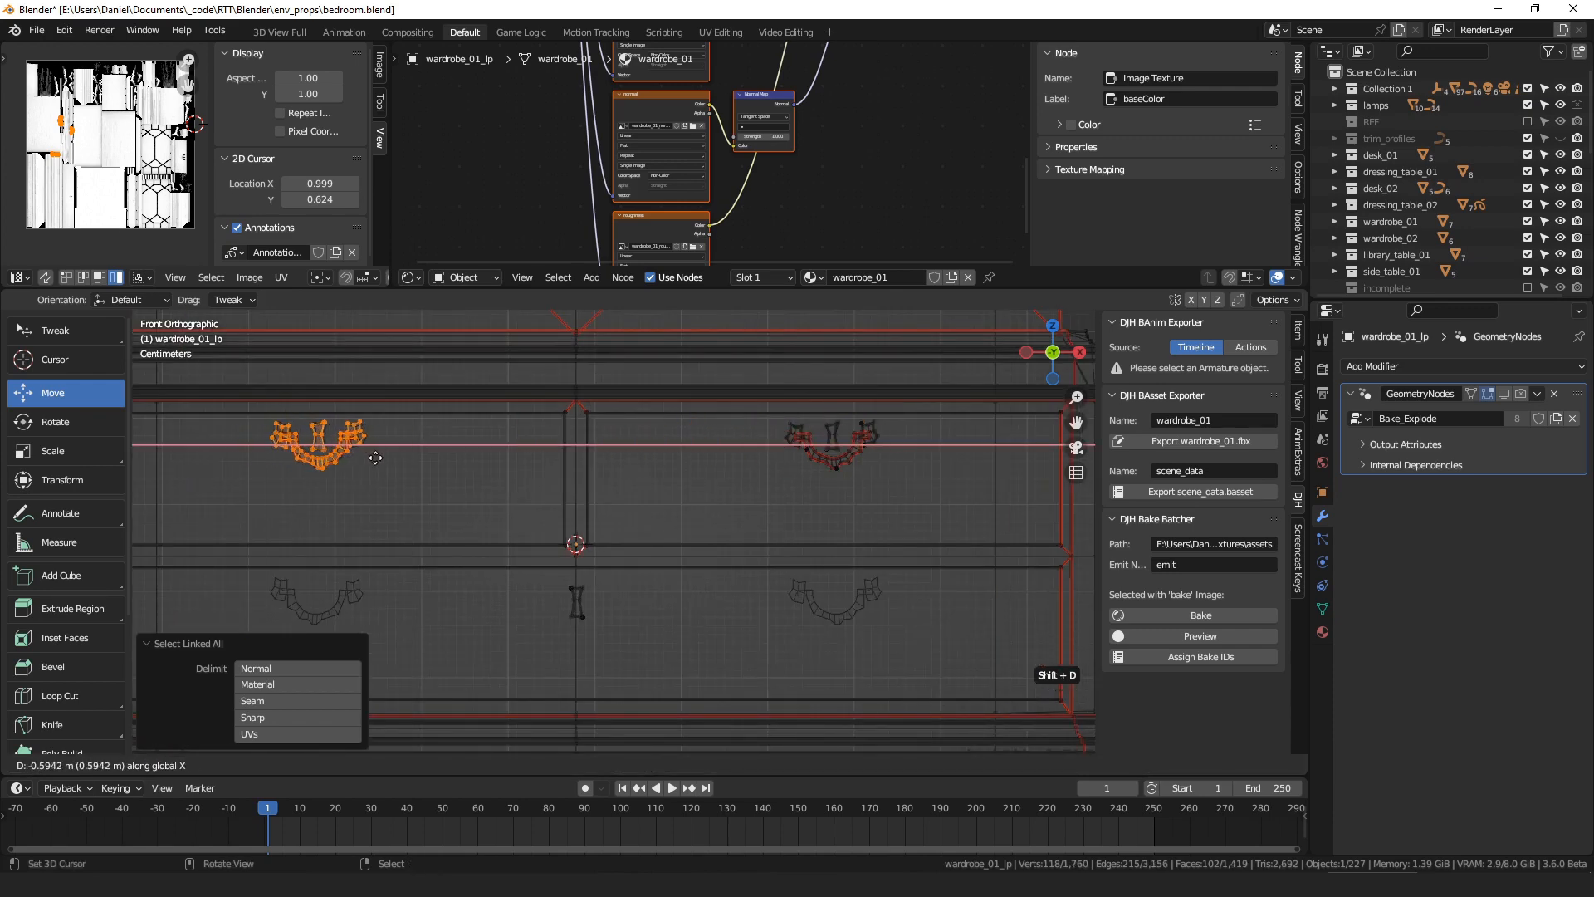
pyautogui.click(371, 457)
# - Duplicate the upper left handle about 0.18 m down onto the lower drawer and delete the keyhole plate from the copy
pyautogui.keyDown('shift'); pyautogui.moveTo(371, 458); pyautogui.dragTo(454, 366, button='middle'); pyautogui.keyUp('shift')
pyautogui.hotkey('shift', 'd')
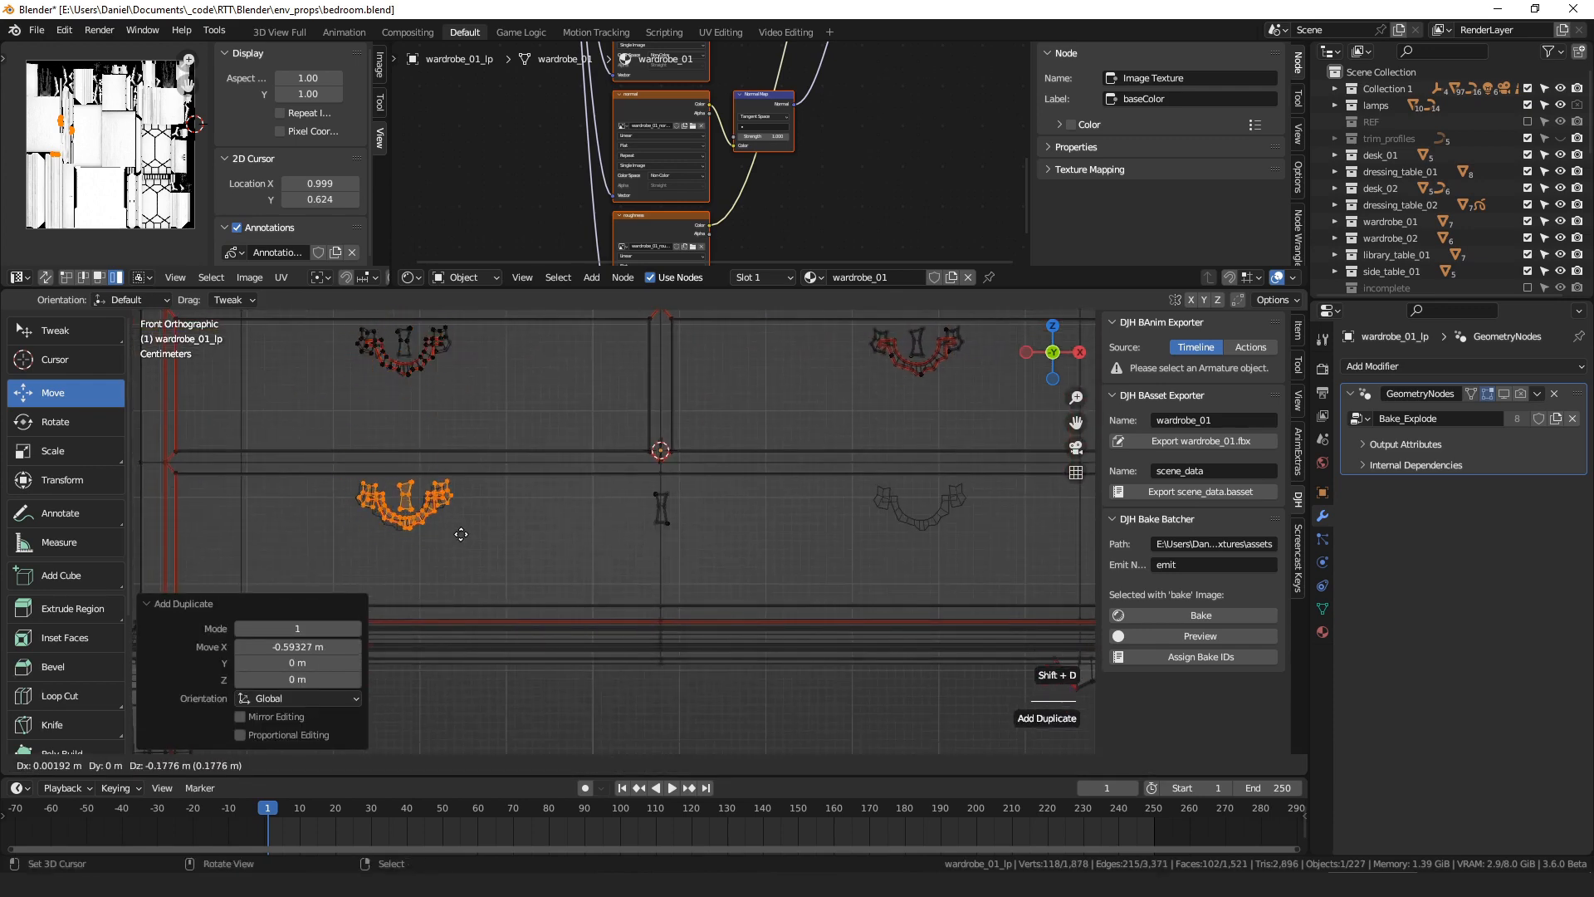
pyautogui.click(458, 538)
pyautogui.rightClick(415, 482)
pyautogui.hotkey('ctrl', 'l')
pyautogui.press('x')
pyautogui.click(428, 466)
# - Duplicate the lower left handle about 0.6 m along X to the lower drawer's right side, and return to Object Mode with material shading
pyautogui.press('b')
pyautogui.moveTo(480, 465); pyautogui.dragTo(353, 536)
pyautogui.hotkey('shift', 'd')
pyautogui.press('x')
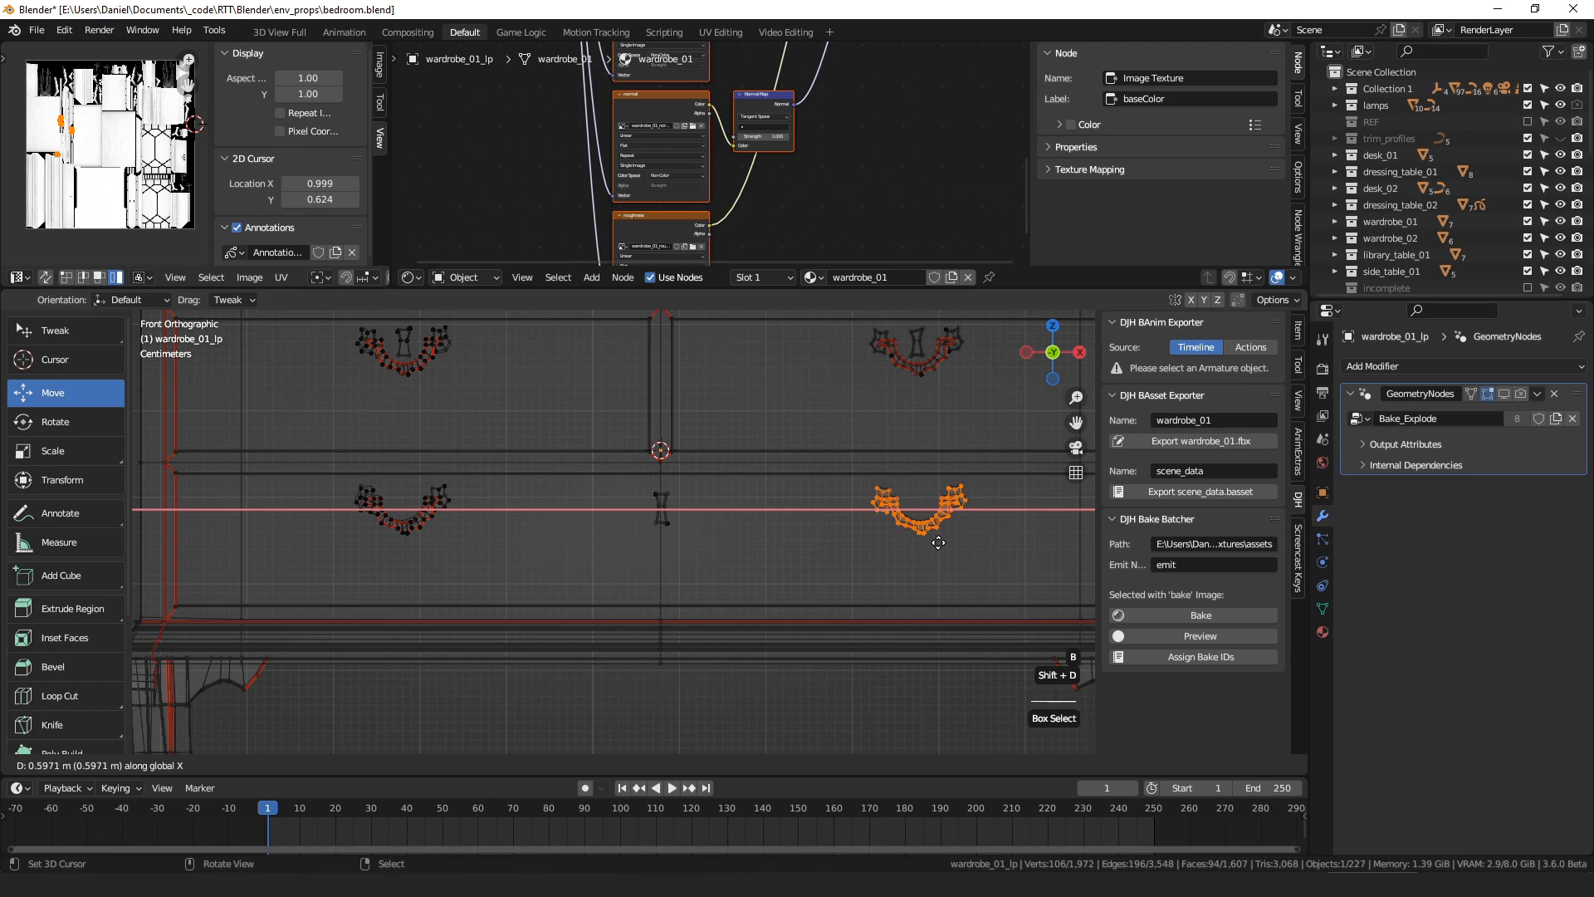
pyautogui.click(928, 544)
pyautogui.press('z')
pyautogui.click(851, 485)
pyautogui.press('Tab')
# - Examine the duplicated handles on the low-poly wardrobe's drawers up close
pyautogui.moveTo(850, 485); pyautogui.dragTo(338, 586, button='middle')
pyautogui.scroll(-3, 595, 512)
pyautogui.scroll(5, 532, 527)
pyautogui.click(533, 527)
pyautogui.press('KP_Decimal')
pyautogui.press('KP_5')
pyautogui.scroll(2, 673, 603)
pyautogui.moveTo(445, 571); pyautogui.dragTo(894, 433, button='middle')
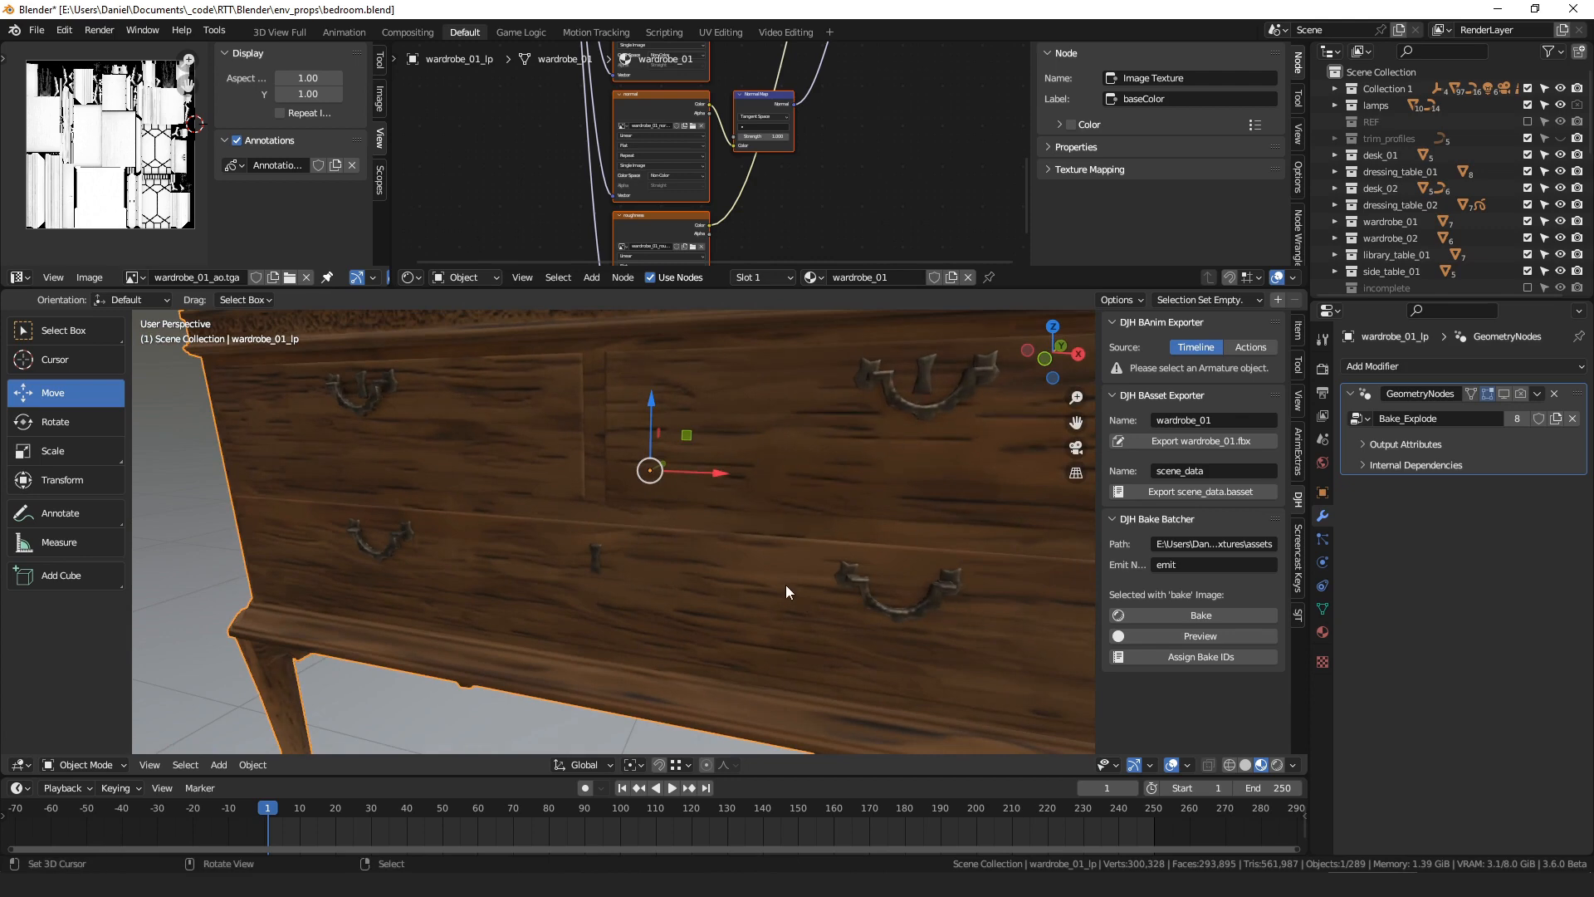
# - Compare the textured low-poly wardrobe with the high-poly one and the surrounding furniture from several angles
pyautogui.scroll(-4, 785, 584)
pyautogui.moveTo(759, 576); pyautogui.dragTo(741, 548, button='middle')
pyautogui.scroll(3, 741, 548)
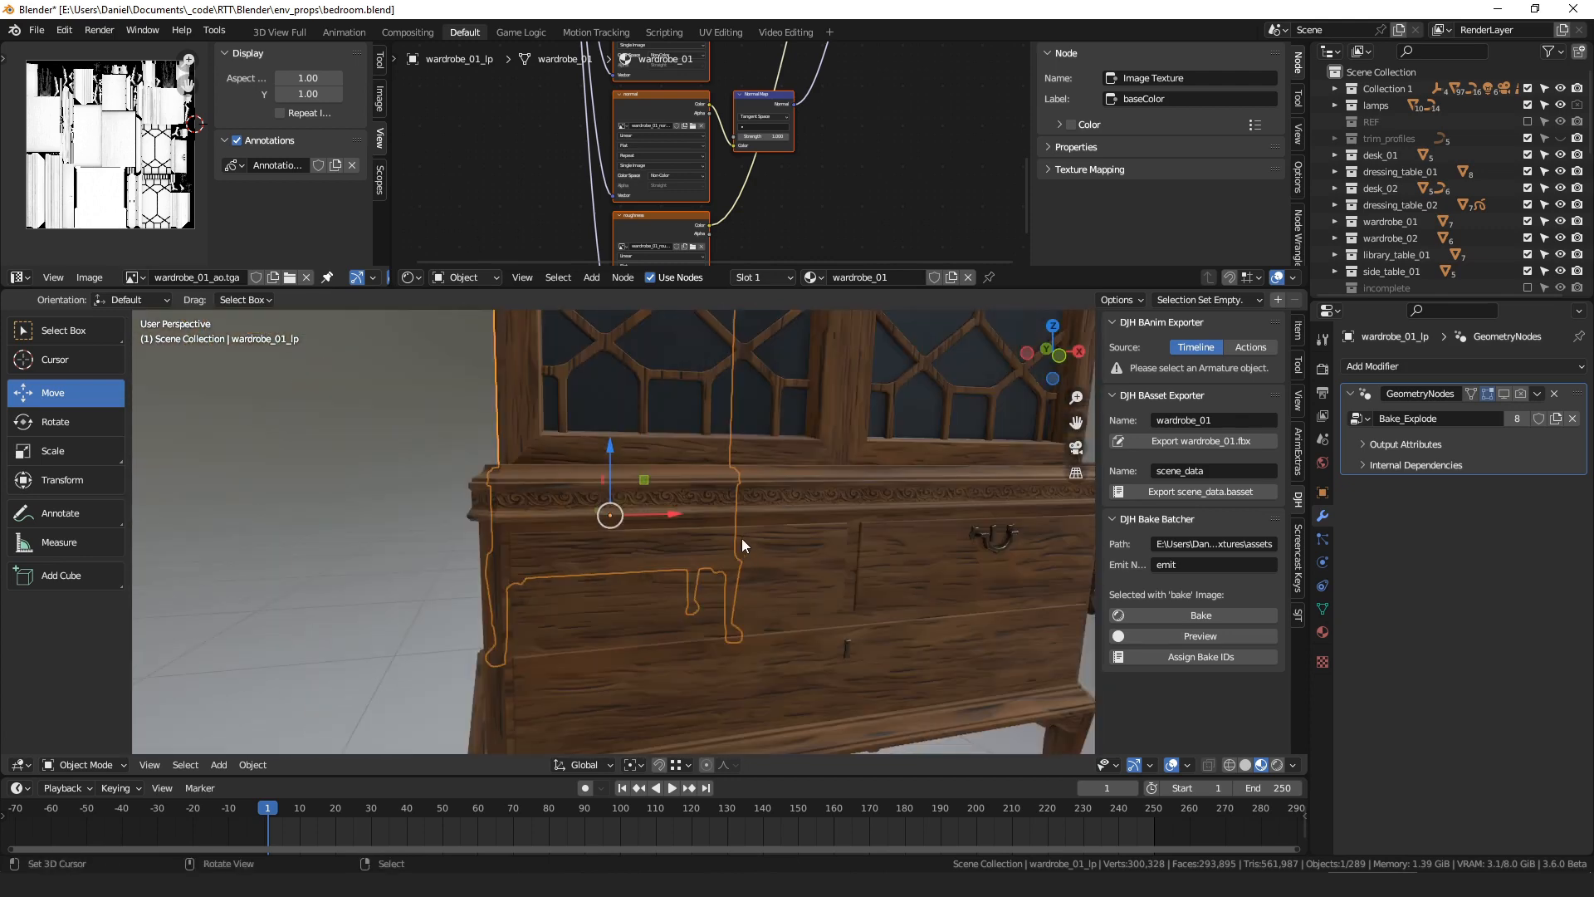
pyautogui.scroll(-5, 742, 545)
pyautogui.moveTo(609, 550); pyautogui.dragTo(543, 534, button='middle')
pyautogui.scroll(-5, 651, 550)
pyautogui.scroll(5, 620, 561)
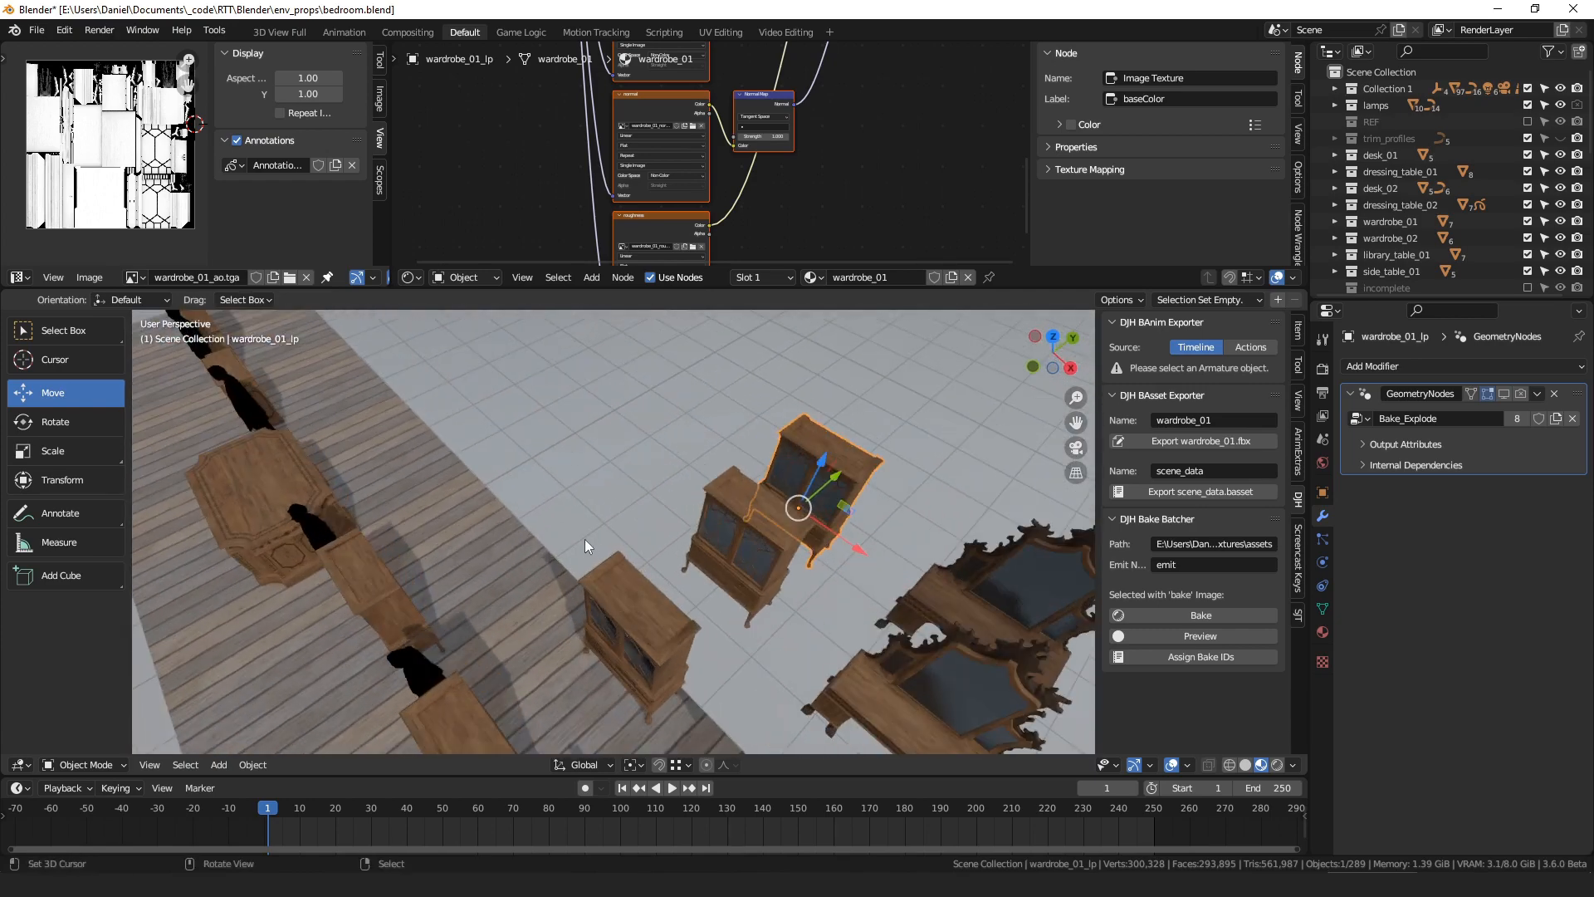
pyautogui.moveTo(585, 540); pyautogui.dragTo(659, 523, button='middle')
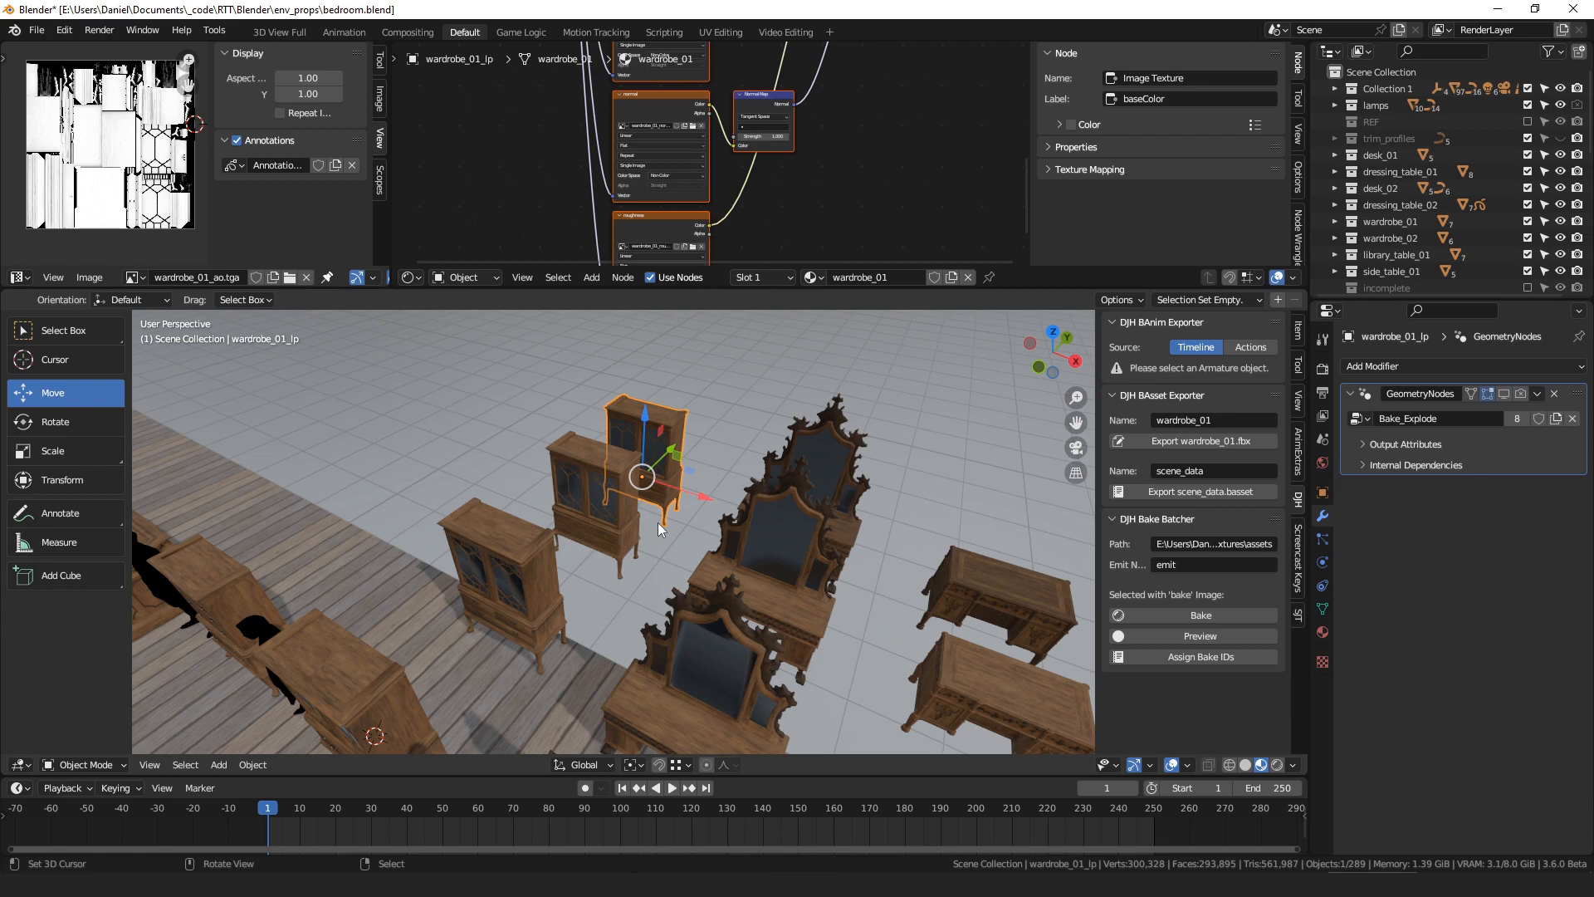
pyautogui.moveTo(797, 470); pyautogui.dragTo(822, 524, button='middle')
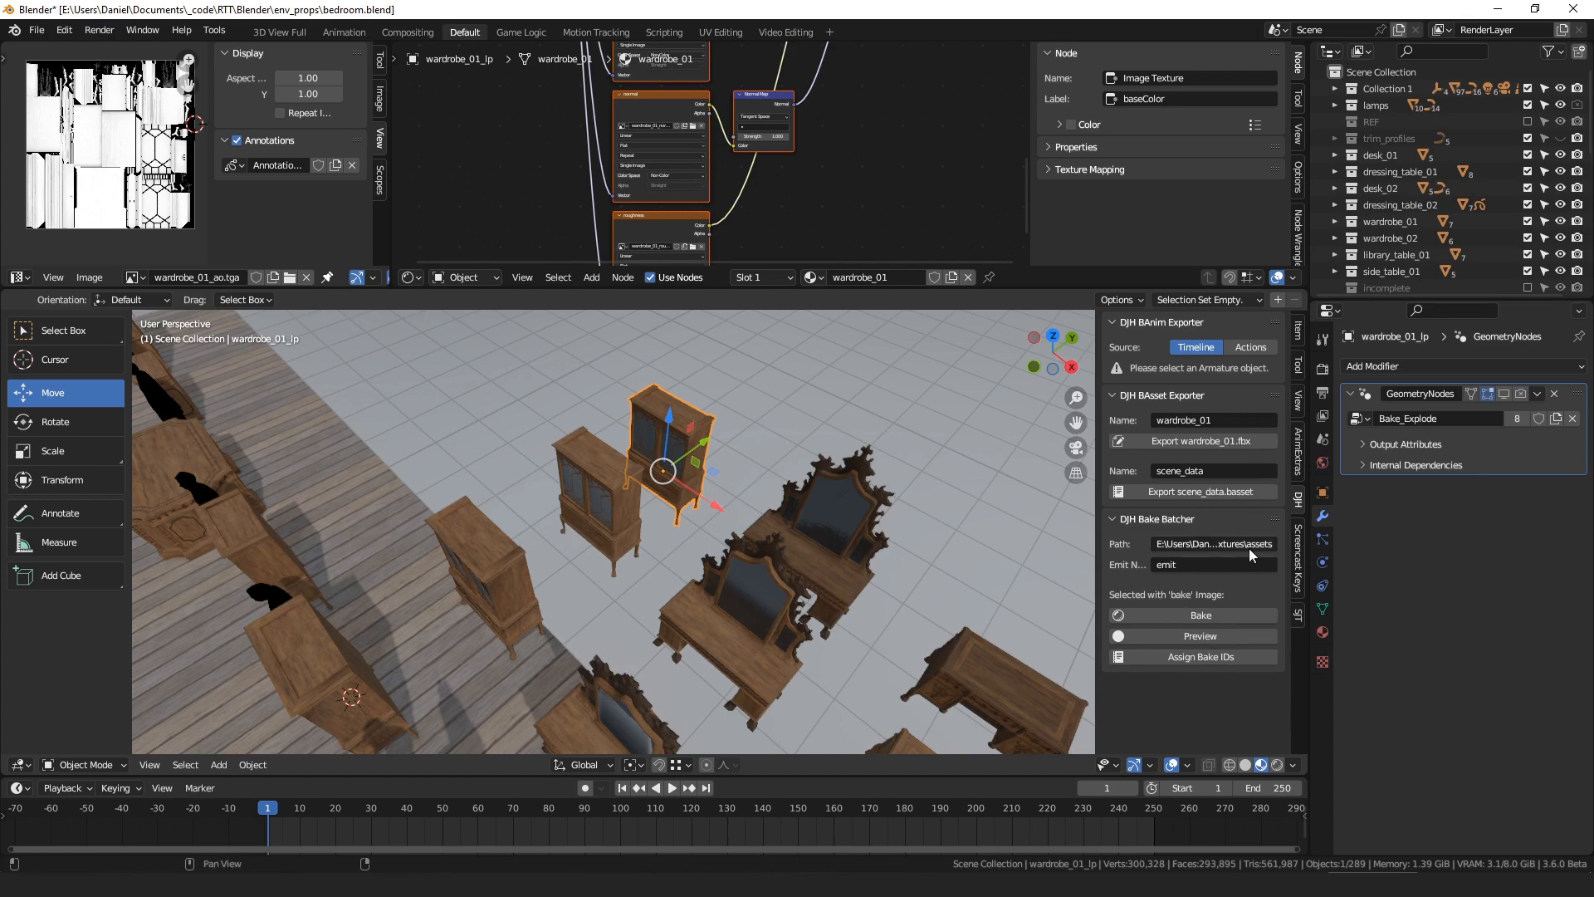